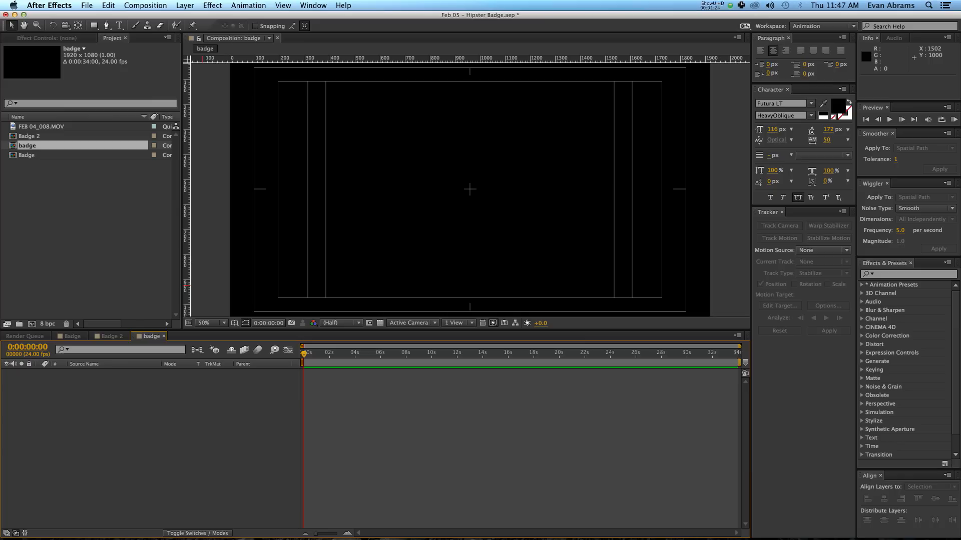
# - Turn on the transparency grid for the empty badge composition to check its background
pyautogui.press(',')
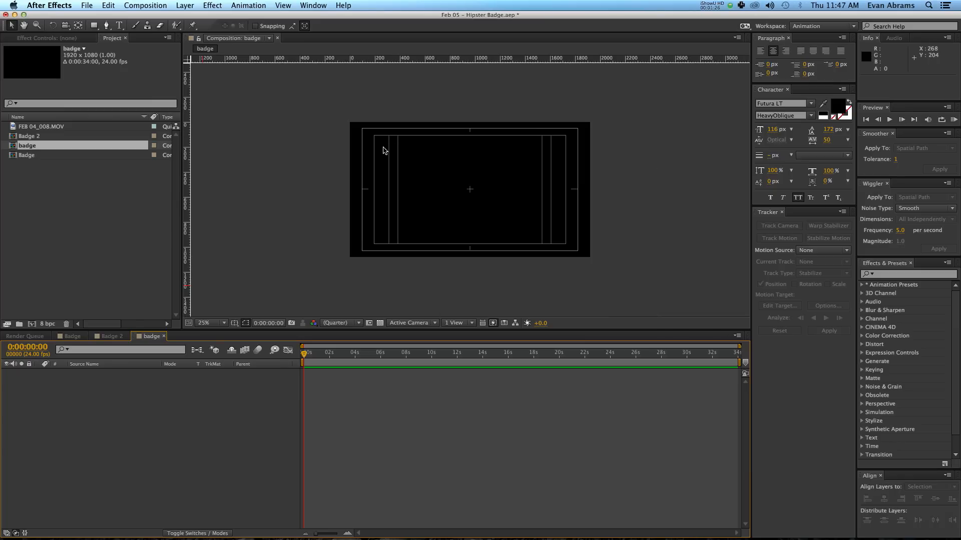
pyautogui.press('.')
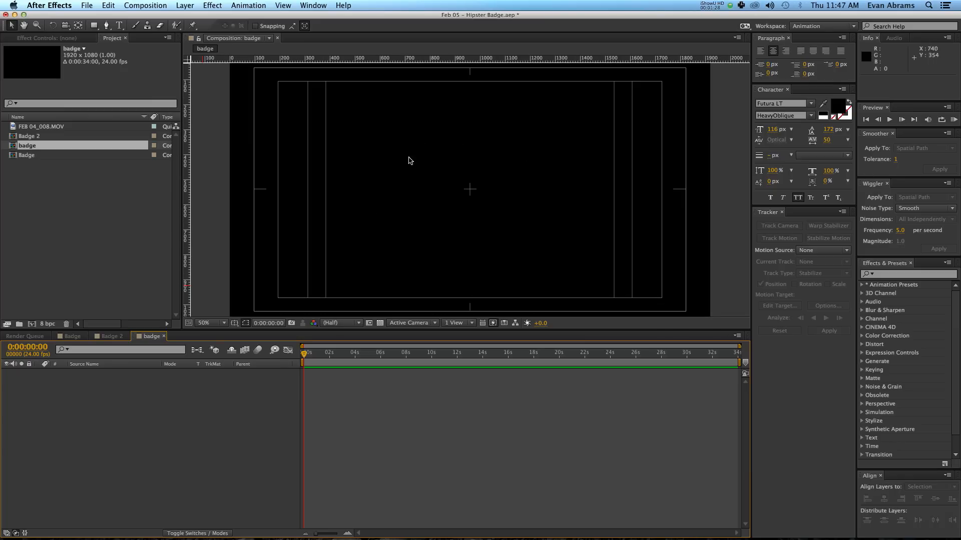
pyautogui.click(377, 323)
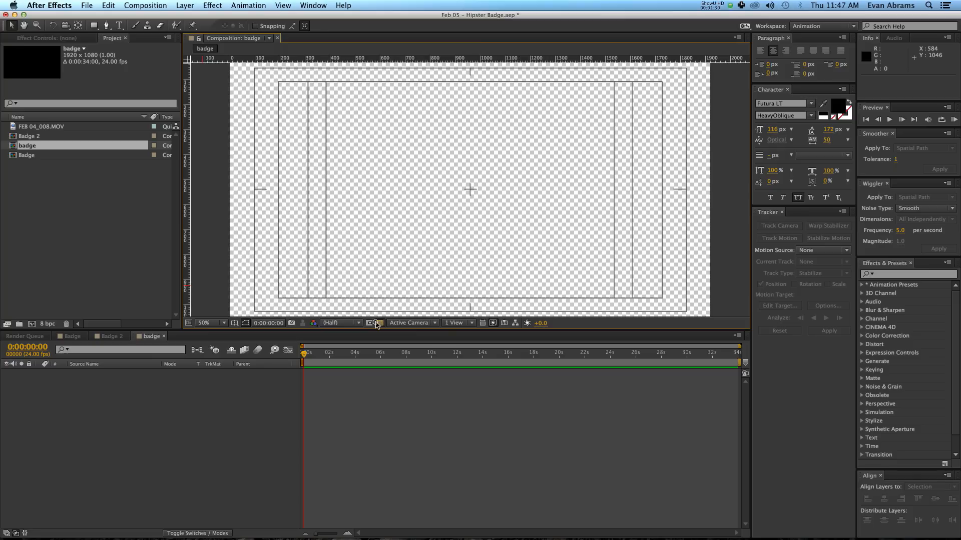
pyautogui.click(377, 324)
pyautogui.click(377, 323)
pyautogui.click(377, 323)
pyautogui.click(377, 324)
pyautogui.click(377, 323)
pyautogui.click(377, 324)
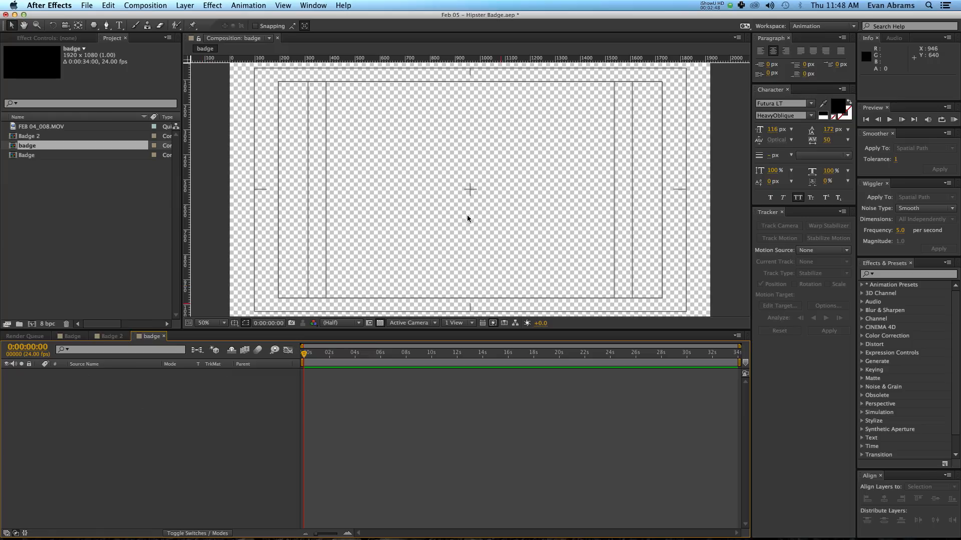
# - Create a new empty shape layer in the badge composition
pyautogui.rightClick(79, 416)
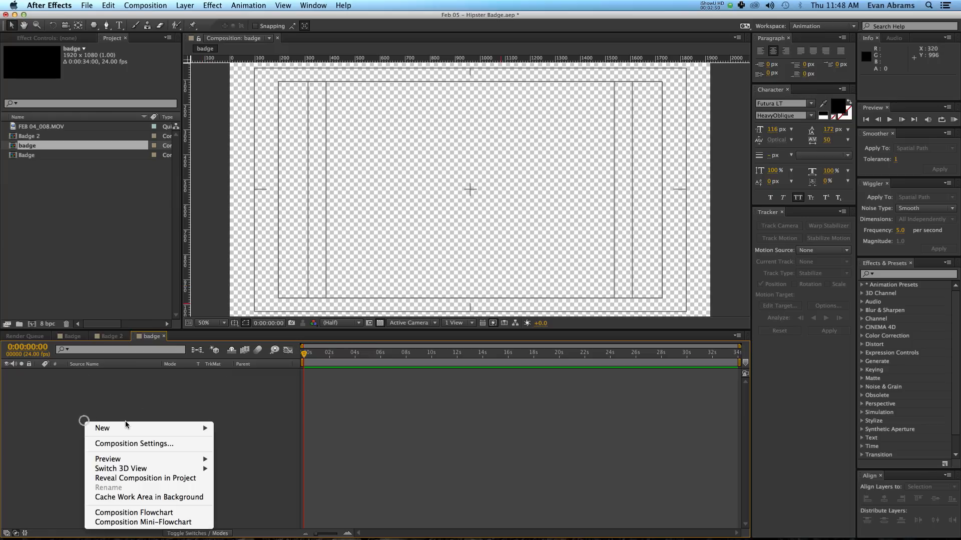
pyautogui.click(175, 415)
pyautogui.rightClick(147, 399)
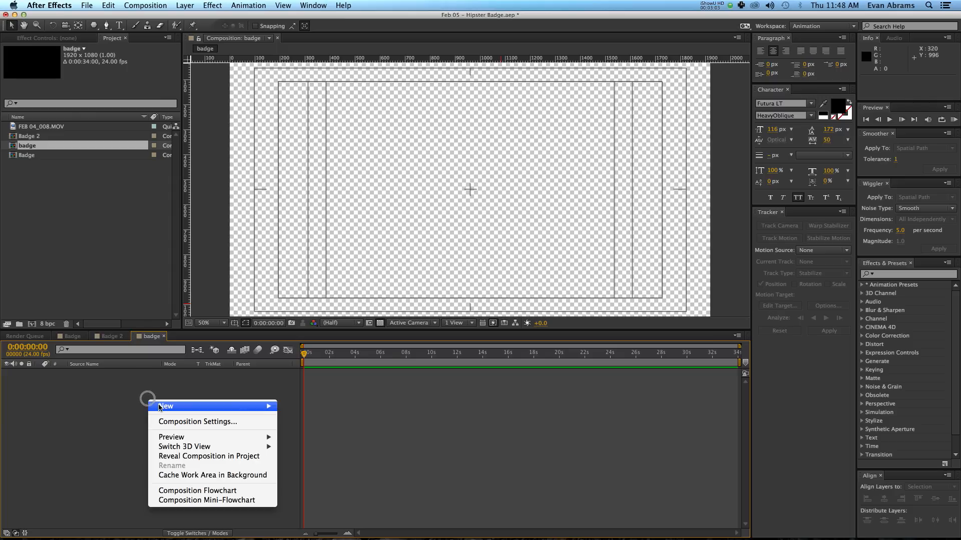
pyautogui.moveTo(225, 406)
pyautogui.click(328, 469)
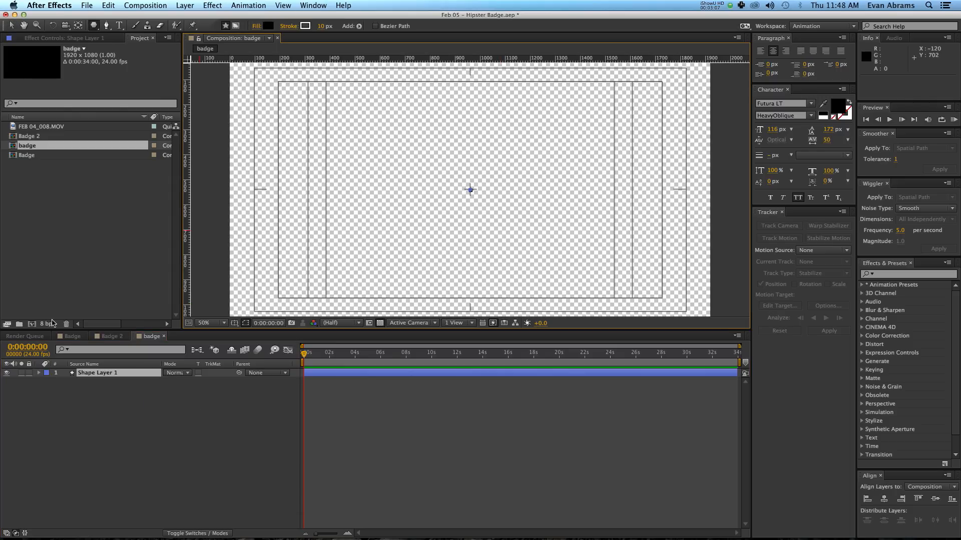
# - Add an empty group to the shape layer's contents and put an ellipse path inside it
pyautogui.click(43, 372)
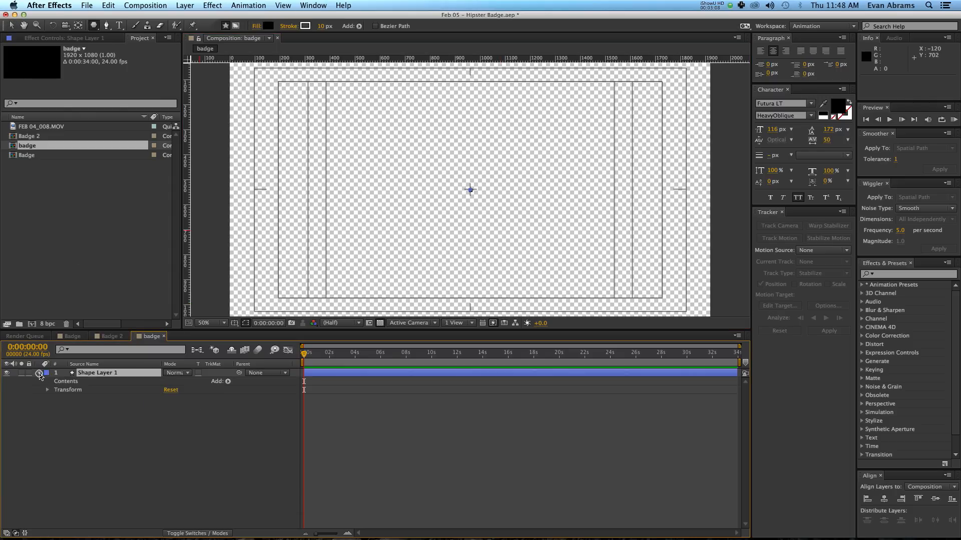
pyautogui.click(229, 384)
pyautogui.click(255, 340)
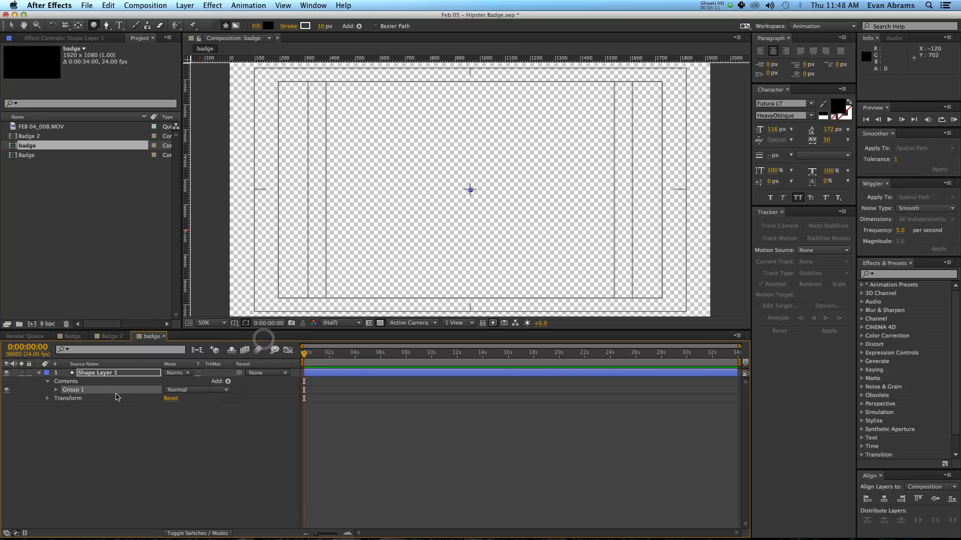
pyautogui.click(228, 382)
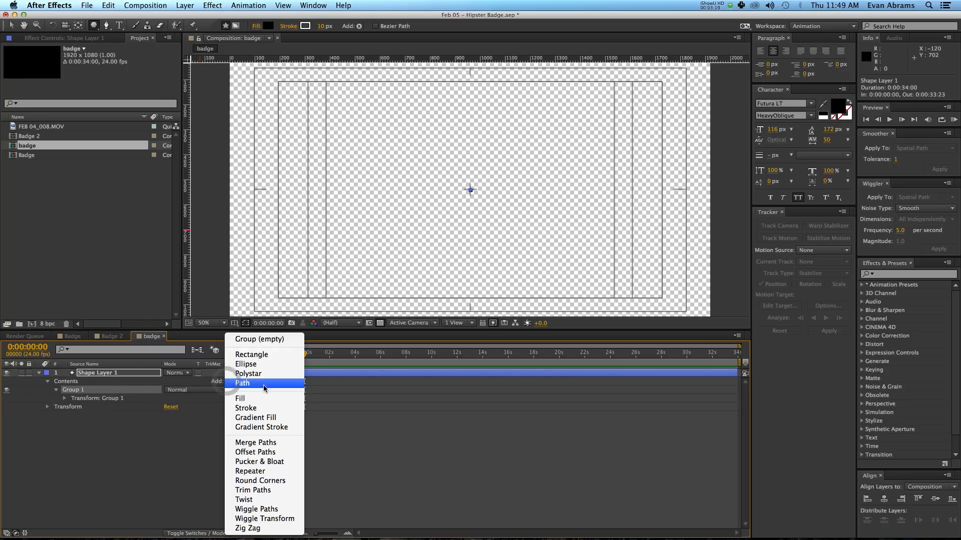
pyautogui.click(253, 364)
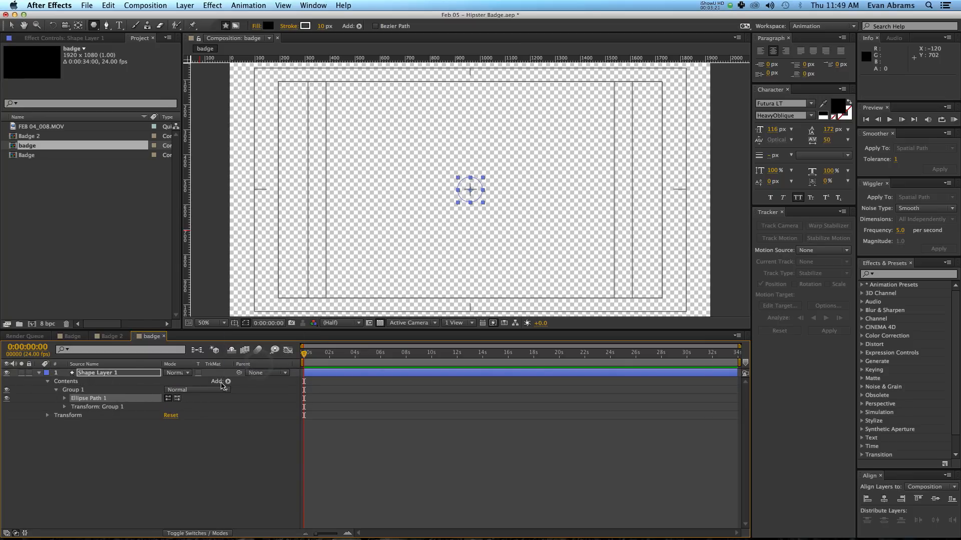
# - Add a fill and a stroke to the group containing the ellipse path
pyautogui.click(228, 382)
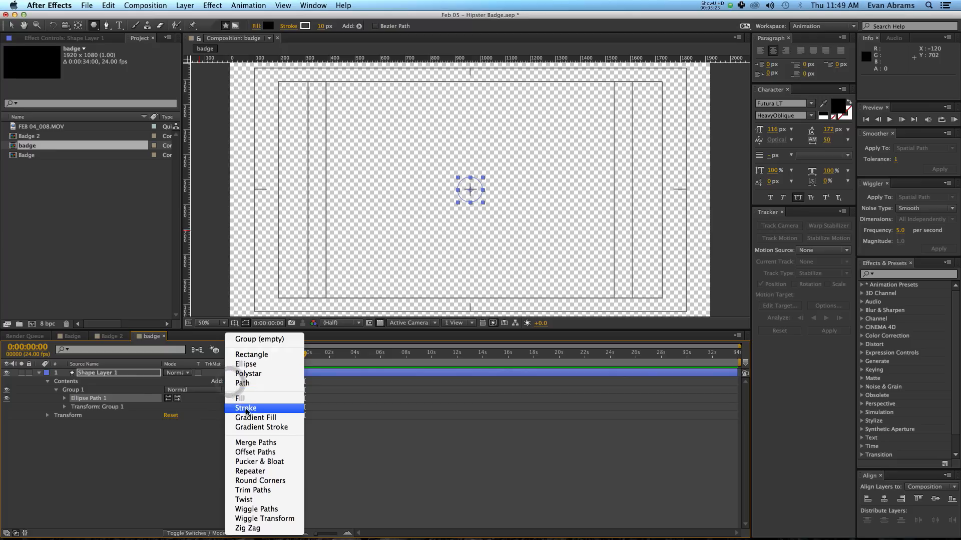
pyautogui.click(241, 398)
pyautogui.click(227, 382)
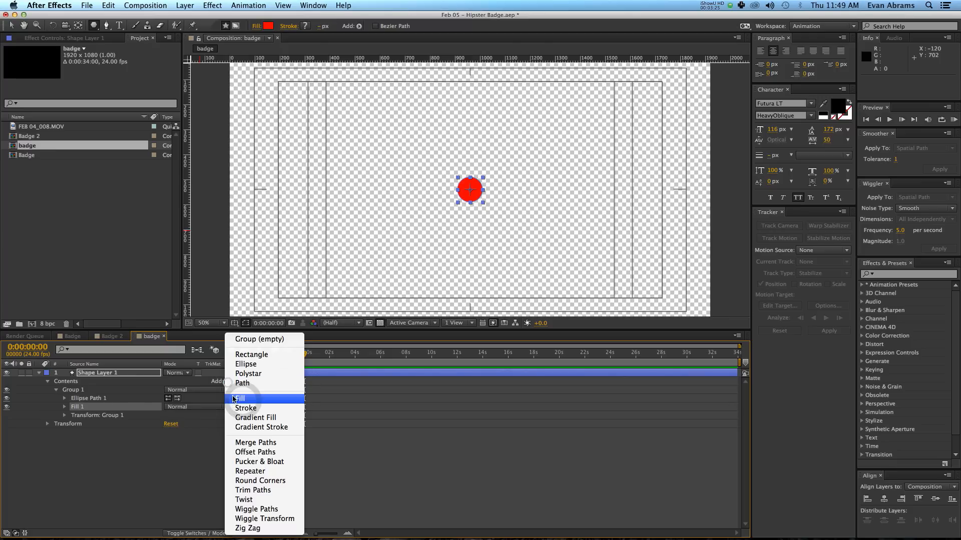
pyautogui.click(239, 407)
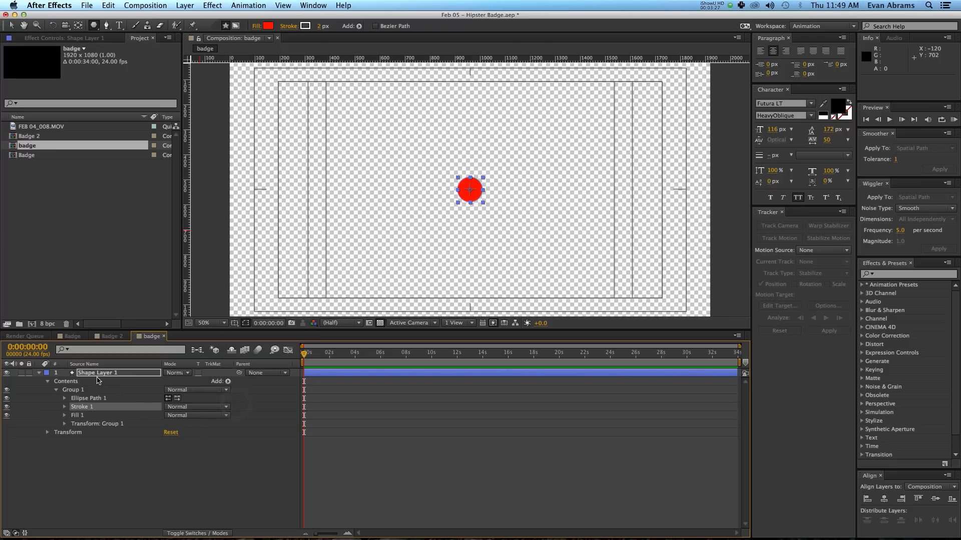
pyautogui.click(222, 477)
pyautogui.moveTo(94, 25); pyautogui.dragTo(136, 52)
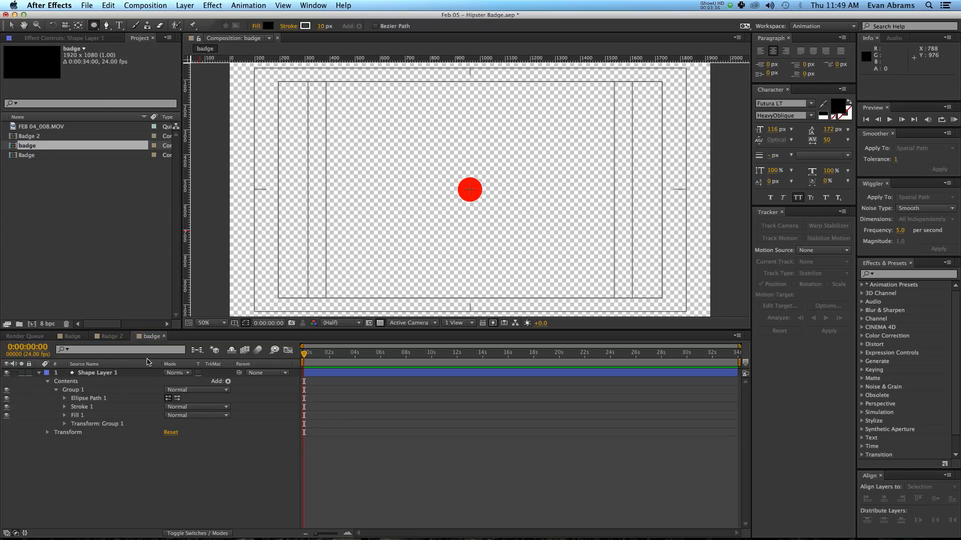
# - Set the ellipse path's size to 400 by 400
pyautogui.click(64, 398)
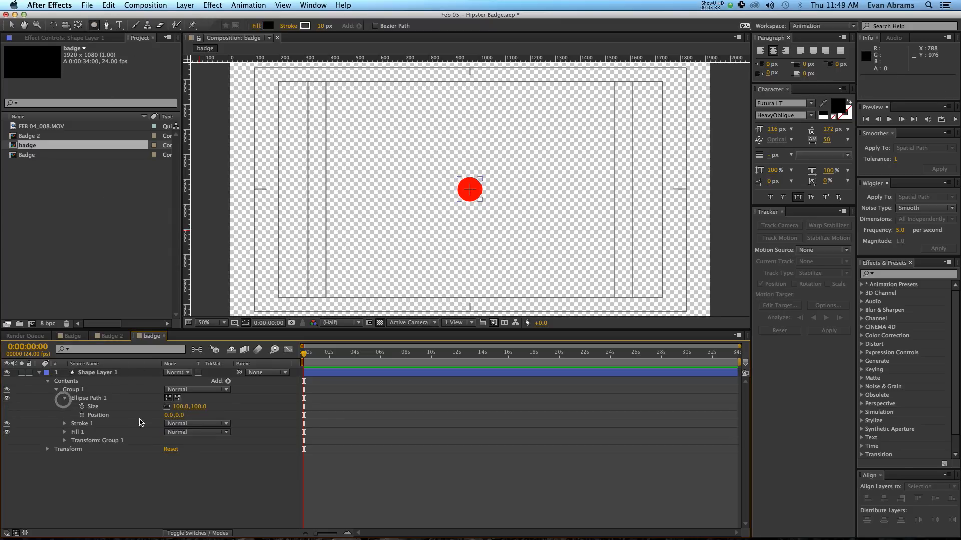
pyautogui.moveTo(179, 406); pyautogui.dragTo(326, 398)
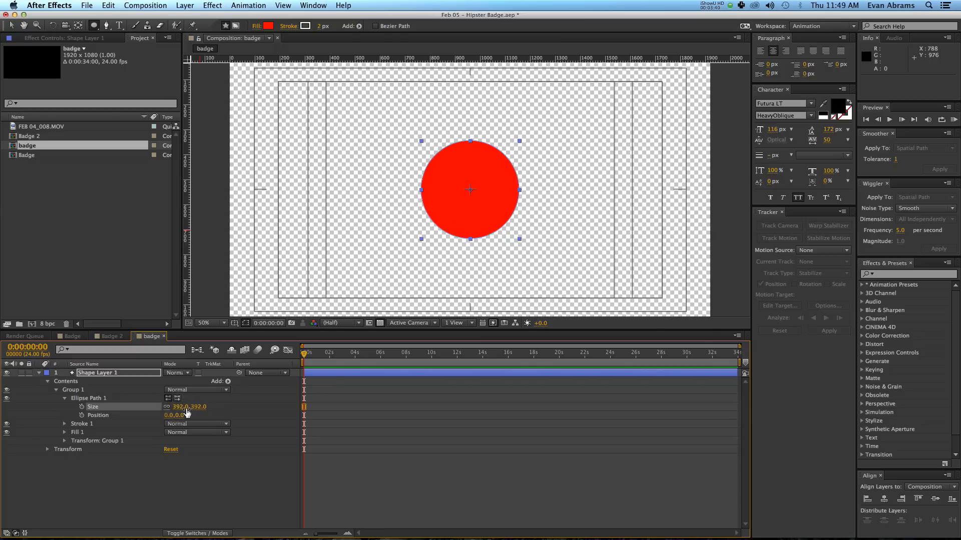
pyautogui.click(182, 407)
pyautogui.write('400')
pyautogui.press('Return')
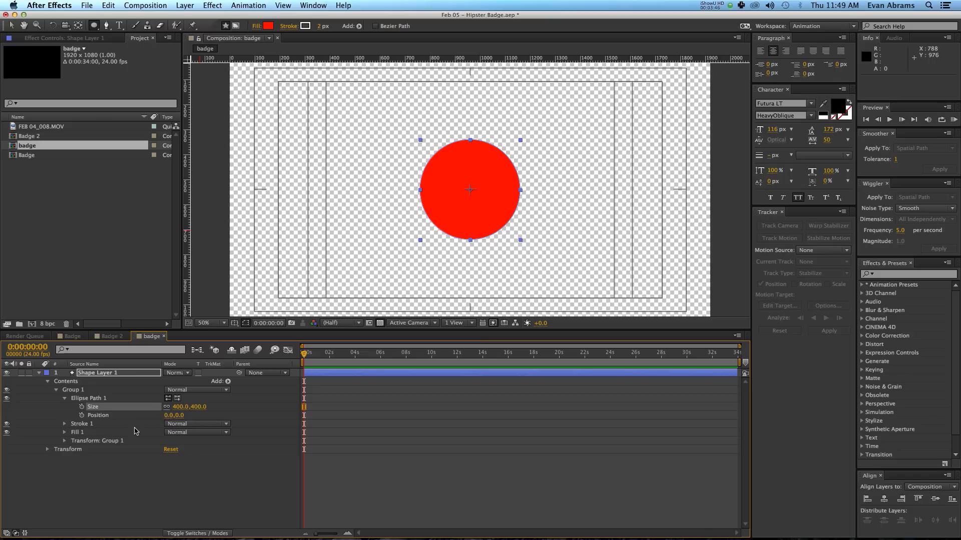
# - Set the circle's stroke width to 10 and its fill color to black (000000)
pyautogui.click(64, 424)
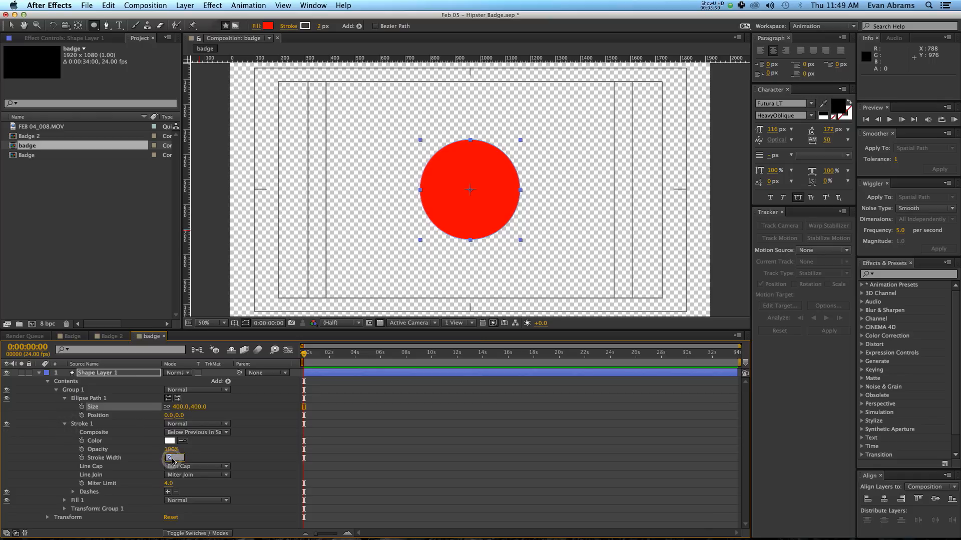
pyautogui.press('Return')
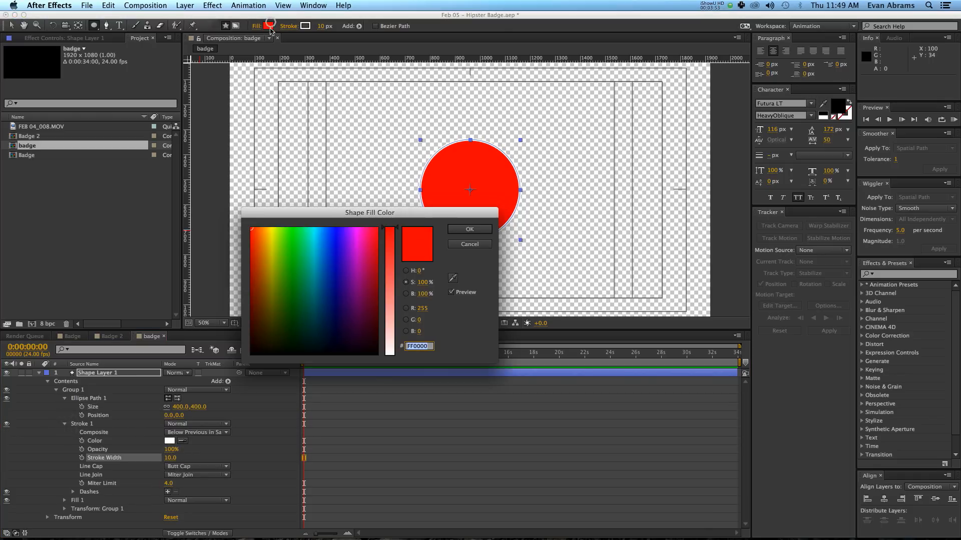
pyautogui.click(268, 26)
pyautogui.click(251, 354)
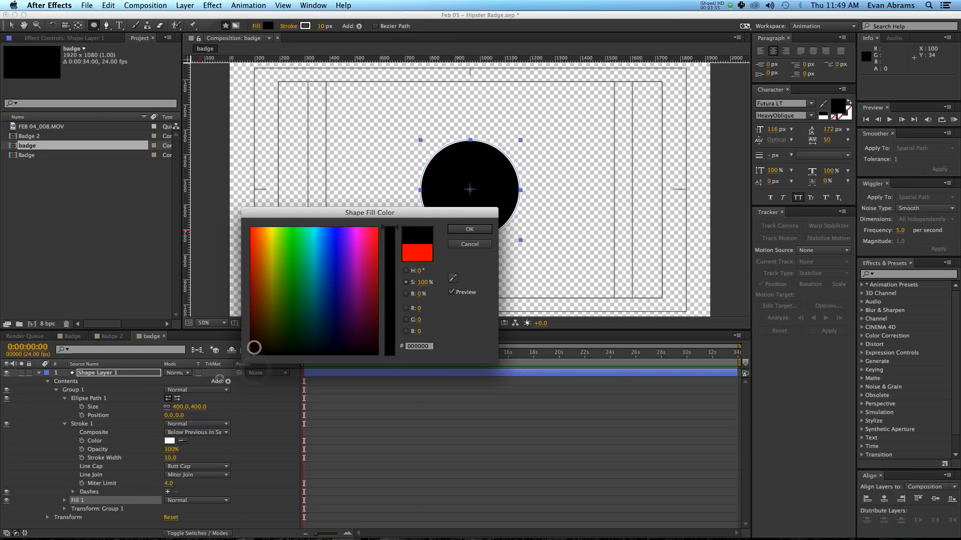
pyautogui.click(468, 230)
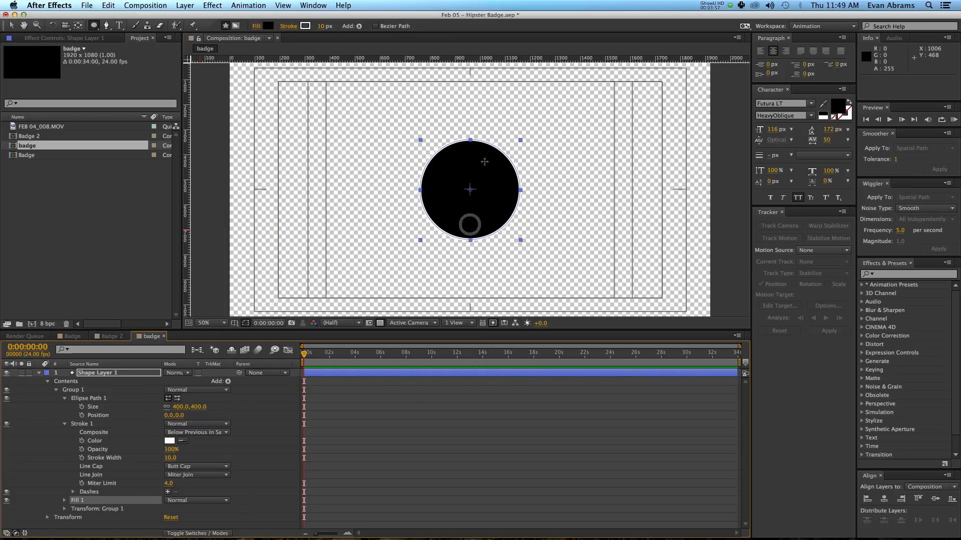
# - Turn off the composition's transparency grid and switch to the Selection tool
pyautogui.click(288, 401)
pyautogui.click(379, 323)
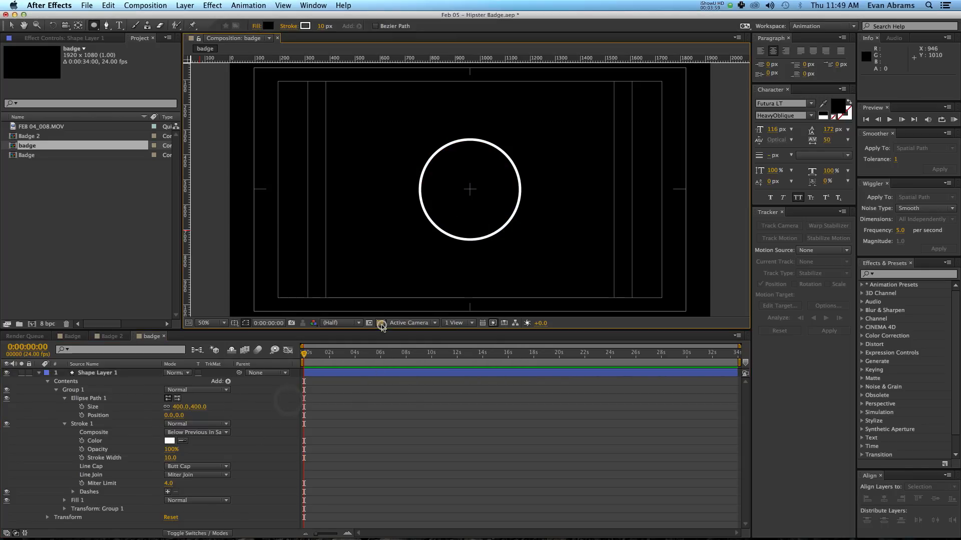
pyautogui.press('v')
pyautogui.click(505, 160)
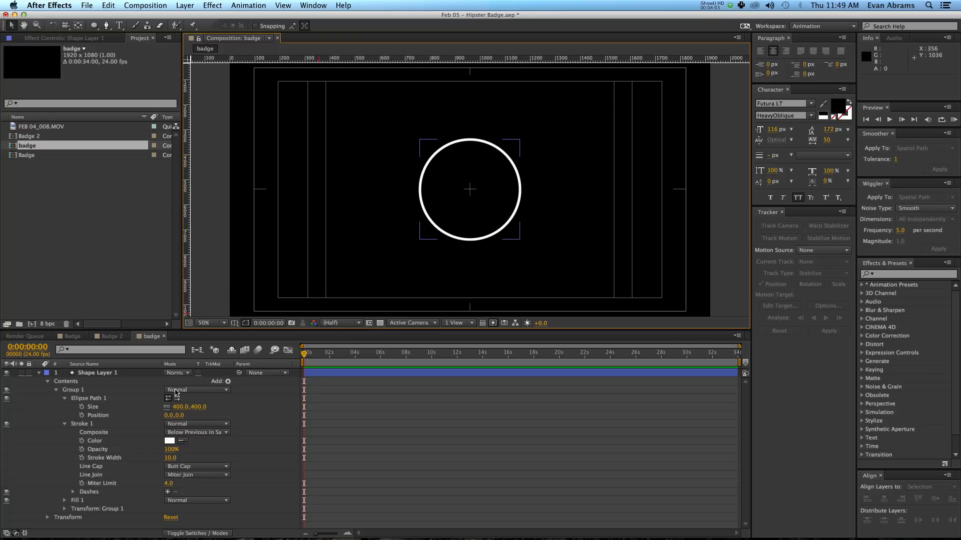
# - Rename the shape layer as Badge Shape
pyautogui.click(89, 374)
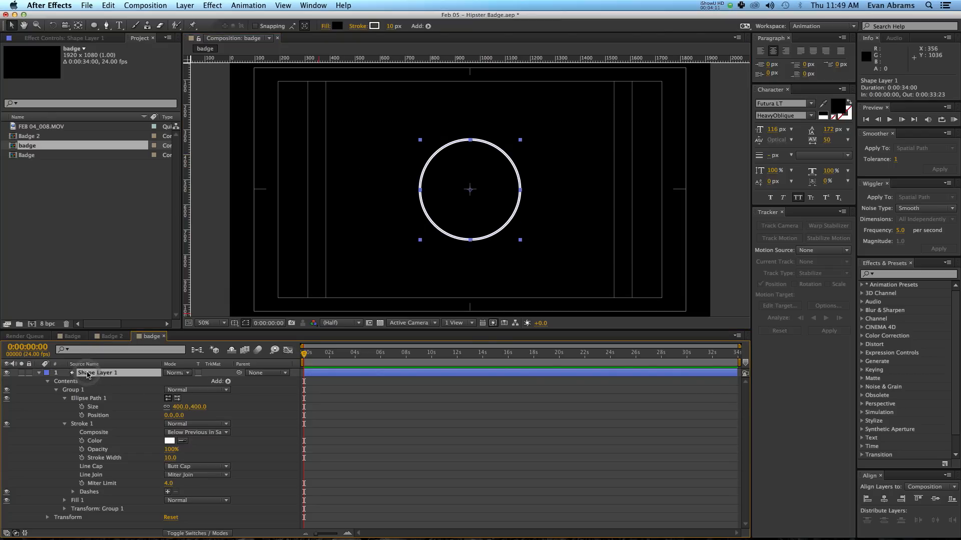
pyautogui.press('Return')
pyautogui.write('Badge Shape')
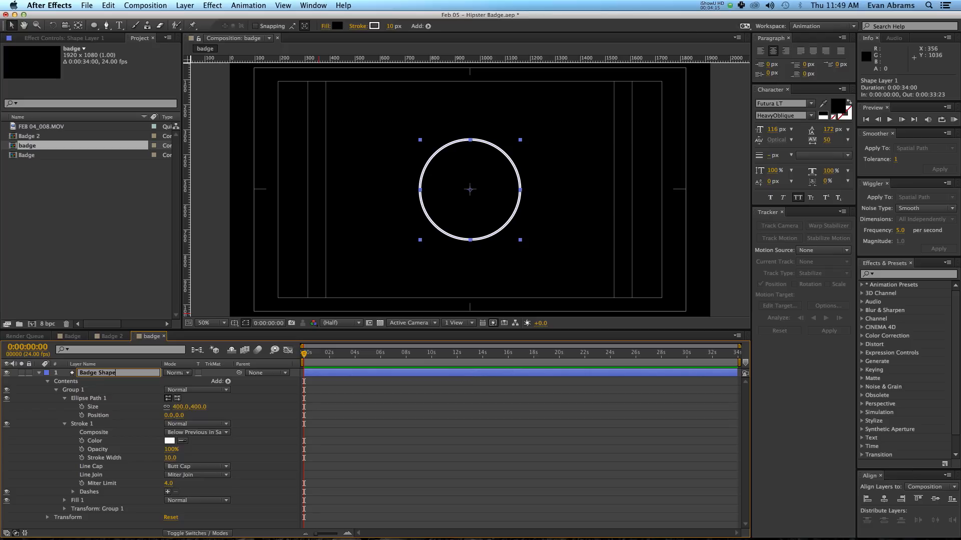
pyautogui.press('Return')
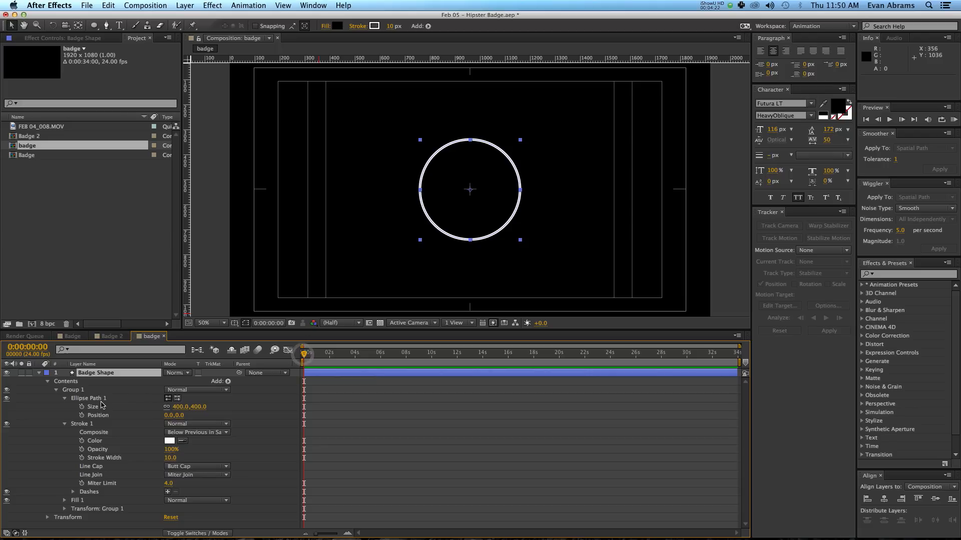
# - Enable keyframing for the ellipse path's Size at 0:00:00:00 with a value of 0 by 0
pyautogui.click(82, 407)
pyautogui.click(181, 407)
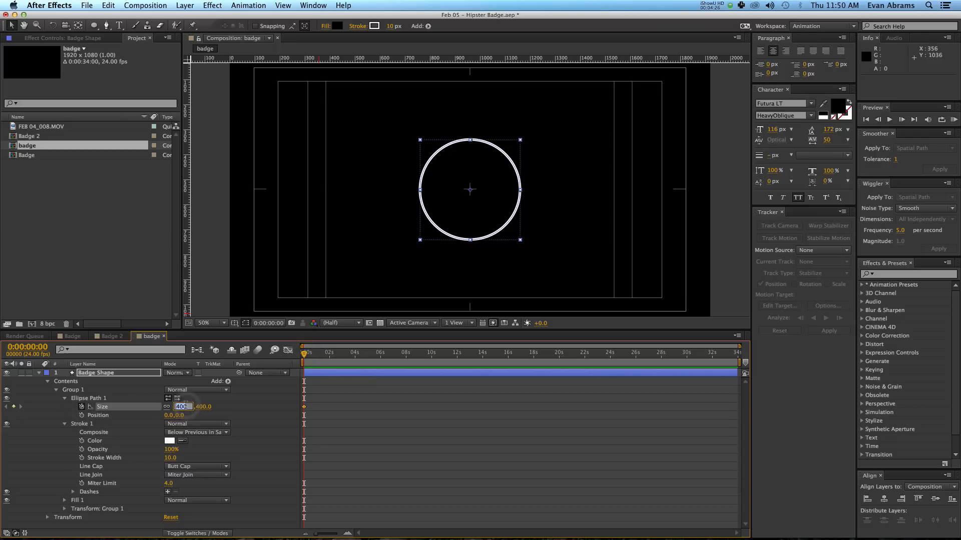
pyautogui.write('0')
pyautogui.press('Return')
# - Add a Size keyframe of 400 by 400 for the ellipse path at frame 20
pyautogui.hotkey('shift', 'pagedown')
pyautogui.hotkey('shift', 'pagedown')
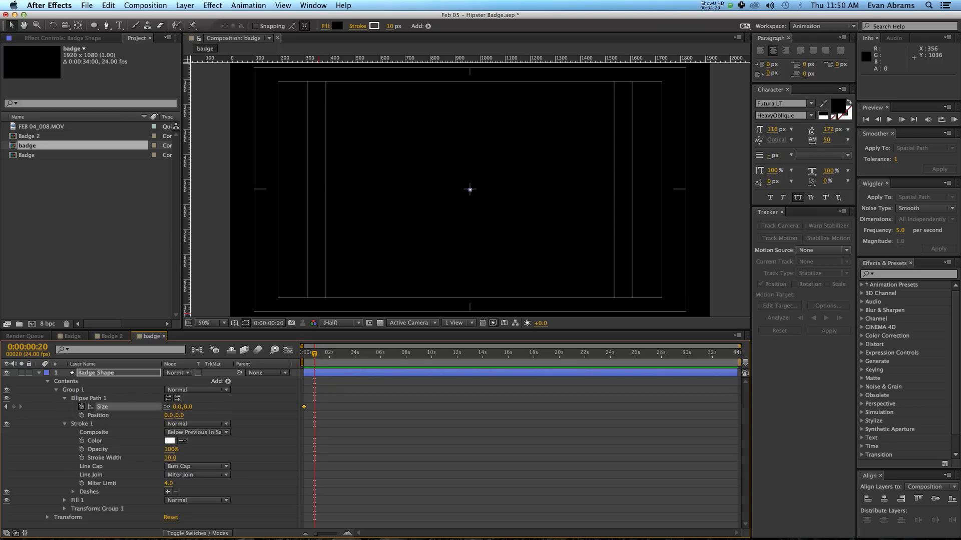
pyautogui.click(188, 407)
pyautogui.write('400')
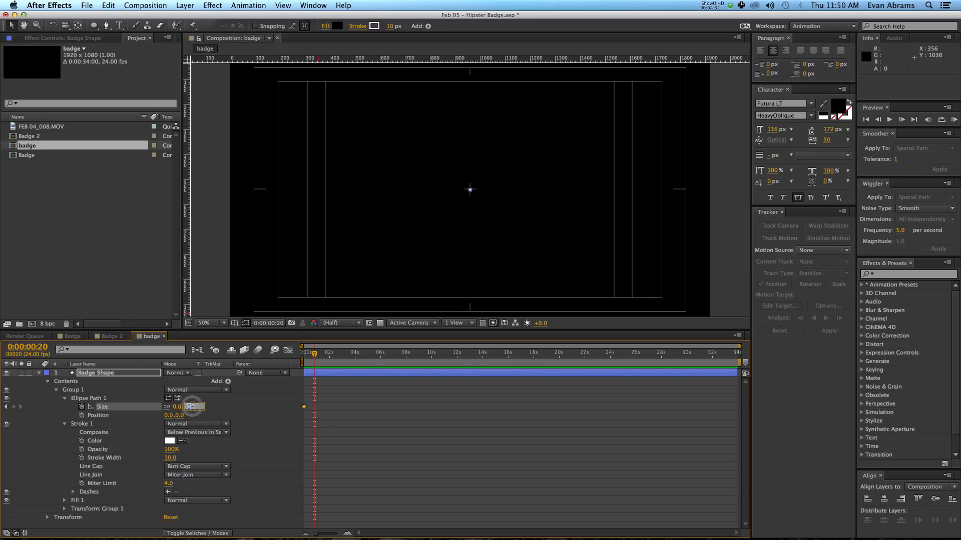
pyautogui.press('Return')
pyautogui.click(286, 424)
# - Duplicate the animated ellipse group in the Badge Shape layer and show only the layer's keyframed properties
pyautogui.click(93, 392)
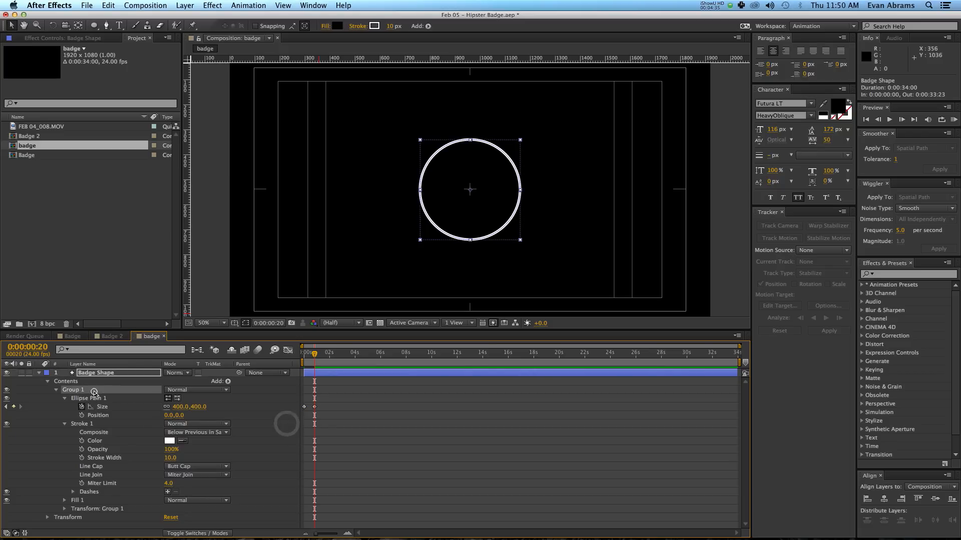
pyautogui.press('super+d')
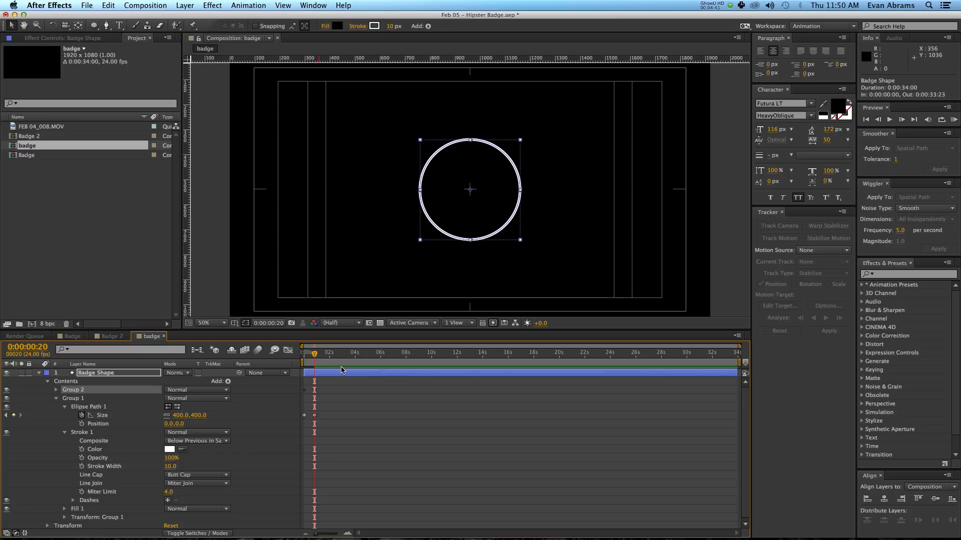
pyautogui.press('u')
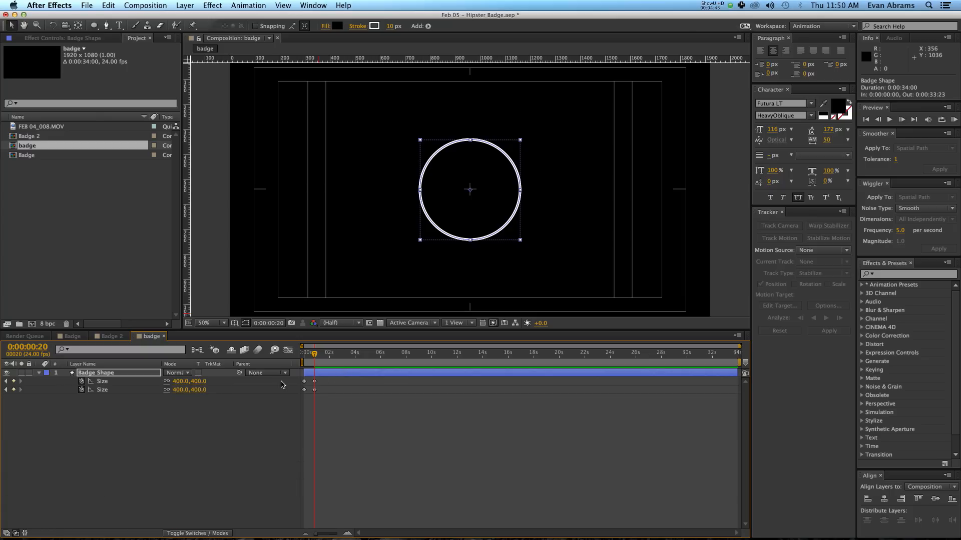
pyautogui.scroll(2, 317, 387)
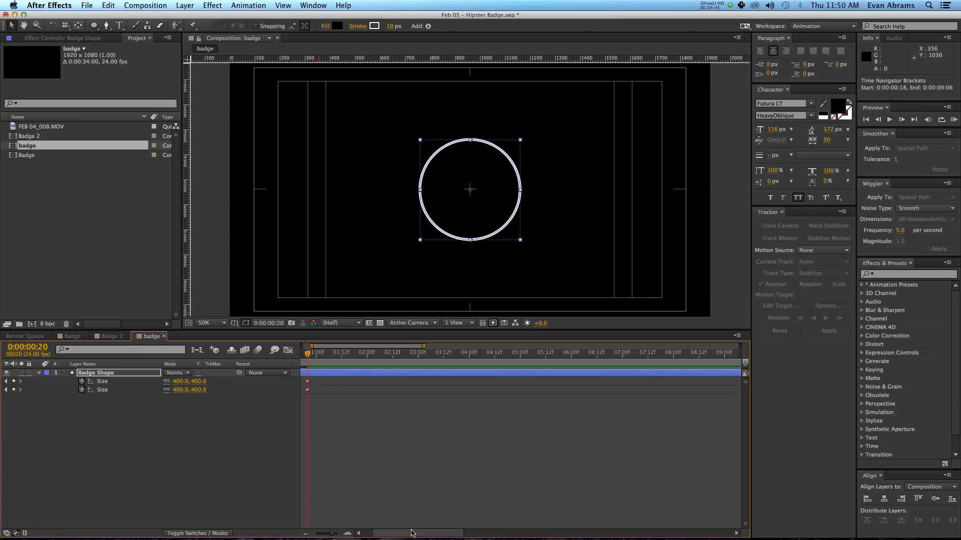
pyautogui.moveTo(411, 532); pyautogui.dragTo(370, 530)
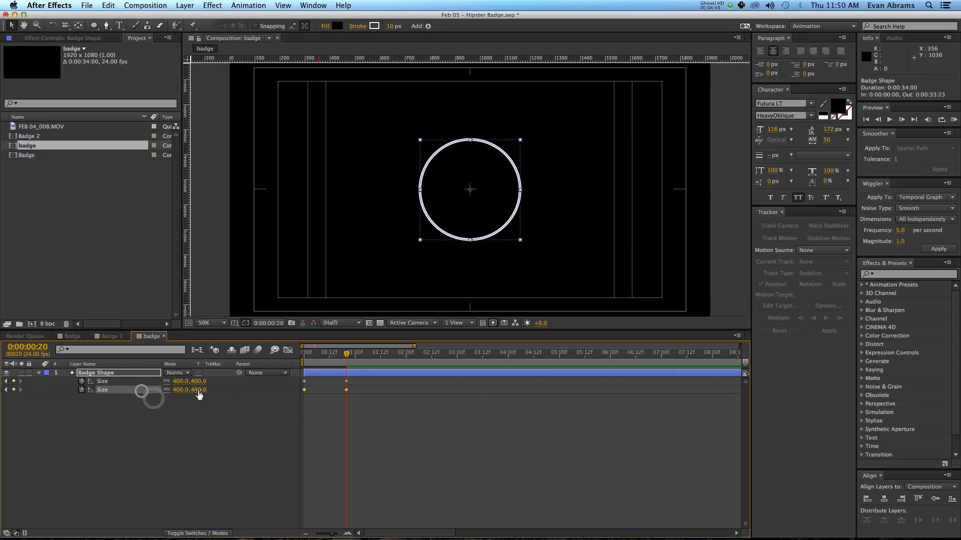
# - Set the duplicated ellipse's Size keyframes to 450 by 450 at frame 20 and 0 by 0 at frame 0, and preview the growth
pyautogui.moveTo(197, 390); pyautogui.dragTo(217, 383)
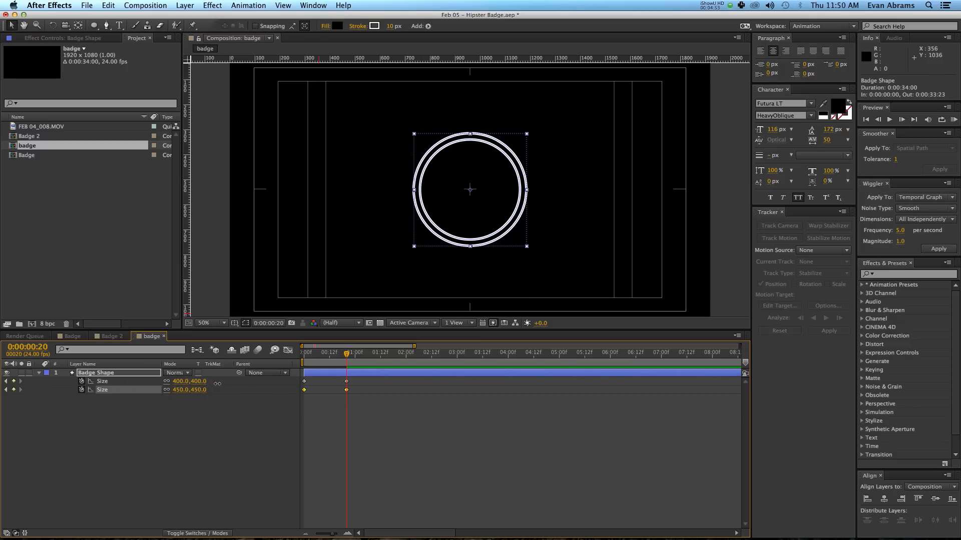
pyautogui.click(351, 408)
pyautogui.moveTo(346, 353); pyautogui.dragTo(239, 412)
pyautogui.click(191, 391)
pyautogui.write('0')
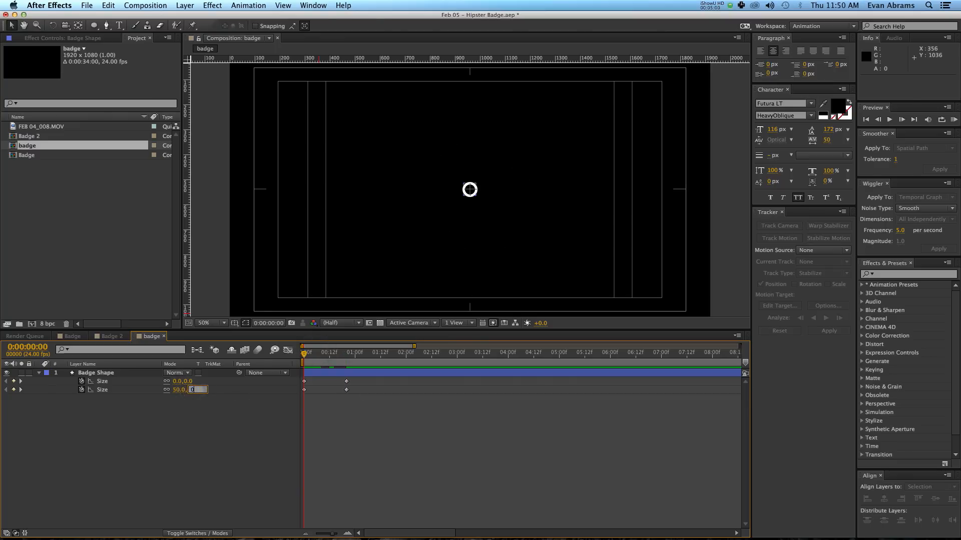
pyautogui.press('Return')
pyautogui.press('space')
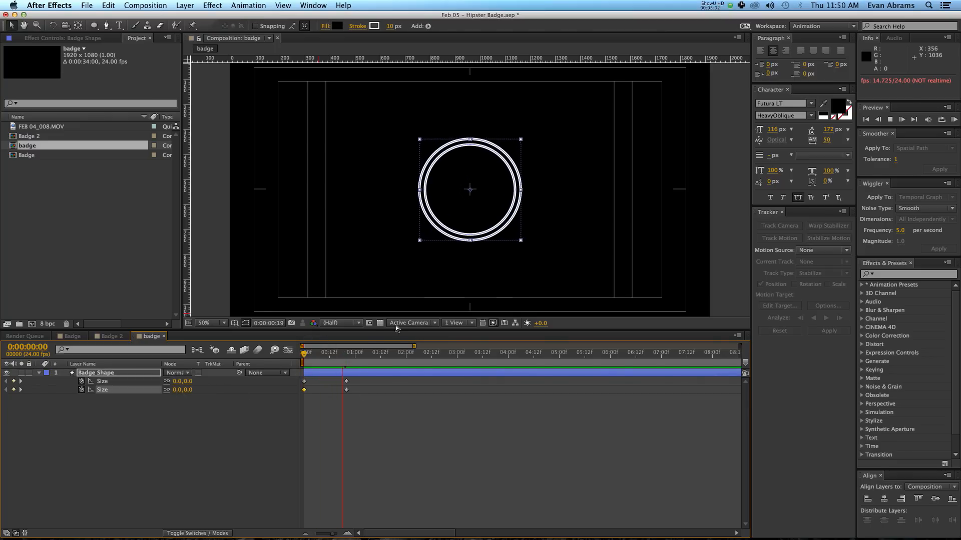
pyautogui.press('space')
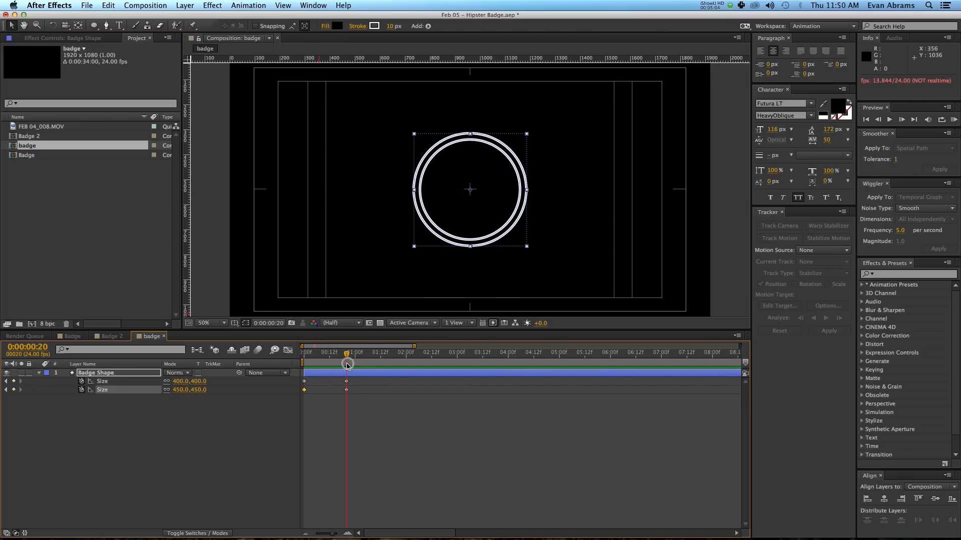
# - Delay the inner ellipse's Size keyframes to about frames 3 and 21, and apply Easy Ease to both ellipses' Size keyframes
pyautogui.moveTo(304, 382)
pyautogui.mouseDown()
pyautogui.moveTo(349, 384)
pyautogui.moveTo(310, 365)
pyautogui.moveTo(355, 359)
pyautogui.moveTo(295, 382)
pyautogui.mouseUp()
pyautogui.click(307, 363)
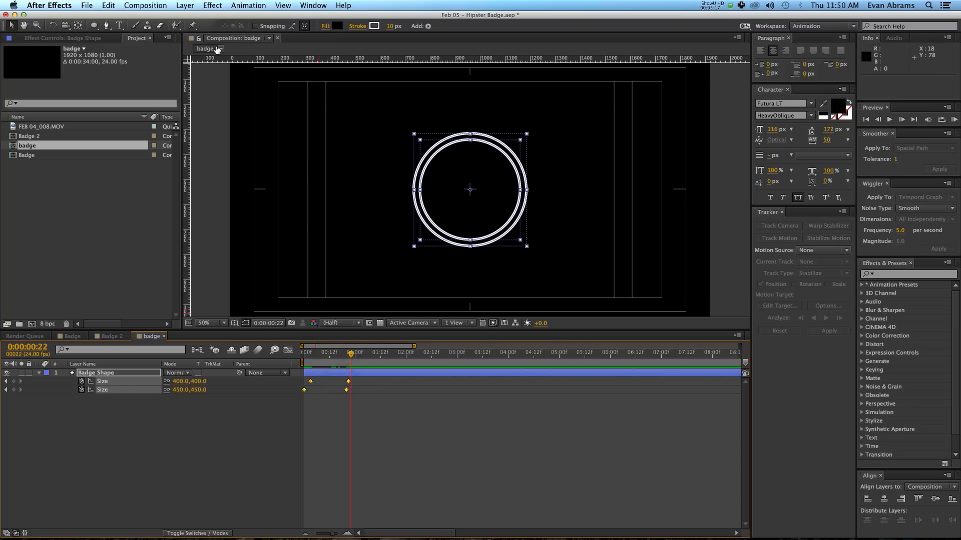
pyautogui.rightClick(347, 390)
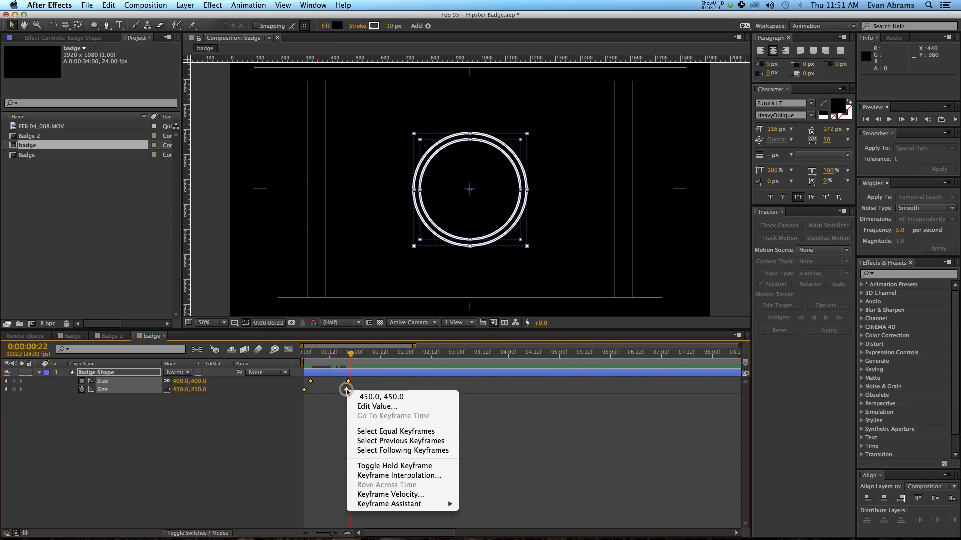
pyautogui.moveTo(428, 505)
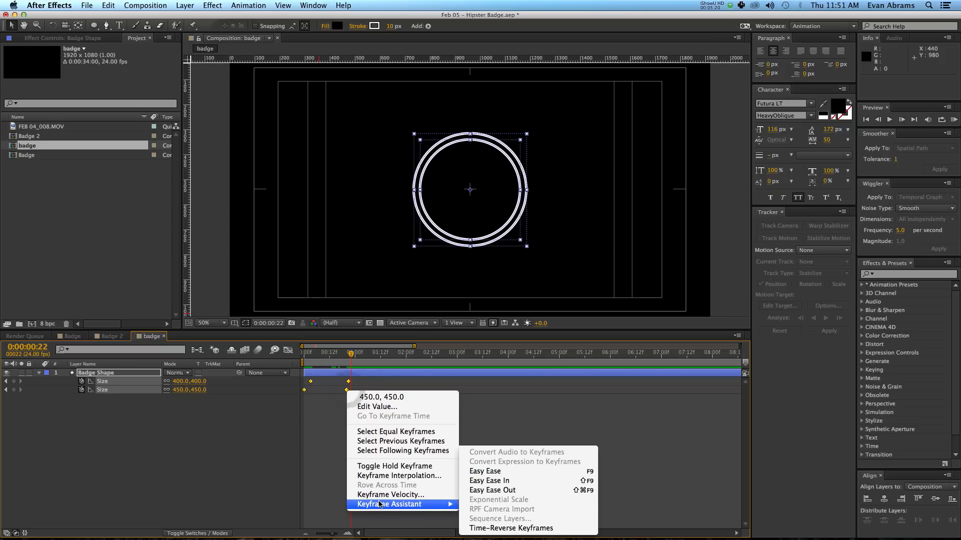
pyautogui.click(497, 472)
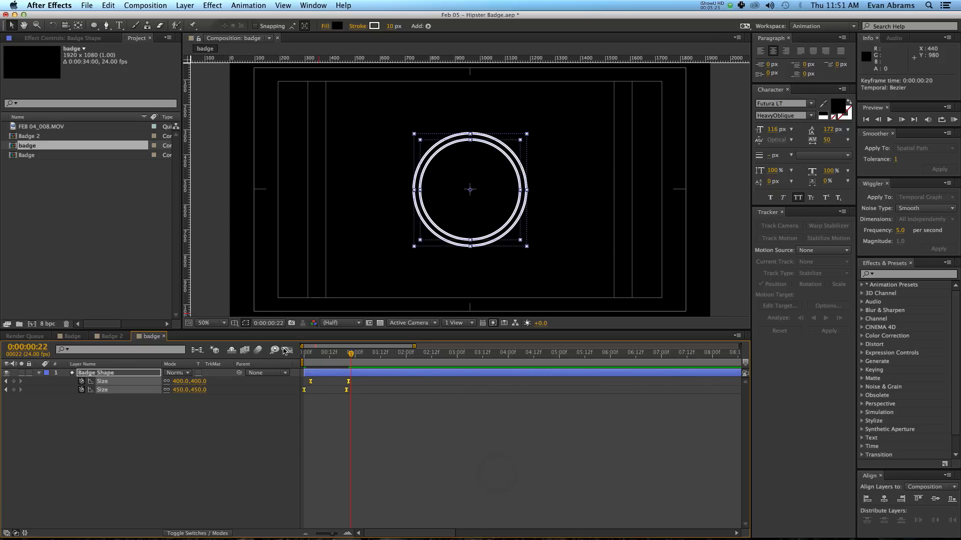
# - Reshape the speed curves of both Size animations in the Graph Editor so growth peaks early and slows gradually, and preview the result
pyautogui.click(287, 350)
pyautogui.click(344, 501)
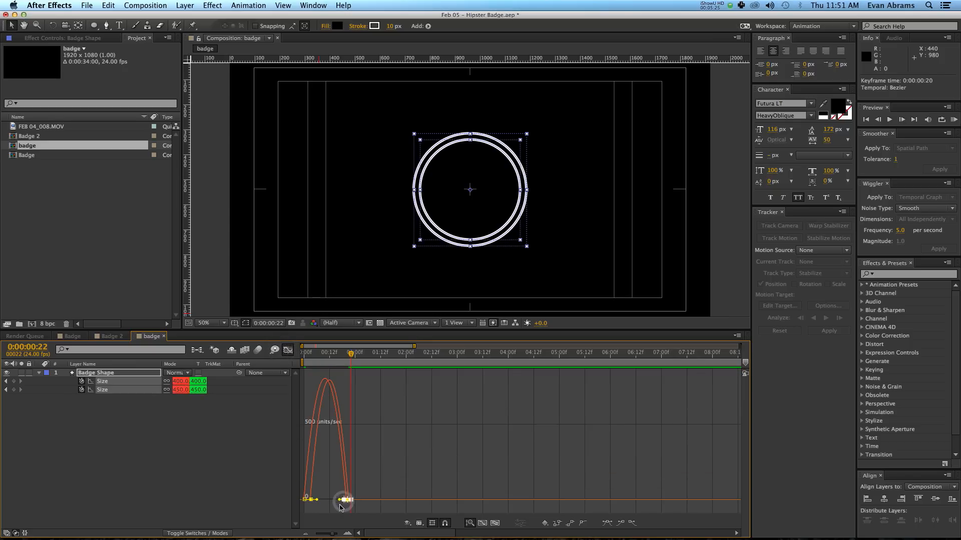
pyautogui.moveTo(340, 506); pyautogui.dragTo(293, 503)
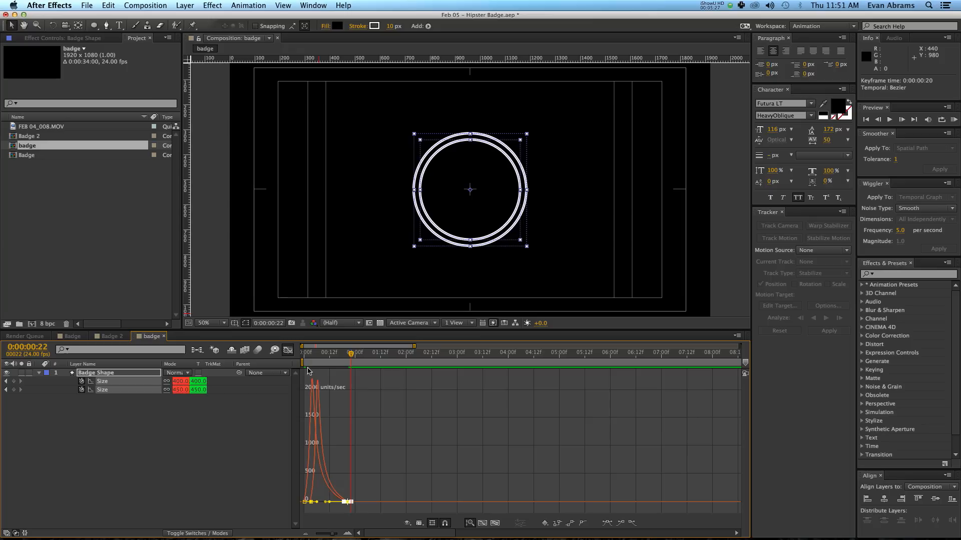
pyautogui.press('space')
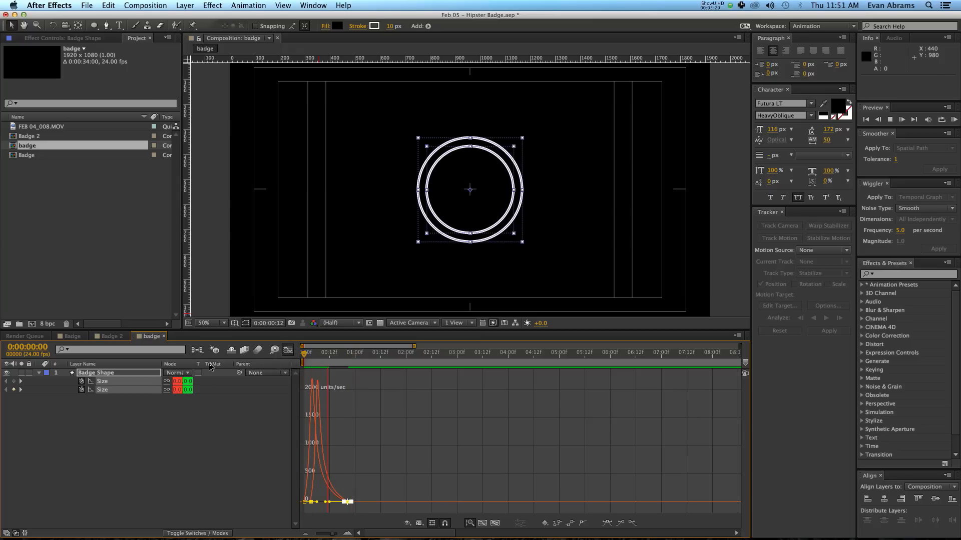
pyautogui.press('space')
pyautogui.click(219, 441)
pyautogui.click(286, 350)
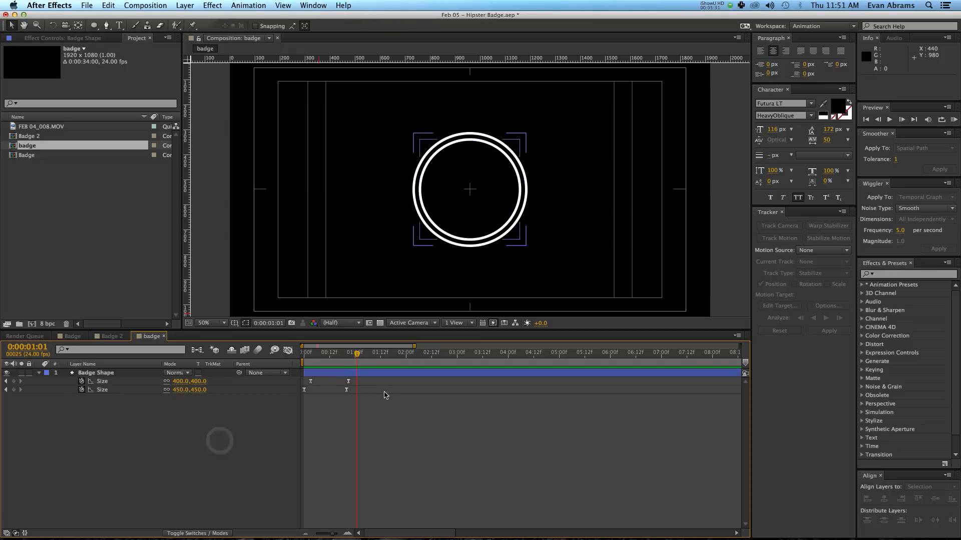
# - Play back the eased ring animation several times and examine the finished rings at frame 21
pyautogui.press('space')
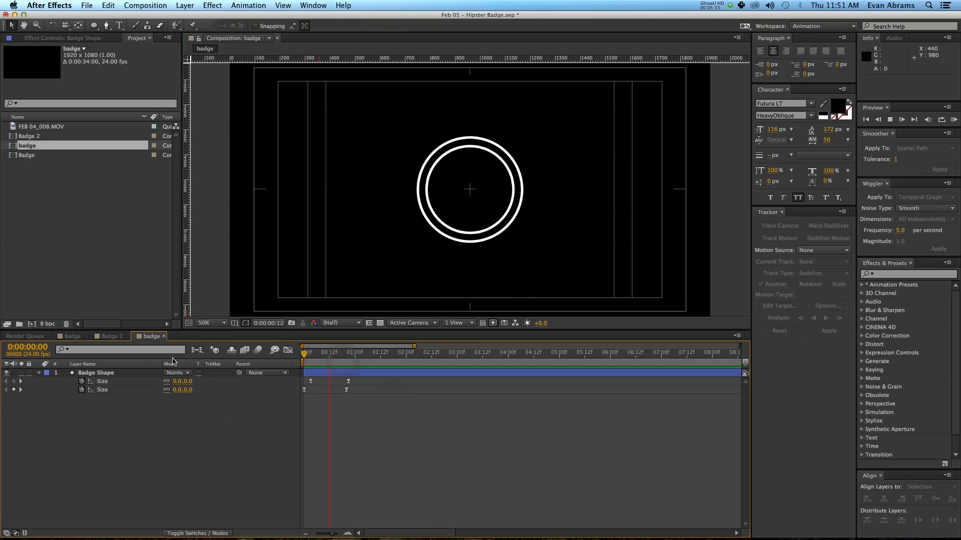
pyautogui.press('space')
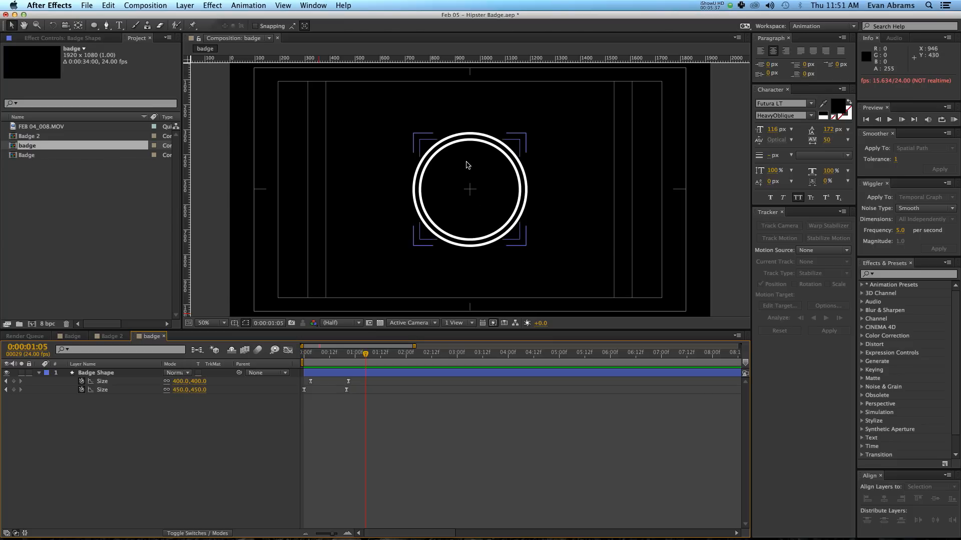
pyautogui.press('space')
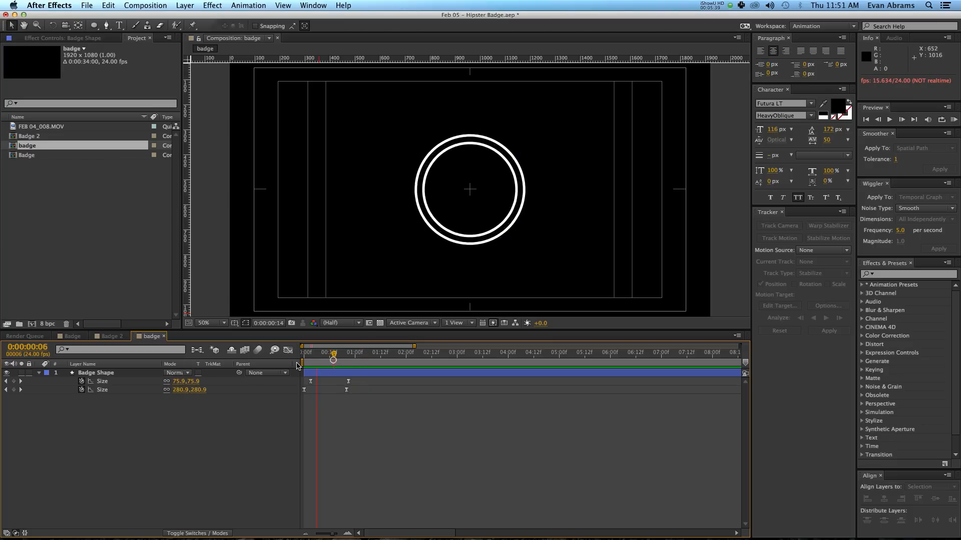
pyautogui.press('space')
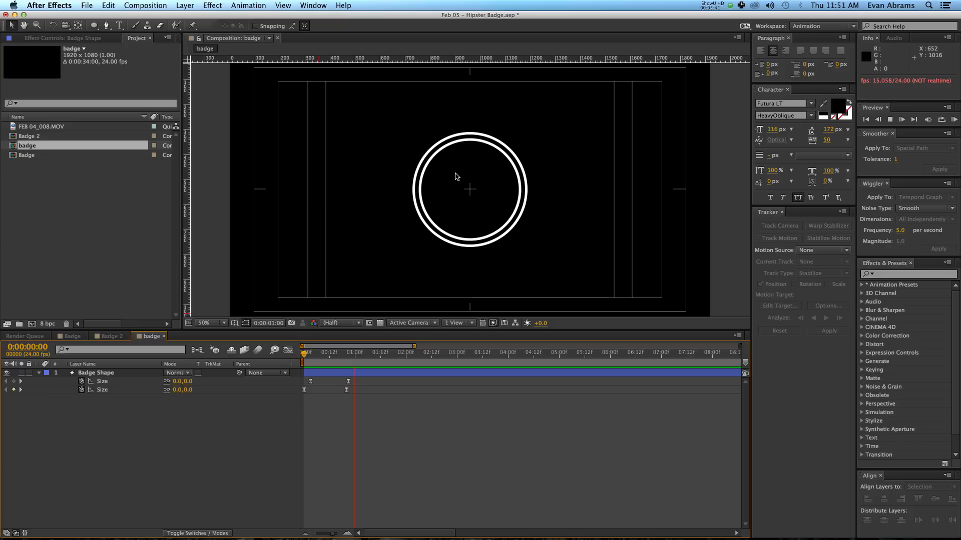
pyautogui.moveTo(354, 358)
pyautogui.mouseDown()
pyautogui.moveTo(326, 354)
pyautogui.moveTo(349, 352)
pyautogui.mouseUp()
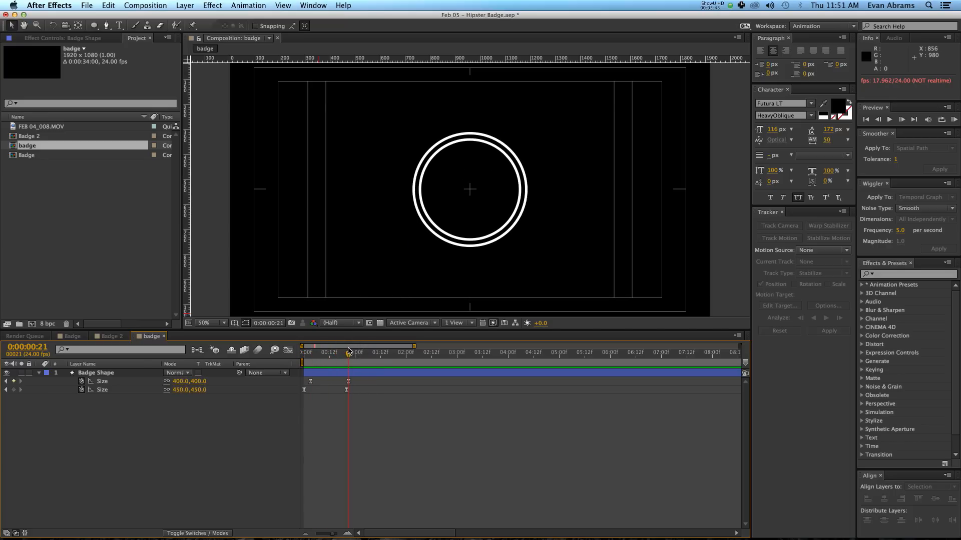
pyautogui.click(484, 161)
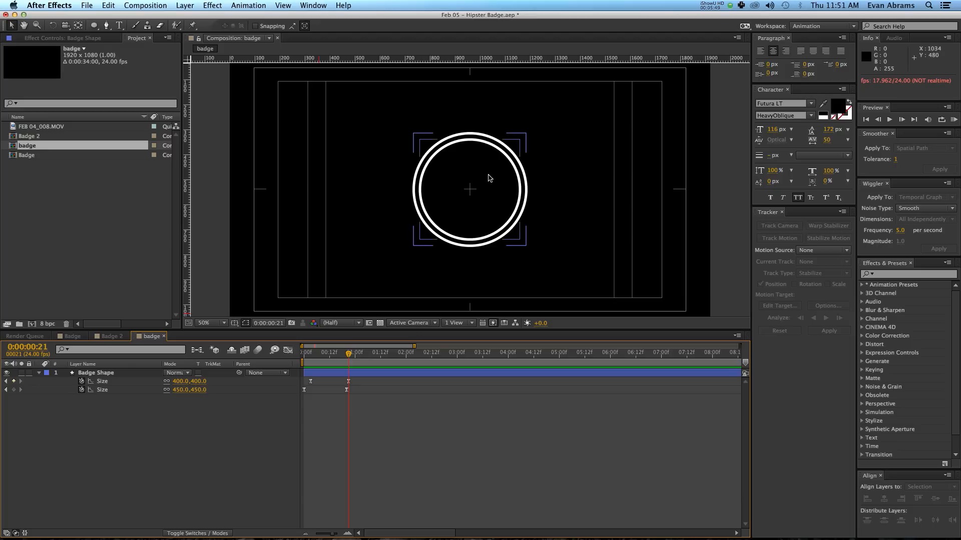
# - Collapse the Badge Shape layer's properties and replay the ring animation from the start
pyautogui.click(231, 425)
pyautogui.click(38, 373)
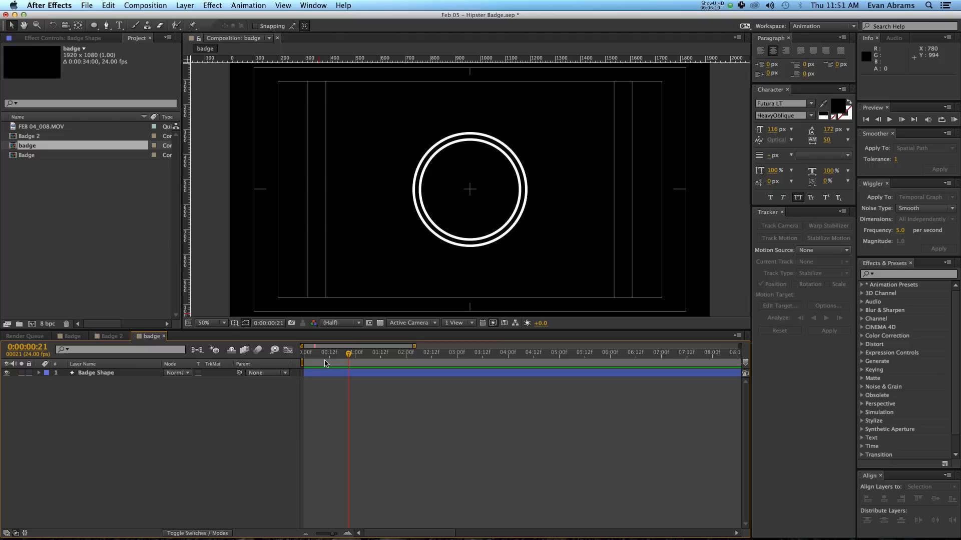
pyautogui.press('KP_0')
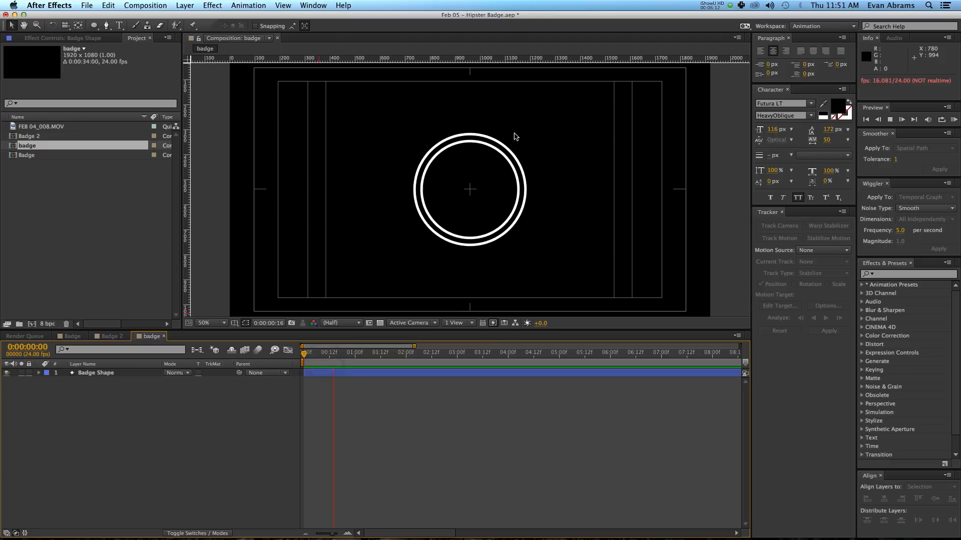
pyautogui.press('space')
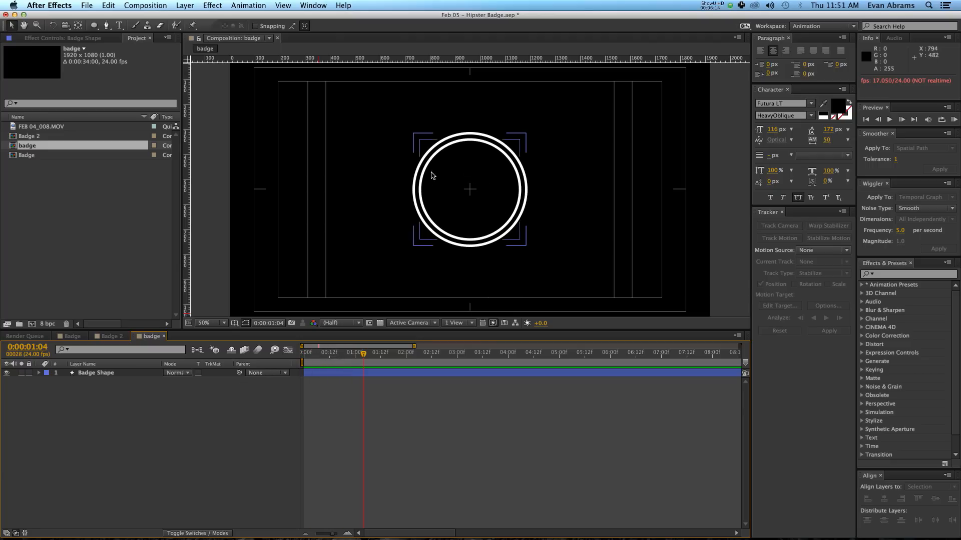
# - With no layer selected, create a composition-sized rectangle on a new shape layer using the Rectangle Tool
pyautogui.click(203, 412)
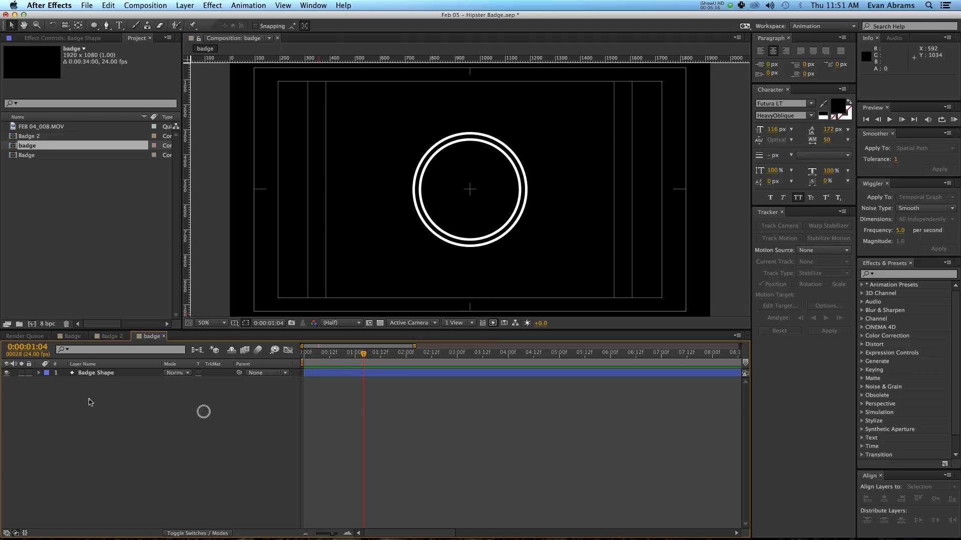
pyautogui.rightClick(89, 400)
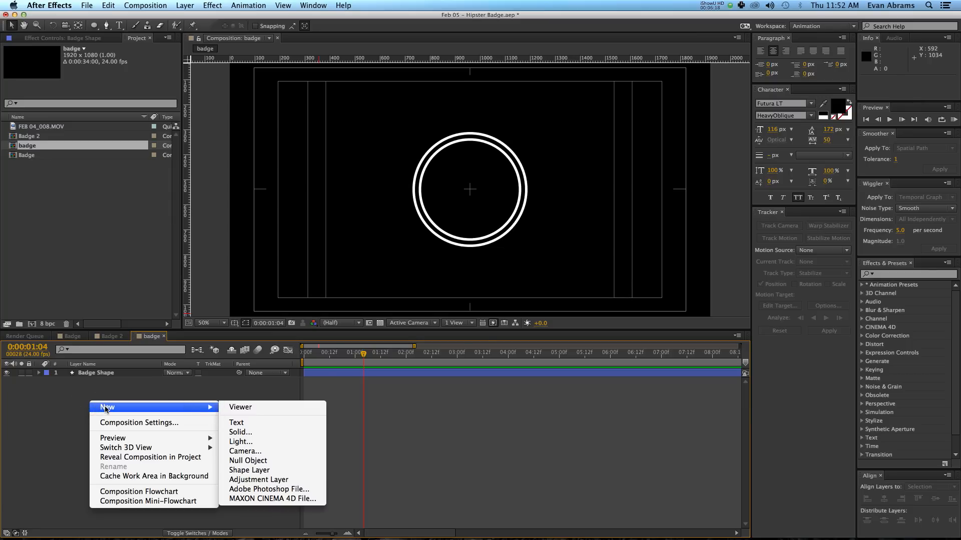
pyautogui.click(102, 386)
pyautogui.moveTo(94, 26); pyautogui.dragTo(125, 26)
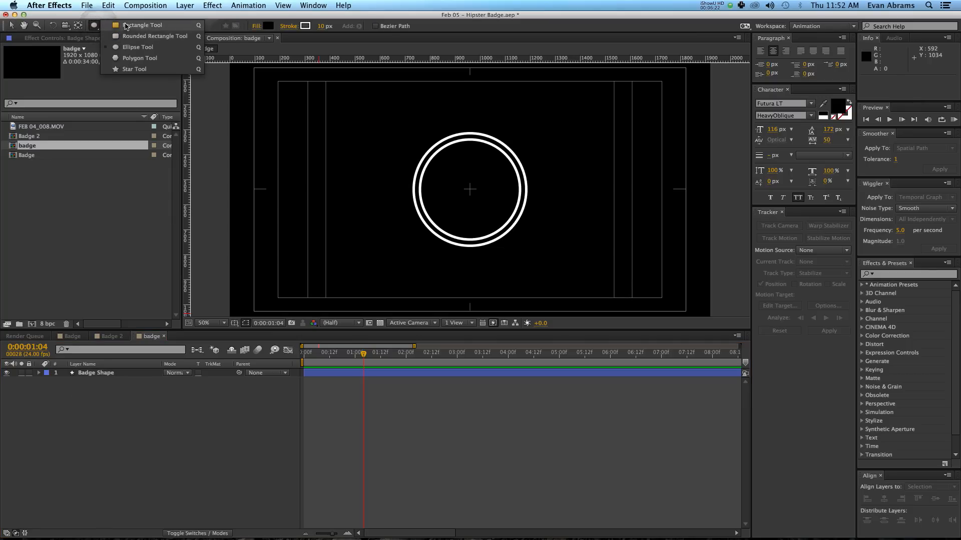
pyautogui.doubleClick(92, 28)
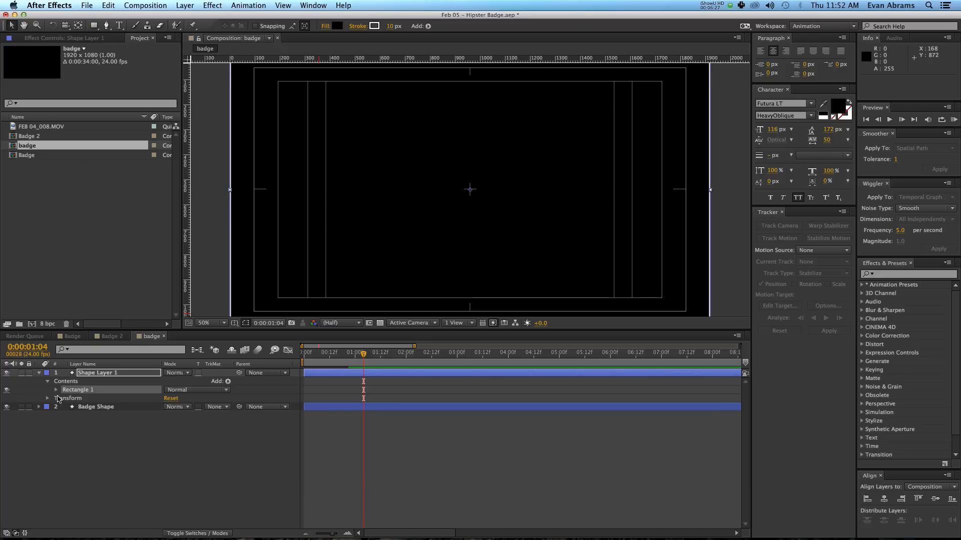
# - Delete the stroke from the new rectangle and set its fill color to white
pyautogui.click(55, 390)
pyautogui.click(94, 399)
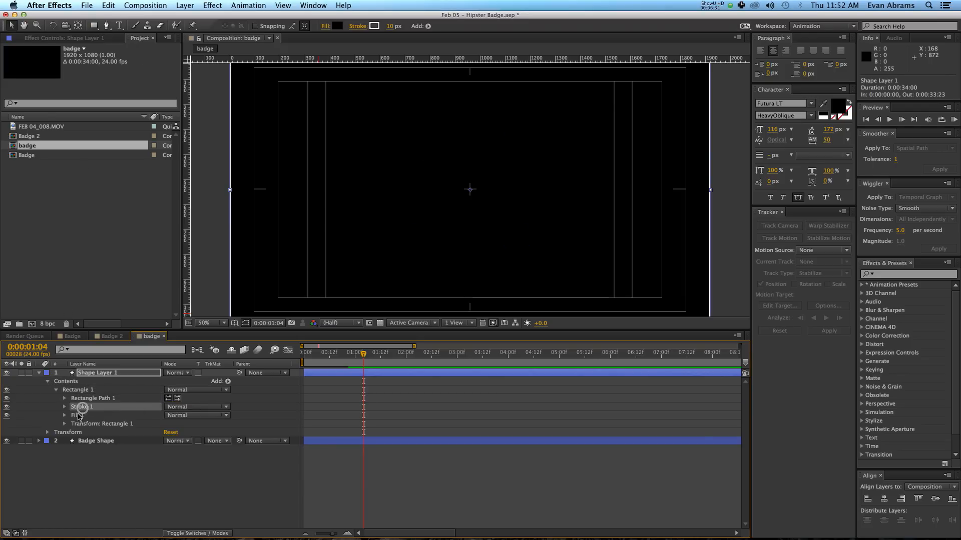
pyautogui.click(81, 410)
pyautogui.press('Delete')
pyautogui.click(337, 27)
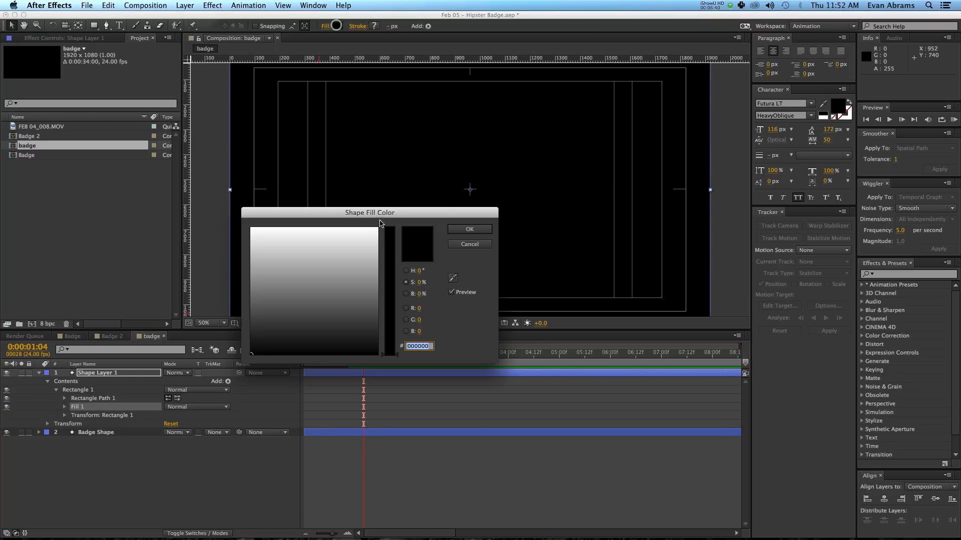
pyautogui.moveTo(330, 259); pyautogui.dragTo(203, 200)
pyautogui.click(465, 230)
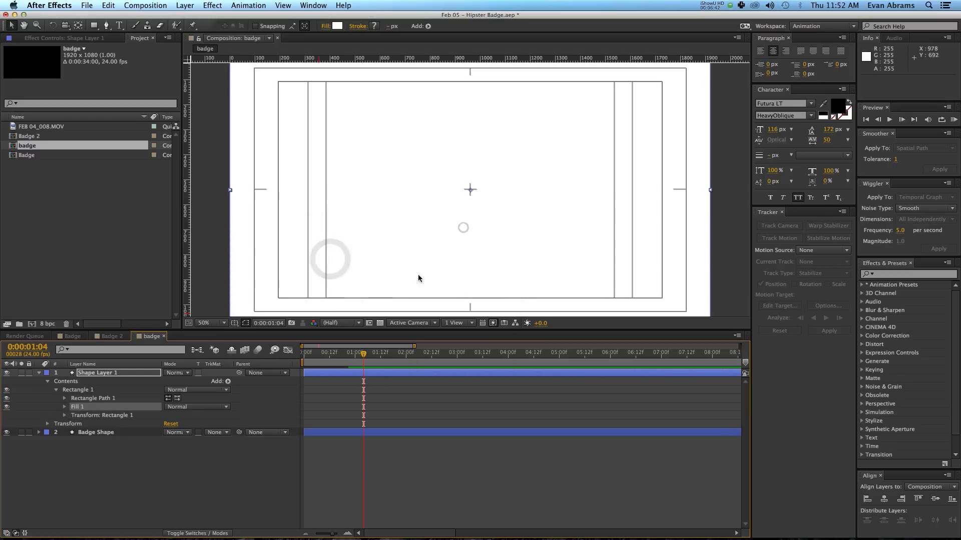
# - Unlink the rectangle path's Size dimensions and set them to 10 by 250, making a thin vertical bar inside the rings
pyautogui.click(65, 399)
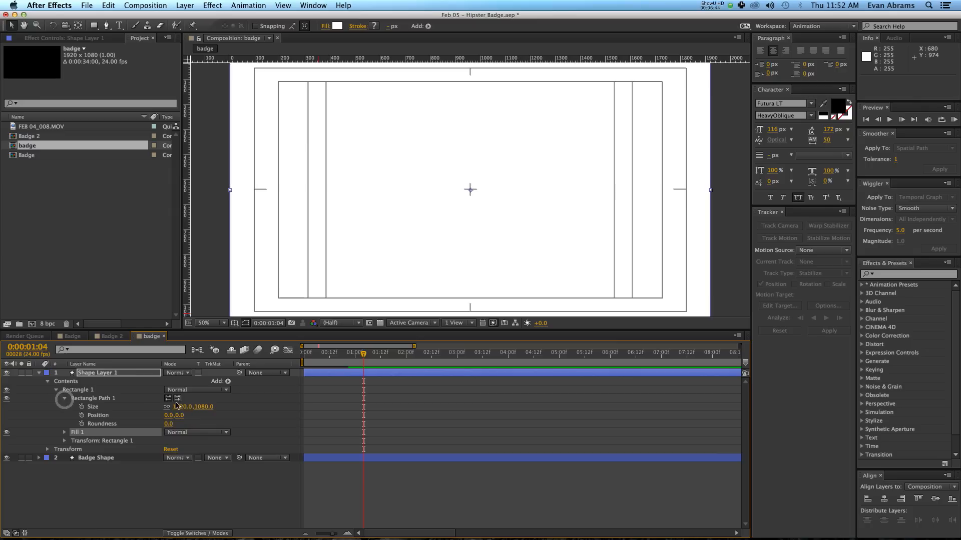
pyautogui.click(203, 406)
pyautogui.click(181, 407)
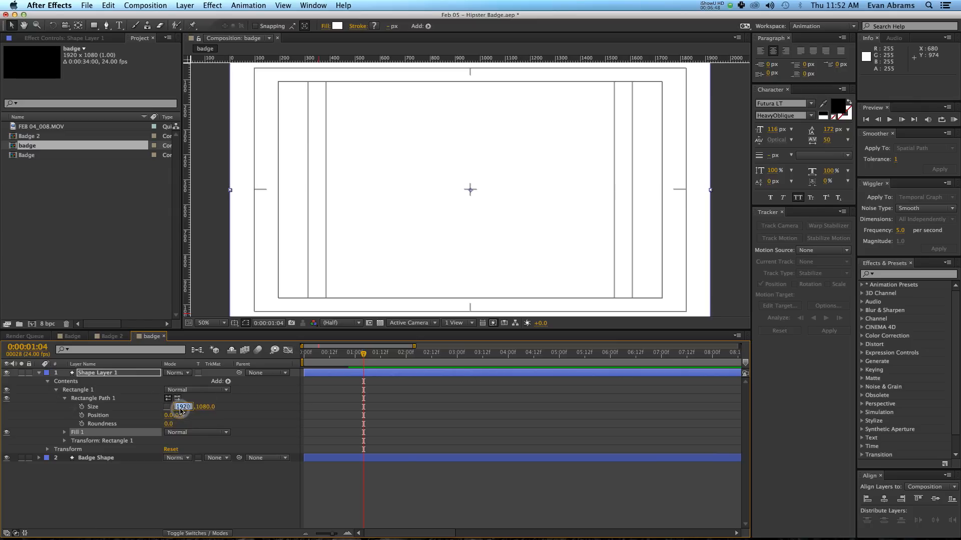
pyautogui.write('10')
pyautogui.press('Return')
pyautogui.moveTo(218, 403); pyautogui.dragTo(20, 426)
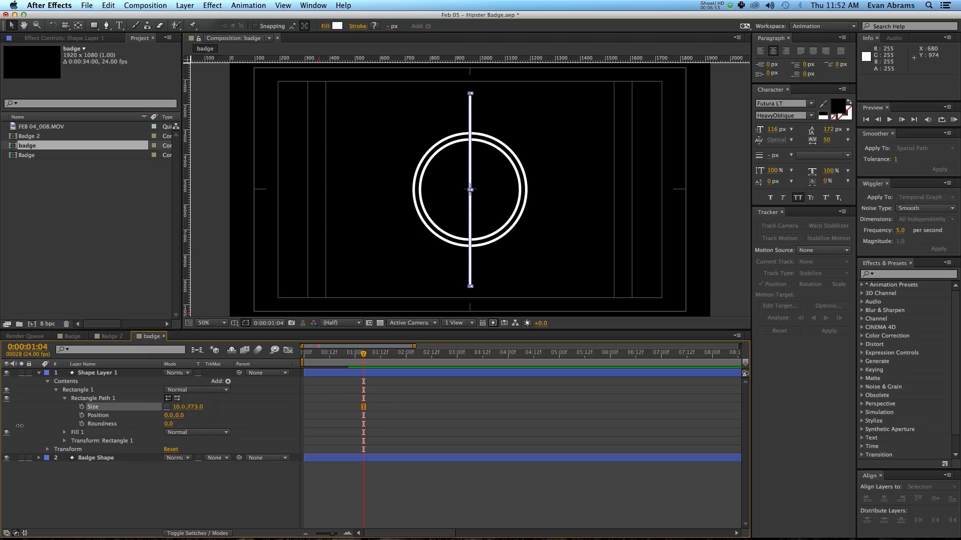
pyautogui.moveTo(195, 407); pyautogui.dragTo(174, 407)
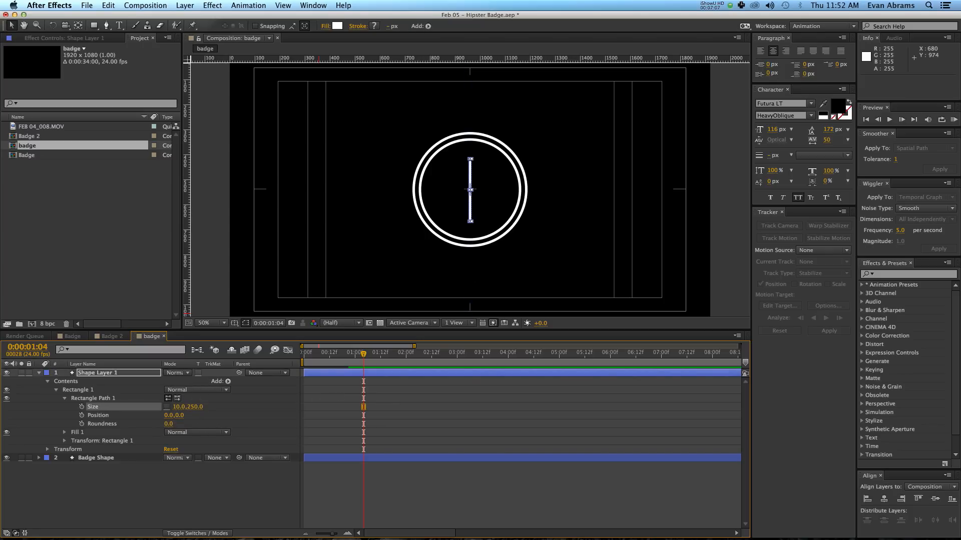
pyautogui.click(259, 506)
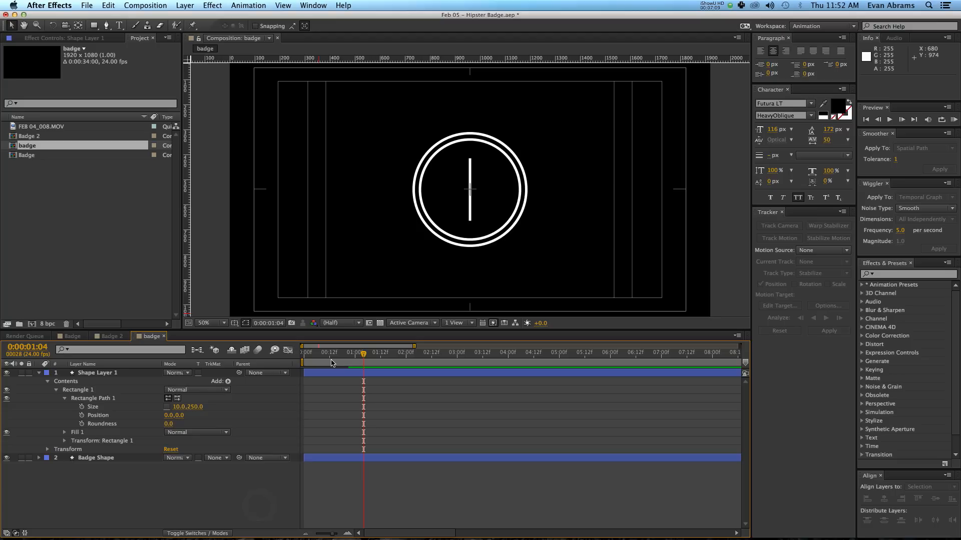
# - Preview the bar with the growing rings, return to frame 0 and solo Shape Layer 1
pyautogui.click(322, 356)
pyautogui.press('space')
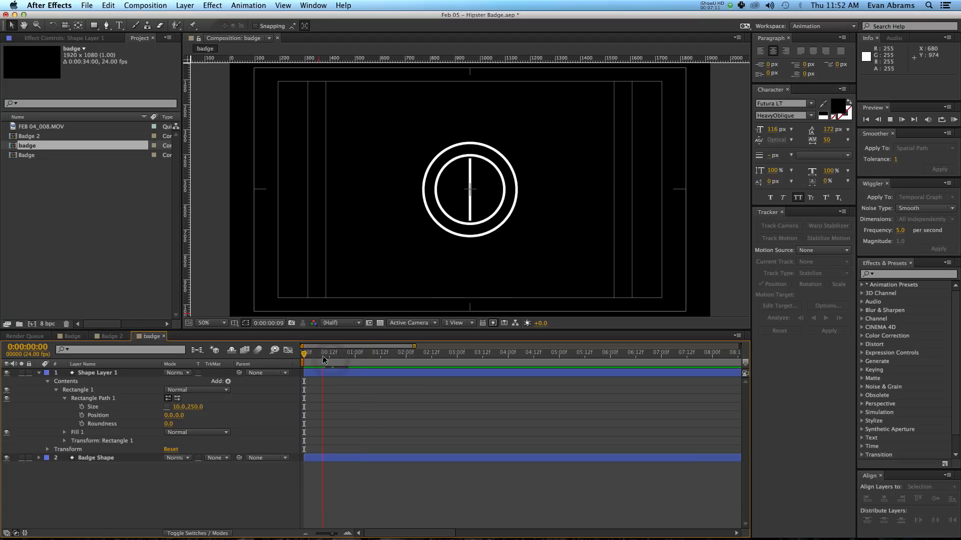
pyautogui.moveTo(323, 356); pyautogui.dragTo(291, 356)
pyautogui.click(21, 372)
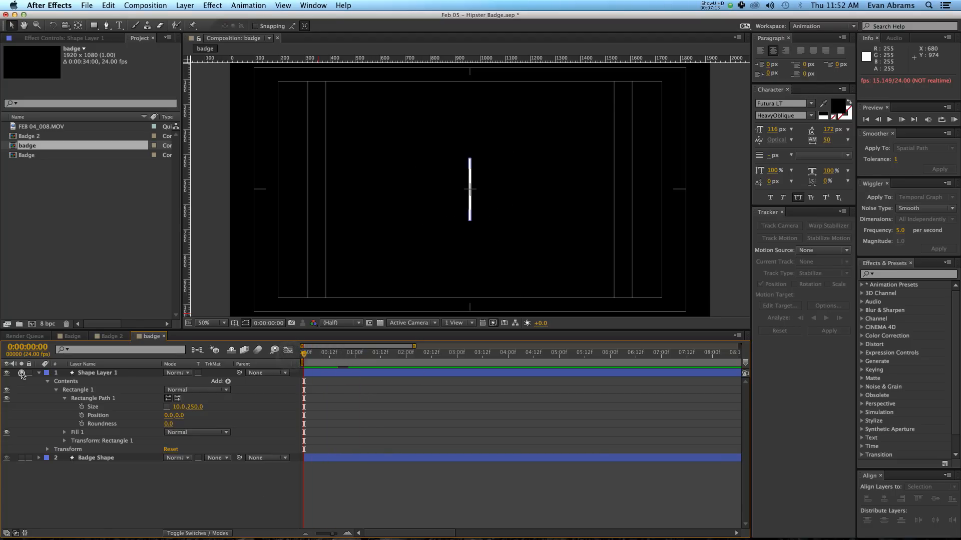
# - Keyframe the bar's Size at 10 by 250 on frame 20 and at 10 by 10 on frame 10
pyautogui.press('.')
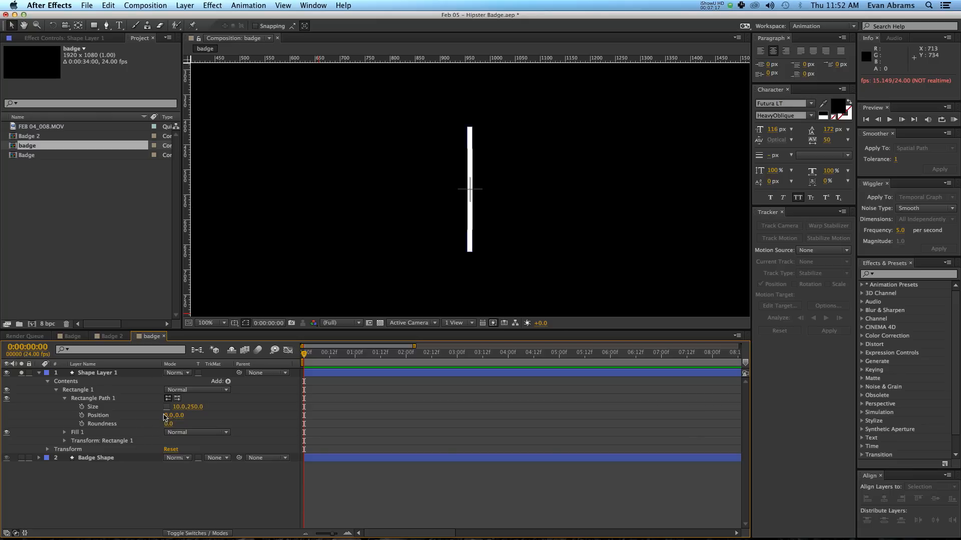
pyautogui.press('space')
pyautogui.click(82, 407)
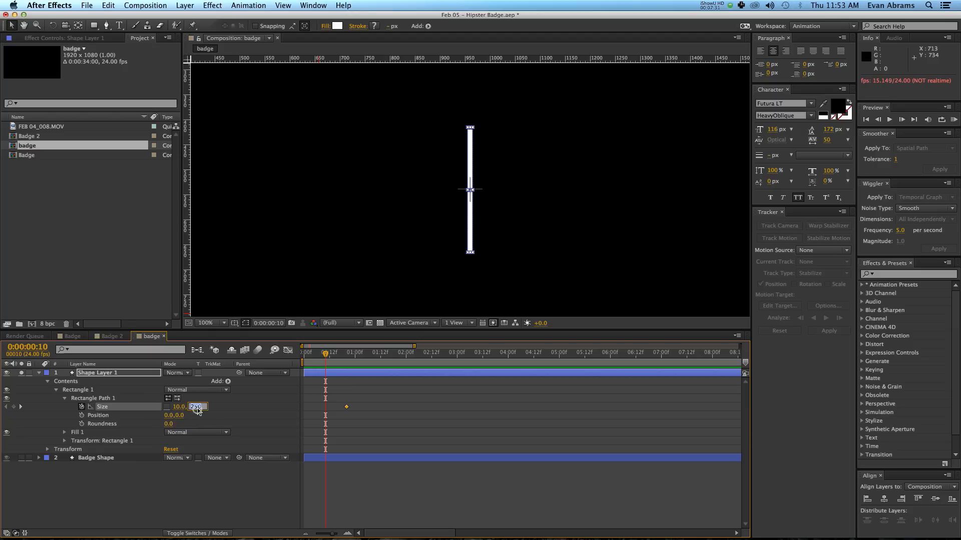
pyautogui.write('10')
pyautogui.press('Return')
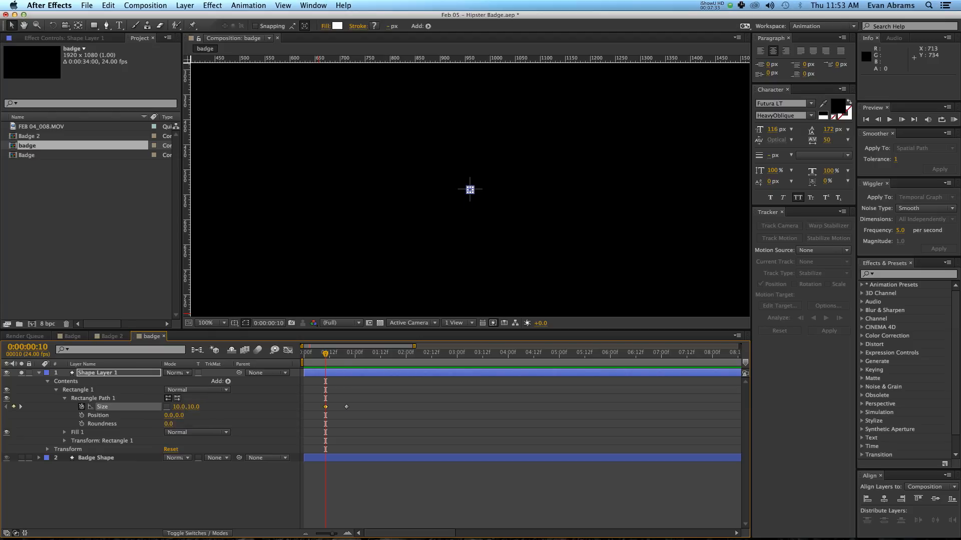
# - Add a Size keyframe of 0 by 0 at frame 0 and check the fully grown bar
pyautogui.press('Home')
pyautogui.click(179, 407)
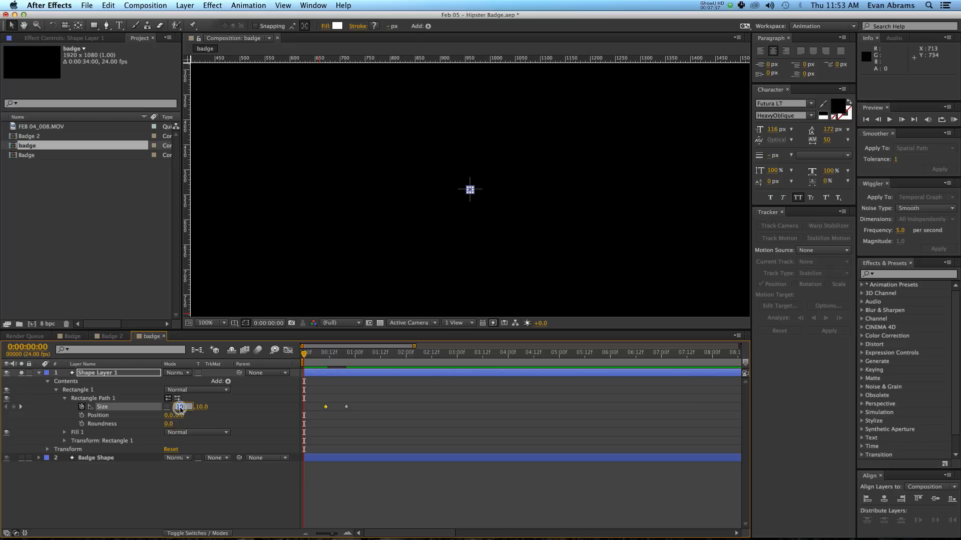
pyautogui.write('0')
pyautogui.press('Tab')
pyautogui.write('0')
pyautogui.click(366, 356)
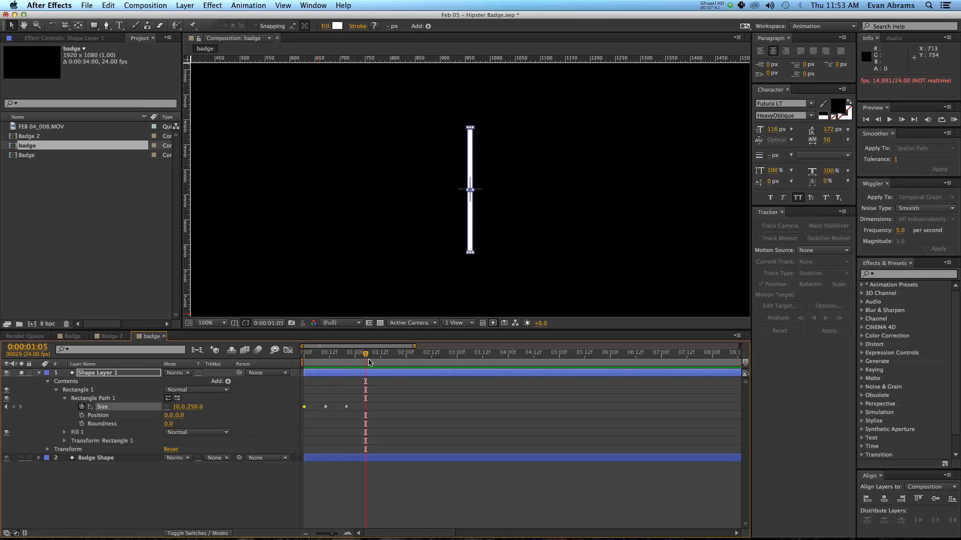
# - Retime the Size keyframes, moving the 10 by 10 one to frame 3 and the 10 by 250 one to frame 14
pyautogui.click(366, 395)
pyautogui.moveTo(336, 352); pyautogui.dragTo(355, 355)
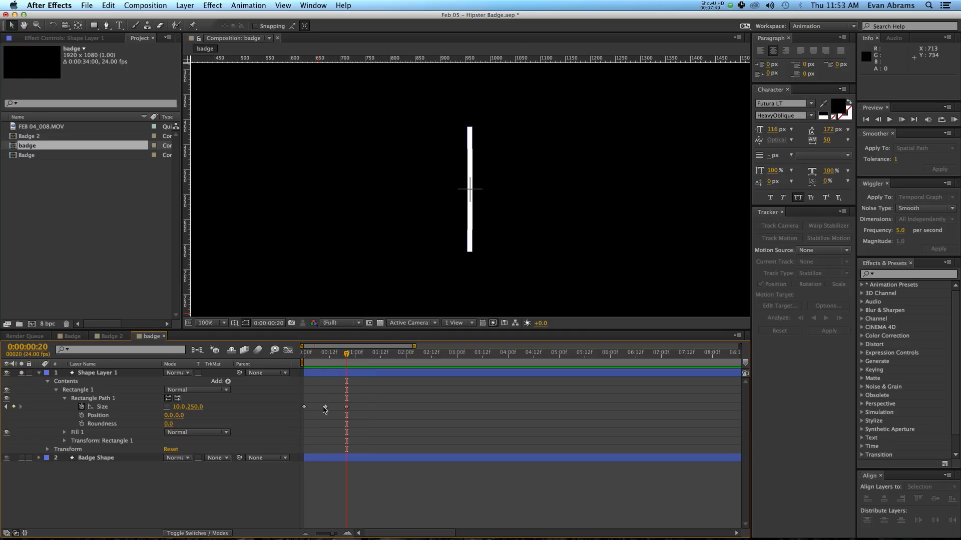
pyautogui.moveTo(325, 407)
pyautogui.mouseDown()
pyautogui.moveTo(310, 407)
pyautogui.moveTo(331, 407)
pyautogui.mouseUp()
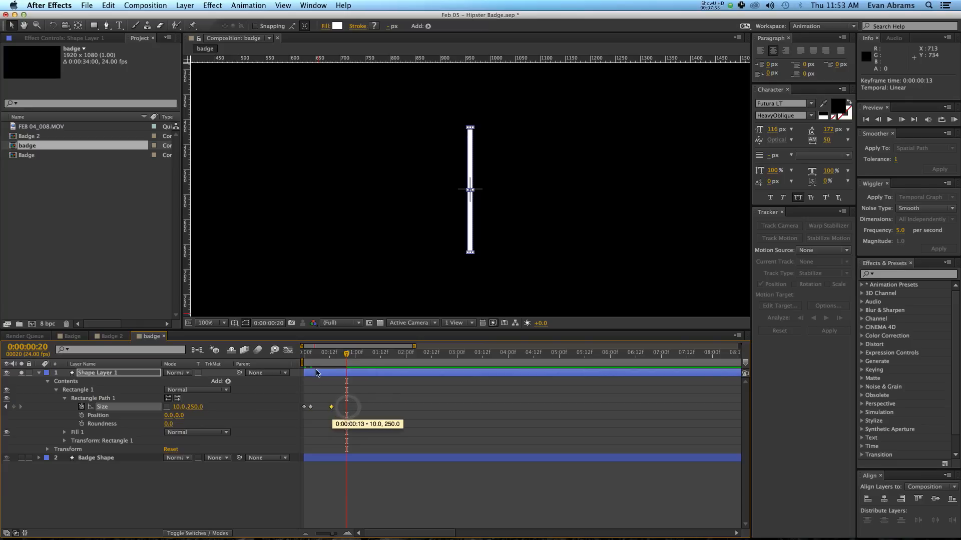
pyautogui.moveTo(316, 359); pyautogui.dragTo(336, 357)
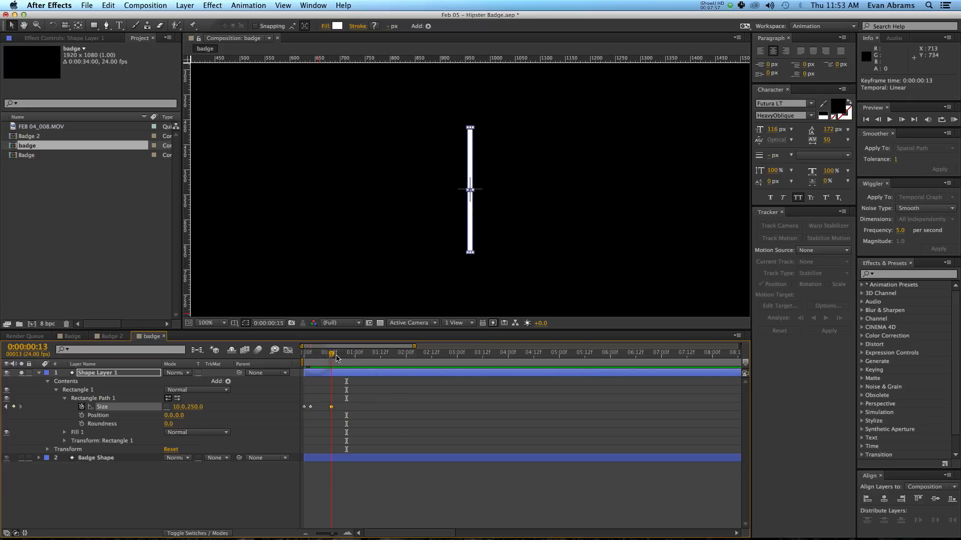
pyautogui.moveTo(333, 407); pyautogui.dragTo(292, 416)
pyautogui.click(223, 413)
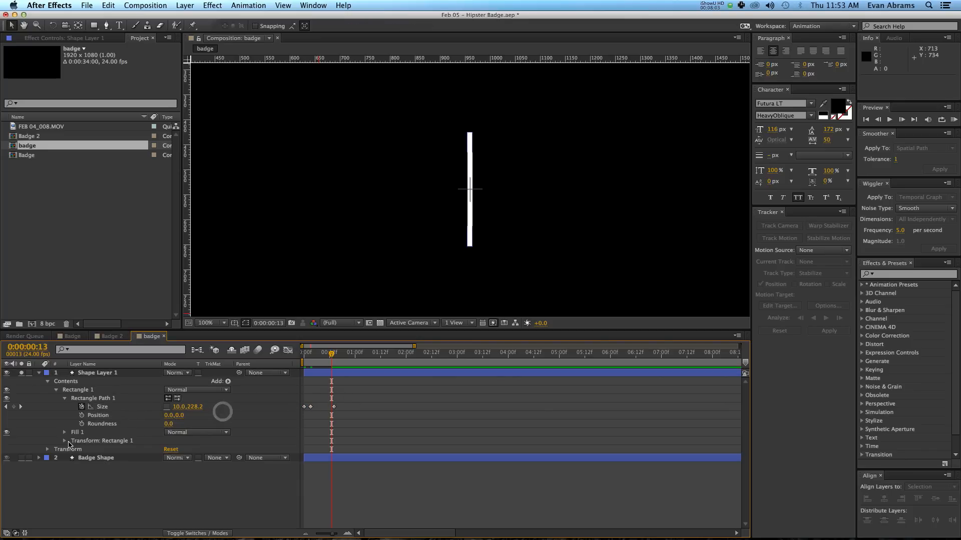
# - Keyframe the Rotation of Rectangle 1's transform at 90° on frame 14 and 45° at 0:00:01:00
pyautogui.click(64, 441)
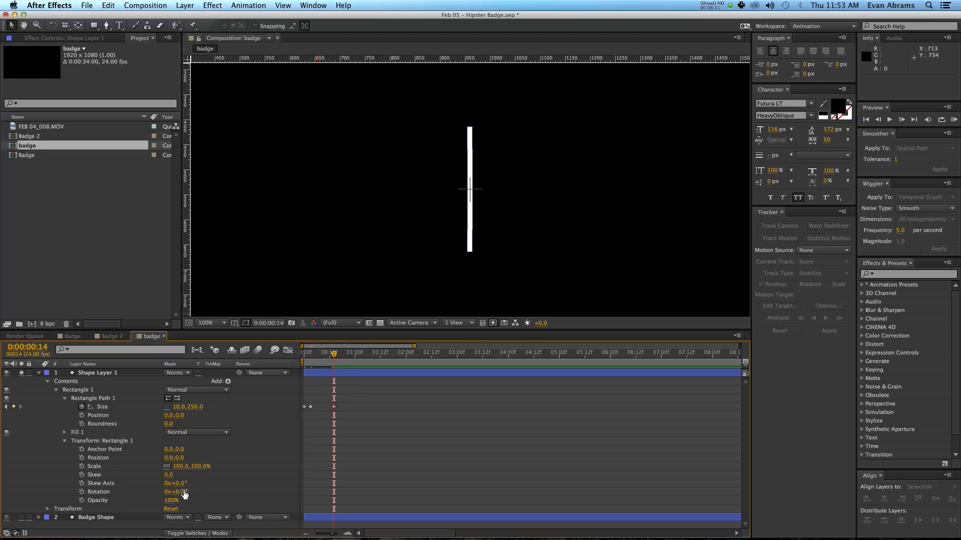
pyautogui.moveTo(183, 495); pyautogui.dragTo(226, 489)
pyautogui.click(81, 492)
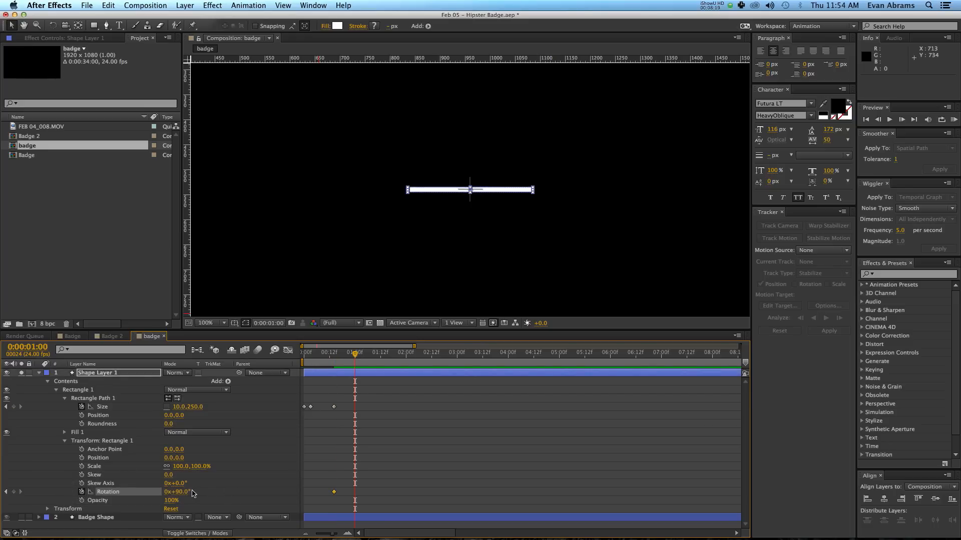
pyautogui.moveTo(193, 494); pyautogui.dragTo(168, 496)
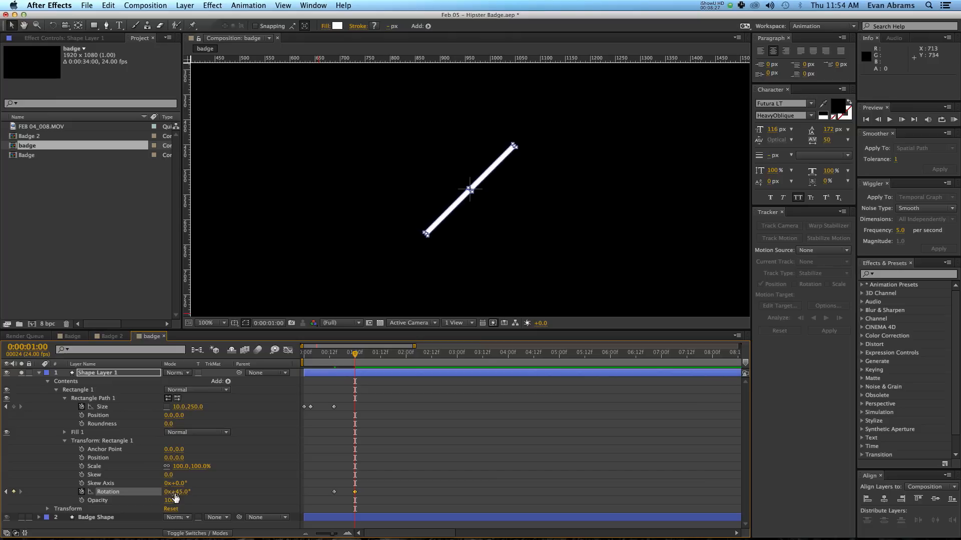
# - Apply Easy Ease to all Size and Rotation keyframes of the bar
pyautogui.moveTo(388, 400); pyautogui.dragTo(291, 506)
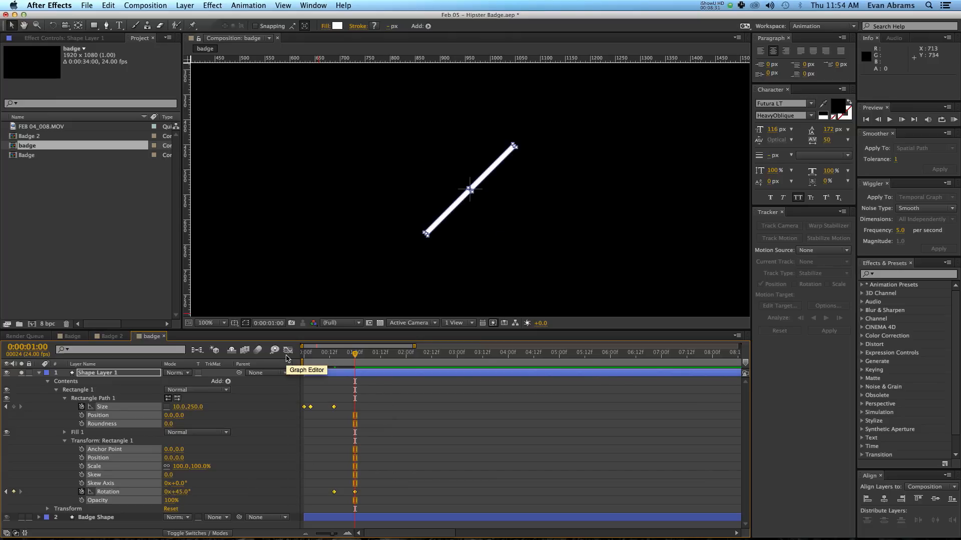
pyautogui.rightClick(335, 412)
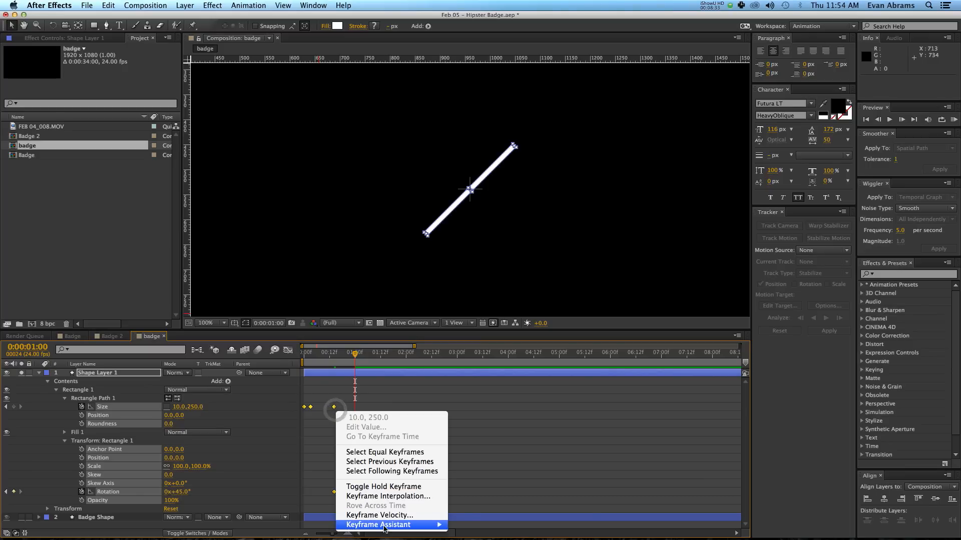
pyautogui.moveTo(437, 524)
pyautogui.click(474, 471)
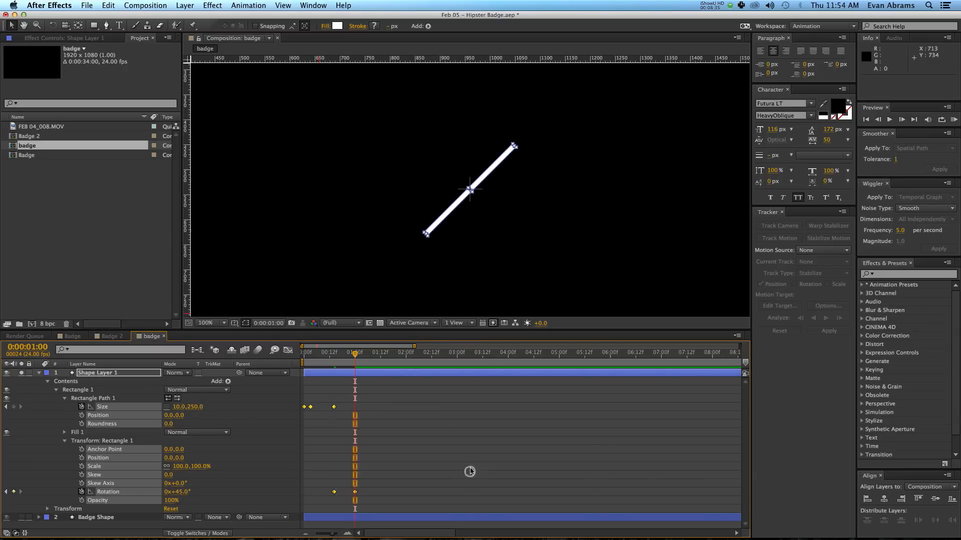
# - Reshape the Size and Rotation speed curves in the Graph Editor to peak early and ease out slowly, and preview the motion
pyautogui.click(287, 351)
pyautogui.moveTo(440, 440); pyautogui.dragTo(298, 507)
pyautogui.moveTo(345, 483); pyautogui.dragTo(303, 483)
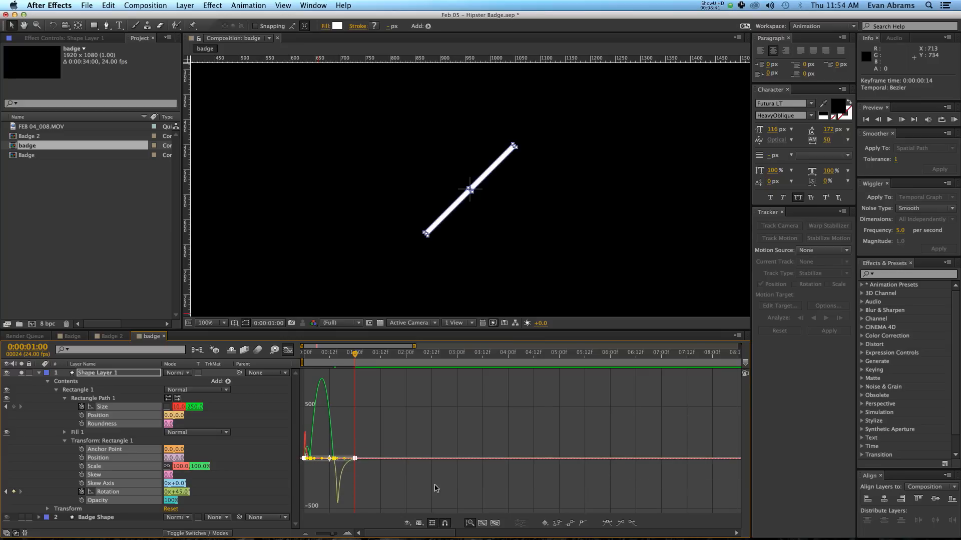
pyautogui.click(490, 523)
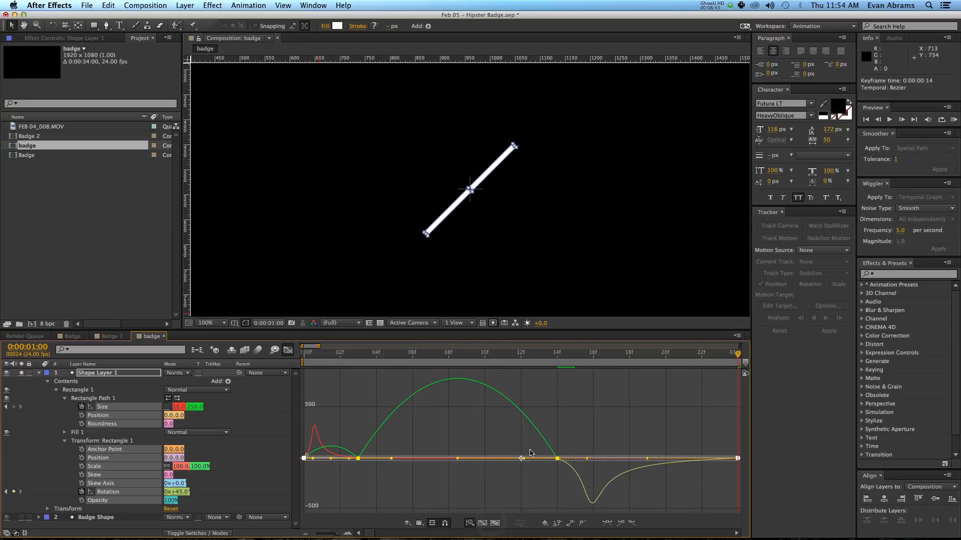
pyautogui.moveTo(526, 460); pyautogui.dragTo(397, 464)
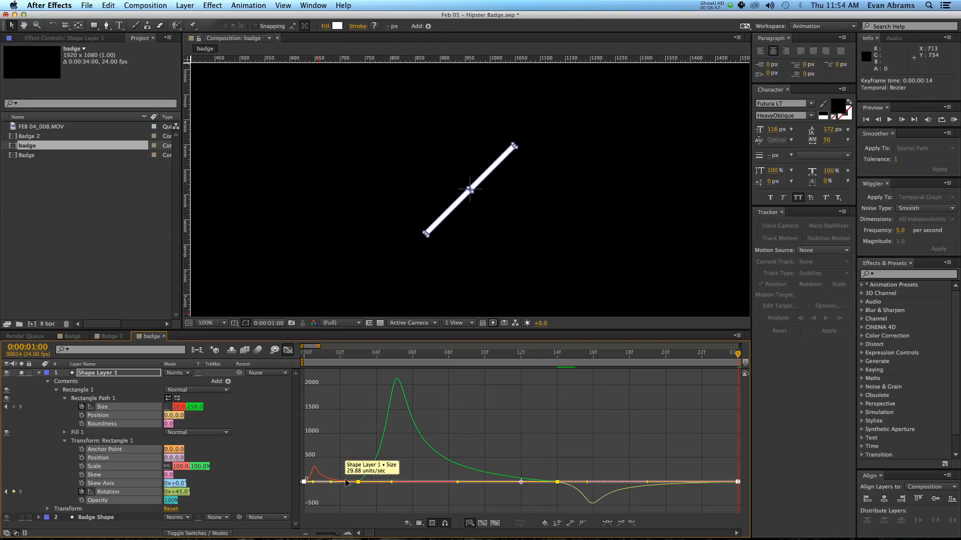
pyautogui.press('KP_0')
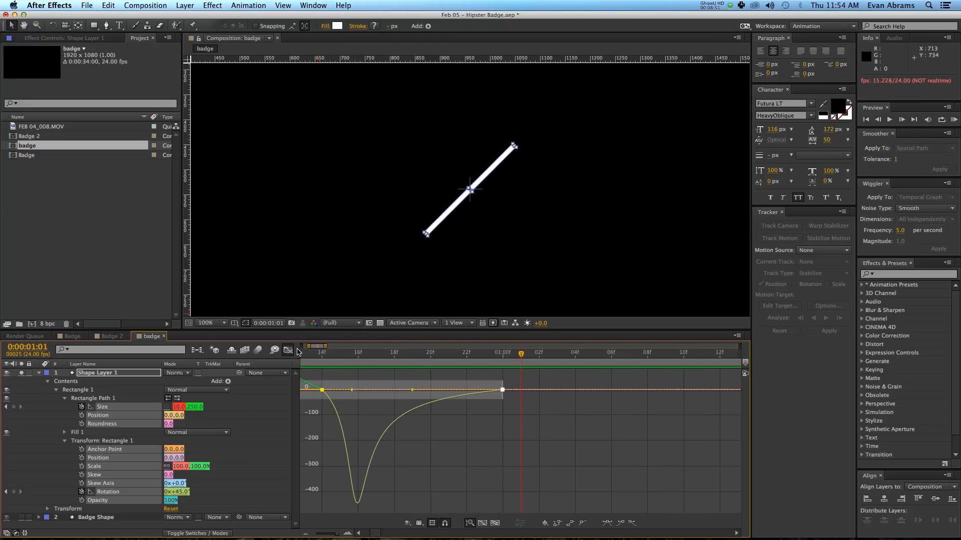
pyautogui.click(289, 351)
pyautogui.click(428, 451)
# - Duplicate Rectangle 1 within Shape Layer 1 and reveal only the layer's keyframed properties
pyautogui.press('-')
pyautogui.press('-')
pyautogui.press('-')
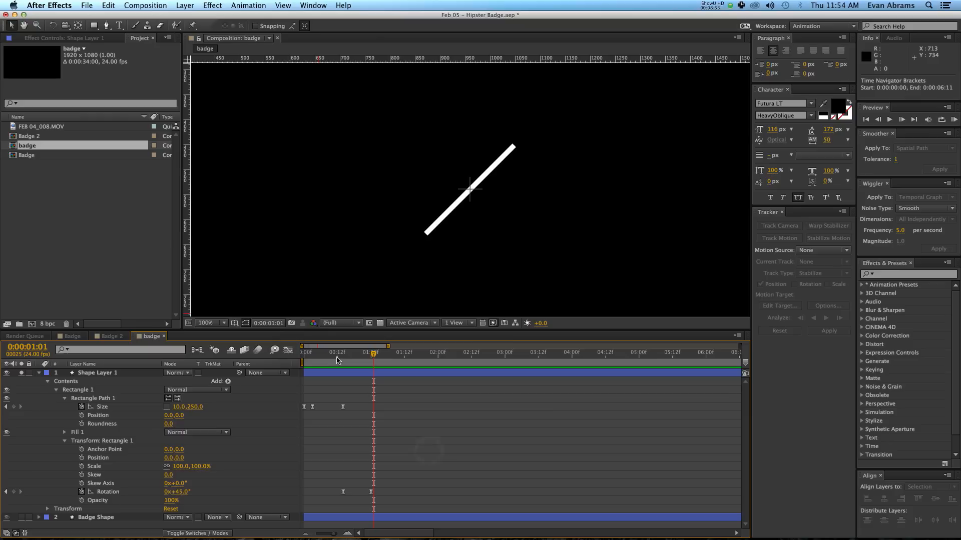
pyautogui.click(92, 389)
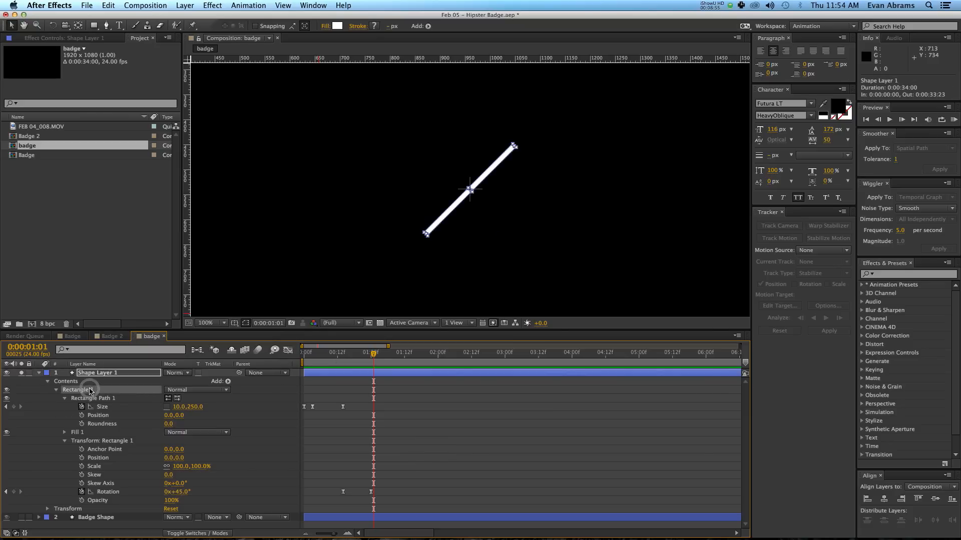
pyautogui.press('super+d')
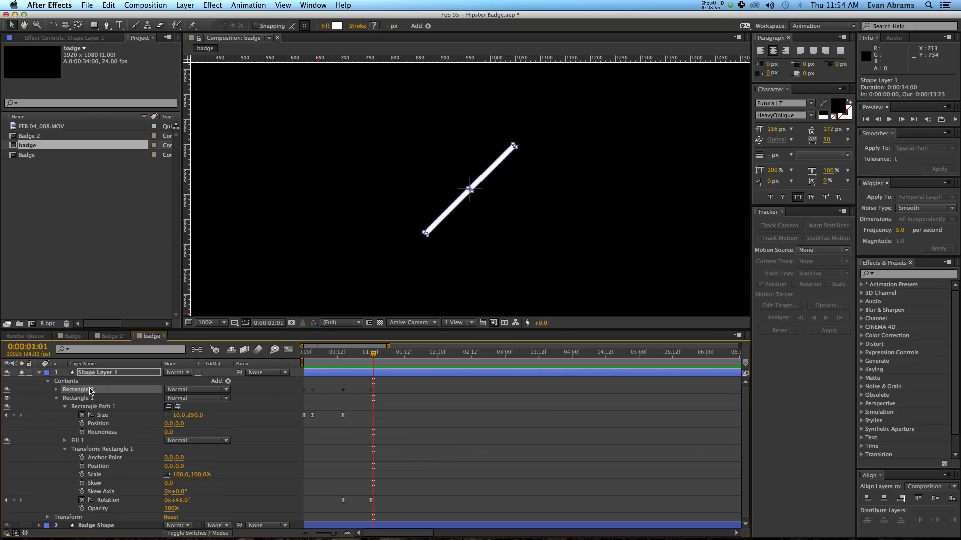
pyautogui.click(56, 389)
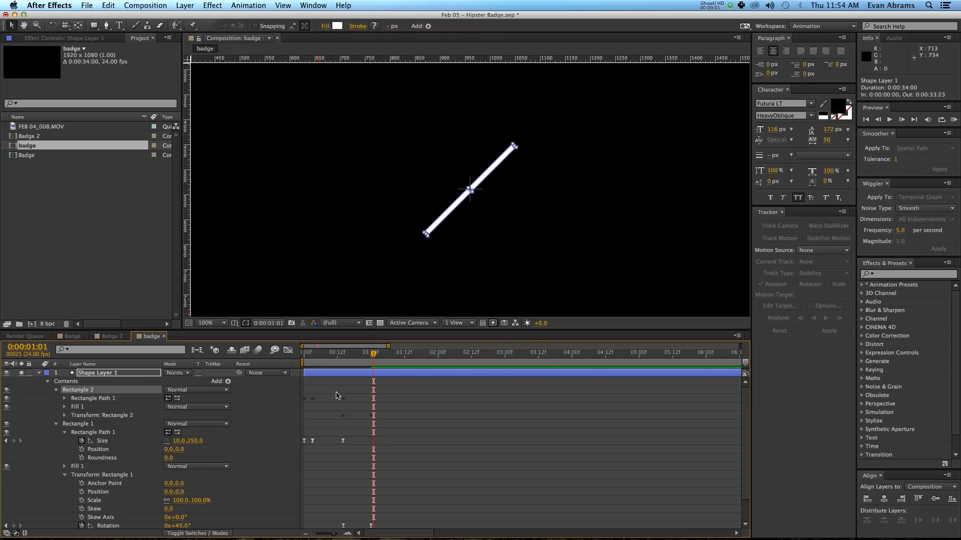
pyautogui.press('u')
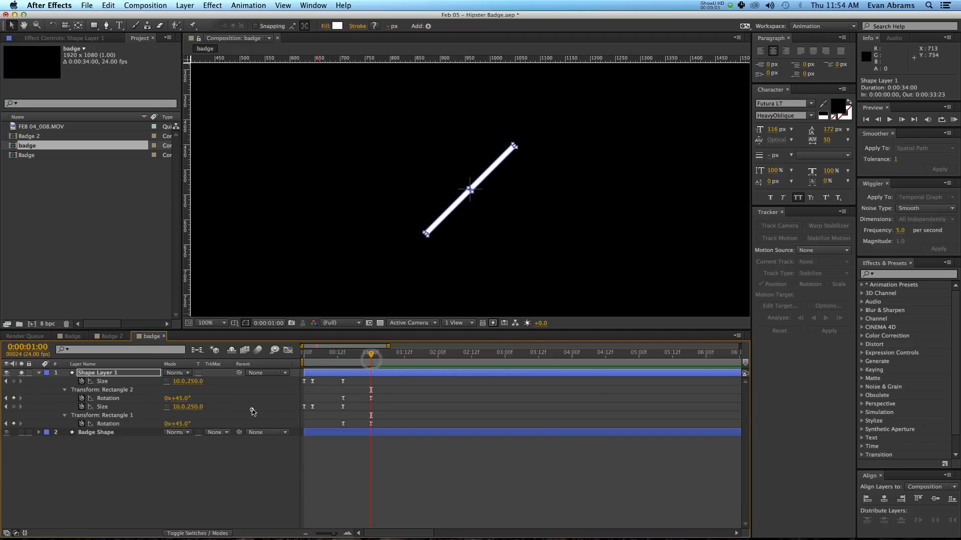
# - Set the Rotation of Rectangle 2 to 135° at 0:00:01:00 so the two bars form a cross
pyautogui.click(251, 409)
pyautogui.moveTo(182, 399); pyautogui.dragTo(228, 389)
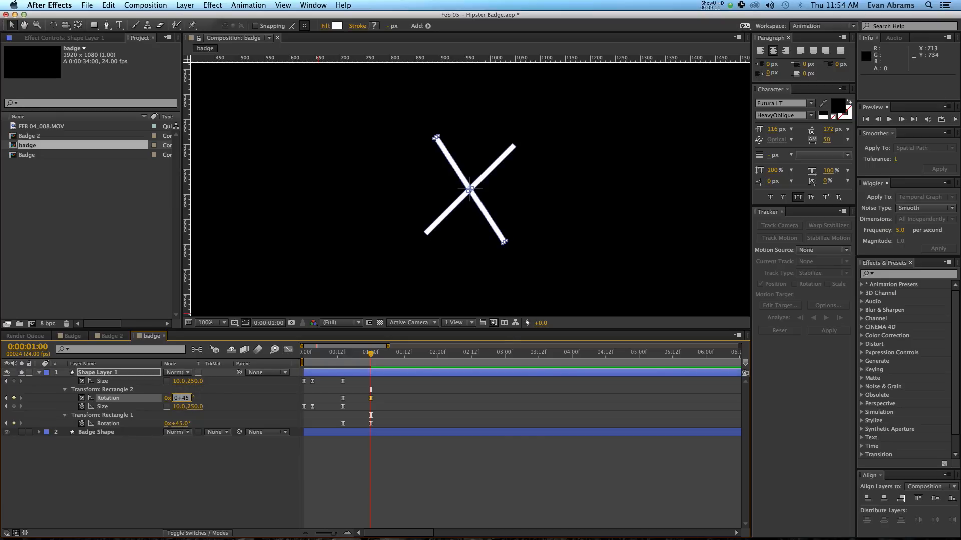
pyautogui.press('Return')
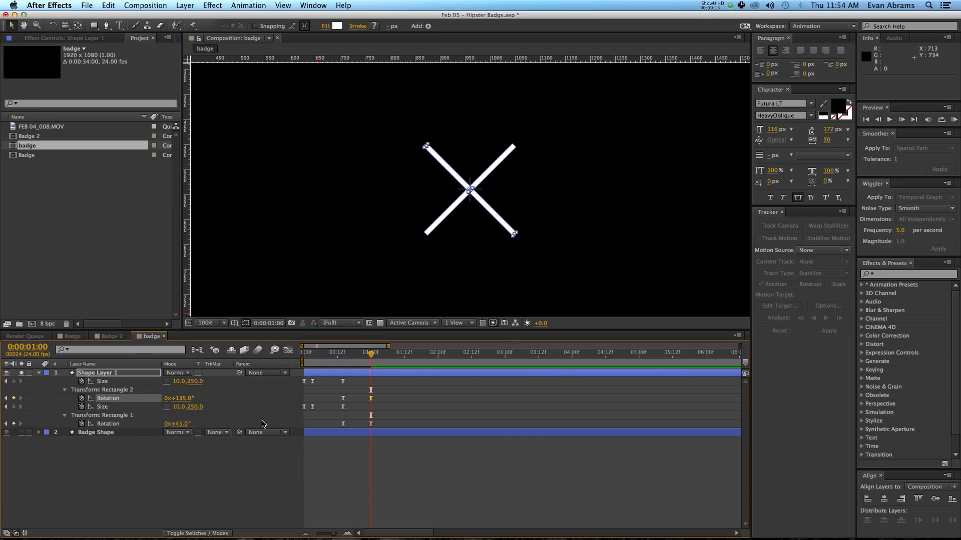
# - Preview the crossing bars alone, turn off the solo on Shape Layer 1 and preview them with the rings
pyautogui.click(293, 453)
pyautogui.moveTo(355, 353); pyautogui.dragTo(335, 361)
pyautogui.press('KP_0')
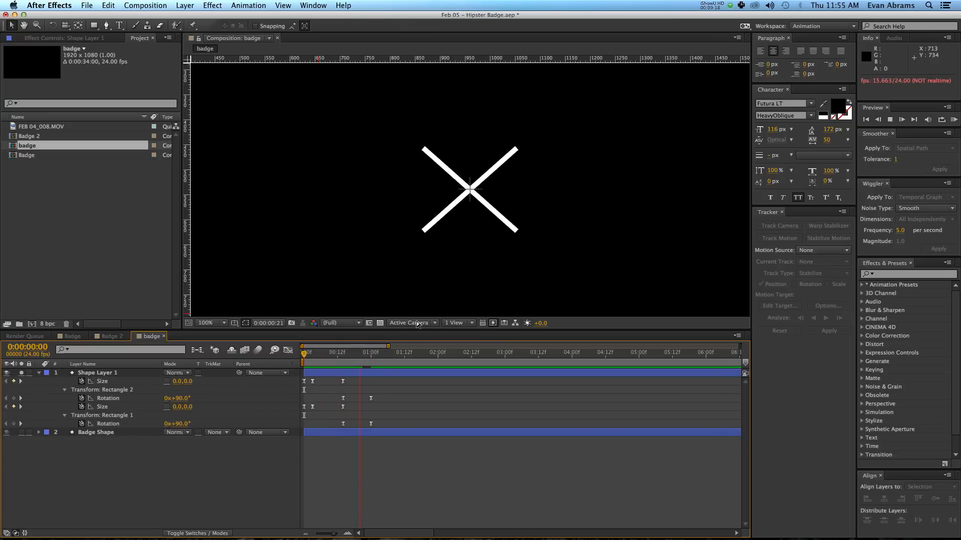
pyautogui.press('space')
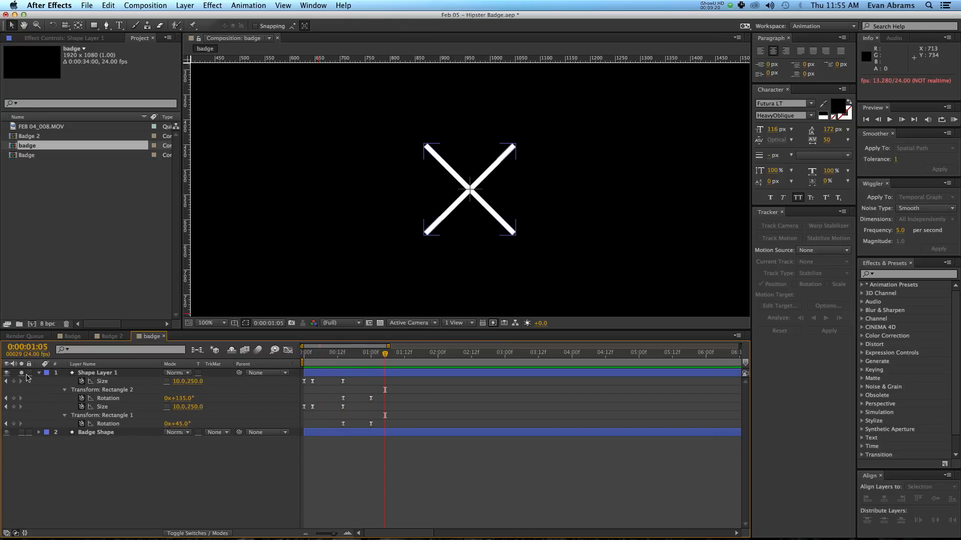
pyautogui.click(21, 373)
pyautogui.press('KP_0')
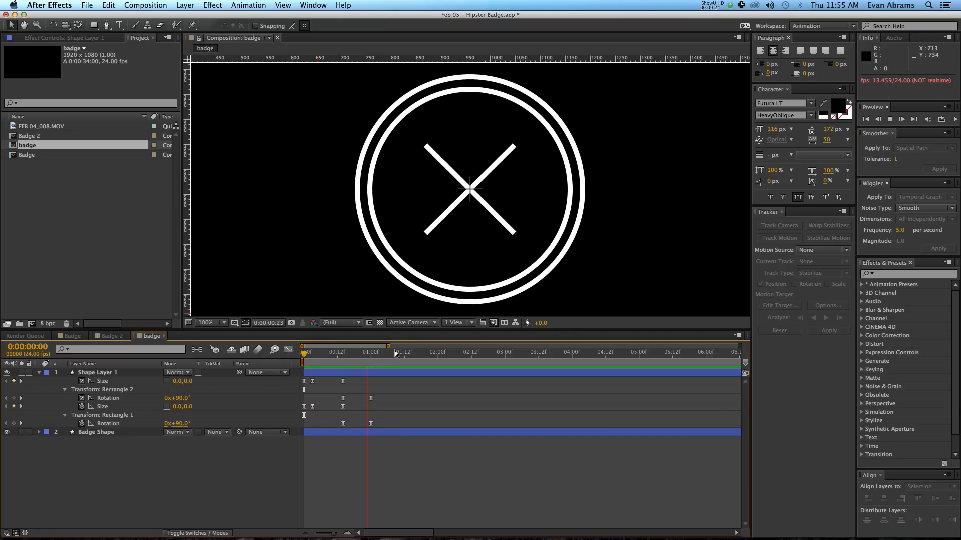
# - Shift Shape Layer 1 to start at frame 5 and preview the whole badge animation
pyautogui.moveTo(323, 355); pyautogui.dragTo(347, 371)
pyautogui.press('KP_0')
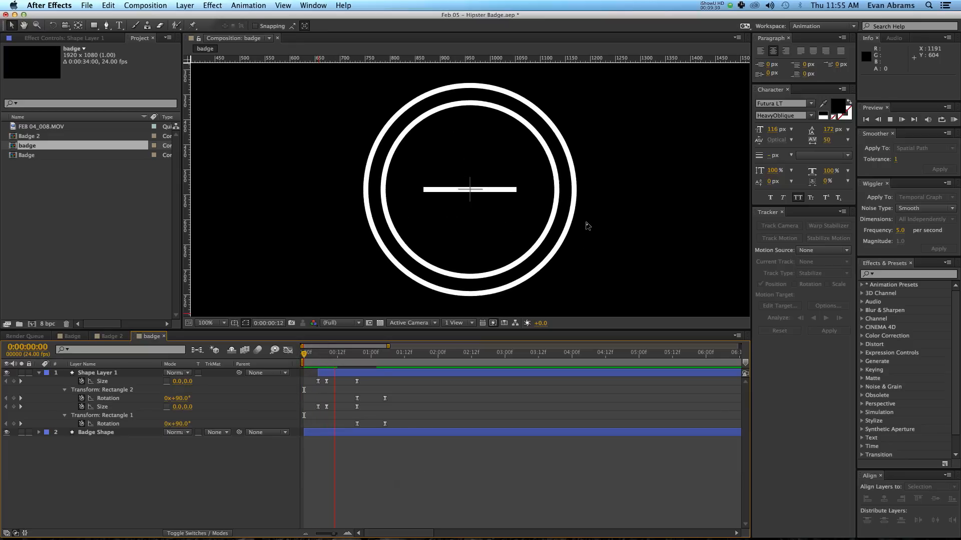
pyautogui.press('space')
pyautogui.scroll(-1, 525, 162)
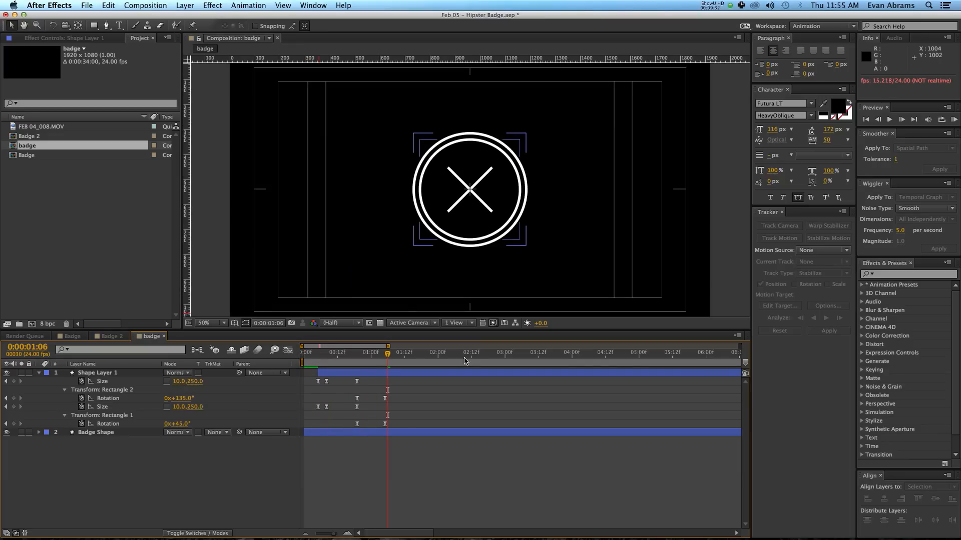
pyautogui.press('KP_0')
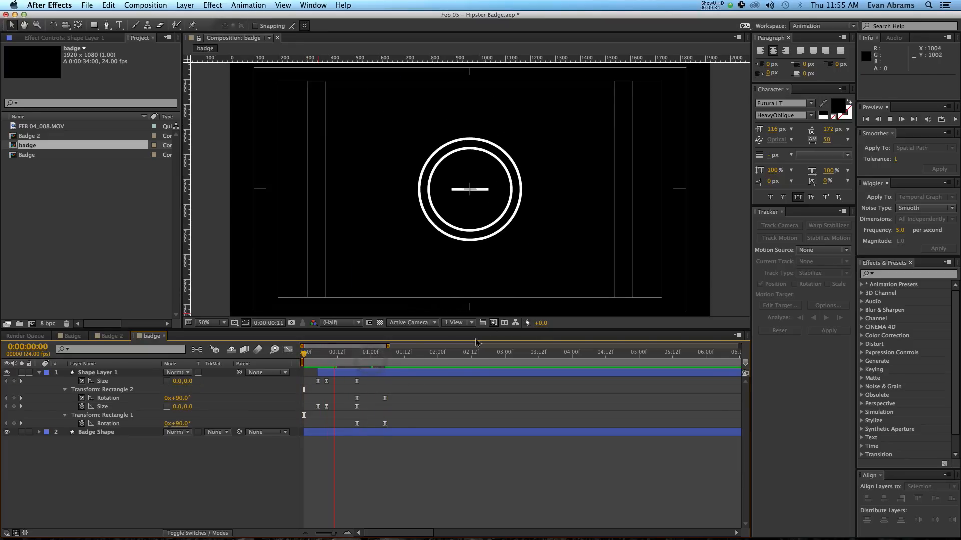
# - Rename Shape Layer 1 to Cross, collapse its properties and deselect it
pyautogui.click(96, 373)
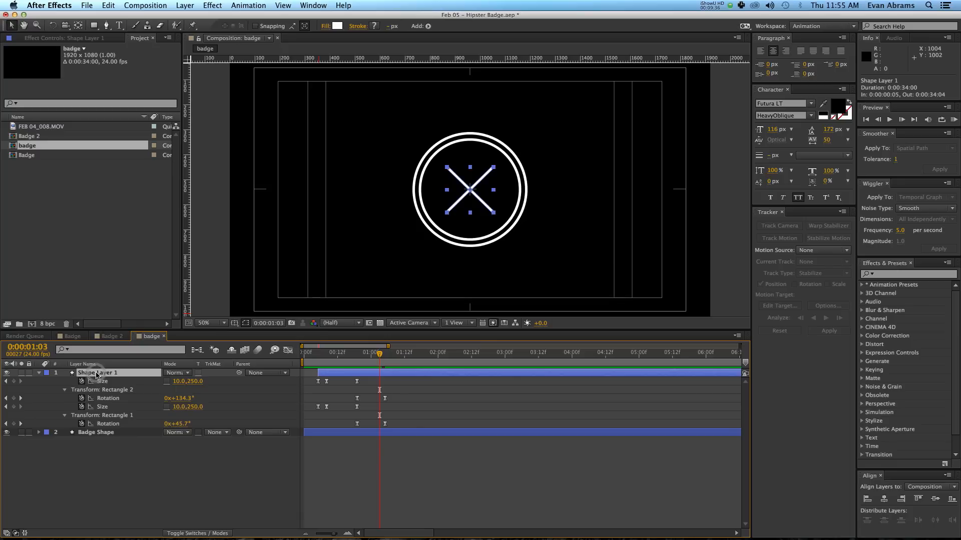
pyautogui.press('Return')
pyautogui.write('Cross')
pyautogui.press('Return')
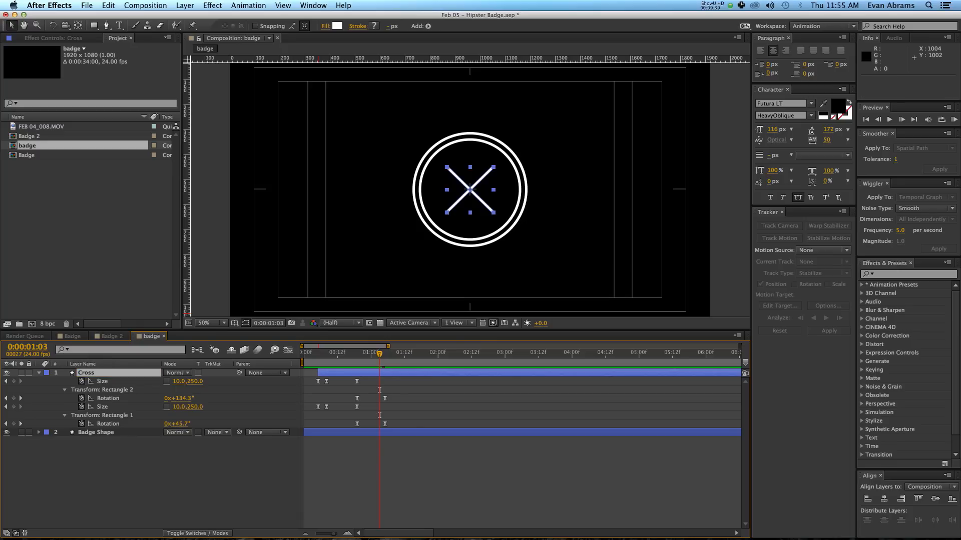
pyautogui.click(40, 373)
pyautogui.click(141, 439)
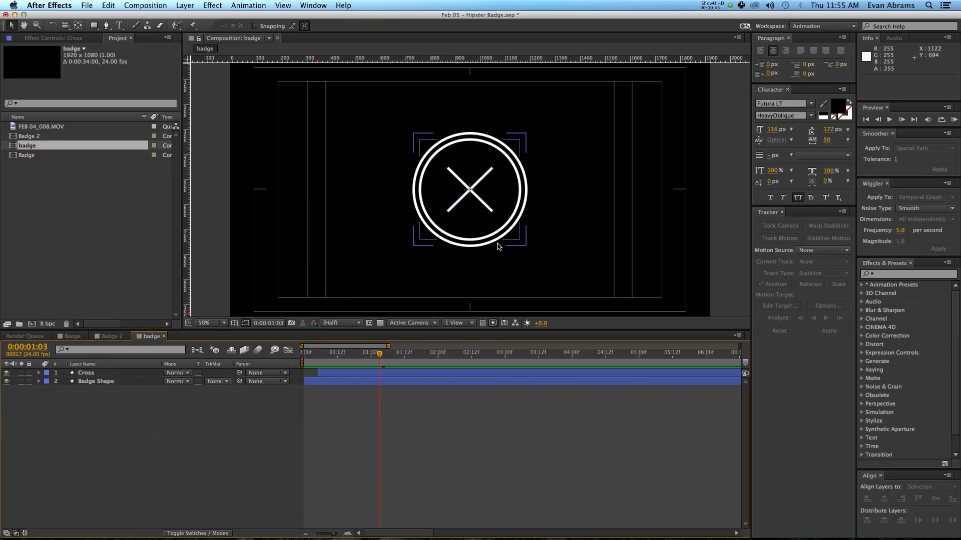
# - Preview the badge animation with the rings and cross from the first frame
pyautogui.moveTo(347, 352); pyautogui.dragTo(281, 367)
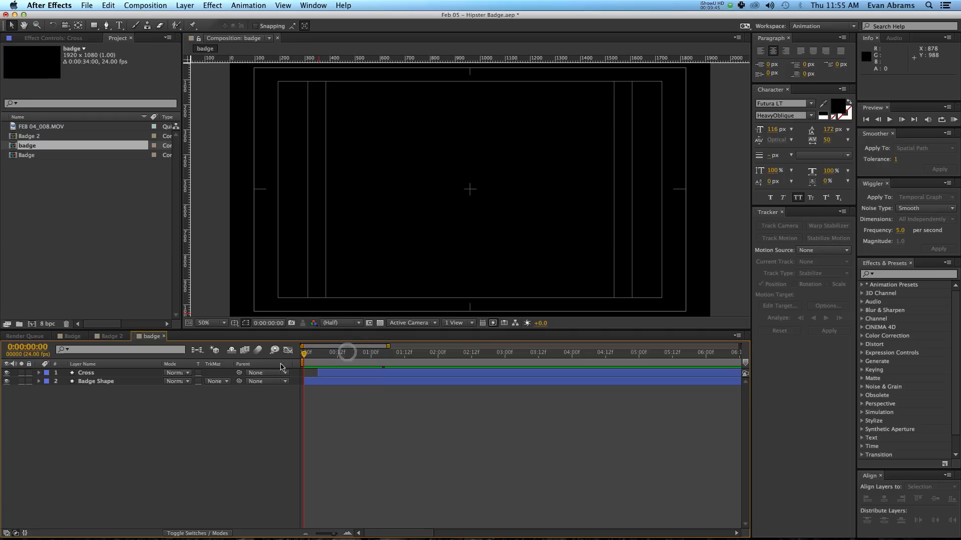
pyautogui.press('space')
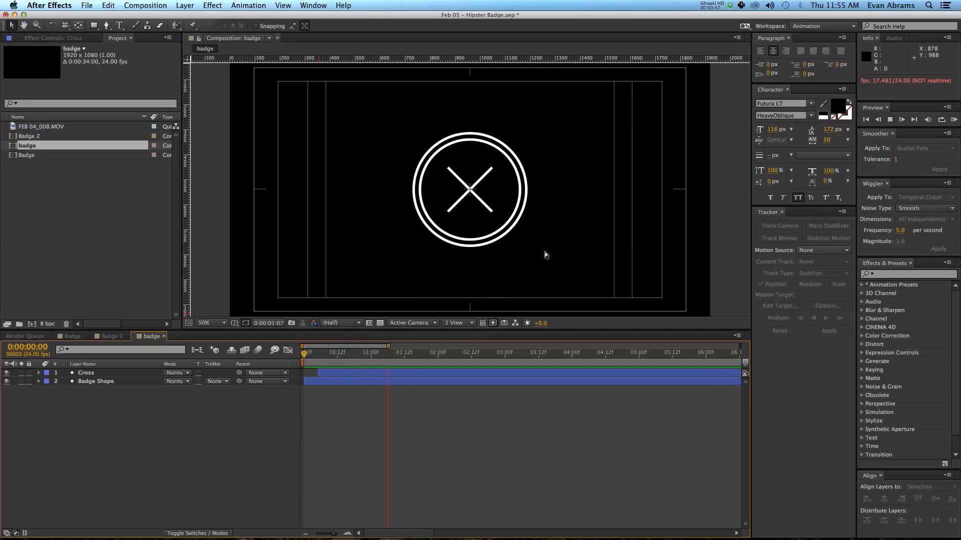
pyautogui.click(325, 438)
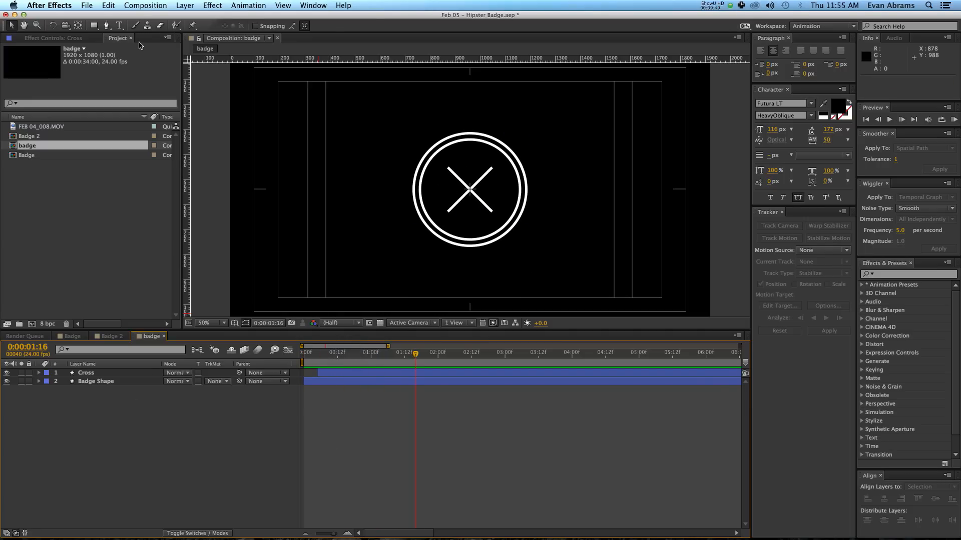
# - Add a new full-frame rectangle shape layer with a white fill and no stroke
pyautogui.doubleClick(94, 26)
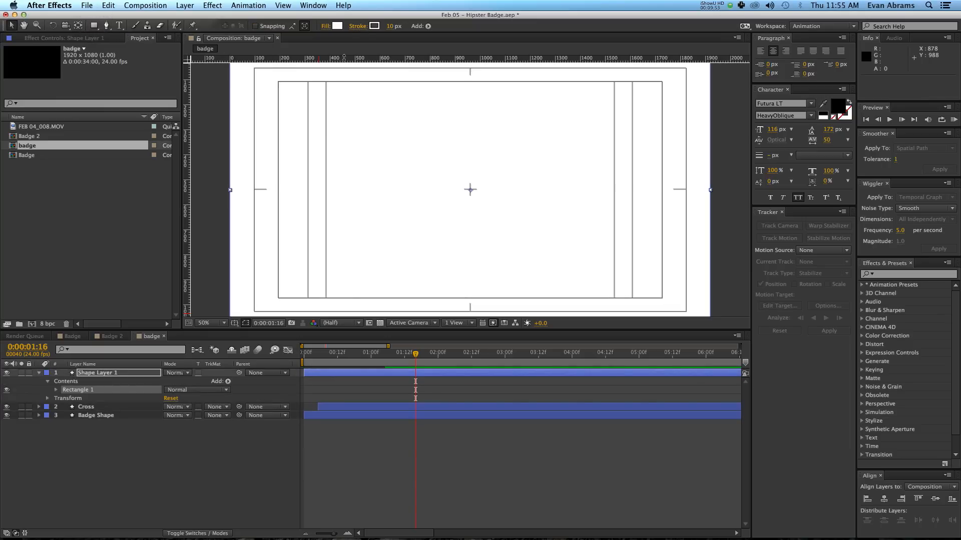
pyautogui.click(358, 26)
pyautogui.click(433, 251)
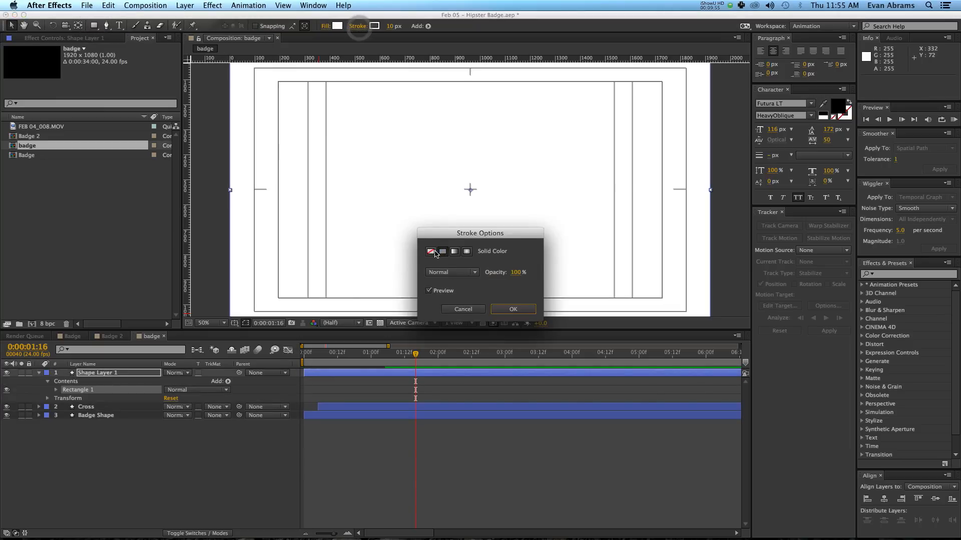
pyautogui.click(518, 311)
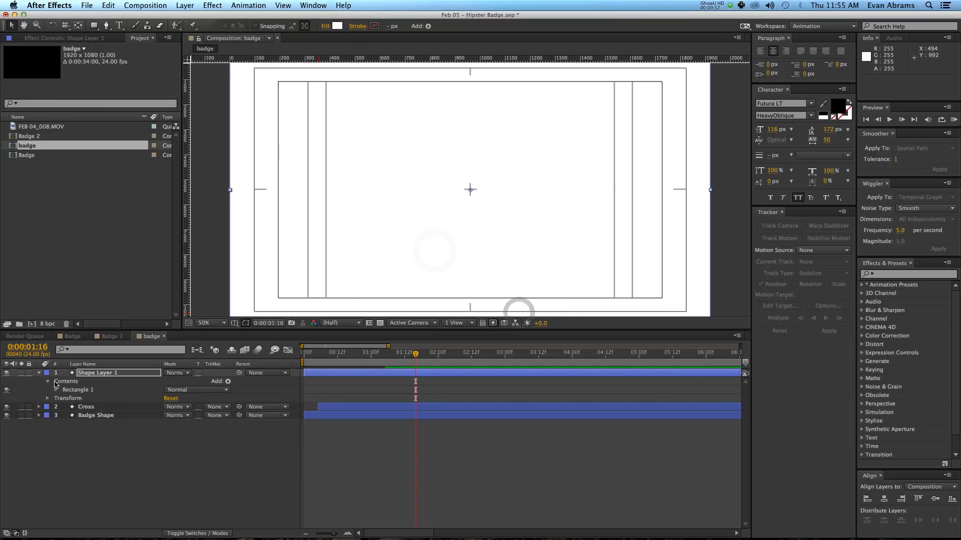
# - Unlink the dimensions of Rectangle Path 1 and set its Size to 500 by 150
pyautogui.click(56, 390)
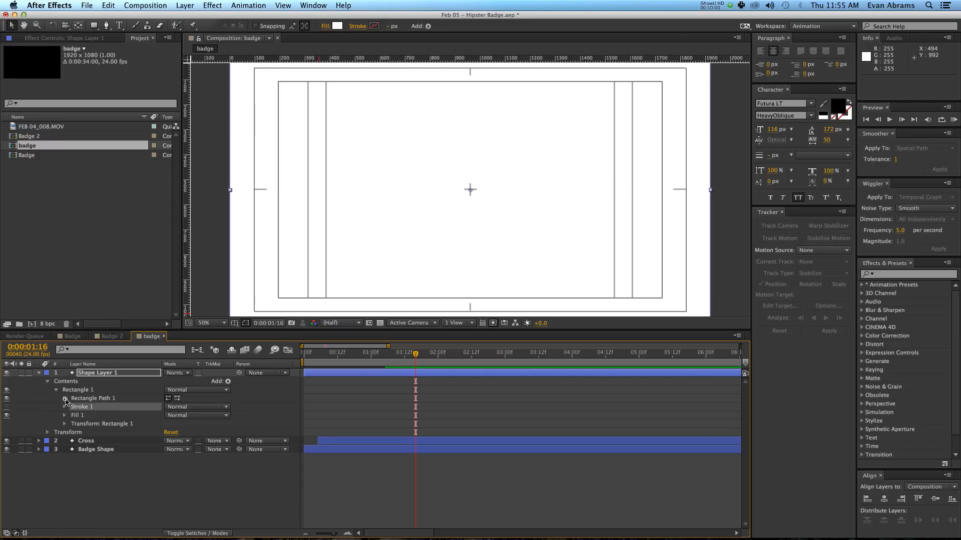
pyautogui.click(65, 399)
pyautogui.moveTo(177, 407); pyautogui.dragTo(107, 433)
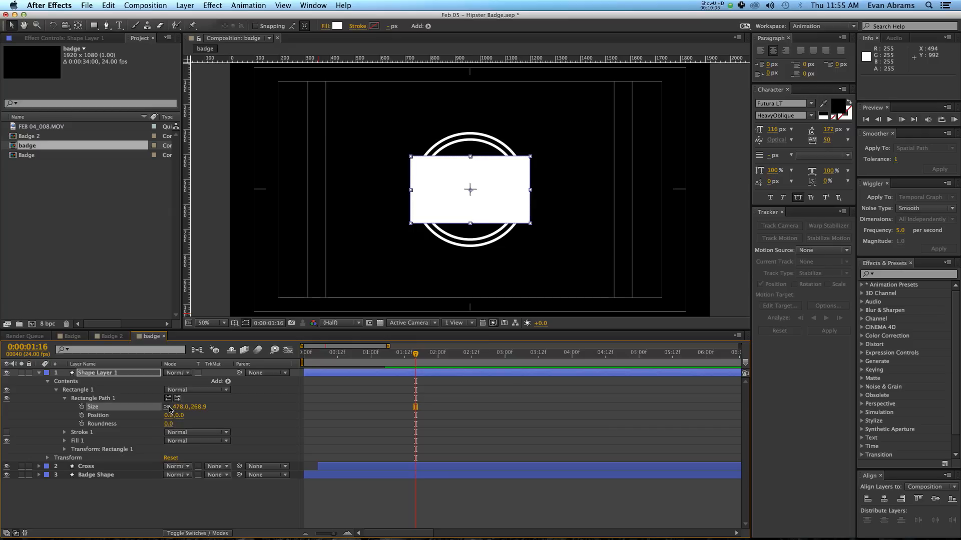
pyautogui.click(167, 407)
pyautogui.click(181, 407)
pyautogui.write('500')
pyautogui.press('Tab')
pyautogui.write('150')
pyautogui.press('Return')
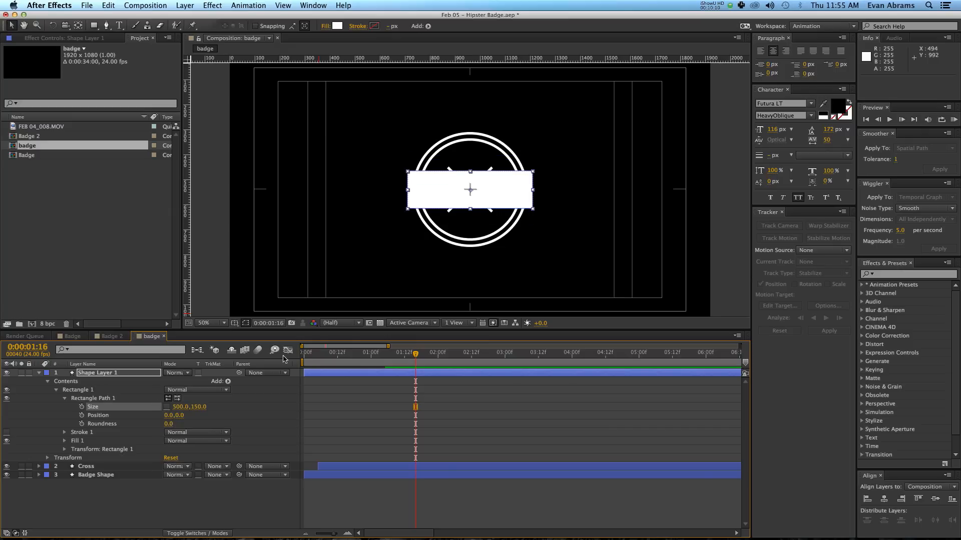
# - Reduce the height of Rectangle Path 1 to 125, keeping the width at 500
pyautogui.moveTo(200, 407); pyautogui.dragTo(194, 409)
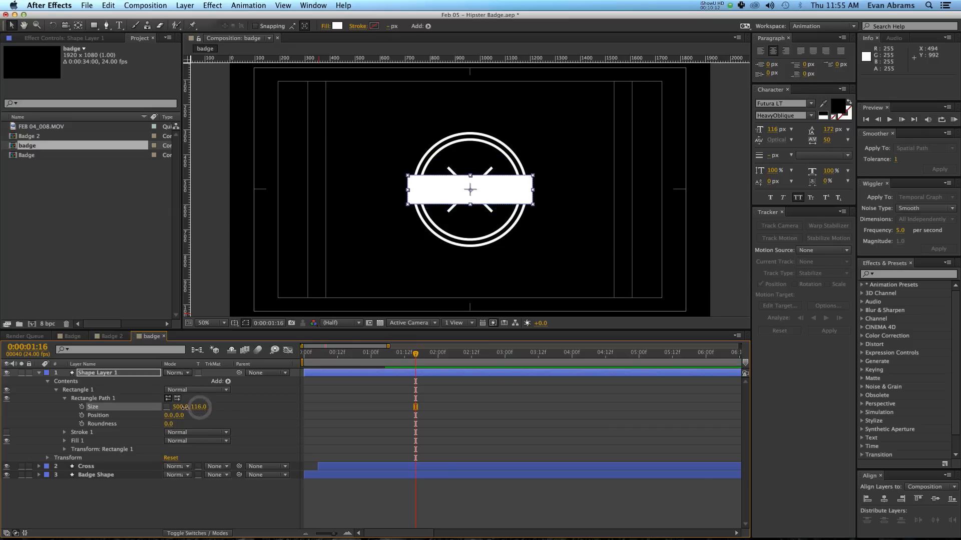
pyautogui.write('125')
pyautogui.press('Return')
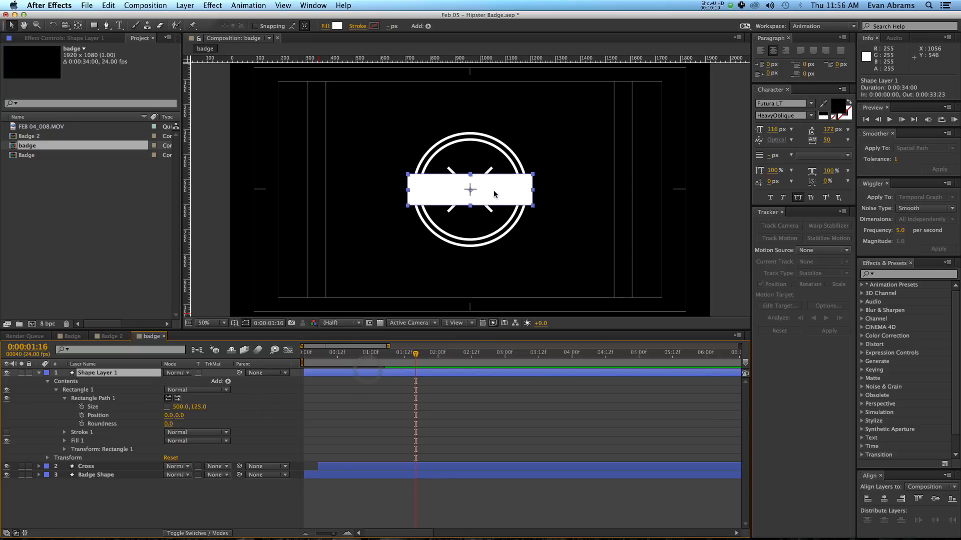
# - Move the white rectangle straight down over the lower part of the rings, to a Position of about 960, 726
pyautogui.moveTo(491, 191); pyautogui.dragTo(488, 238)
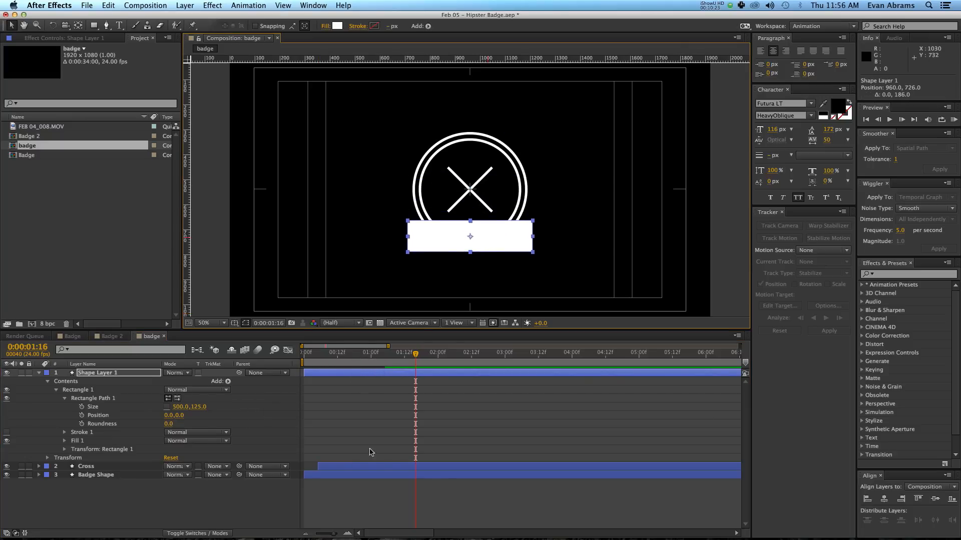
pyautogui.click(374, 374)
pyautogui.click(382, 379)
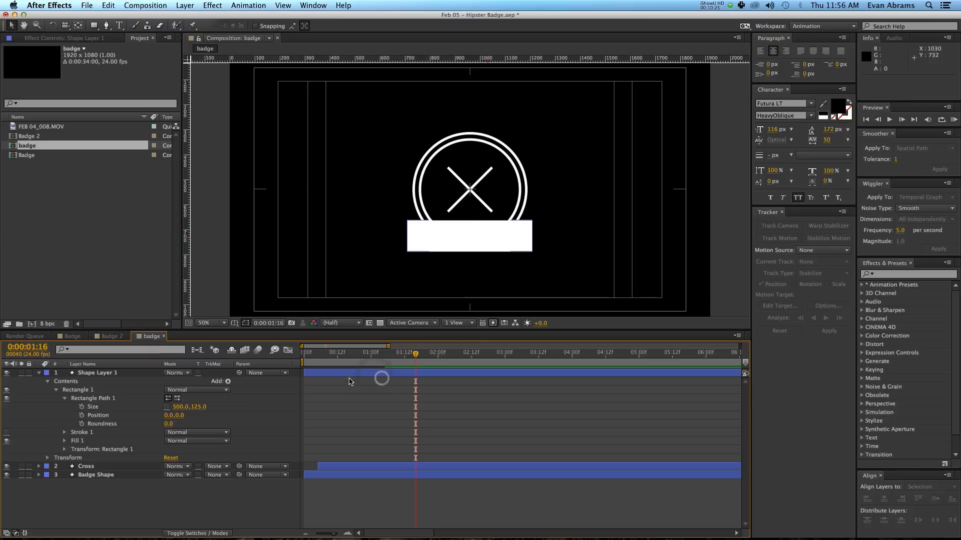
pyautogui.click(350, 375)
pyautogui.press('p')
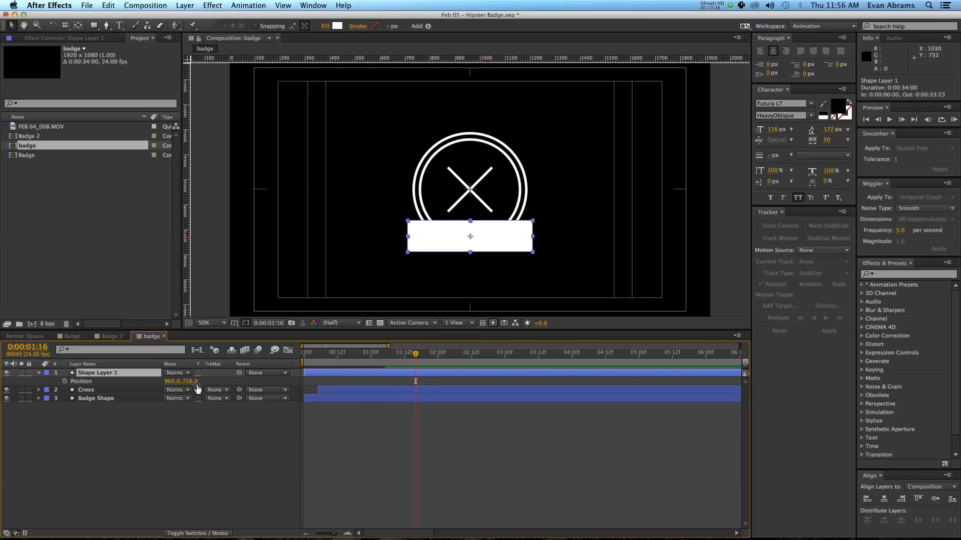
pyautogui.moveTo(192, 381); pyautogui.dragTo(194, 381)
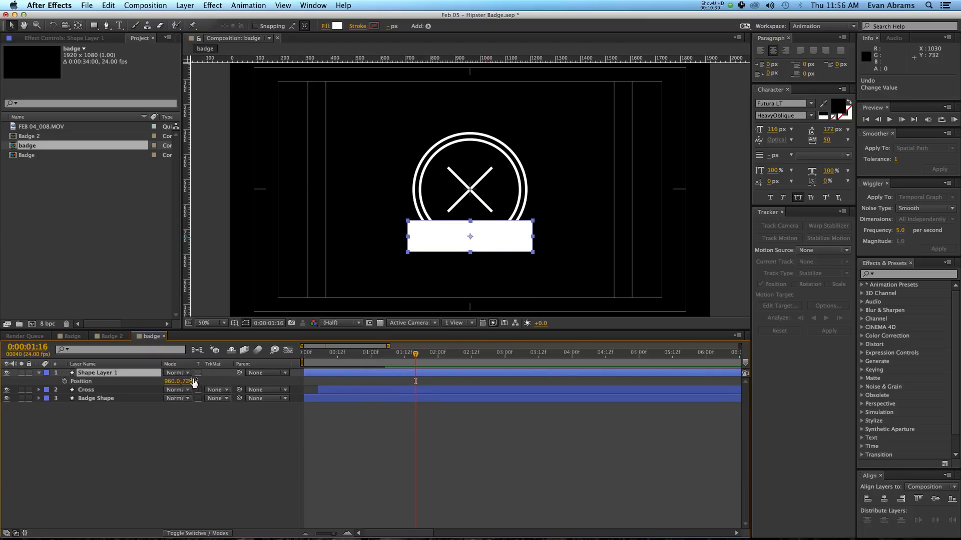
# - Reveal Shape Layer 1's modified properties, collapse its contents and set its vertical Position to 750
pyautogui.press('u')
pyautogui.press('u')
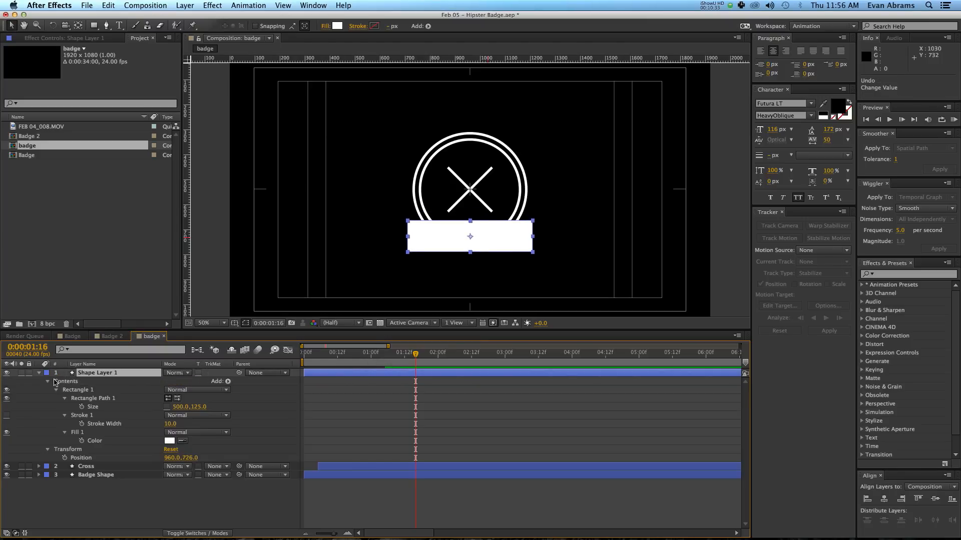
pyautogui.click(49, 382)
pyautogui.click(49, 382)
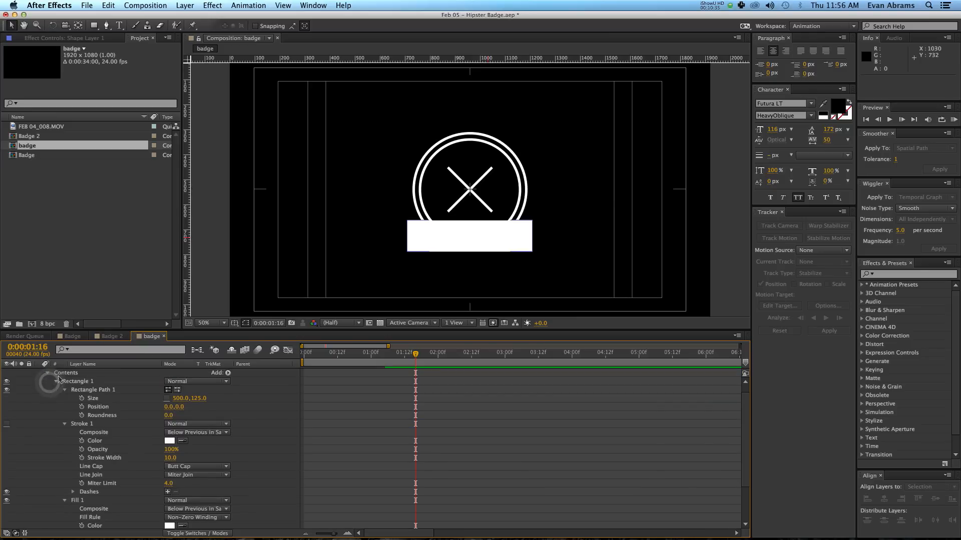
pyautogui.click(55, 374)
pyautogui.click(48, 374)
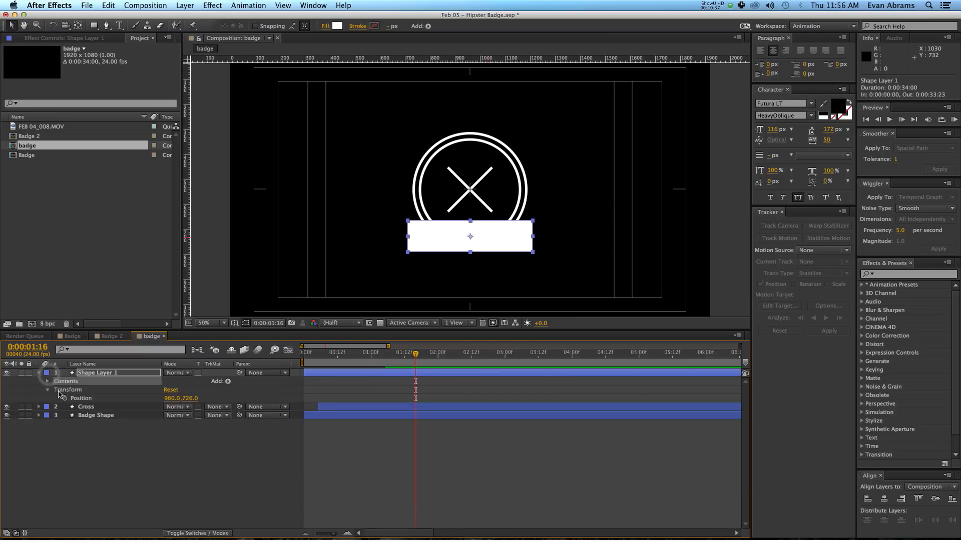
pyautogui.click(51, 391)
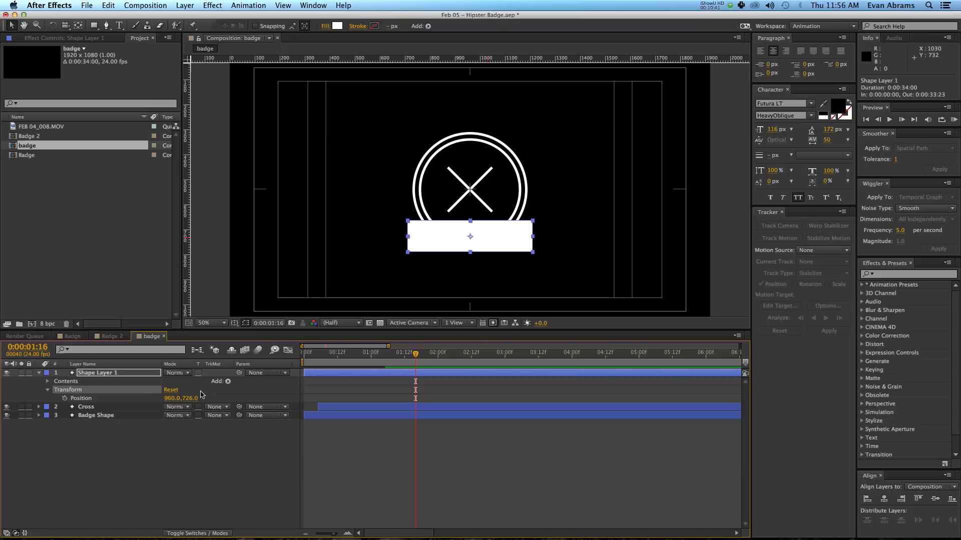
pyautogui.moveTo(194, 398)
pyautogui.mouseDown()
pyautogui.moveTo(205, 399)
pyautogui.moveTo(178, 401)
pyautogui.mouseUp()
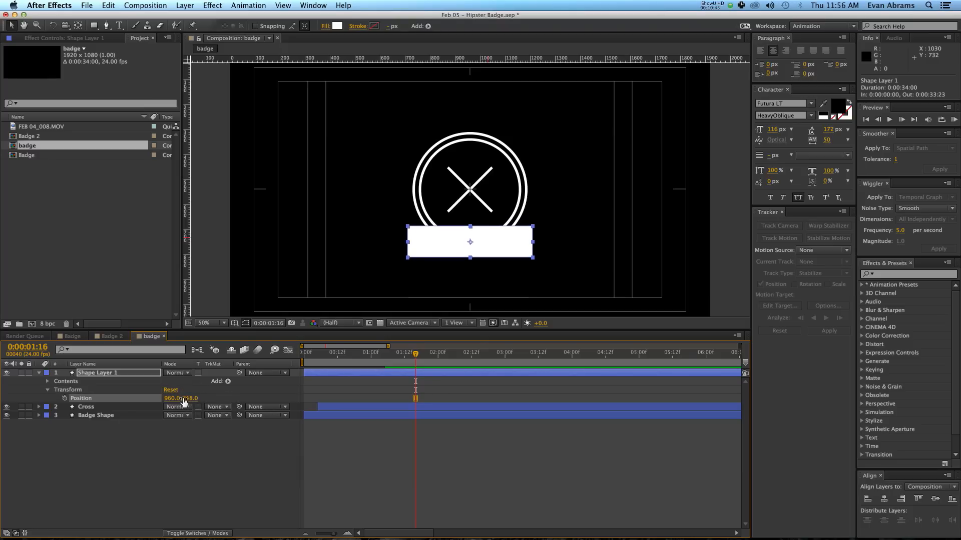
pyautogui.click(185, 400)
pyautogui.write('750')
pyautogui.press('Return')
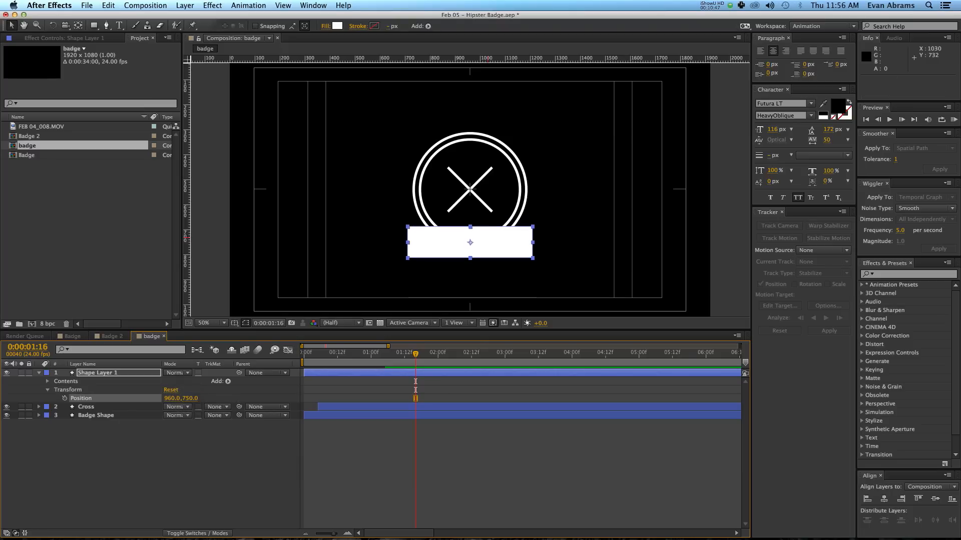
pyautogui.click(235, 435)
# - Expand Shape Layer 1's contents and start keyframing the Size of Rectangle Path 1 at 0:00:01:16
pyautogui.click(59, 381)
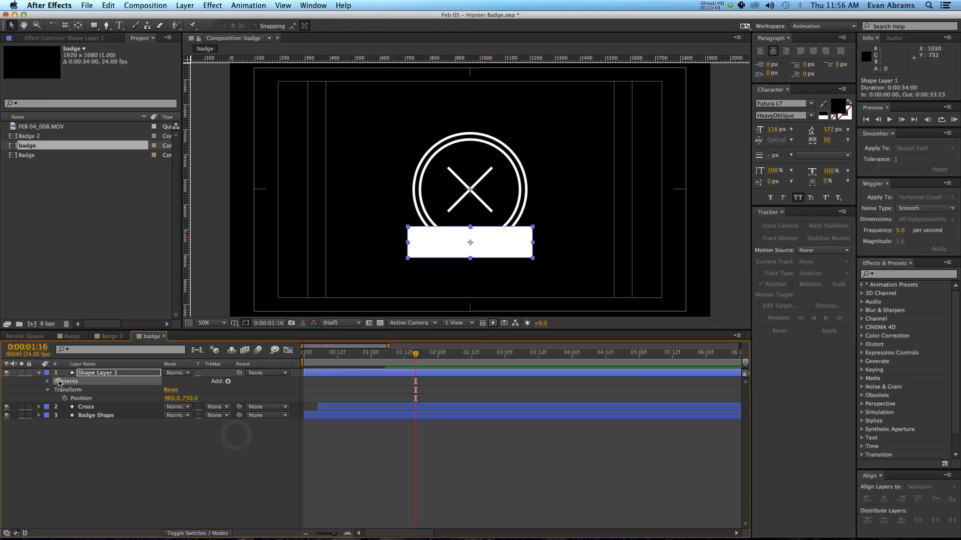
pyautogui.click(46, 382)
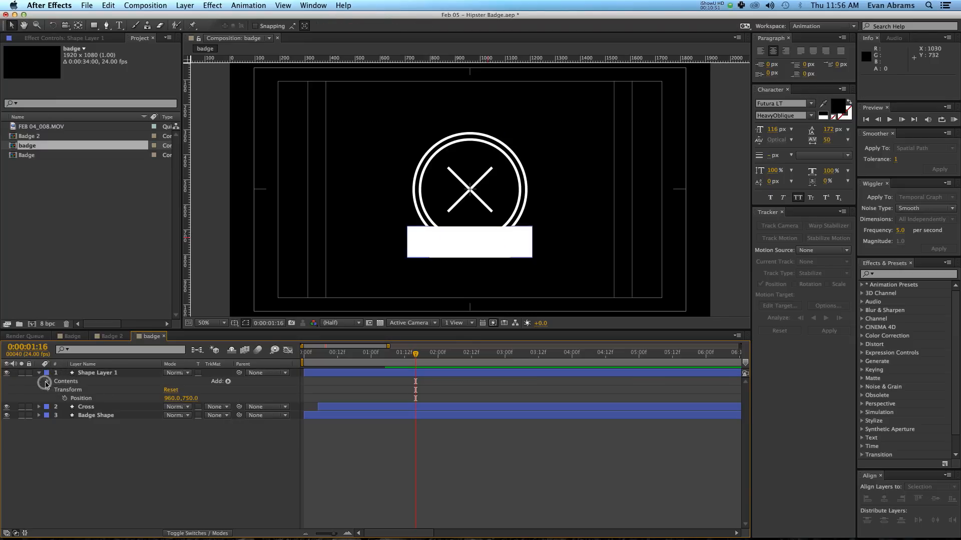
pyautogui.keyDown('super'); pyautogui.click(48, 382); pyautogui.keyUp('super')
pyautogui.scroll(1, 370, 395)
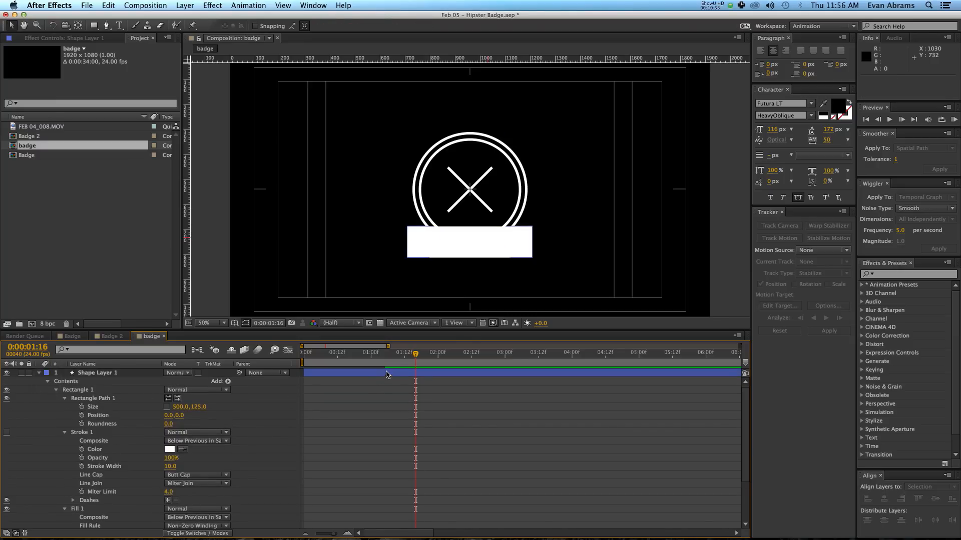
pyautogui.click(88, 407)
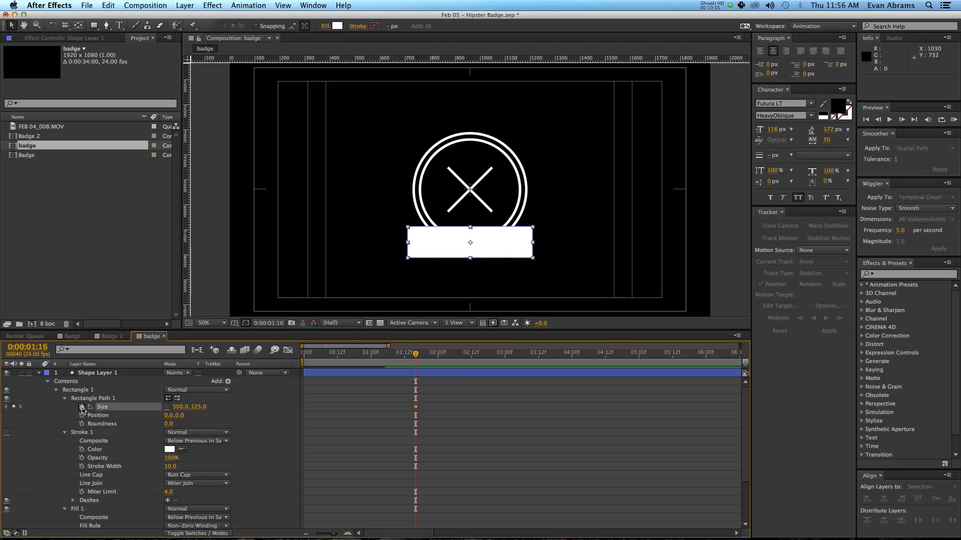
pyautogui.click(82, 407)
# - Set the width of Rectangle Path 1 to 0 at 0:00:01:06 so the banner grows outward from its centre
pyautogui.hotkey('shift', 'pageup')
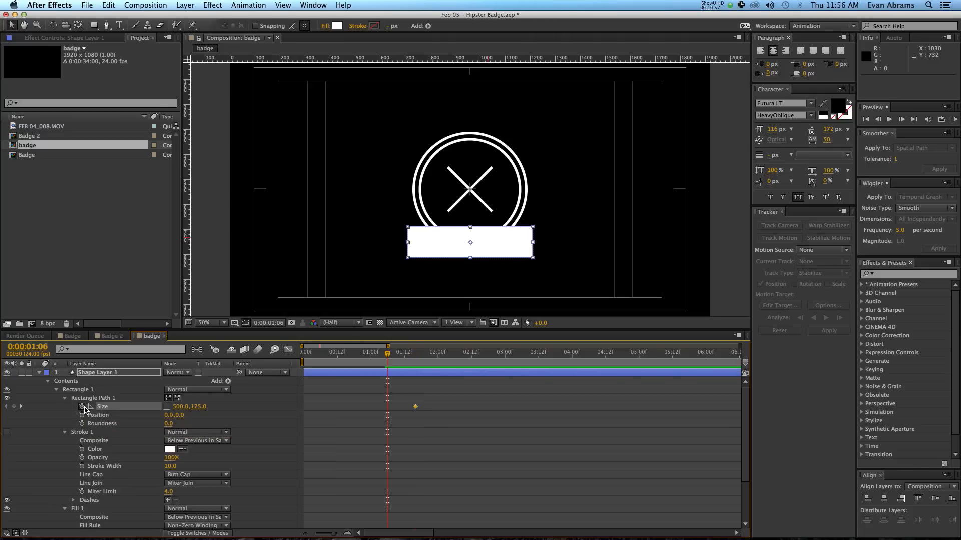
pyautogui.click(177, 407)
pyautogui.write('0')
pyautogui.press('Return')
# - Preview the banner's growth from 0:00:01:06
pyautogui.press('space')
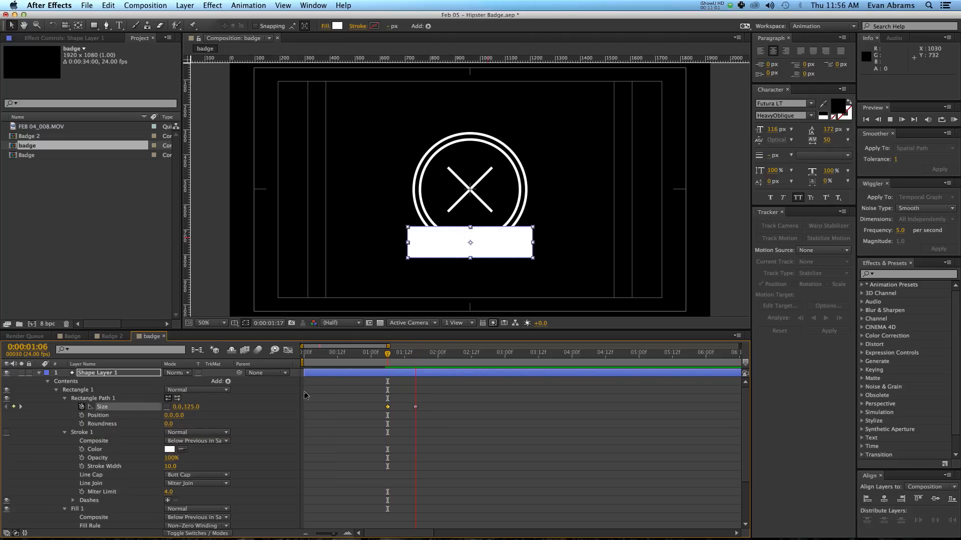
pyautogui.press('space')
pyautogui.click(419, 420)
pyautogui.click(390, 361)
pyautogui.press('space')
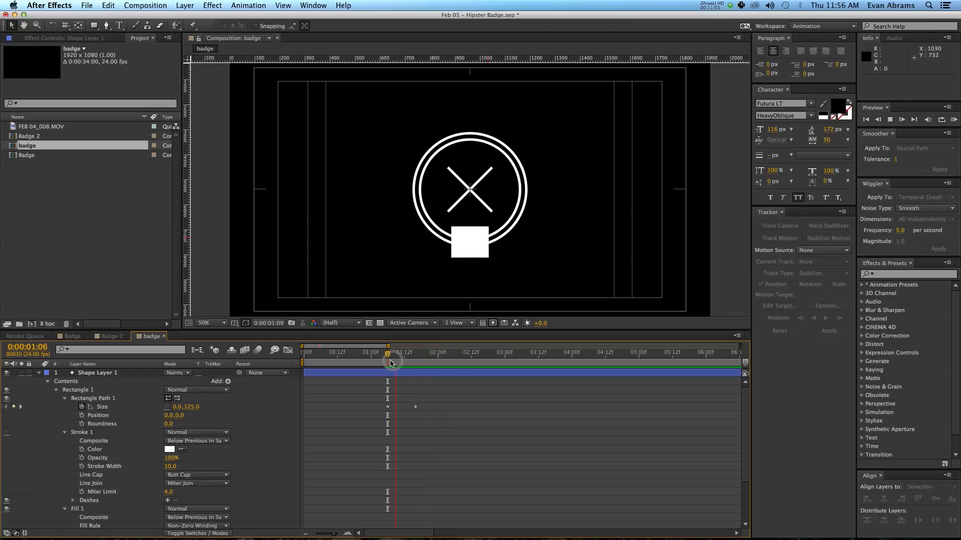
pyautogui.press('space')
pyautogui.click(390, 361)
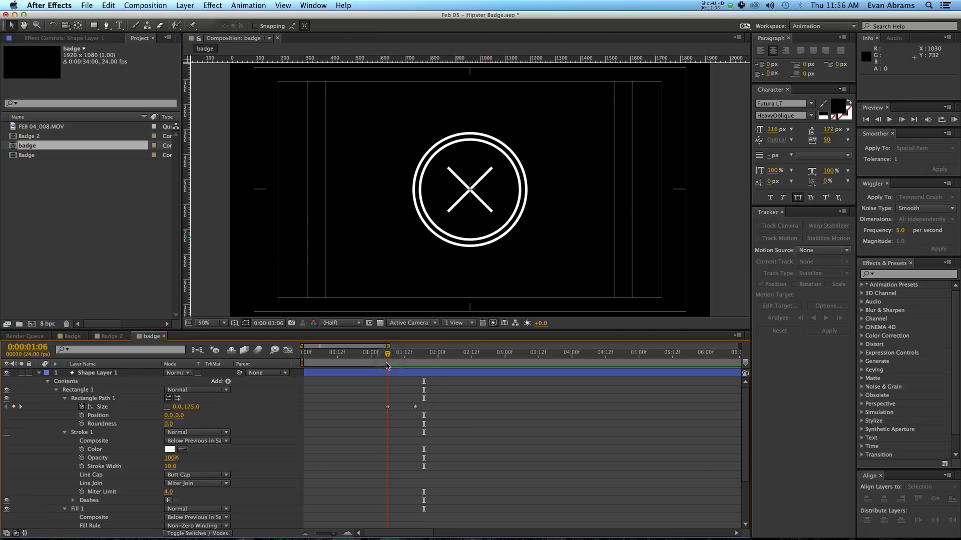
# - Go to 0:00:01:16 and duplicate Rectangle 1 inside Shape Layer 1
pyautogui.moveTo(387, 364); pyautogui.dragTo(423, 358)
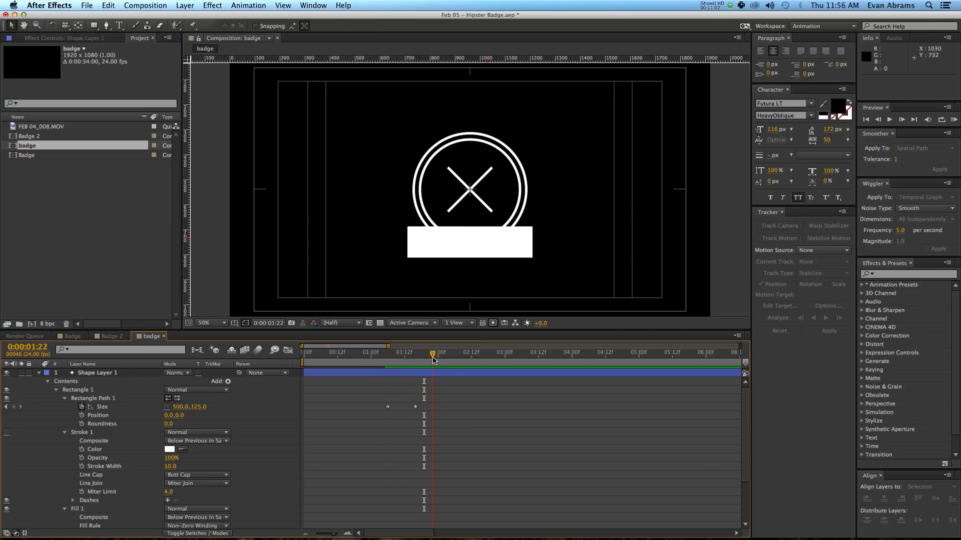
pyautogui.click(56, 390)
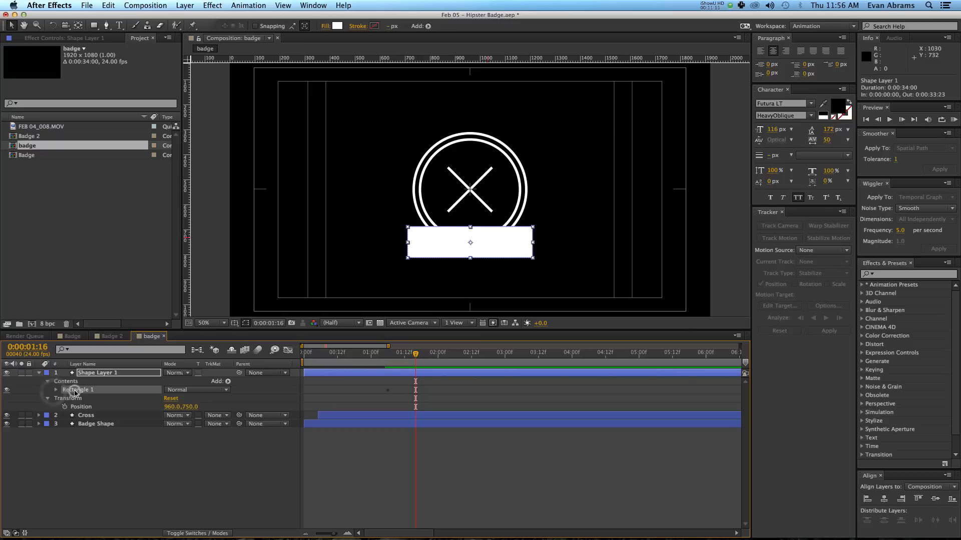
pyautogui.press('super+d')
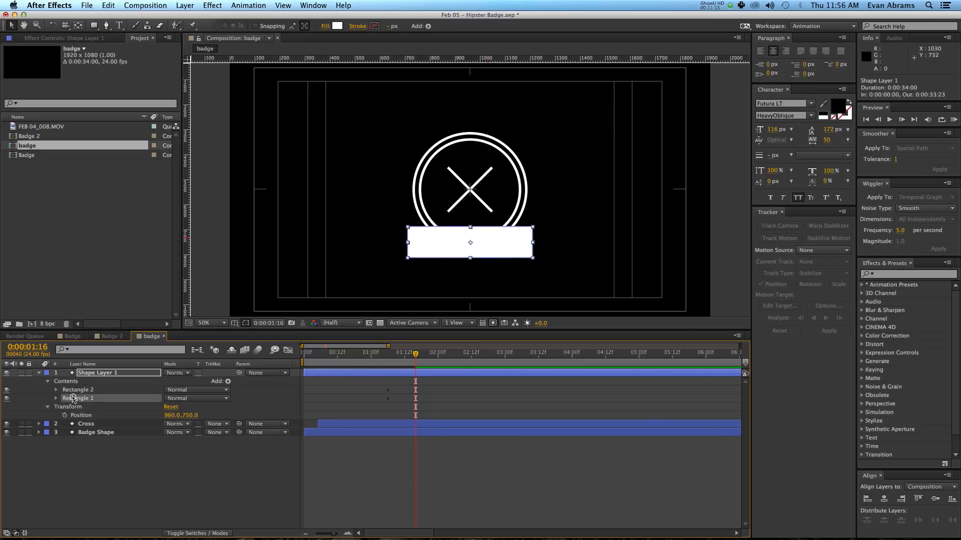
# - Remove the Size keyframes from the lower rectangle, Rectangle 1, and shift its path Position slightly upward
pyautogui.click(56, 398)
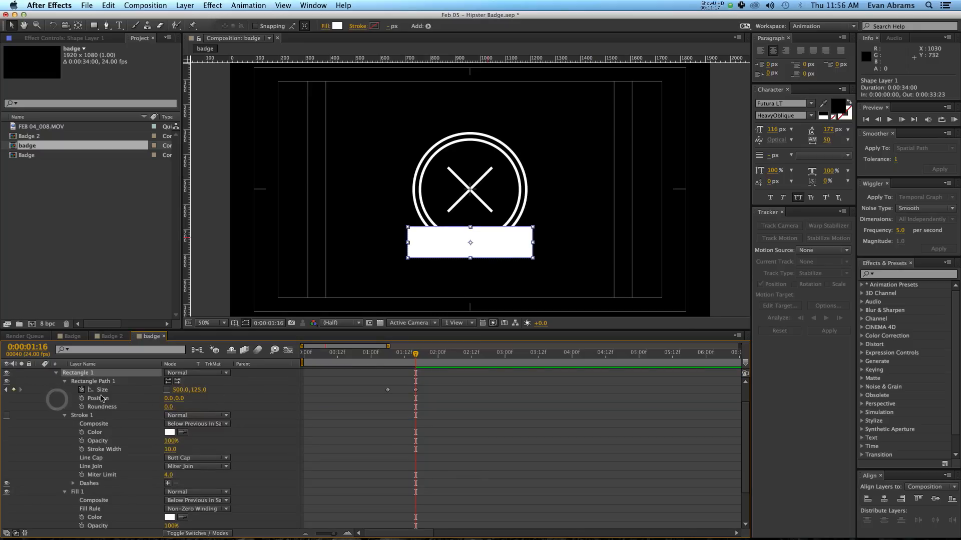
pyautogui.click(81, 391)
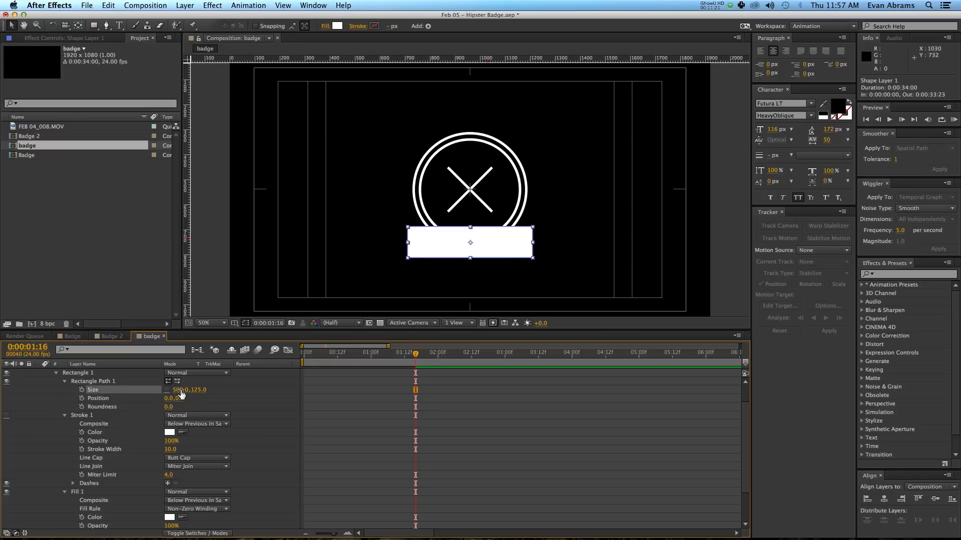
pyautogui.moveTo(179, 398); pyautogui.dragTo(168, 398)
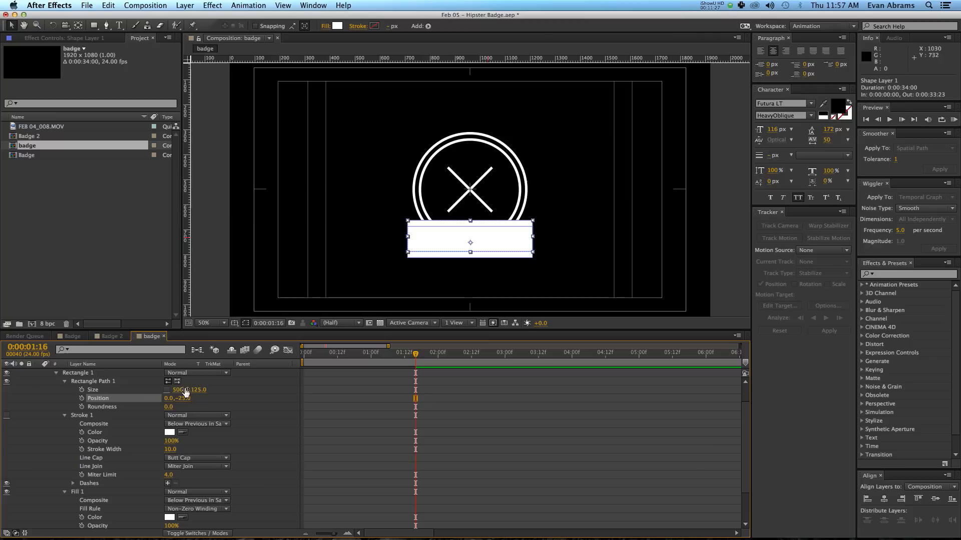
# - Set the width of the lower rectangle, Rectangle 1, to 150
pyautogui.moveTo(176, 390); pyautogui.dragTo(125, 400)
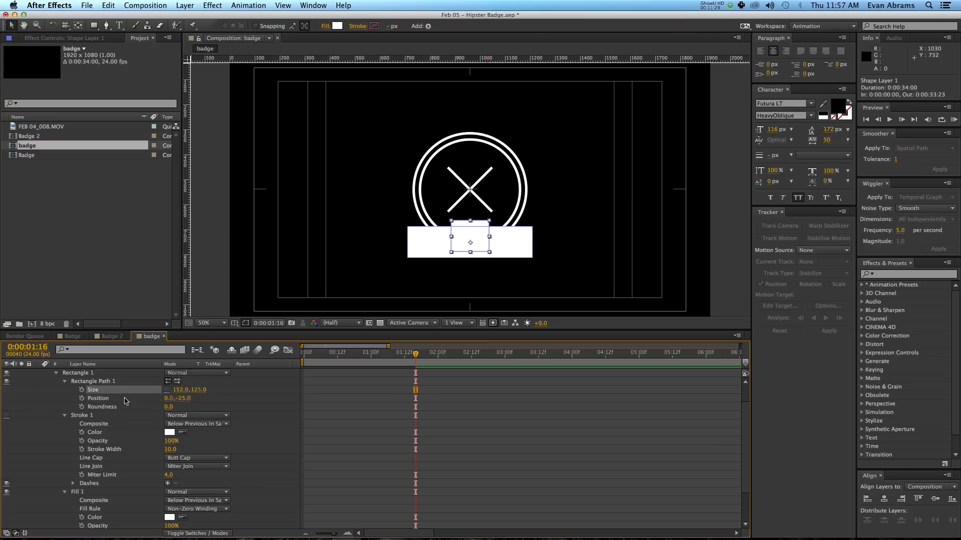
pyautogui.write('150')
pyautogui.press('Return')
pyautogui.click(212, 390)
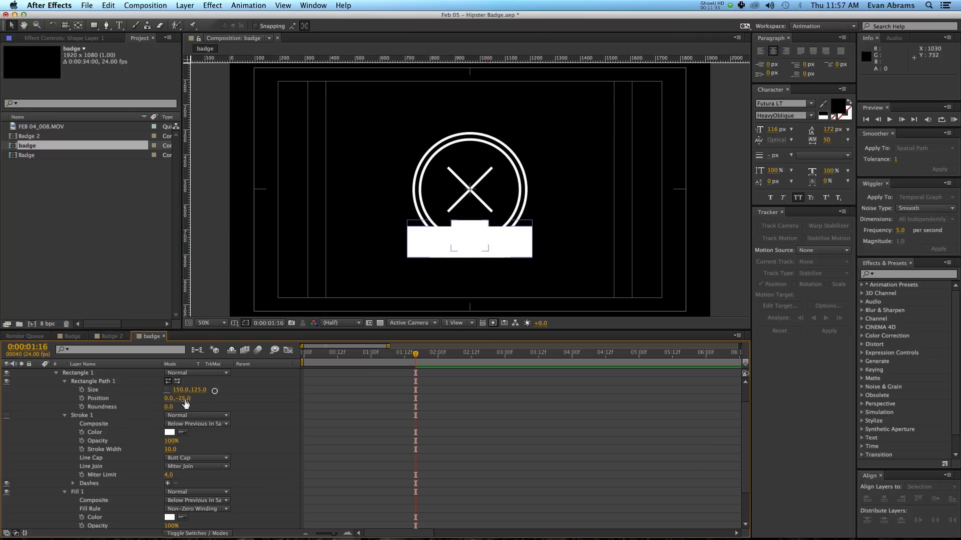
# - Shift Rectangle 1's path Position to 280, -25 so the small rectangle extends past the banner's right end
pyautogui.moveTo(180, 406); pyautogui.dragTo(295, 386)
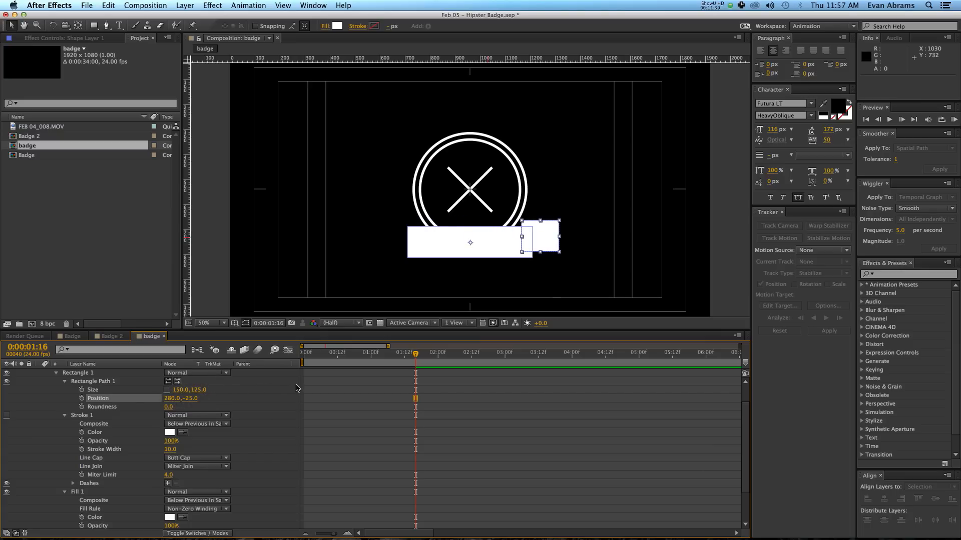
pyautogui.click(296, 385)
pyautogui.scroll(1, 508, 231)
pyautogui.press('space')
pyautogui.moveTo(597, 277); pyautogui.dragTo(545, 219)
pyautogui.click(240, 395)
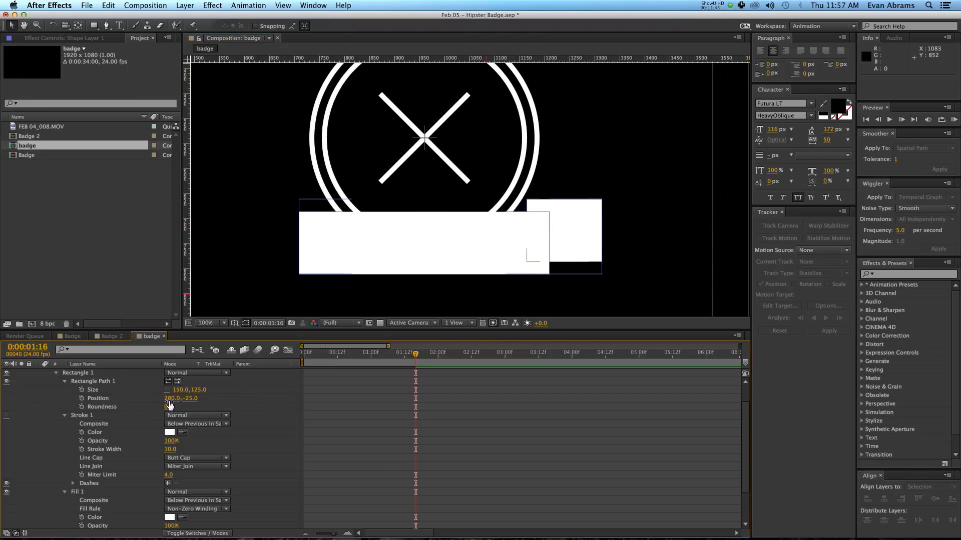
pyautogui.scroll(2, 214, 407)
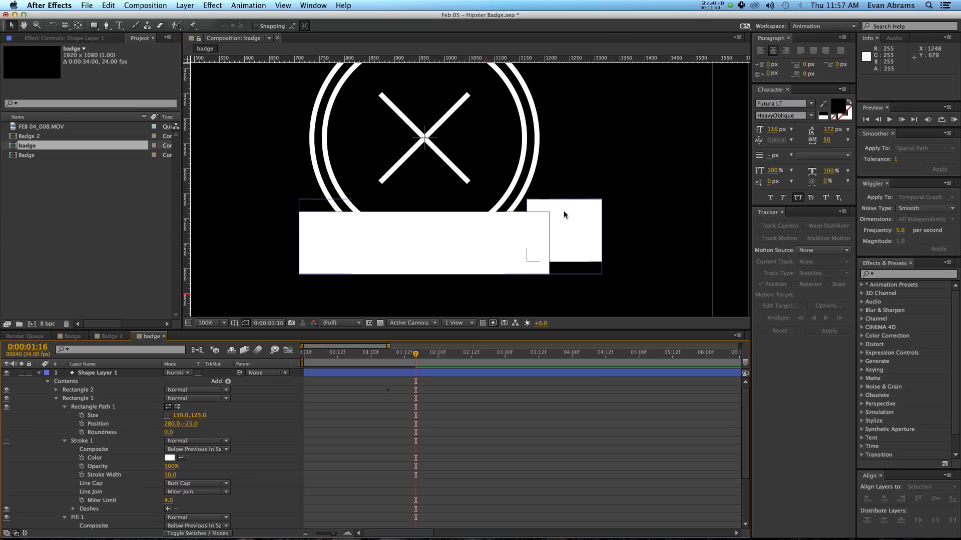
# - Add a Polystar path inside Rectangle 1, beneath Rectangle Path 1
pyautogui.click(63, 407)
pyautogui.click(65, 415)
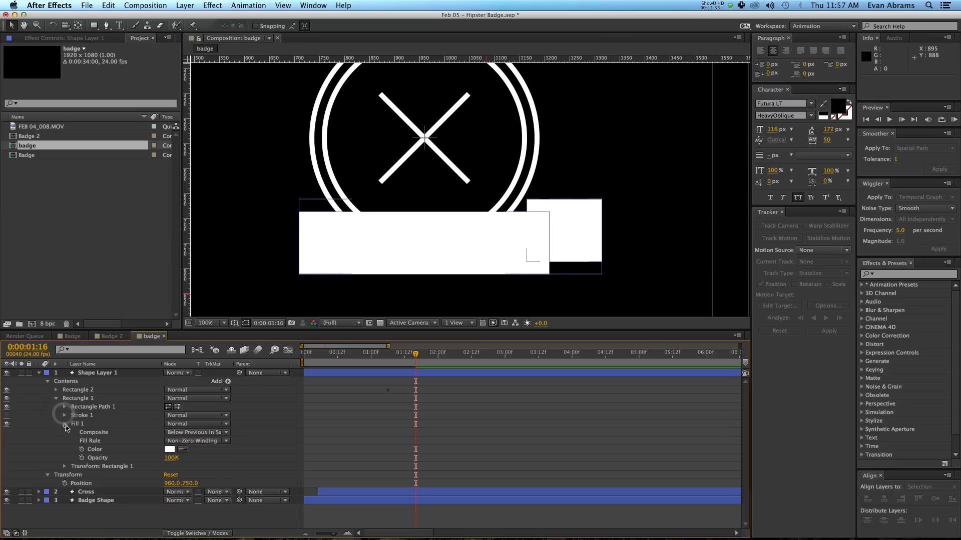
pyautogui.click(65, 423)
pyautogui.click(118, 410)
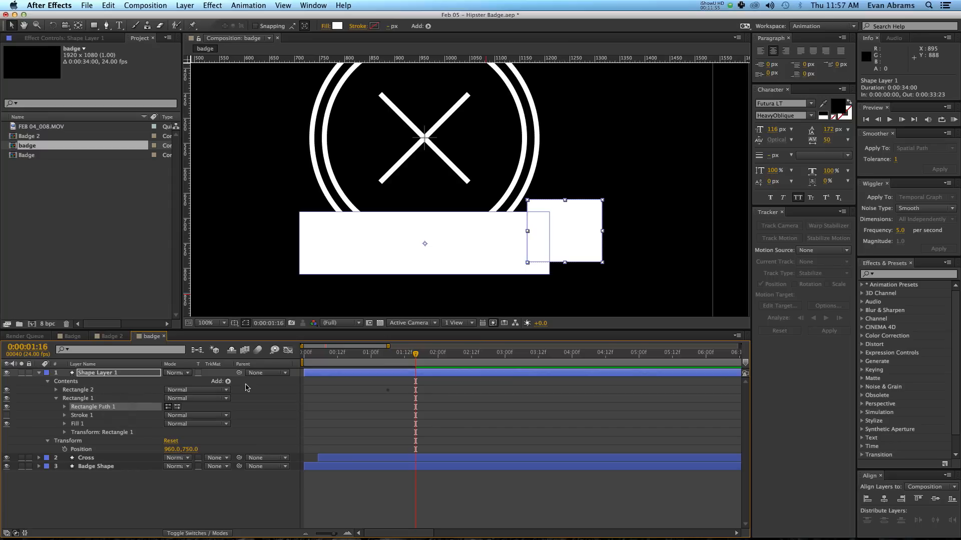
pyautogui.click(230, 383)
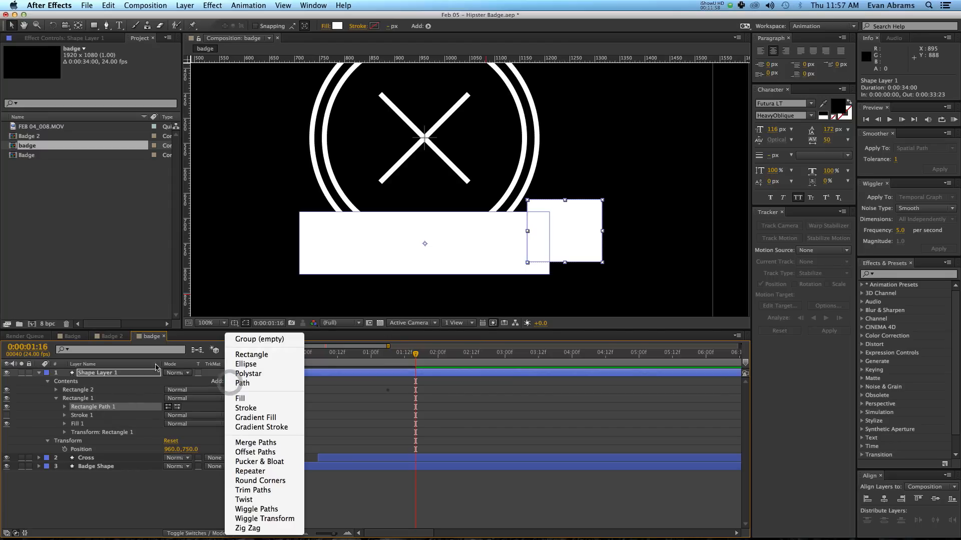
pyautogui.click(265, 374)
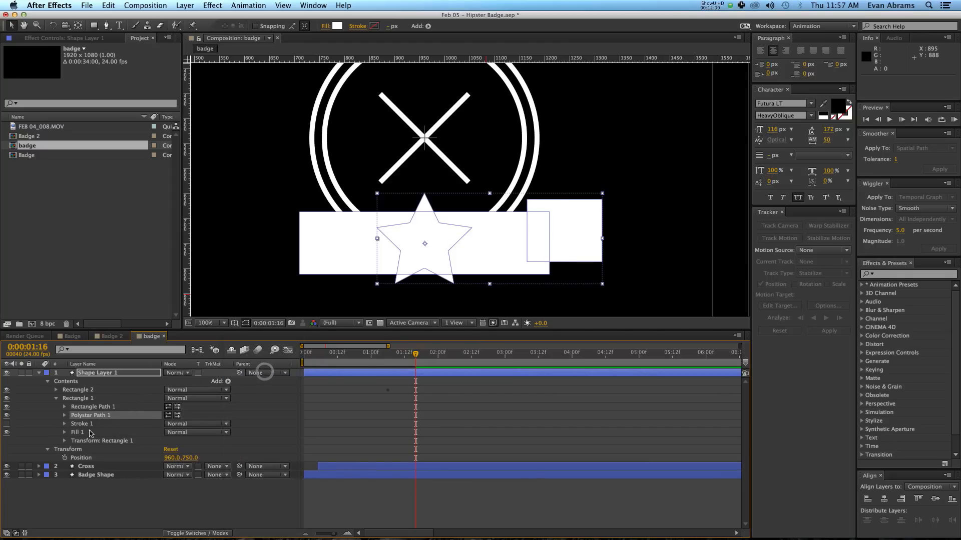
# - Change the Polystar to a Polygon with 4 points and place it at 361, -25 over the small rectangle's outer end
pyautogui.click(64, 416)
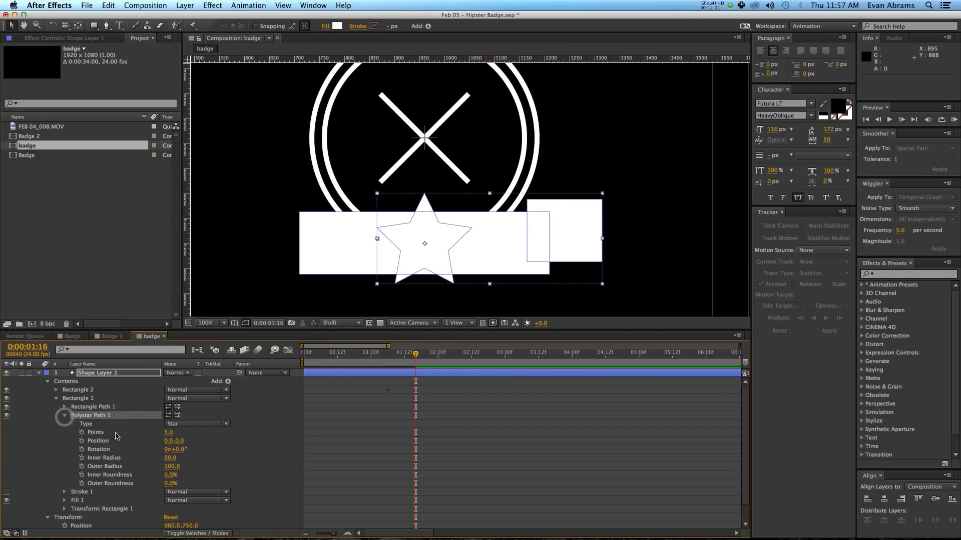
pyautogui.click(172, 425)
pyautogui.click(177, 440)
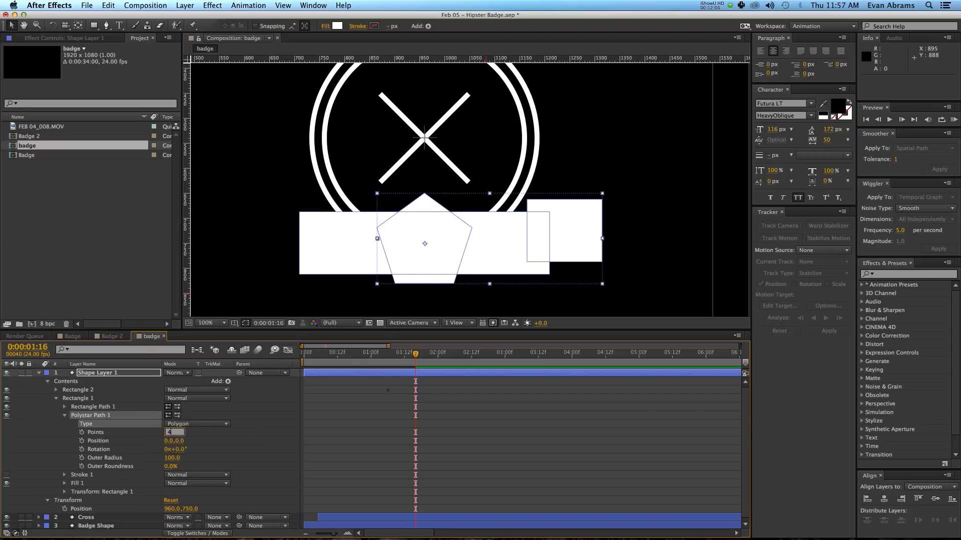
pyautogui.press('Return')
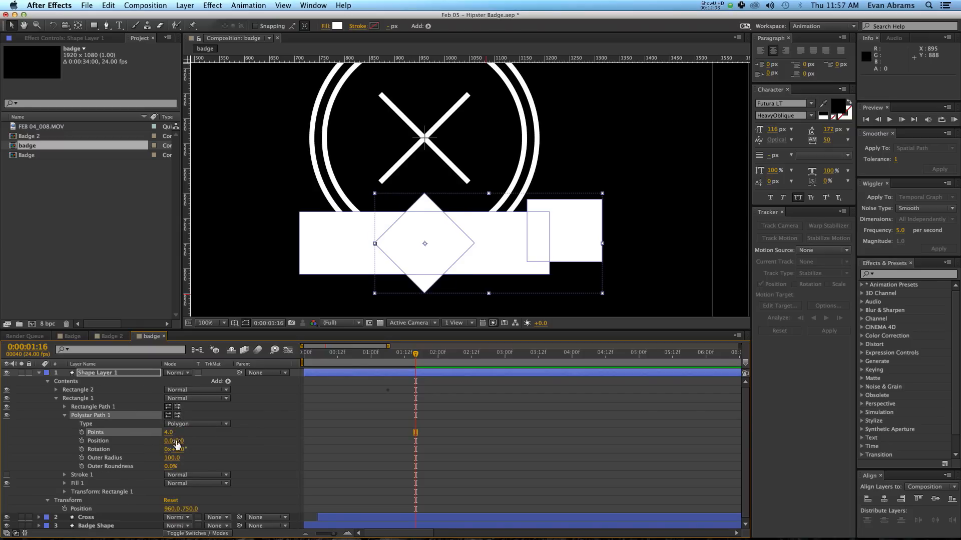
pyautogui.moveTo(170, 445); pyautogui.dragTo(343, 437)
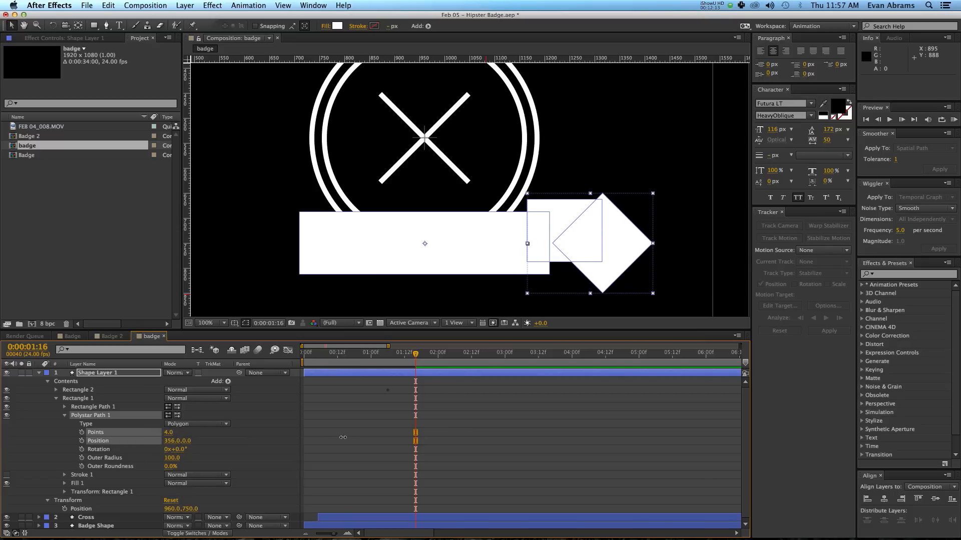
pyautogui.moveTo(188, 442); pyautogui.dragTo(179, 447)
# - Cut a notch in the ribbon end with Merge Paths in Subtract mode, and set the polygon's Position to 360, -25
pyautogui.click(227, 382)
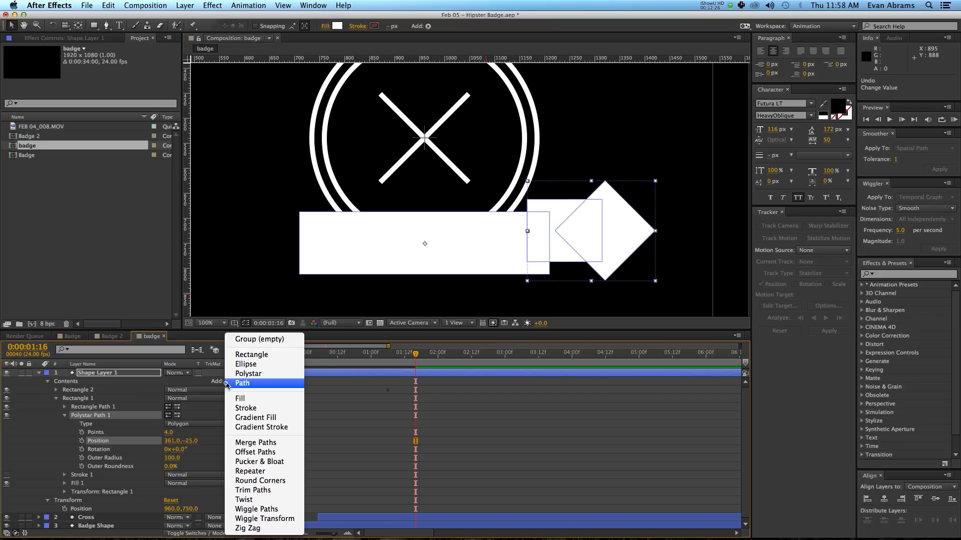
pyautogui.click(258, 443)
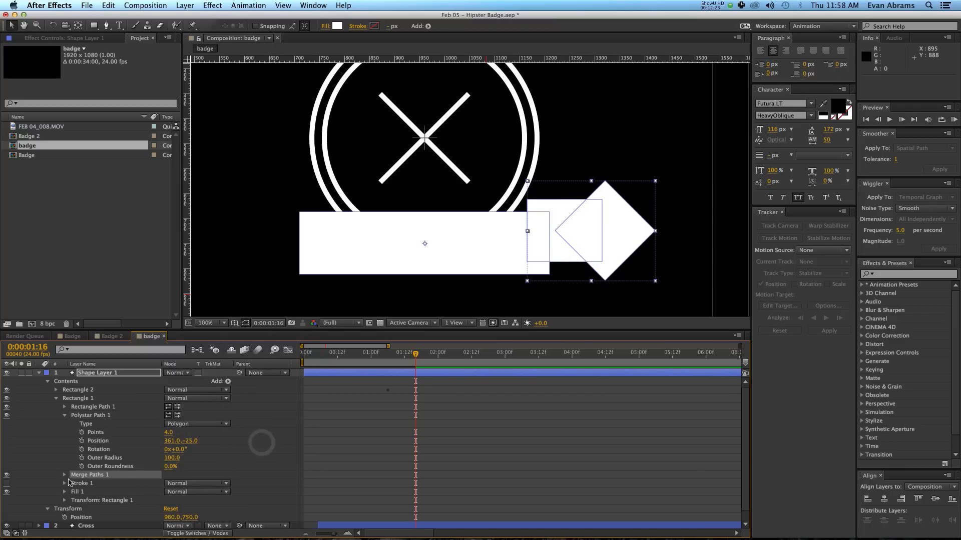
pyautogui.click(181, 485)
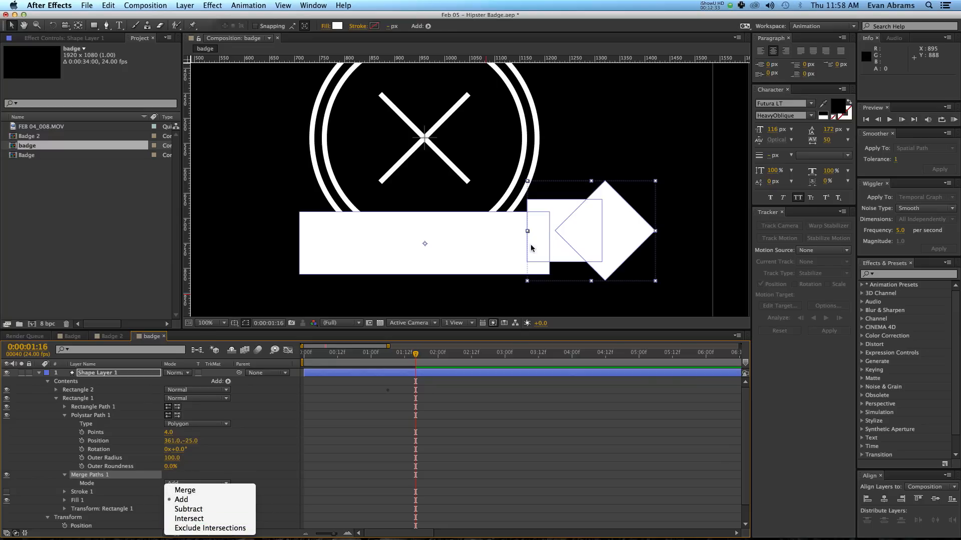
pyautogui.click(188, 508)
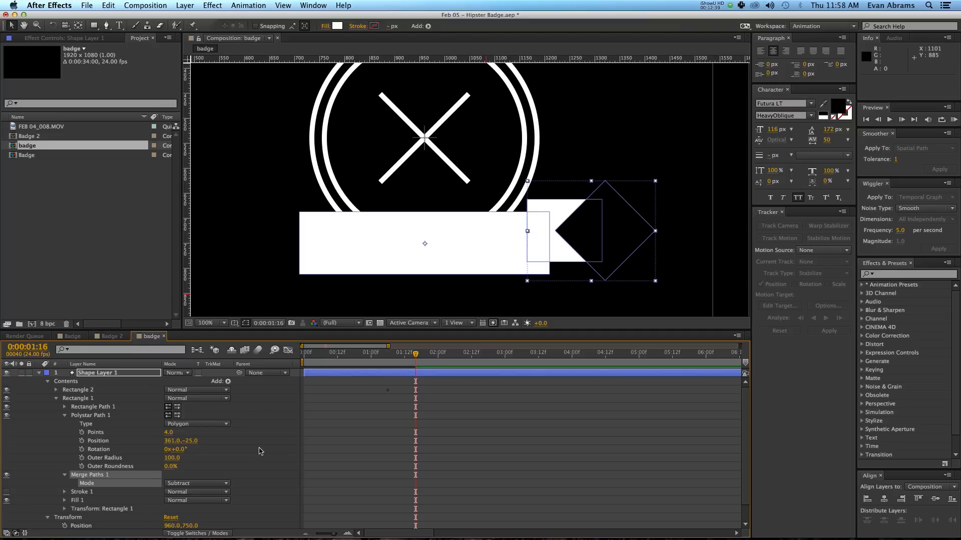
pyautogui.moveTo(170, 441); pyautogui.dragTo(168, 441)
pyautogui.click(234, 441)
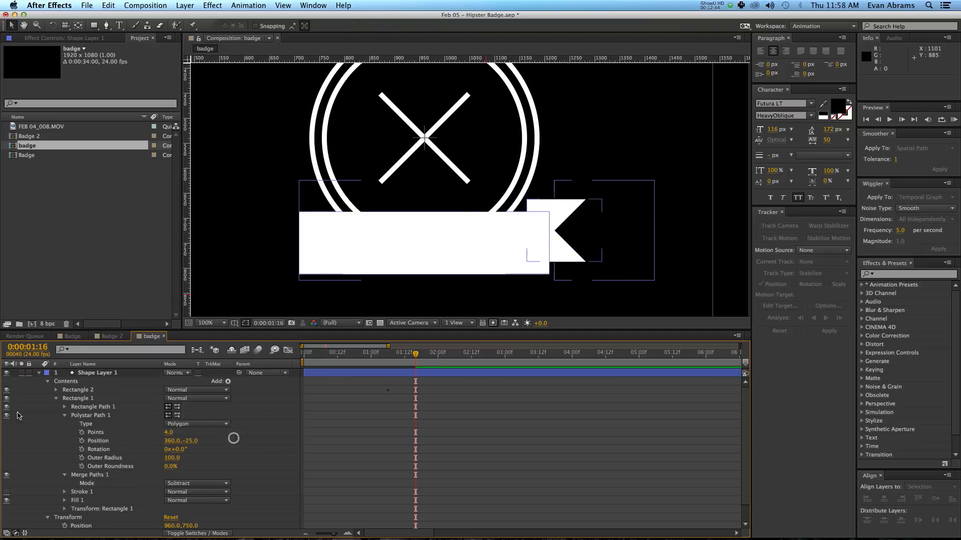
# - Keyframe Rectangle 1's transform Scale at 0:00:01:16 with unlinked proportions and a horizontal scale of 0%
pyautogui.click(64, 416)
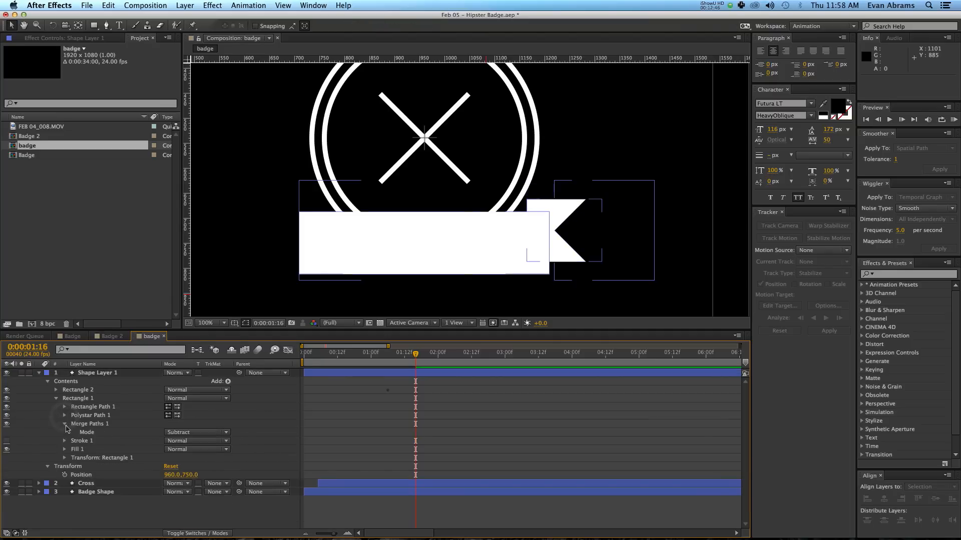
pyautogui.click(64, 424)
pyautogui.click(64, 449)
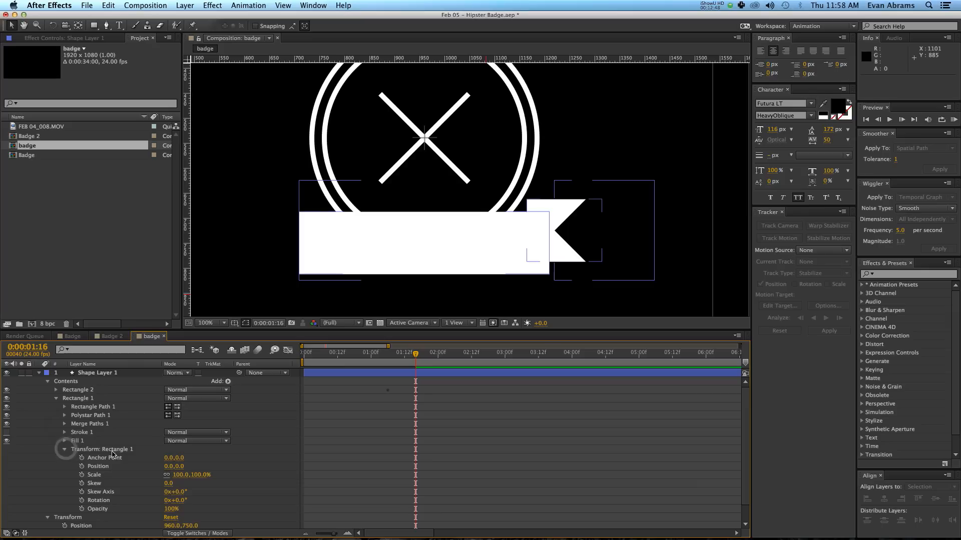
pyautogui.click(93, 476)
pyautogui.click(82, 475)
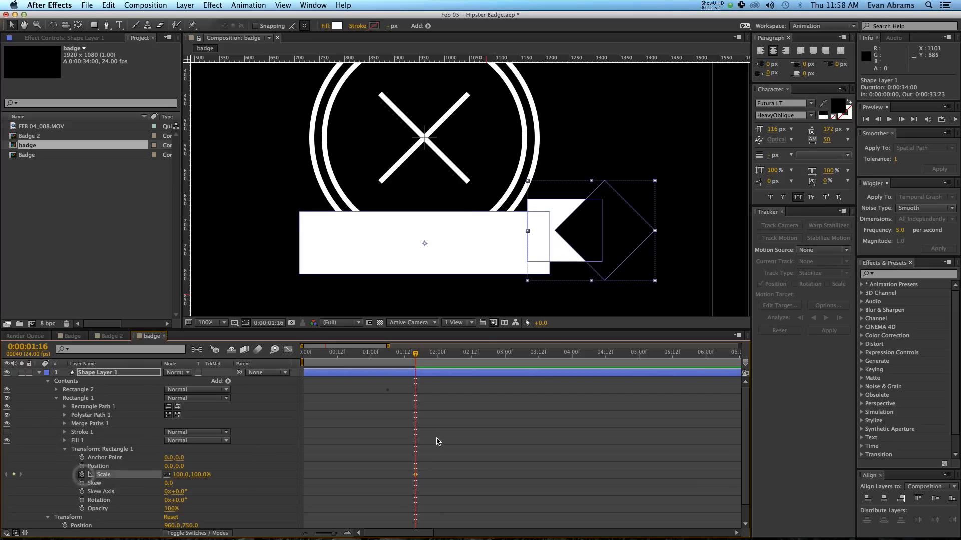
pyautogui.click(167, 475)
pyautogui.moveTo(181, 476); pyautogui.dragTo(170, 475)
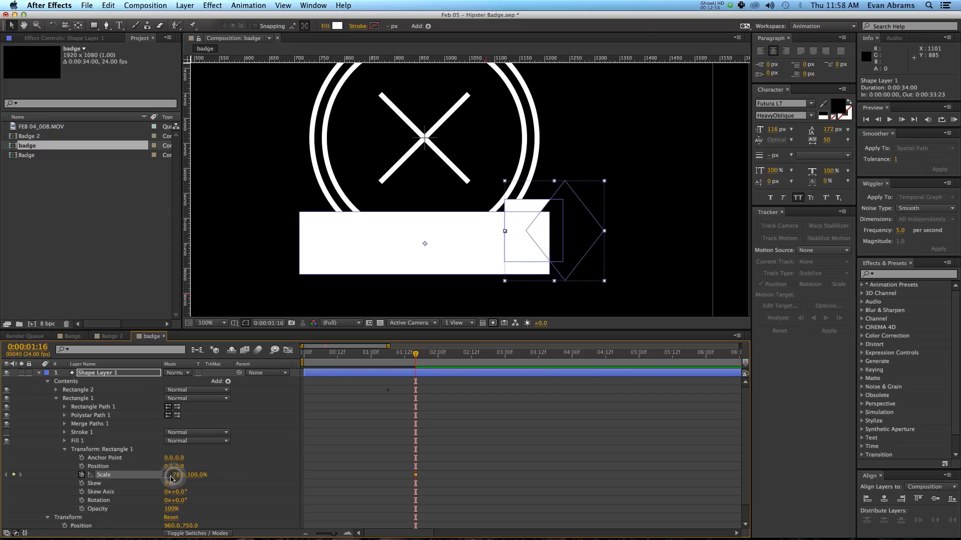
pyautogui.click(178, 476)
pyautogui.write('0')
pyautogui.press('Return')
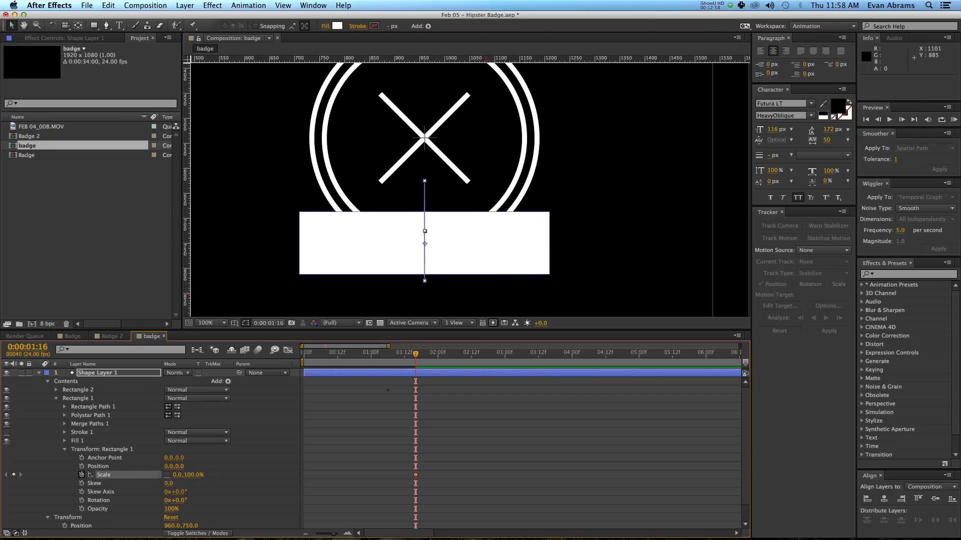
# - At 0:00:02:02, set Rectangle 1's horizontal Scale to 80% and scrub through the ribbon end's growth
pyautogui.click(169, 475)
pyautogui.write('80')
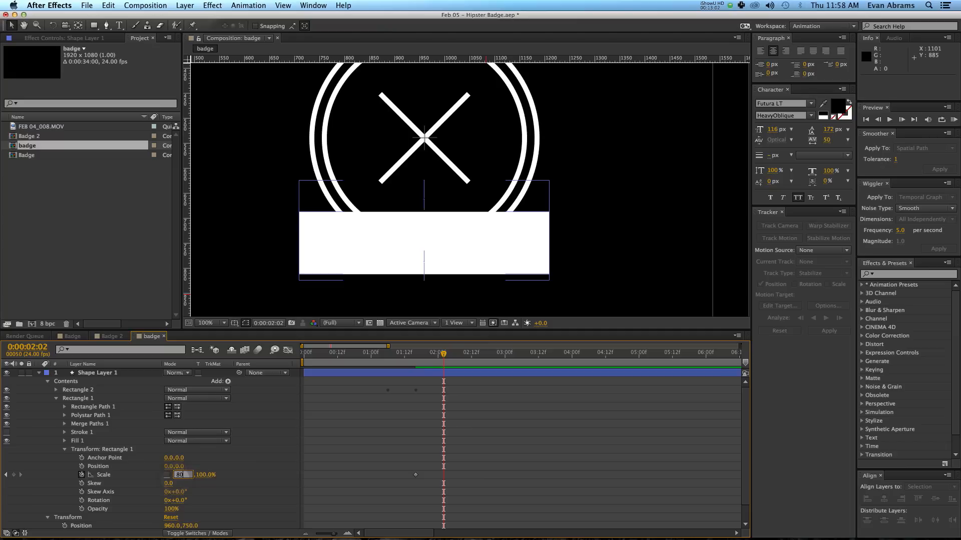
pyautogui.press('Return')
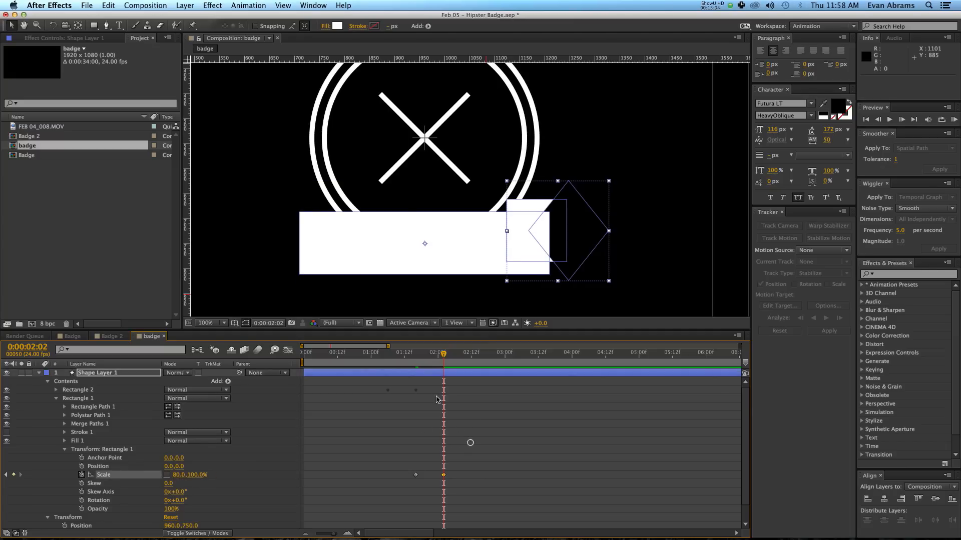
pyautogui.click(470, 443)
pyautogui.moveTo(444, 356)
pyautogui.mouseDown()
pyautogui.moveTo(423, 361)
pyautogui.moveTo(443, 359)
pyautogui.mouseUp()
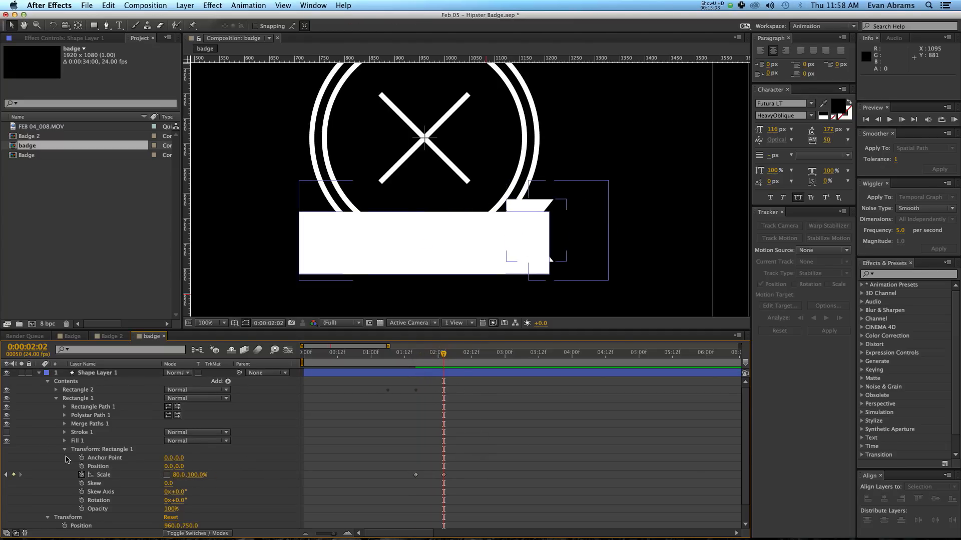
# - Set Rectangle 1's transform Anchor Point to 205, 0 and Position to 220, 0 so it grows from its inner edge
pyautogui.click(78, 399)
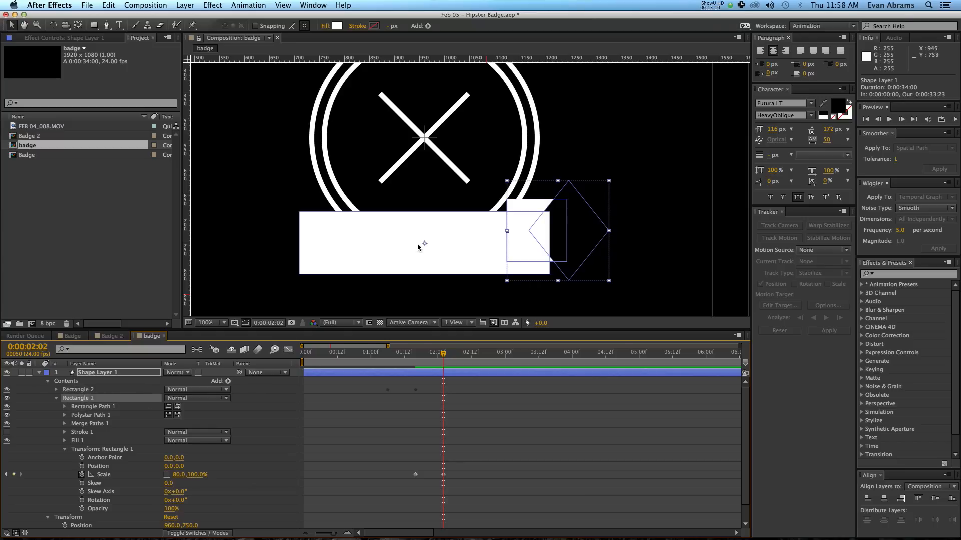
pyautogui.moveTo(165, 461); pyautogui.dragTo(265, 452)
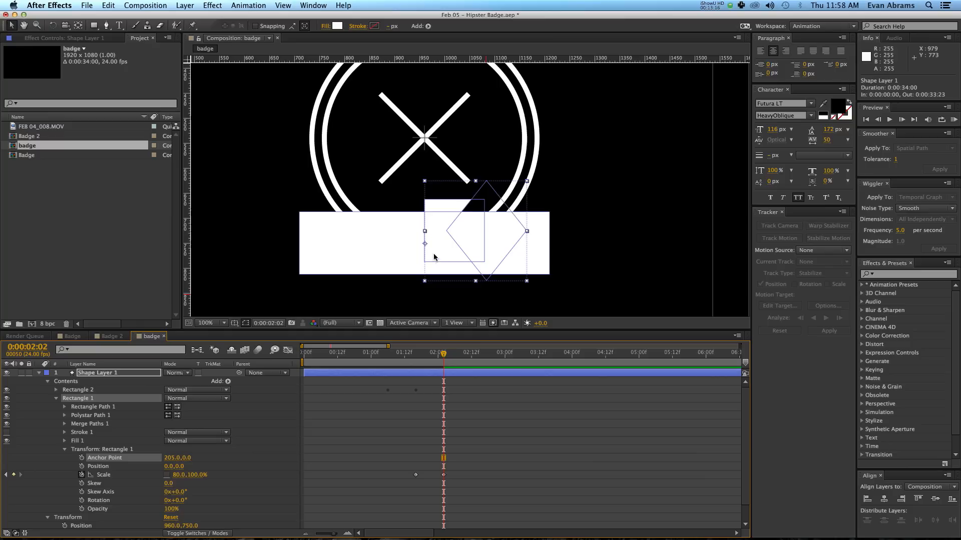
pyautogui.moveTo(439, 354)
pyautogui.mouseDown()
pyautogui.moveTo(422, 356)
pyautogui.moveTo(445, 356)
pyautogui.mouseUp()
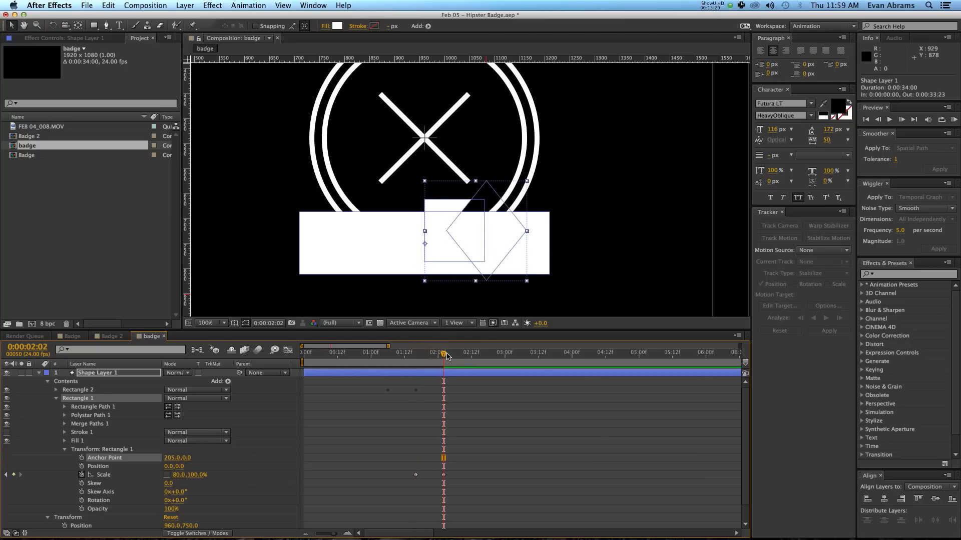
pyautogui.moveTo(170, 471); pyautogui.dragTo(261, 451)
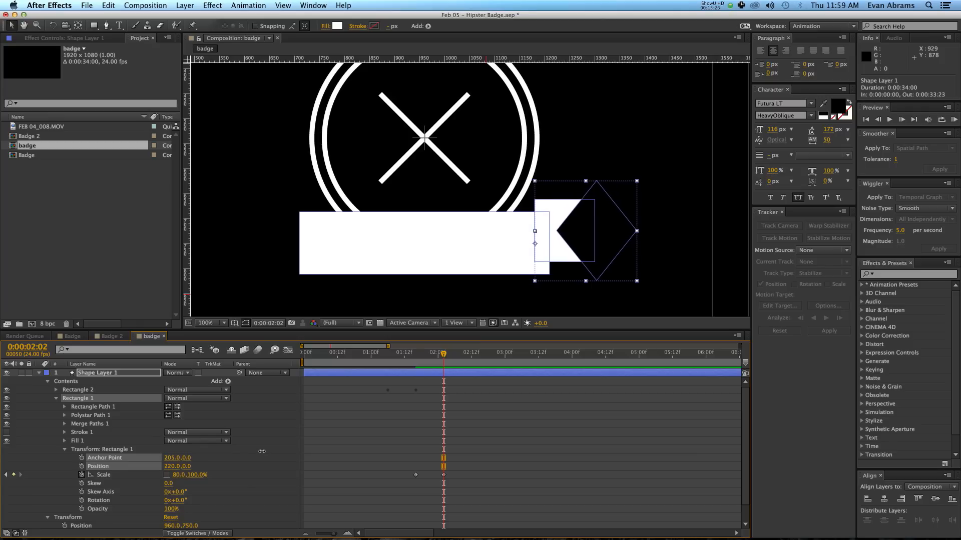
# - Preview the ribbon end growing out from behind the banner
pyautogui.click(419, 366)
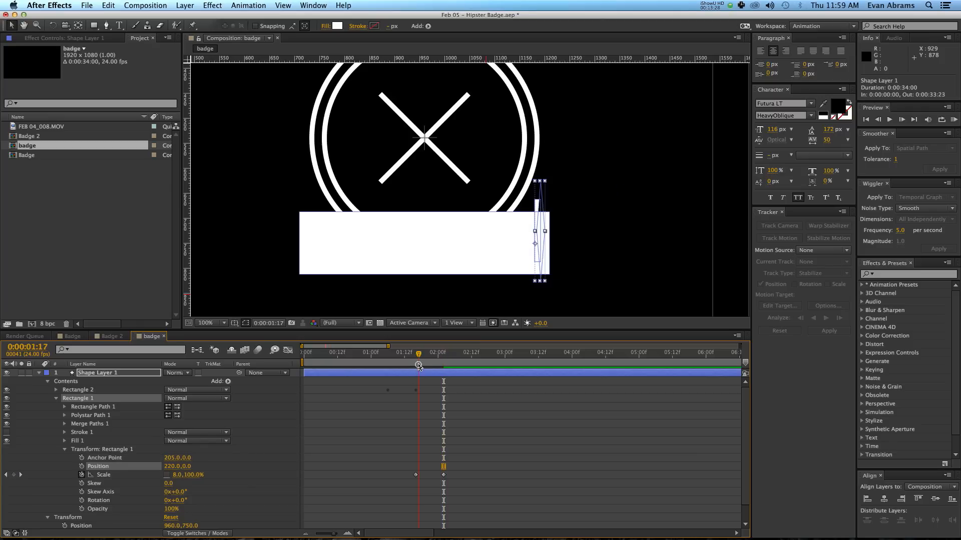
pyautogui.press('KP_0')
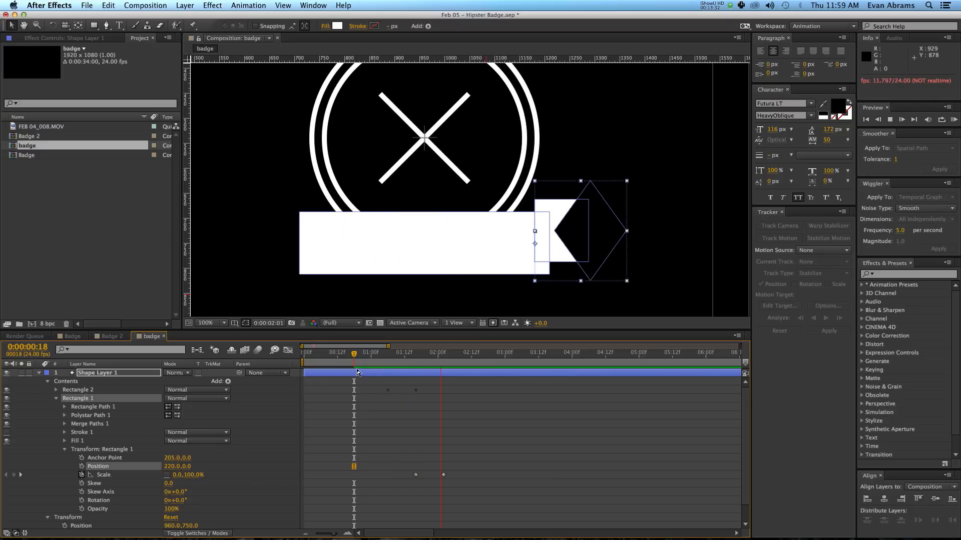
pyautogui.click(433, 418)
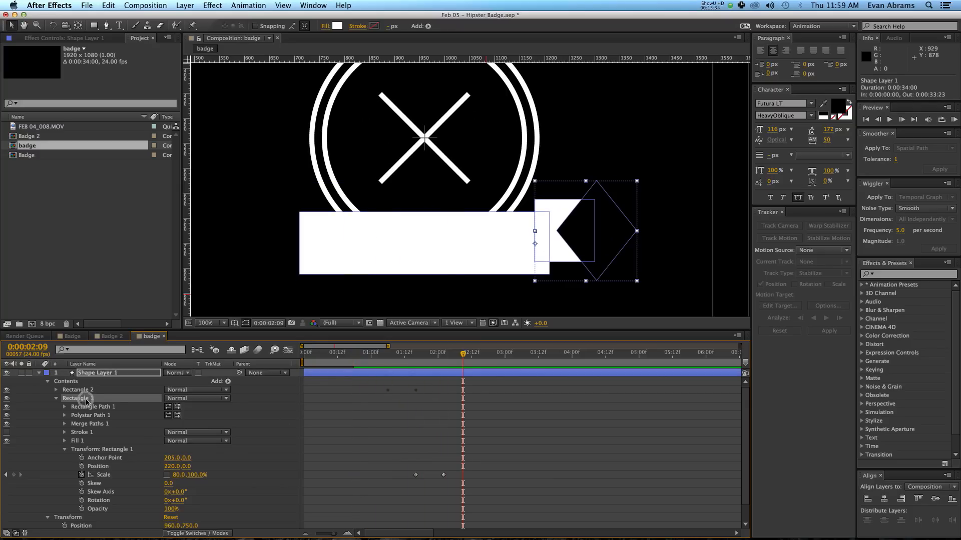
# - Duplicate the notched ribbon end group, Rectangle 1, and expand the copy's contents
pyautogui.press('super+d')
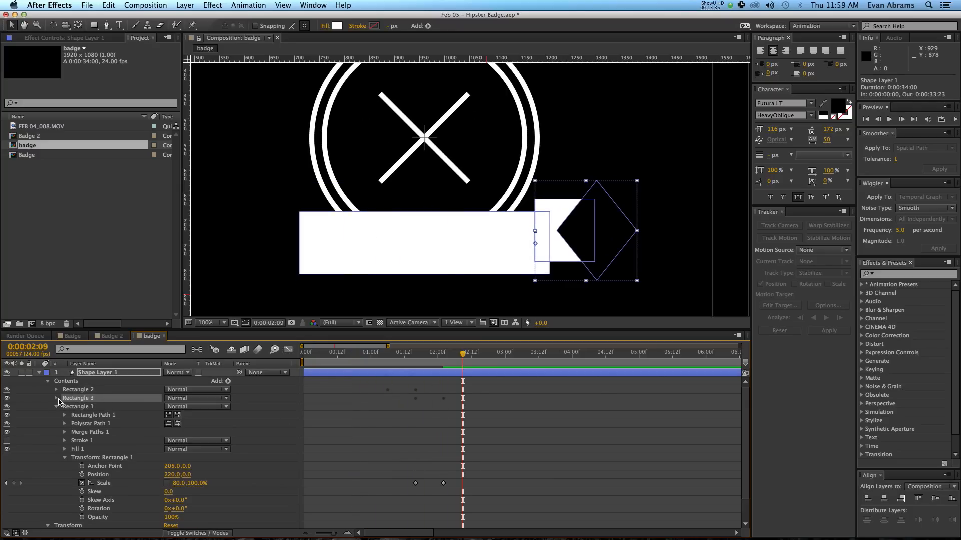
pyautogui.click(56, 398)
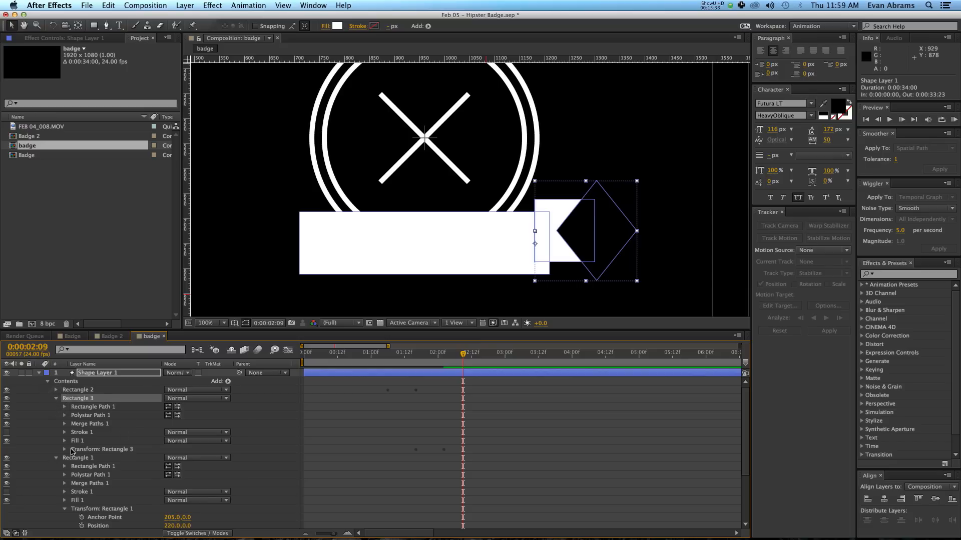
# - Rotate the copied ribbon end, Rectangle 3, to 180° and set its Position to -220, -50 at the banner's opposite end
pyautogui.click(64, 450)
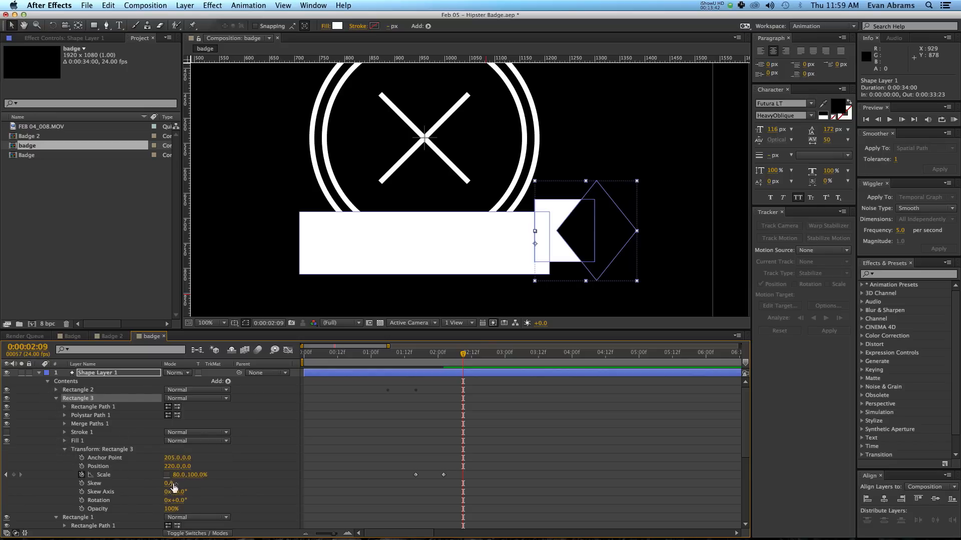
pyautogui.moveTo(181, 500); pyautogui.dragTo(258, 488)
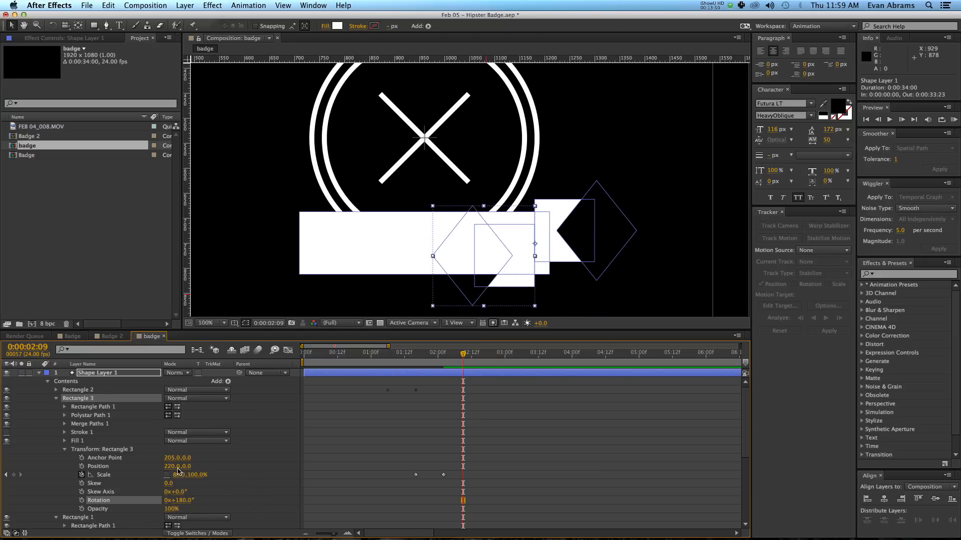
pyautogui.moveTo(178, 470); pyautogui.dragTo(6, 483)
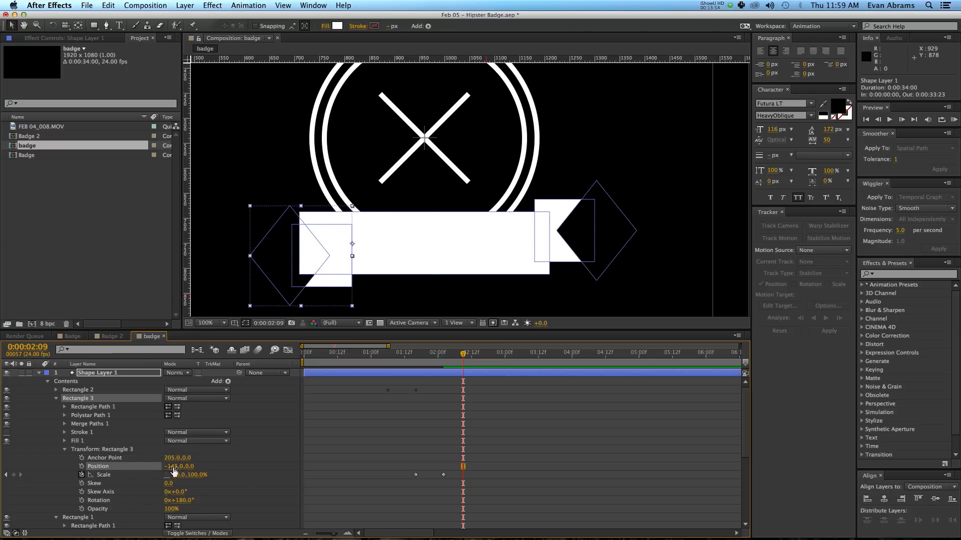
pyautogui.moveTo(173, 470)
pyautogui.mouseDown()
pyautogui.moveTo(137, 471)
pyautogui.moveTo(180, 468)
pyautogui.moveTo(160, 468)
pyautogui.mouseUp()
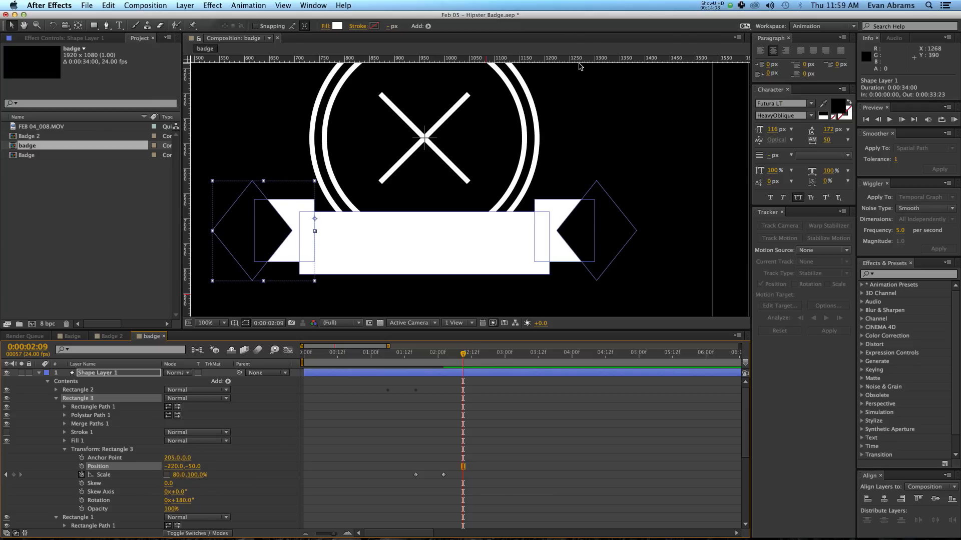
pyautogui.moveTo(579, 60); pyautogui.dragTo(618, 45)
pyautogui.moveTo(453, 356)
pyautogui.mouseDown()
pyautogui.moveTo(401, 368)
pyautogui.moveTo(465, 364)
pyautogui.mouseUp()
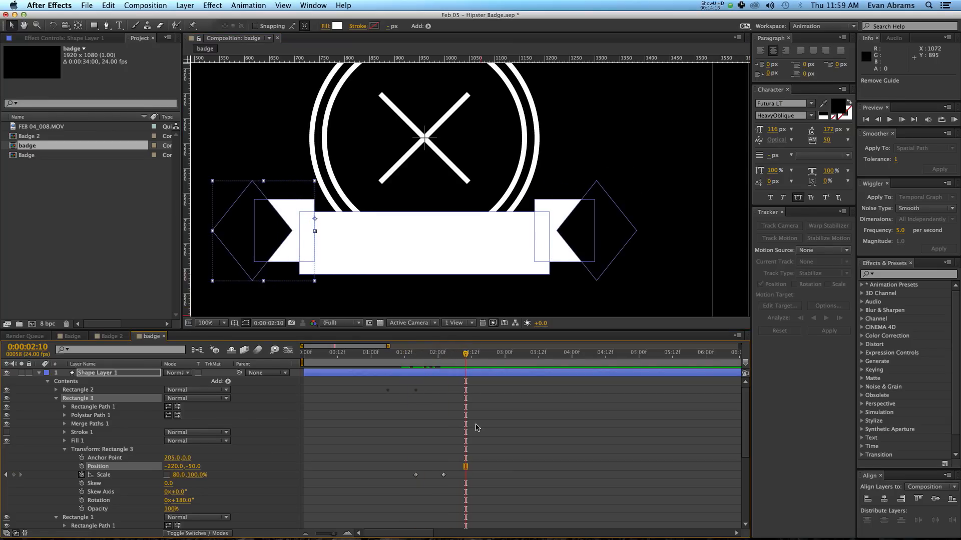
# - Apply Easy Ease to the banner's Size and both ribbon ends' Scale keyframes, and reshape the speed curves to peak early
pyautogui.press('u')
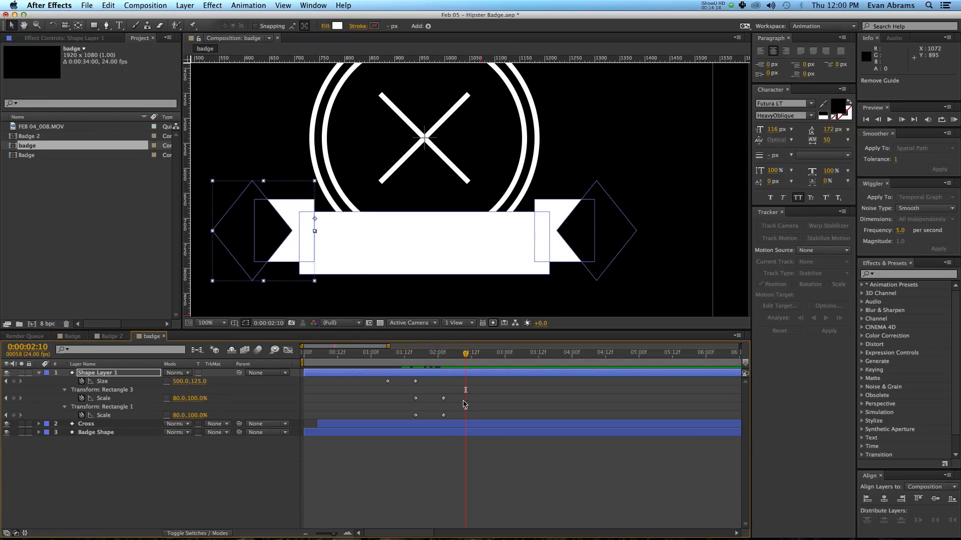
pyautogui.moveTo(461, 378); pyautogui.dragTo(371, 424)
pyautogui.click(289, 350)
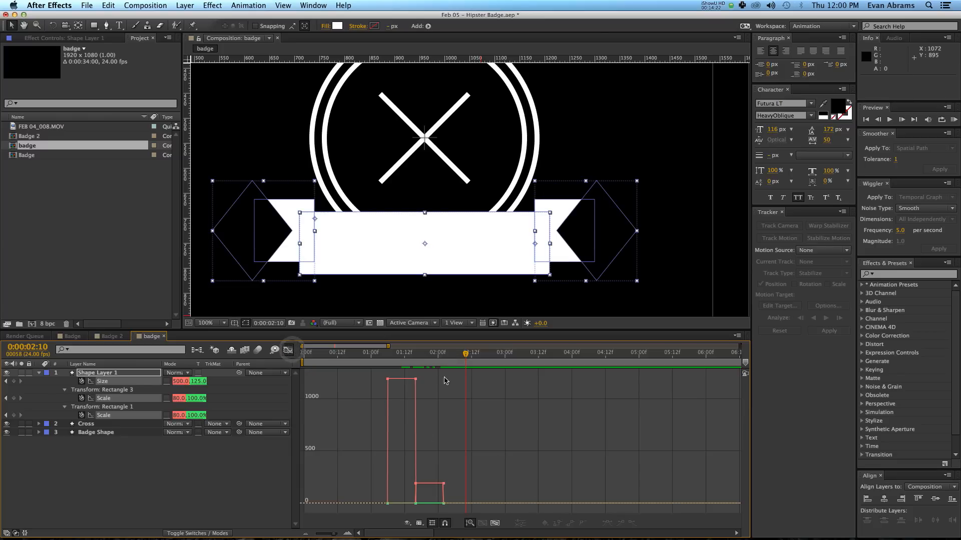
pyautogui.moveTo(449, 374); pyautogui.dragTo(328, 508)
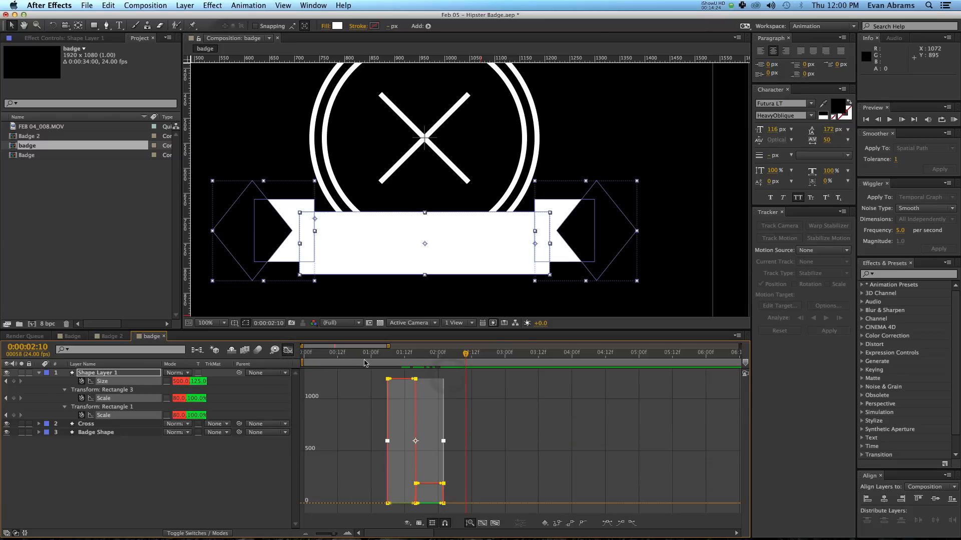
pyautogui.click(610, 523)
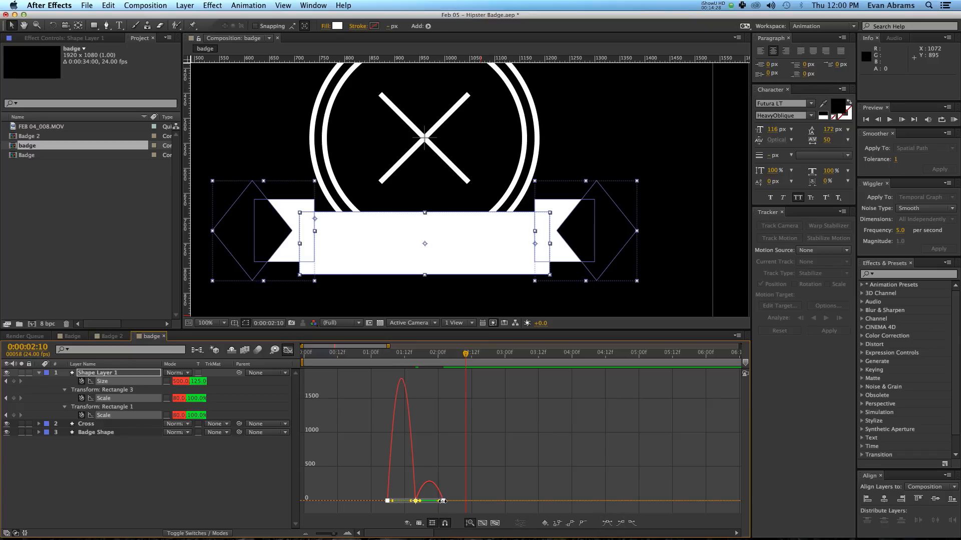
pyautogui.moveTo(435, 502); pyautogui.dragTo(391, 502)
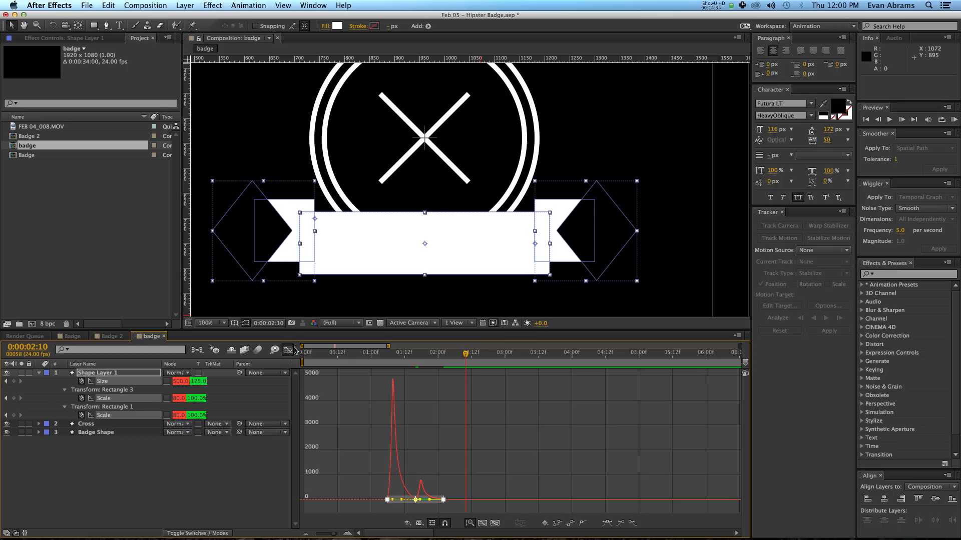
pyautogui.click(289, 350)
# - Convert the banner's last Size keyframe and both ribbon ends' first Scale keyframes to linear, and preview the unfolding
pyautogui.moveTo(427, 383); pyautogui.dragTo(414, 419)
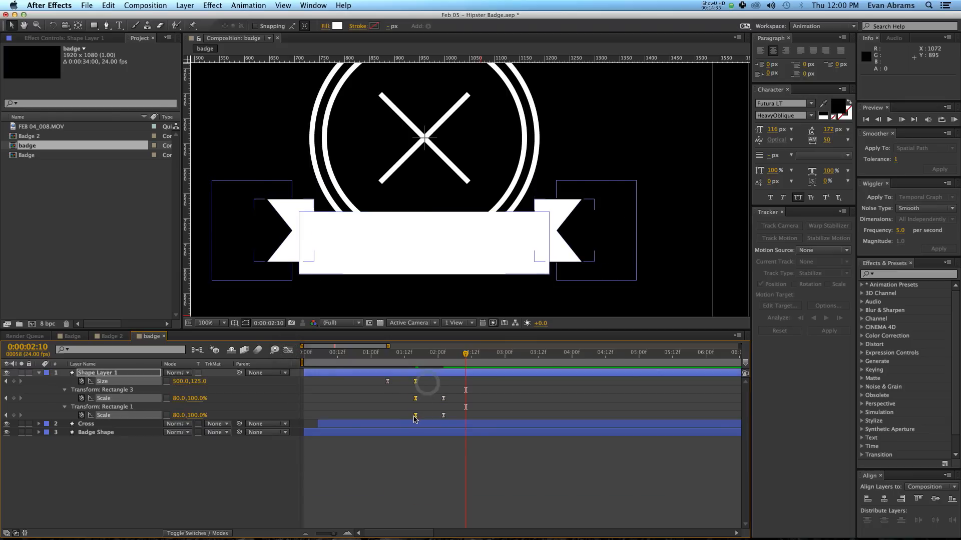
pyautogui.keyDown('super'); pyautogui.click(415, 416); pyautogui.keyUp('super')
pyautogui.press('space')
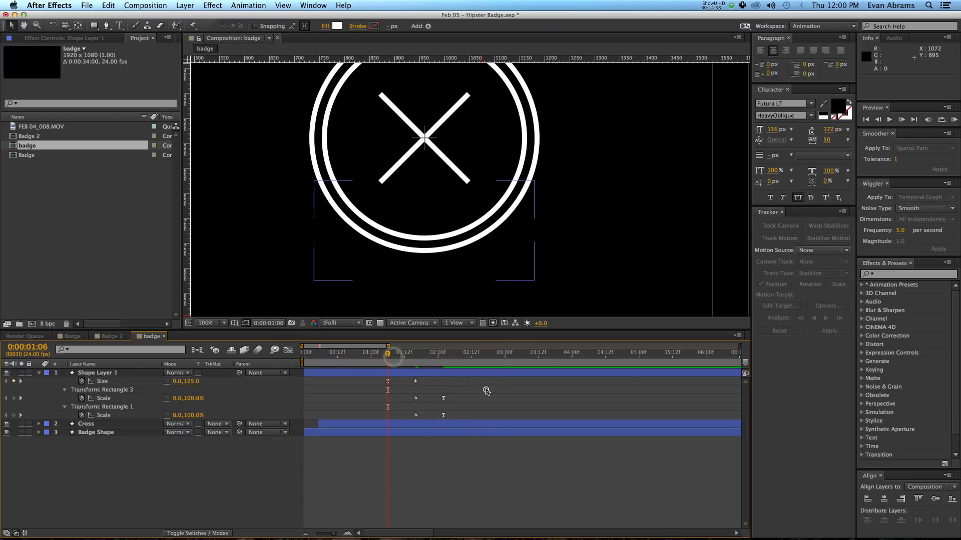
pyautogui.click(485, 390)
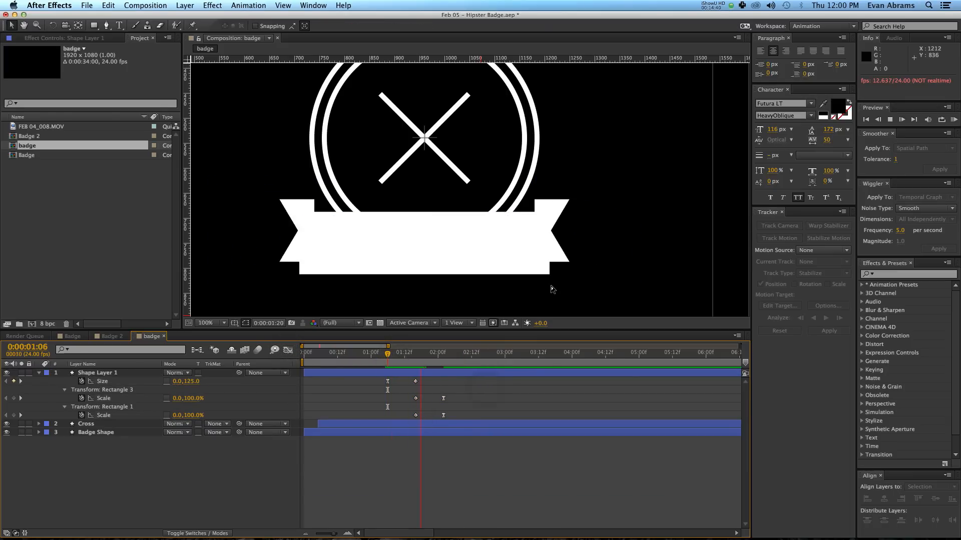
pyautogui.click(387, 356)
pyautogui.press('space')
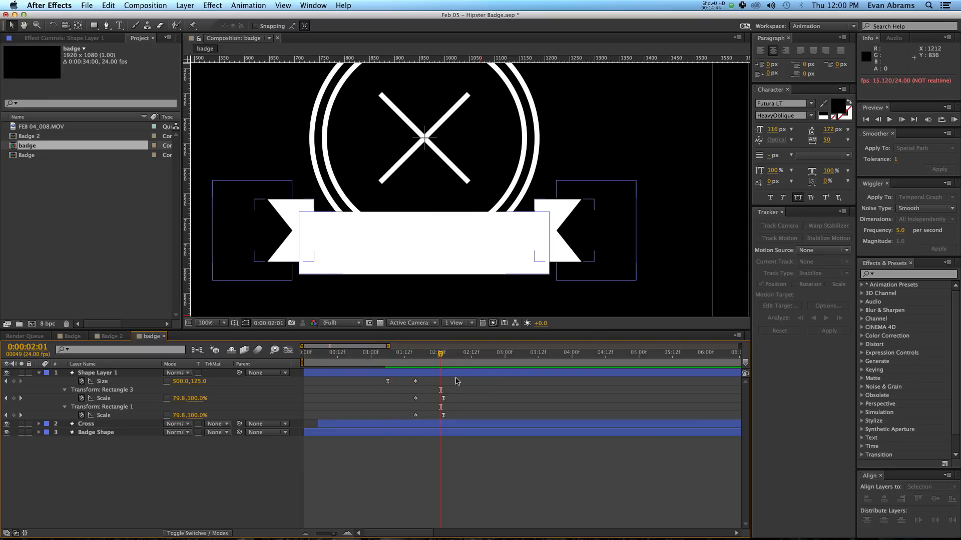
# - Examine the speed graph of the banner Size and ribbon Scale keyframes and replay the unfolding animation
pyautogui.moveTo(457, 377); pyautogui.dragTo(384, 428)
pyautogui.click(288, 350)
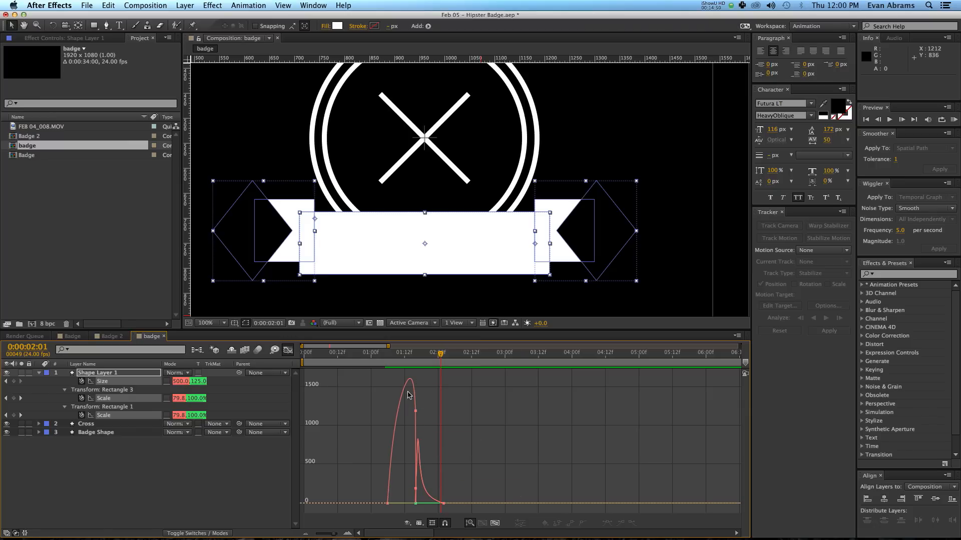
pyautogui.moveTo(399, 369); pyautogui.dragTo(391, 367)
pyautogui.press('space')
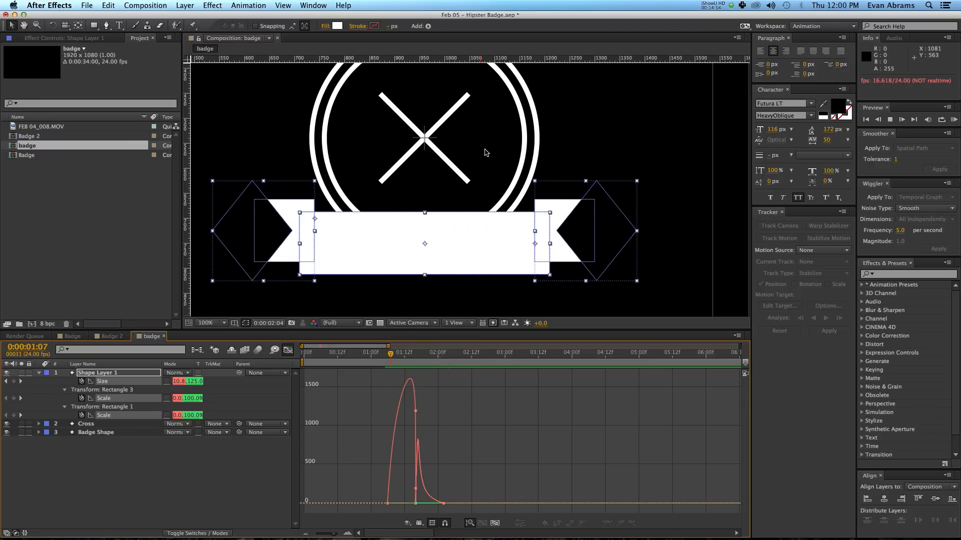
pyautogui.scroll(-1, 485, 160)
pyautogui.click(288, 349)
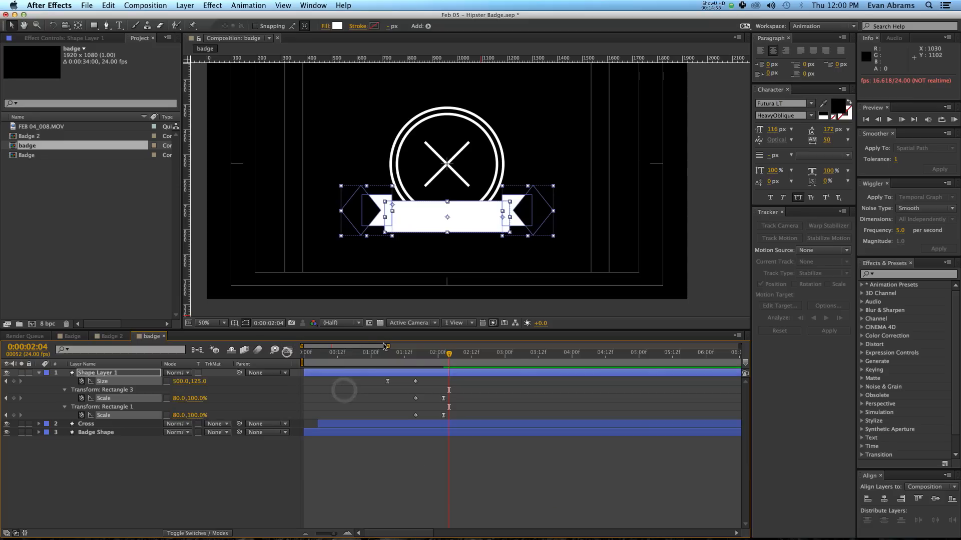
# - Trim Shape Layer 1's start at 0:00:01:06, slide the layer earlier to begin at 0:00:00:08, and preview the timing
pyautogui.moveTo(378, 355)
pyautogui.mouseDown()
pyautogui.moveTo(385, 355)
pyautogui.moveTo(332, 355)
pyautogui.moveTo(415, 355)
pyautogui.moveTo(389, 363)
pyautogui.mouseUp()
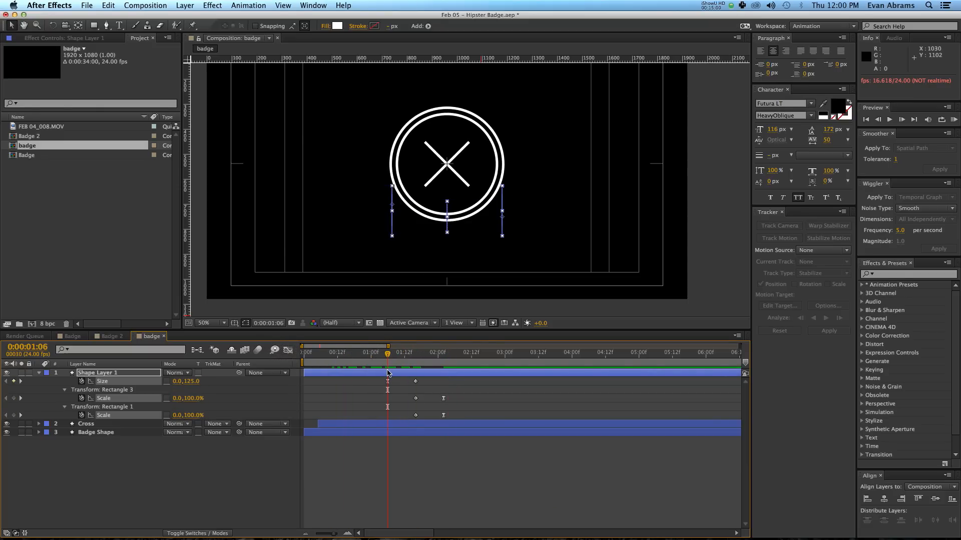
pyautogui.hotkey('alt', '[')
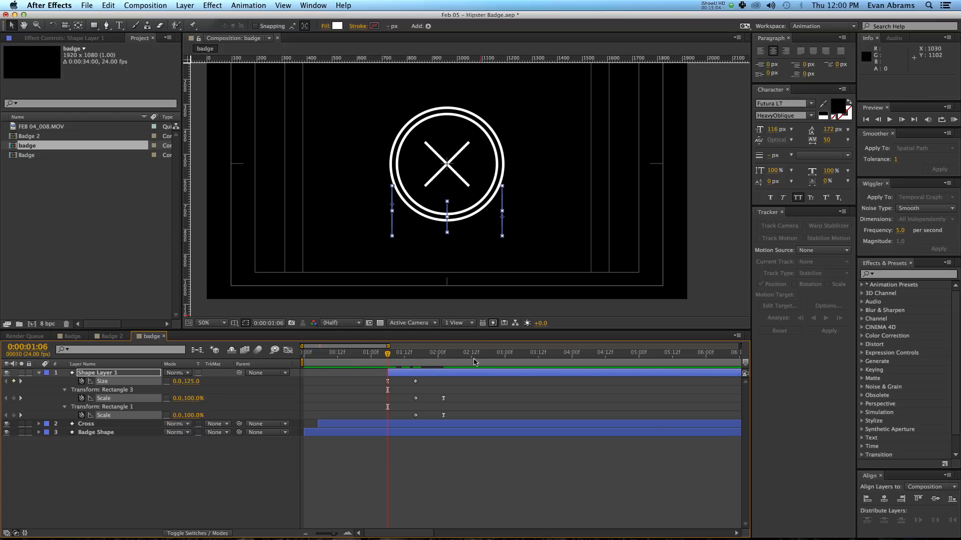
pyautogui.moveTo(468, 373); pyautogui.dragTo(426, 374)
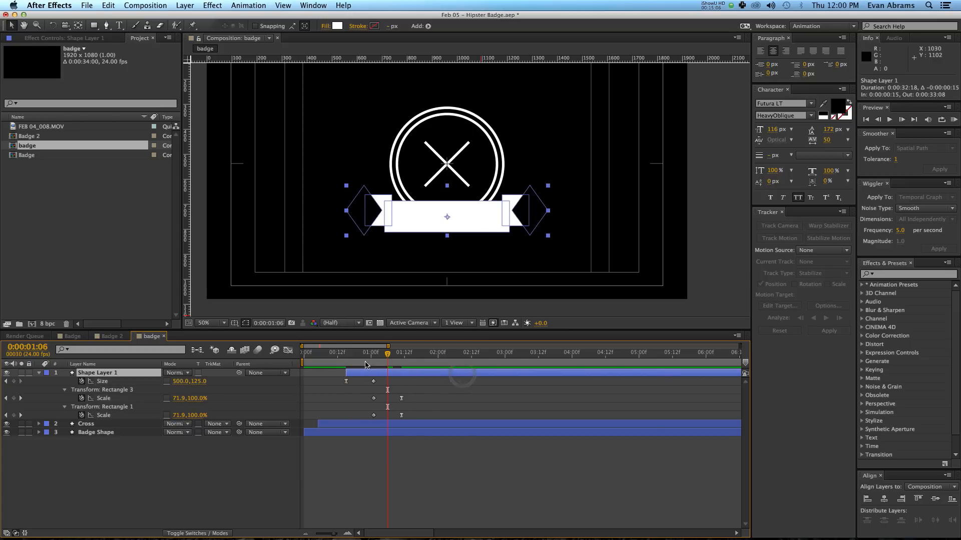
pyautogui.moveTo(344, 356); pyautogui.dragTo(333, 373)
pyautogui.press('space')
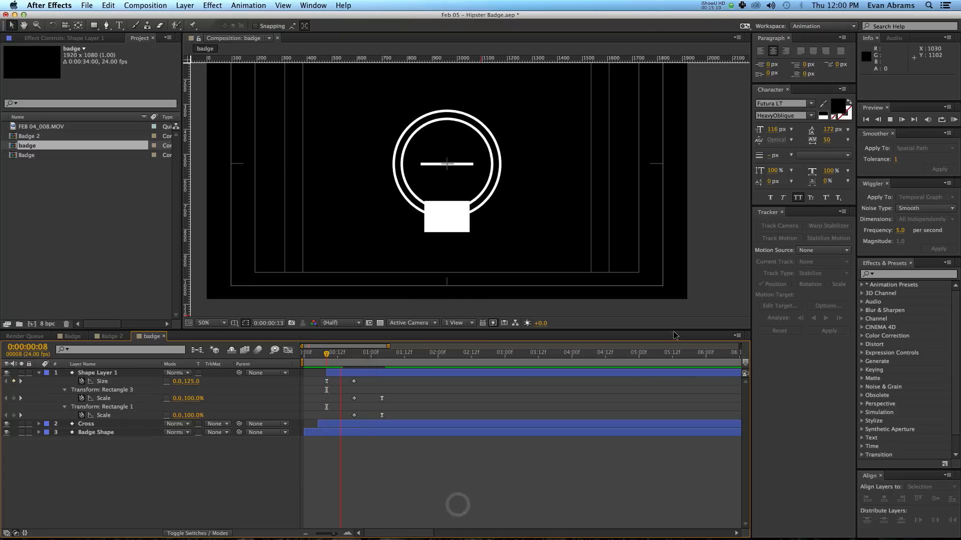
pyautogui.press('space')
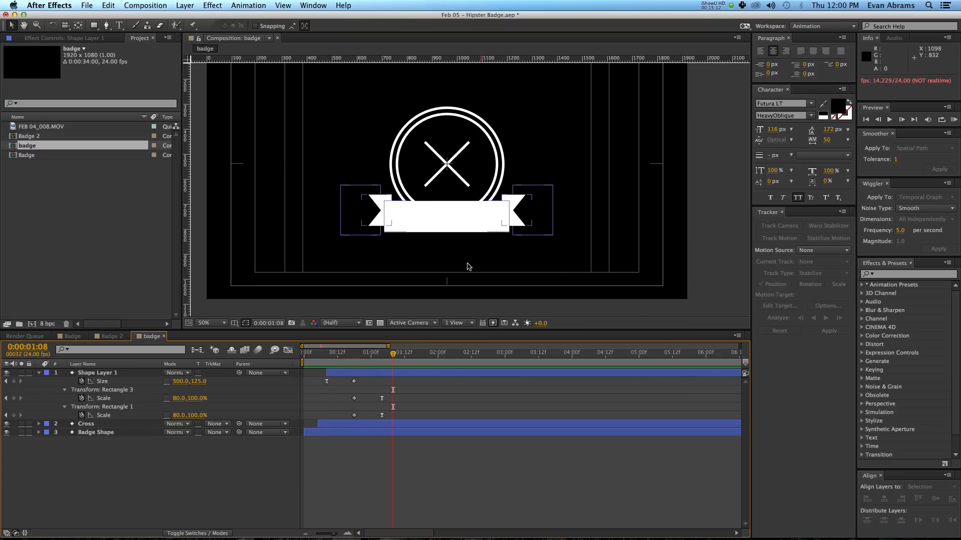
# - Set Shape Layer 1's Rotation to 180° so the ribbon ends hang below the banner, and preview the animation
pyautogui.click(389, 372)
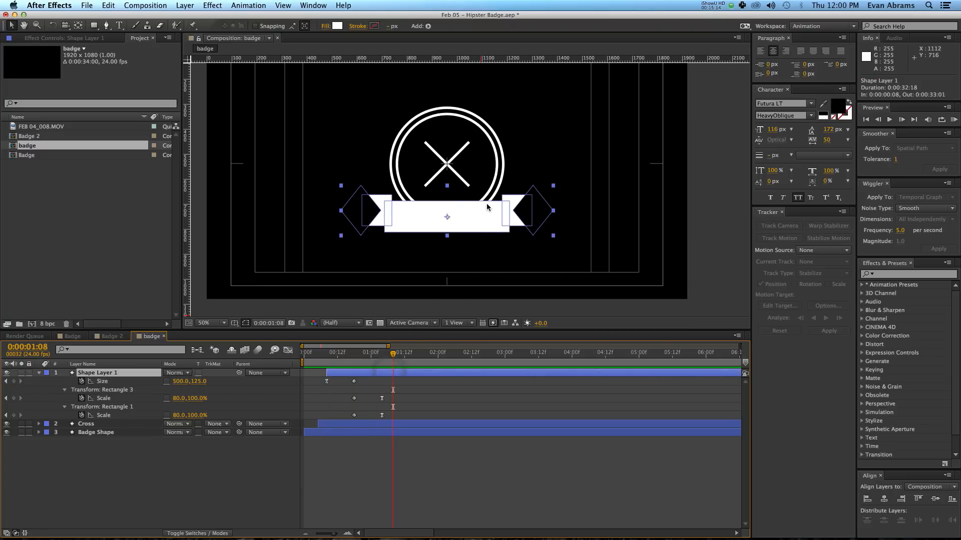
pyautogui.press('r')
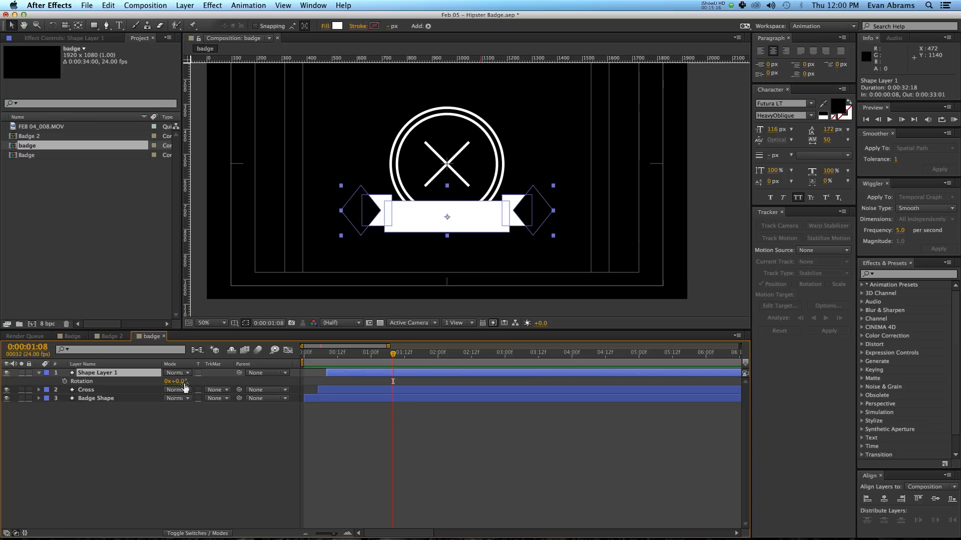
pyautogui.press('Return')
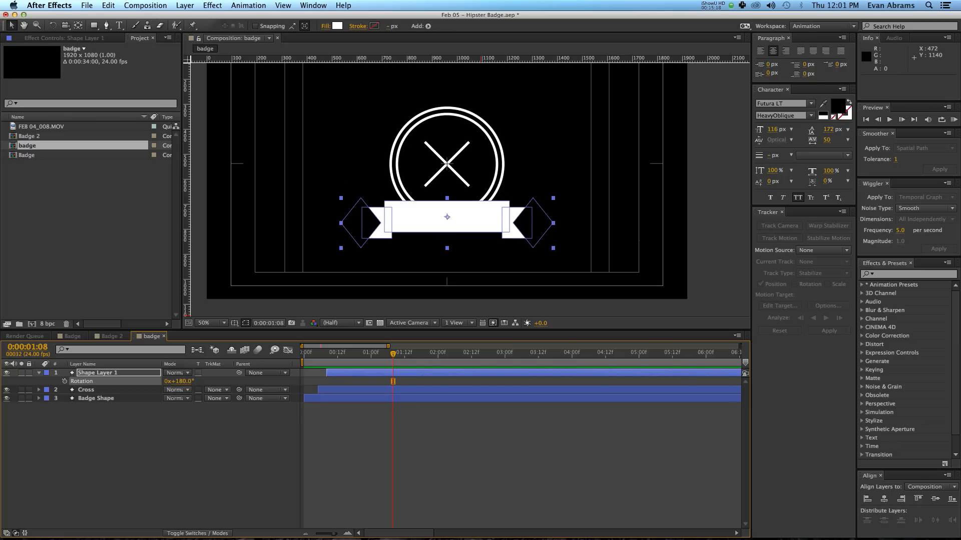
pyautogui.moveTo(473, 218); pyautogui.dragTo(472, 240)
pyautogui.click(423, 431)
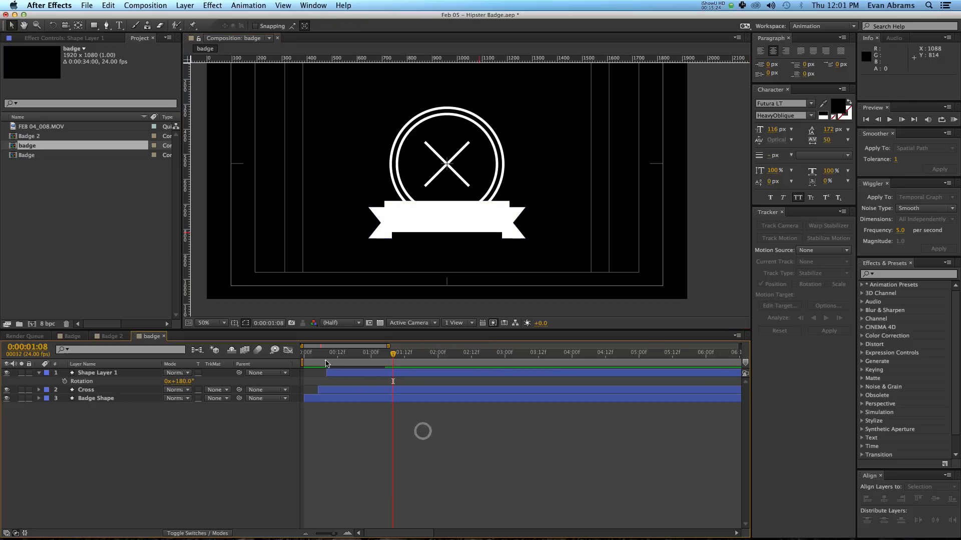
pyautogui.click(323, 361)
pyautogui.press('space')
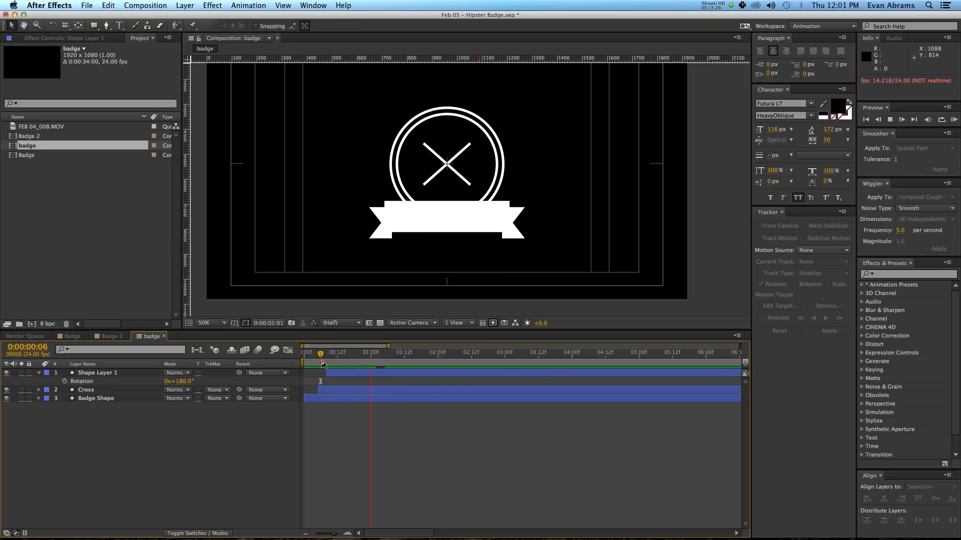
pyautogui.click(352, 371)
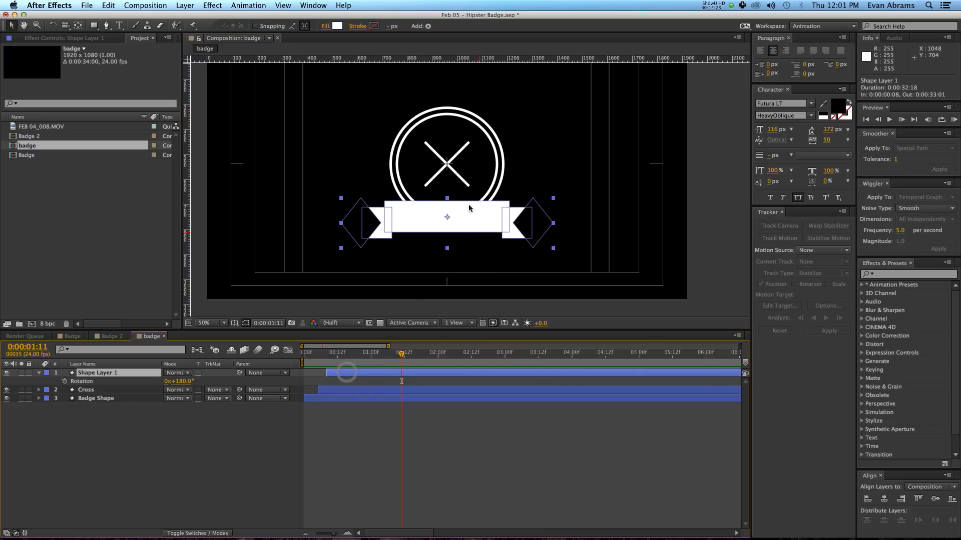
pyautogui.click(482, 418)
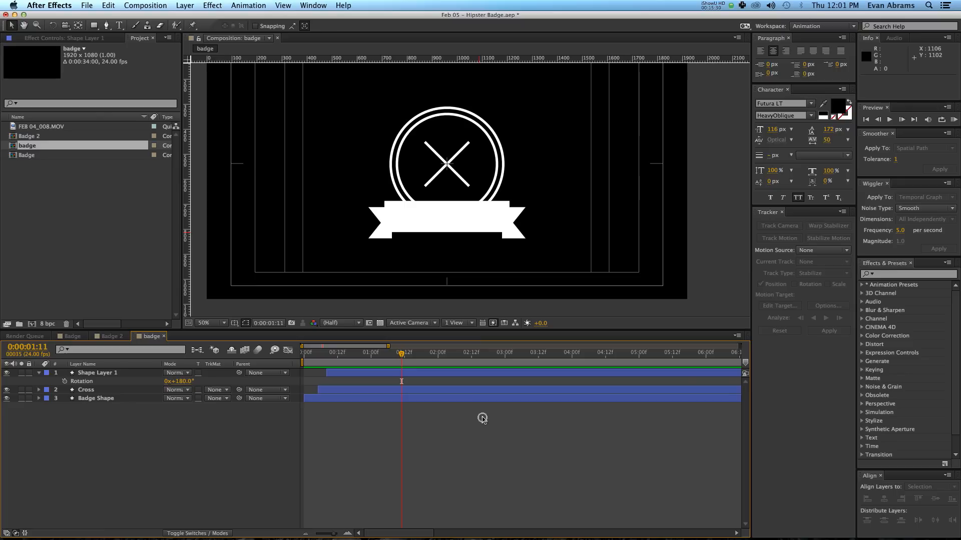
# - Add a text layer reading EXAMPLE over the white banner, keeping the work area at the full composition length
pyautogui.click(39, 373)
pyautogui.click(286, 467)
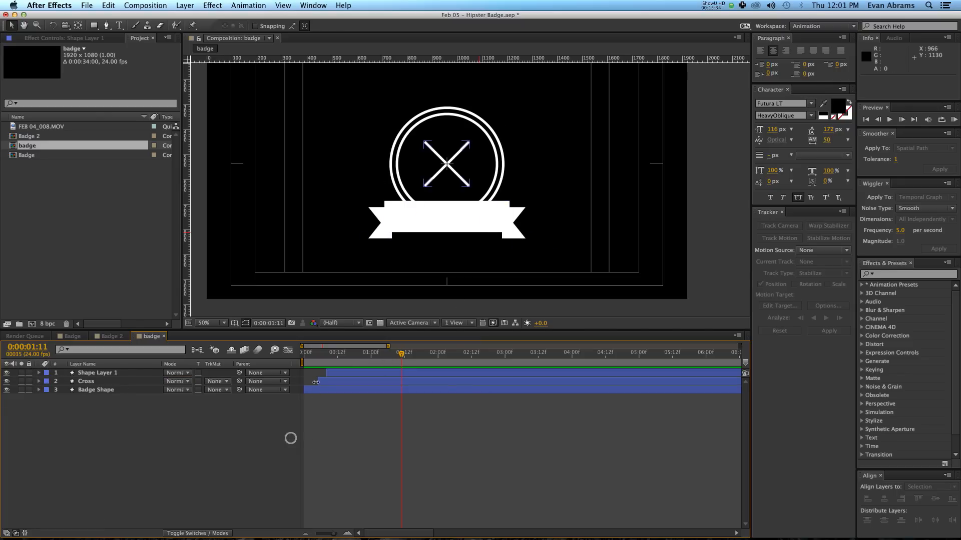
pyautogui.scroll(-3, 364, 314)
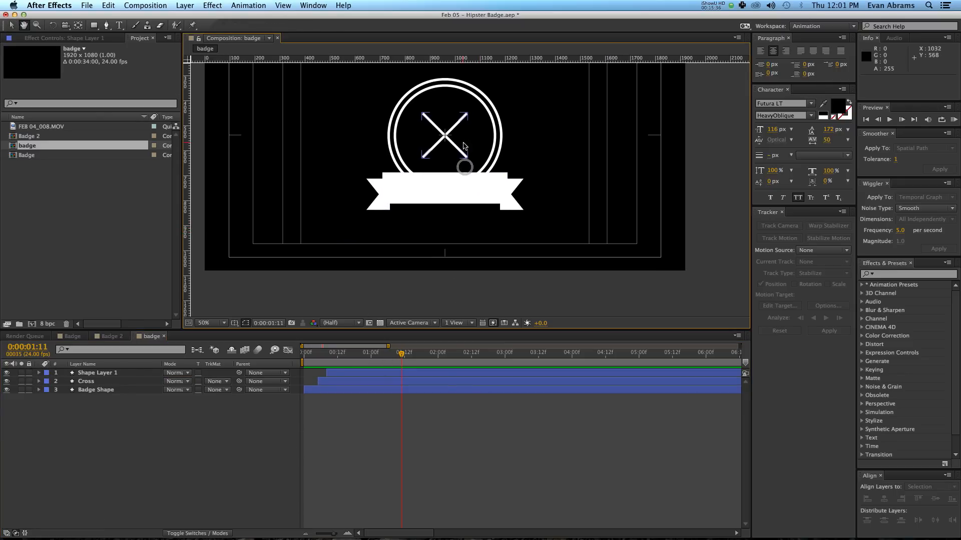
pyautogui.press('super+t')
pyautogui.click(430, 191)
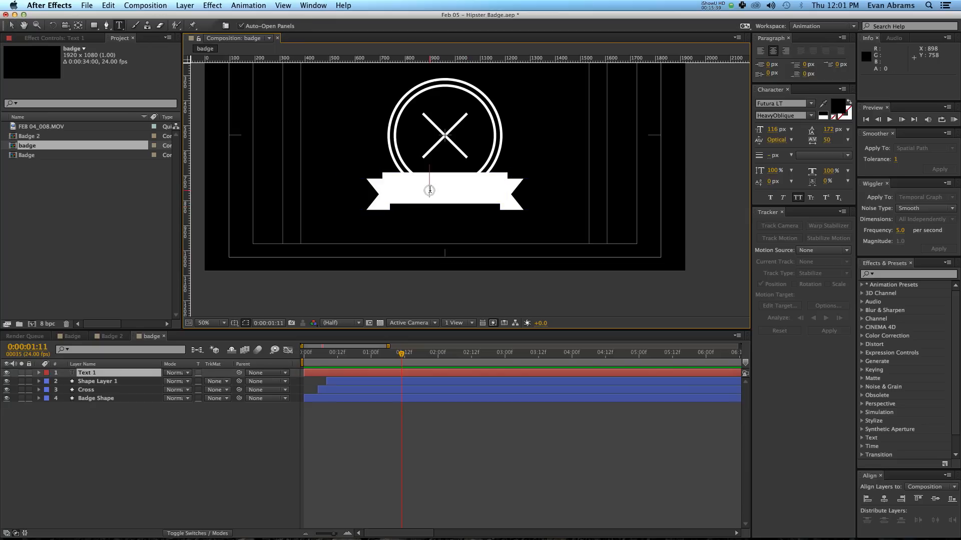
pyautogui.write('EXAMPLE')
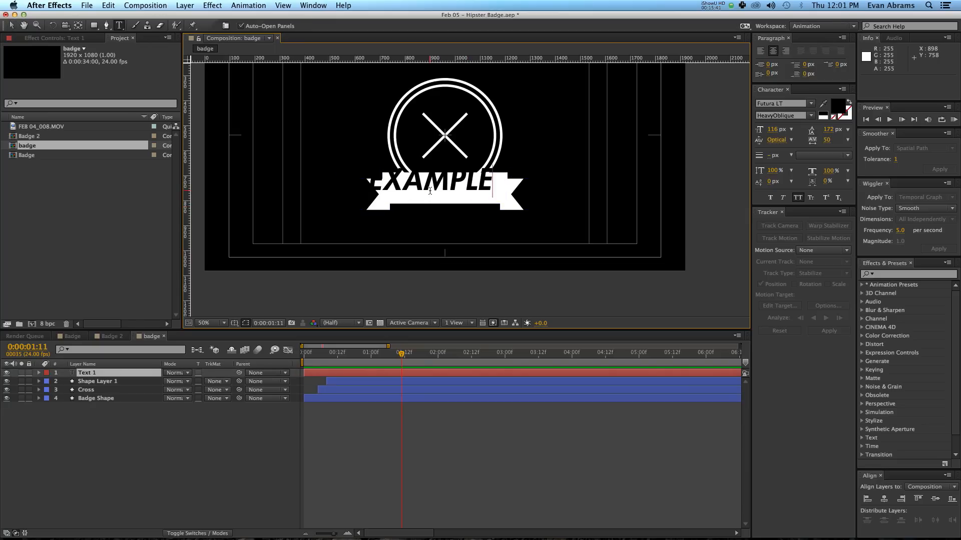
pyautogui.press('KP_Enter')
pyautogui.press('b')
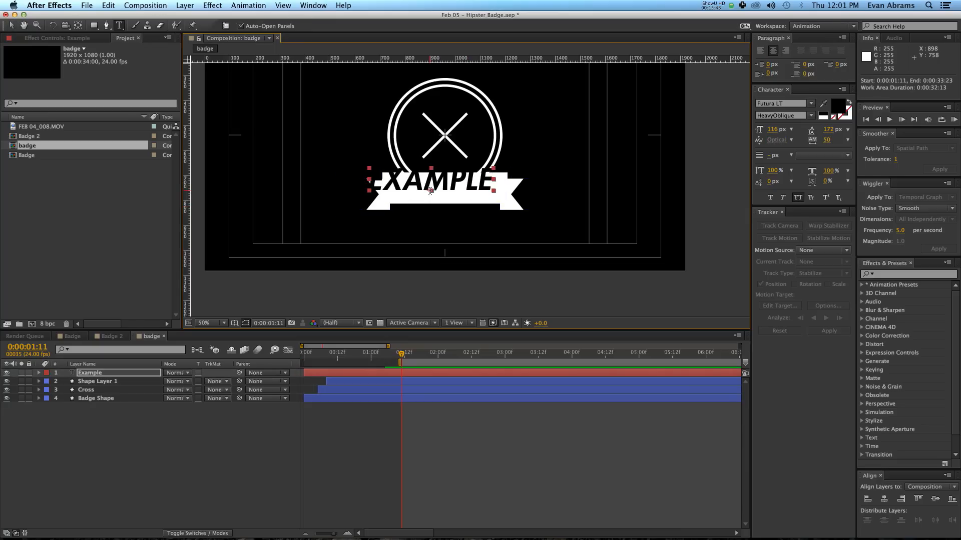
pyautogui.doubleClick(459, 365)
pyautogui.press('v')
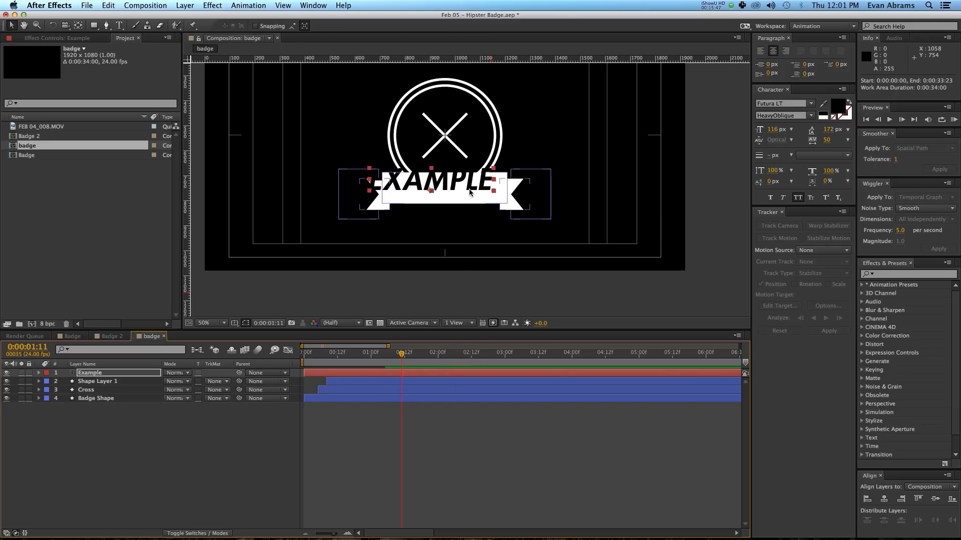
# - Move the EXAMPLE text onto the white banner, center it horizontally in the composition, and nudge it down slightly
pyautogui.moveTo(468, 190); pyautogui.dragTo(478, 197)
pyautogui.scroll(1, 471, 193)
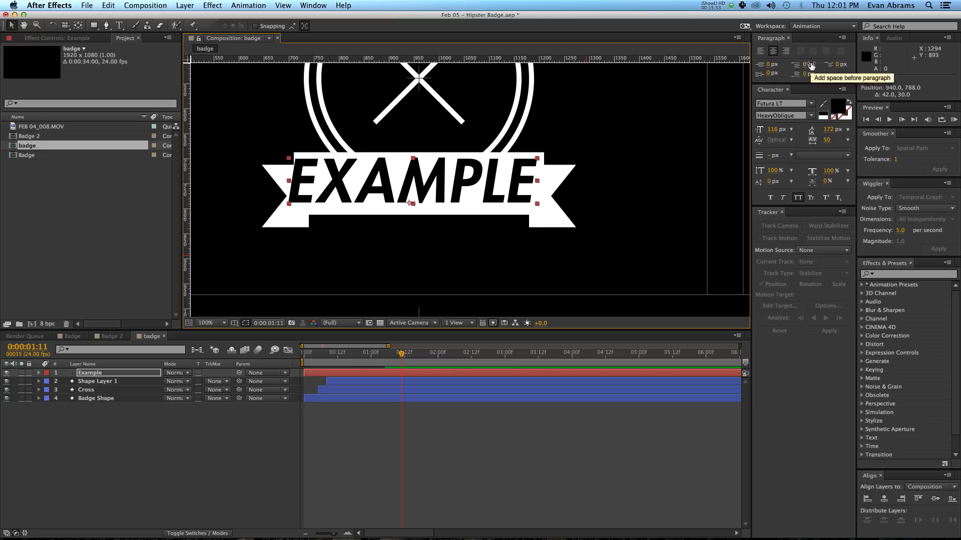
pyautogui.click(882, 500)
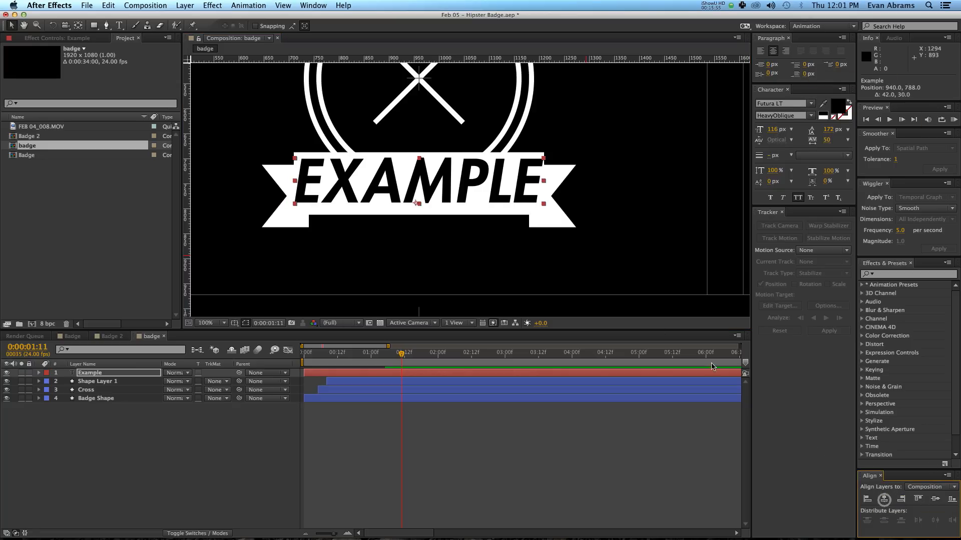
pyautogui.moveTo(414, 190); pyautogui.dragTo(414, 191)
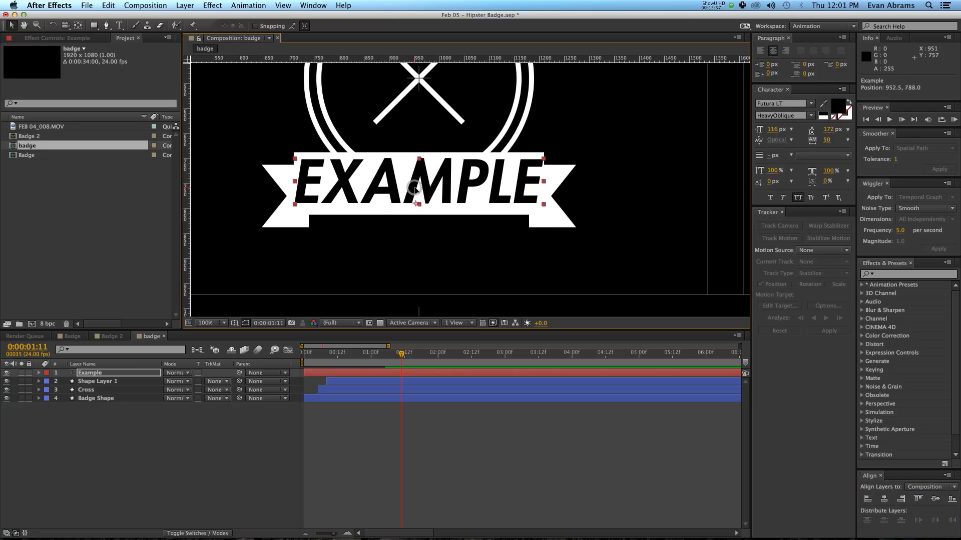
# - Change the EXAMPLE text's font style to Futura LT Heavy and recenter it on the banner
pyautogui.click(808, 119)
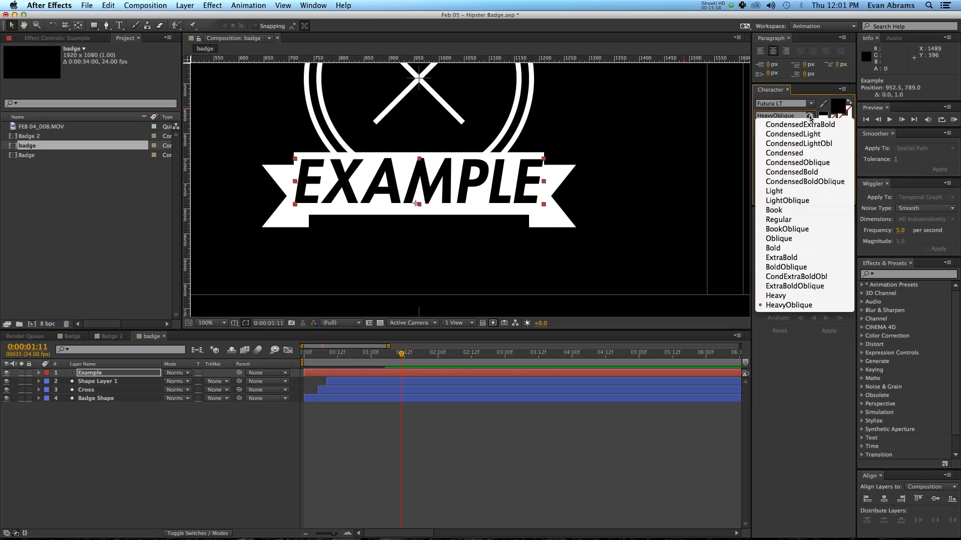
pyautogui.click(780, 295)
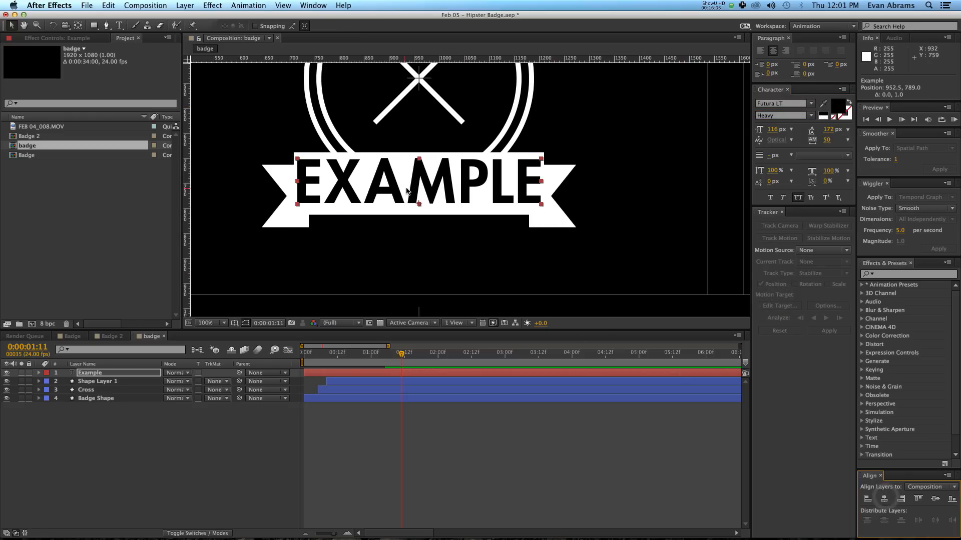
pyautogui.moveTo(404, 191); pyautogui.dragTo(408, 191)
pyautogui.scroll(-1, 492, 124)
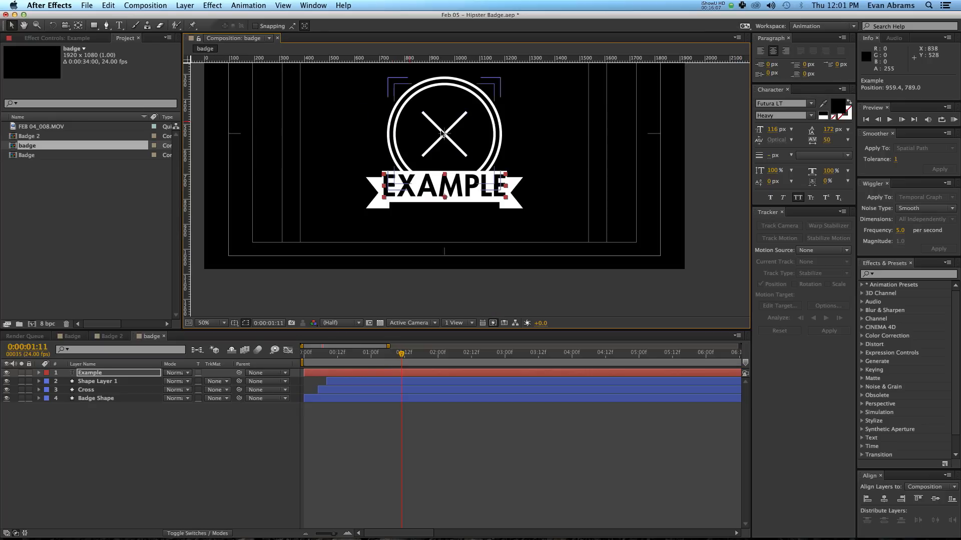
# - Set the EXAMPLE text to 100 px with tracking 116 and move it up slightly to sit centered on the banner
pyautogui.press('space')
pyautogui.moveTo(492, 124); pyautogui.dragTo(510, 156)
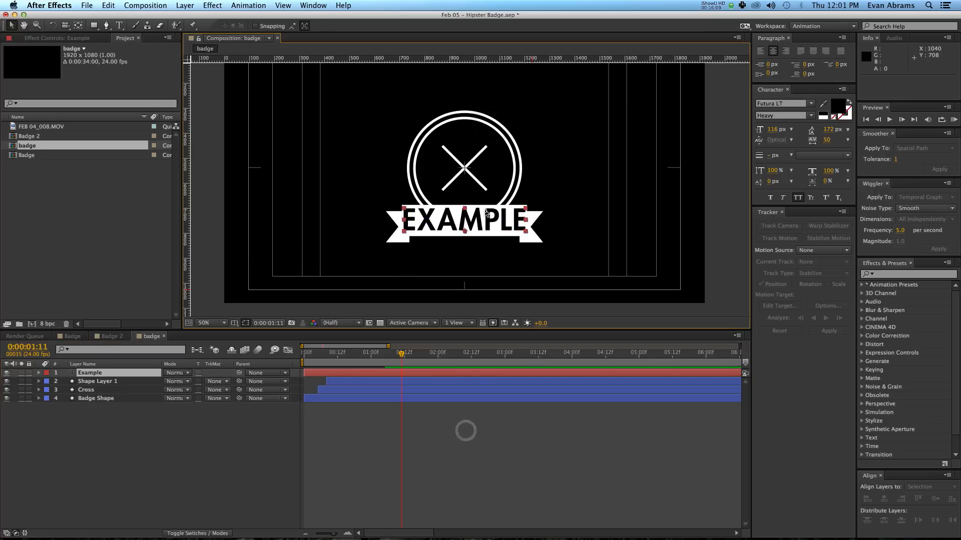
pyautogui.click(773, 129)
pyautogui.write('100')
pyautogui.press('Return')
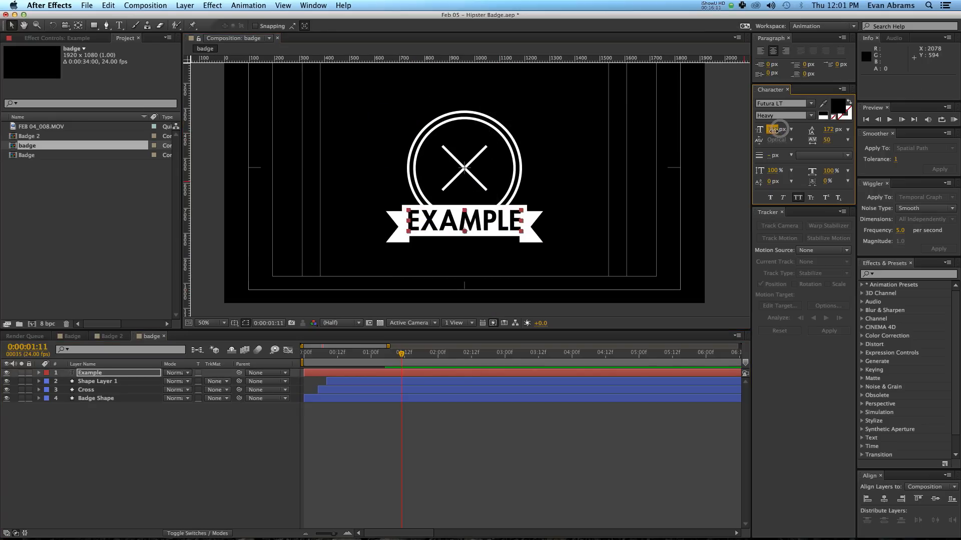
pyautogui.moveTo(826, 140); pyautogui.dragTo(854, 135)
pyautogui.moveTo(486, 222); pyautogui.dragTo(486, 221)
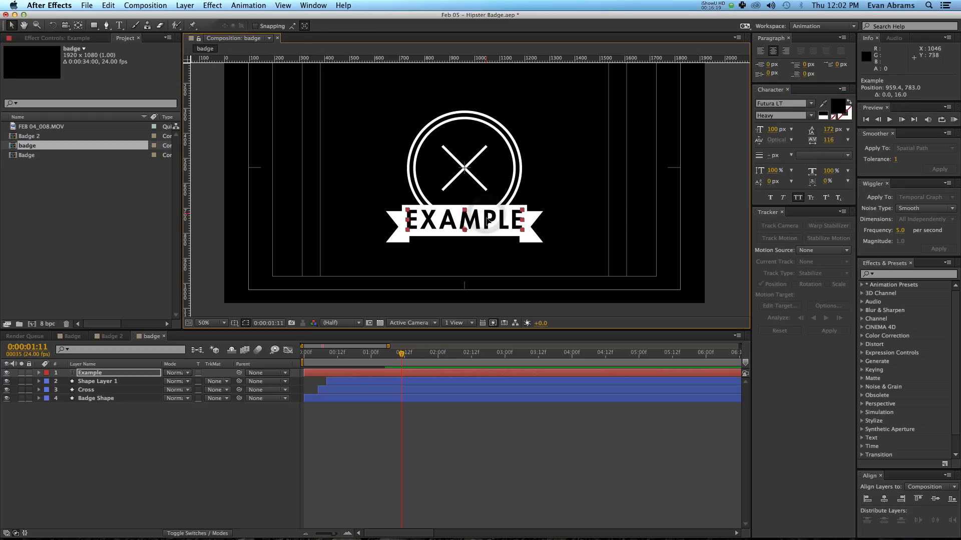
# - Make the Example text layer start at 0:00:00:17
pyautogui.moveTo(312, 352); pyautogui.dragTo(353, 352)
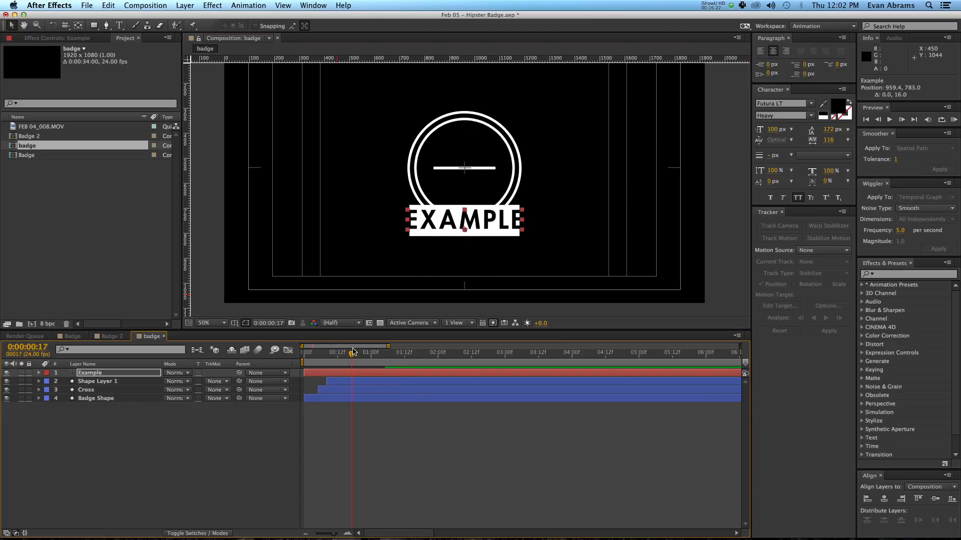
pyautogui.click(342, 373)
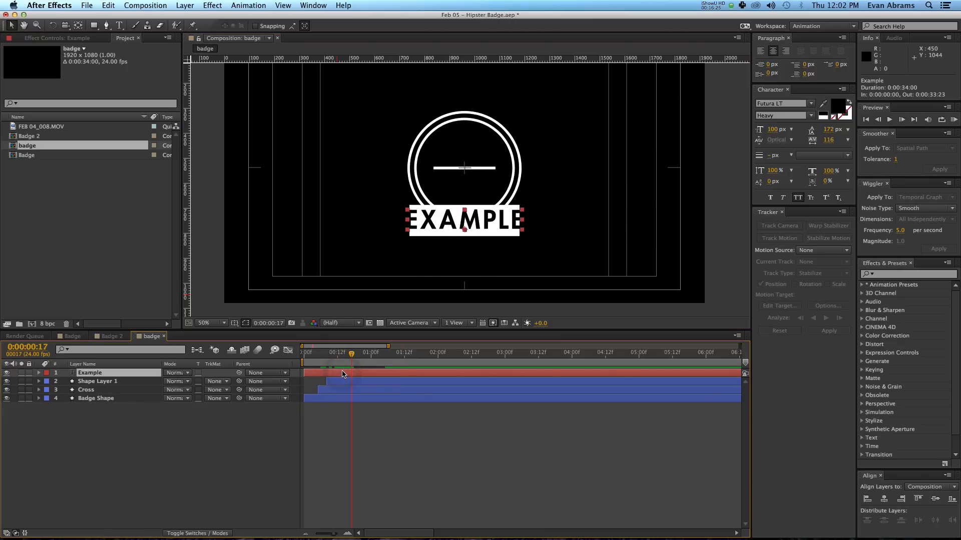
pyautogui.hotkey('alt', '[')
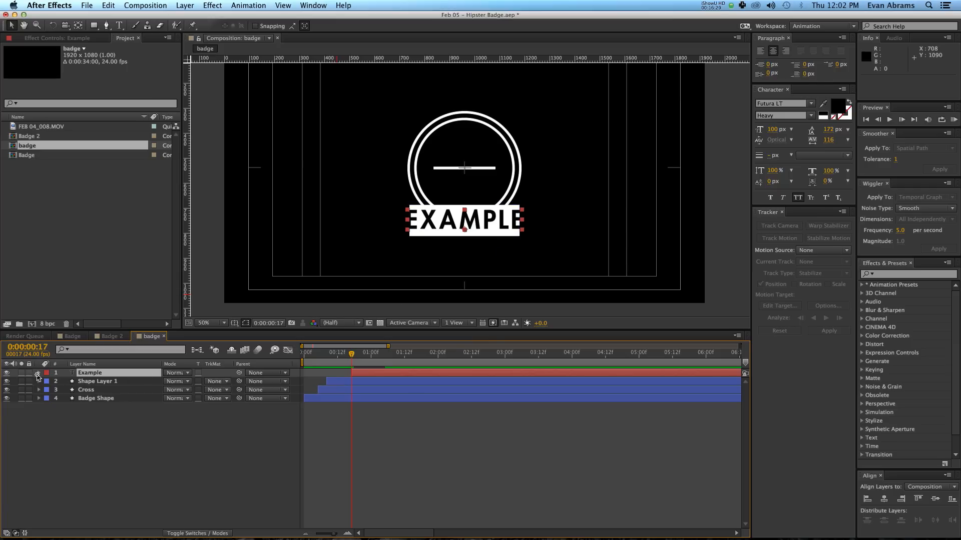
# - Add a text animator with Scale and Rotation to the Example layer, setting Scale to 0% and Rotation to 90°
pyautogui.click(38, 374)
pyautogui.click(228, 382)
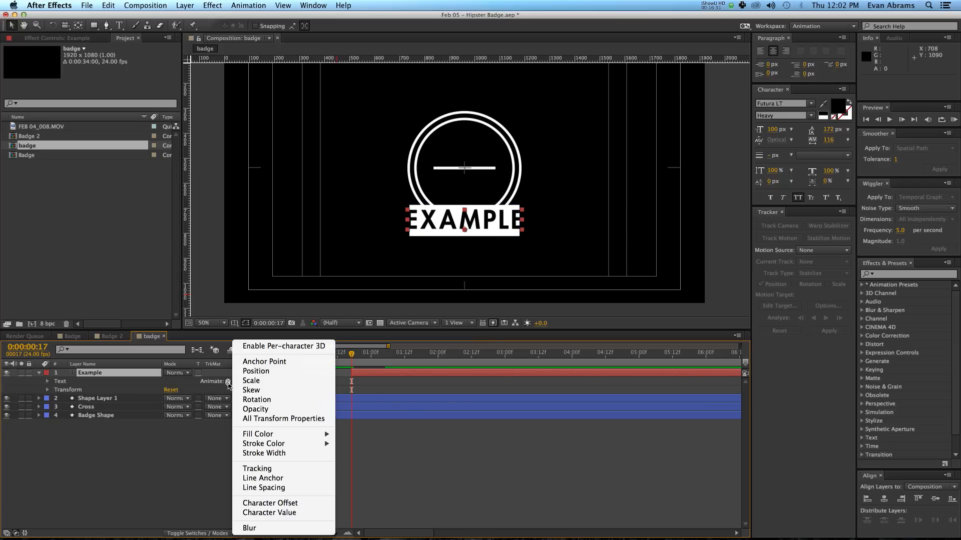
pyautogui.click(265, 385)
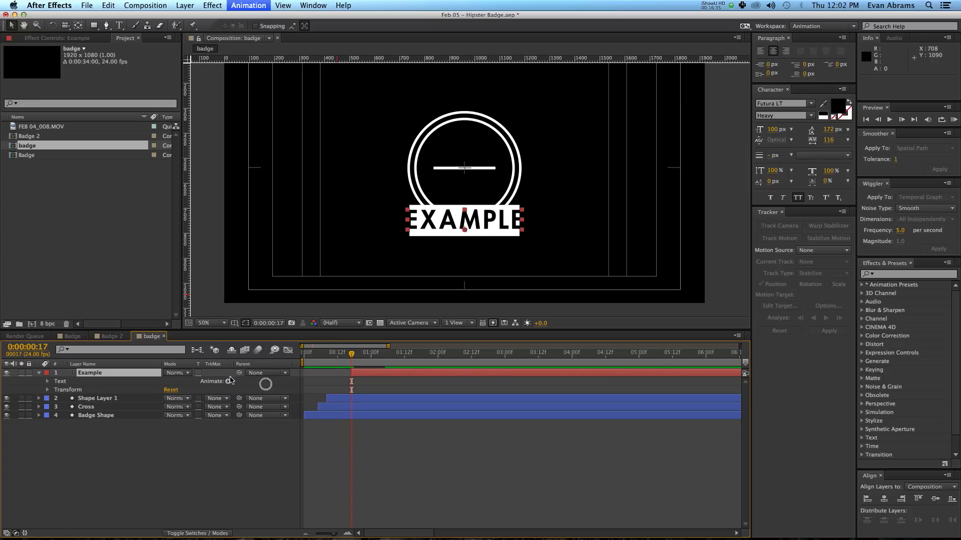
pyautogui.click(228, 415)
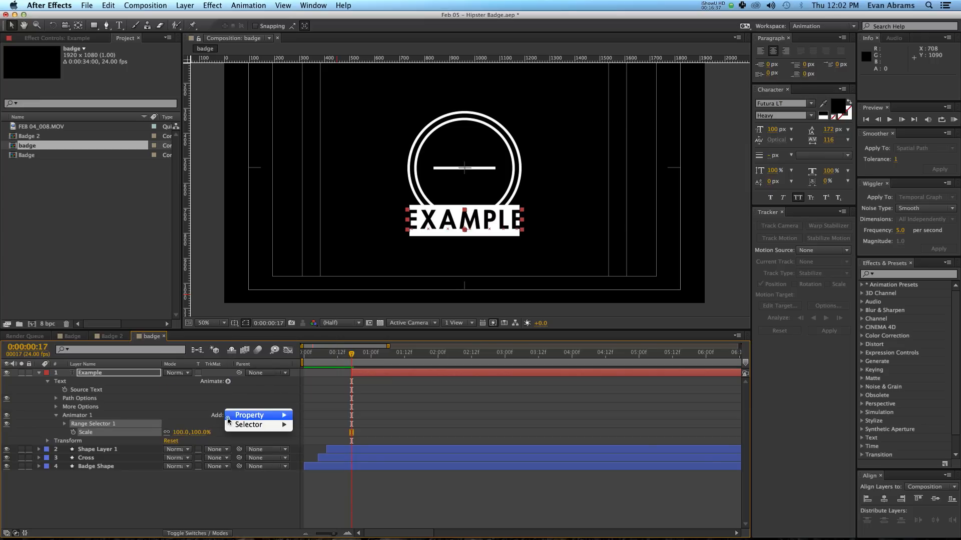
pyautogui.moveTo(235, 416)
pyautogui.click(311, 399)
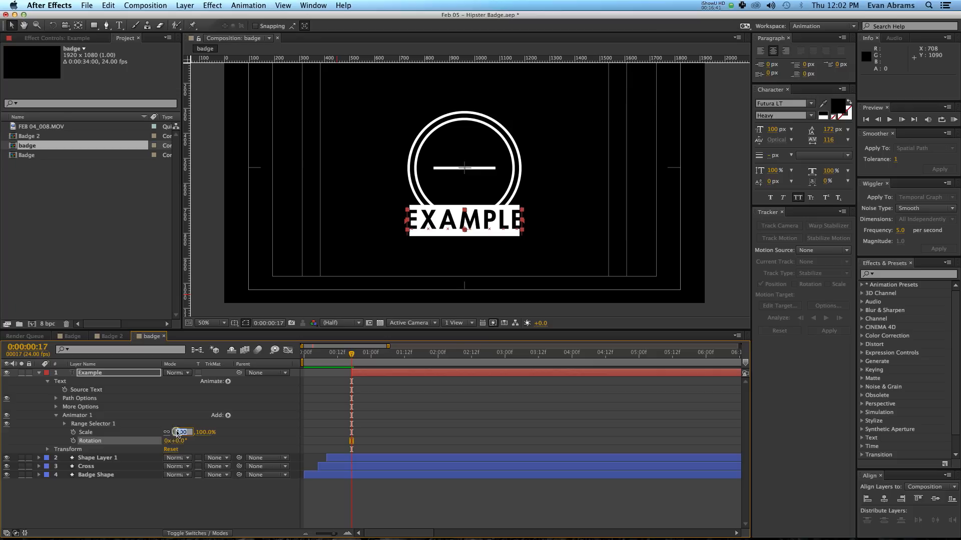
pyautogui.press('Tab')
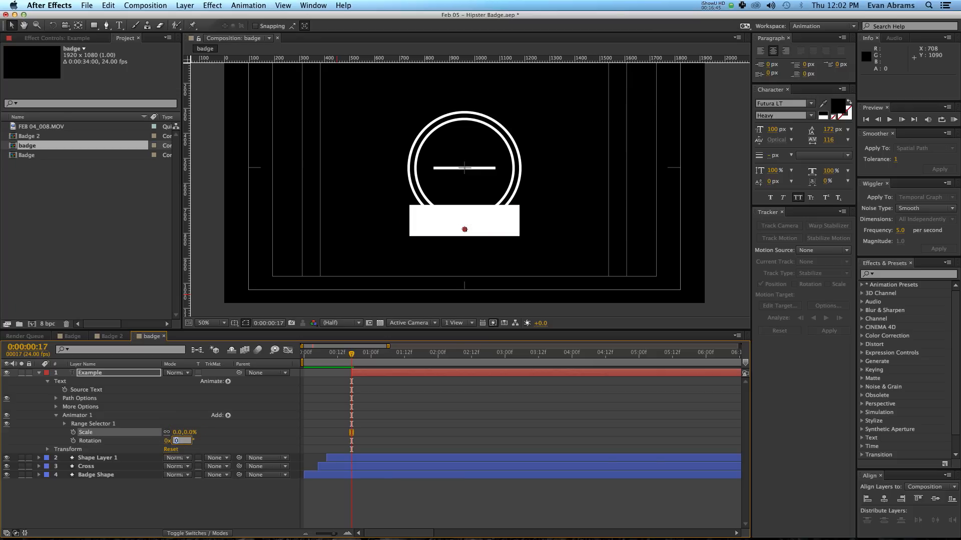
pyautogui.press('Return')
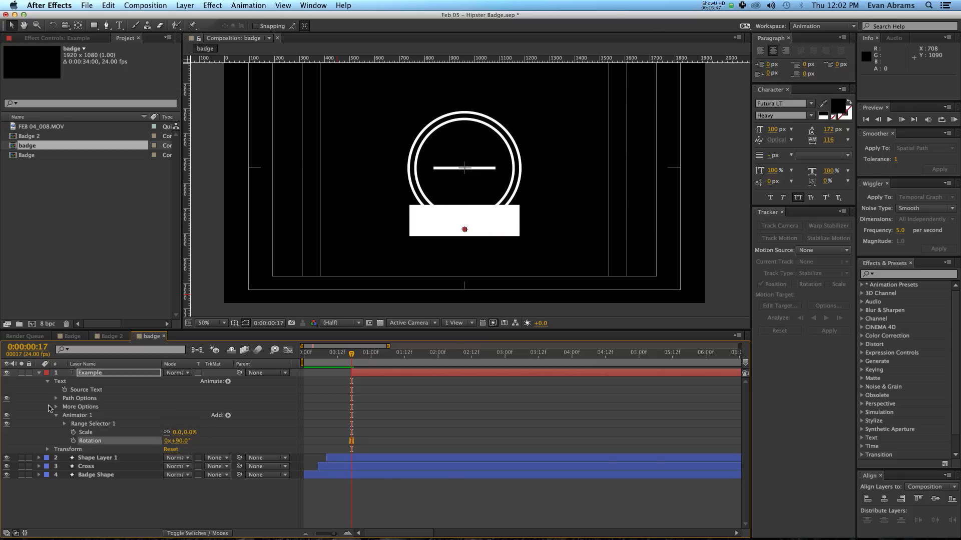
# - Keyframe Range Selector 1's Start from 0% at 0:00:00:17 to 100% at 0:00:01:13, and preview the text reveal
pyautogui.click(56, 415)
pyautogui.click(56, 415)
pyautogui.click(62, 423)
pyautogui.click(64, 424)
pyautogui.click(82, 432)
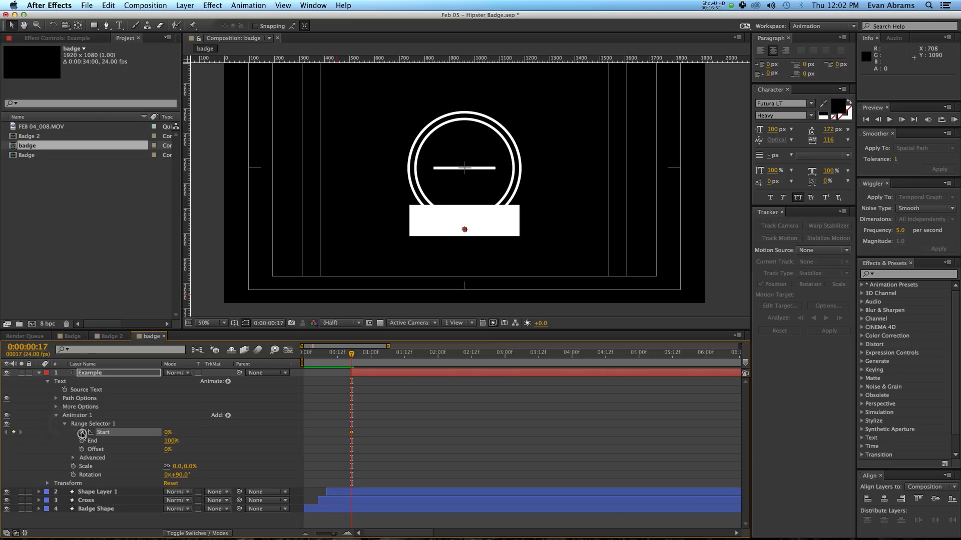
pyautogui.press('space')
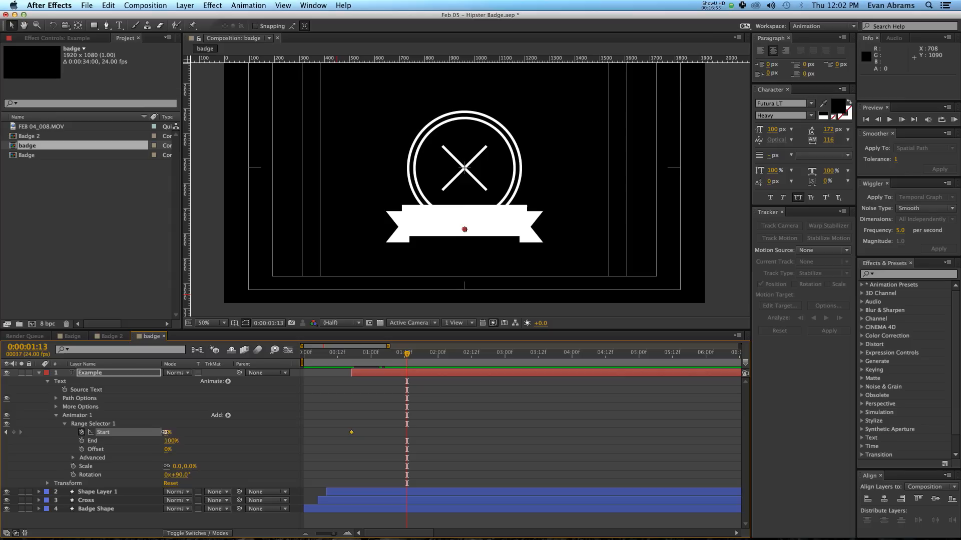
pyautogui.moveTo(165, 433); pyautogui.dragTo(215, 433)
pyautogui.moveTo(393, 355); pyautogui.dragTo(351, 369)
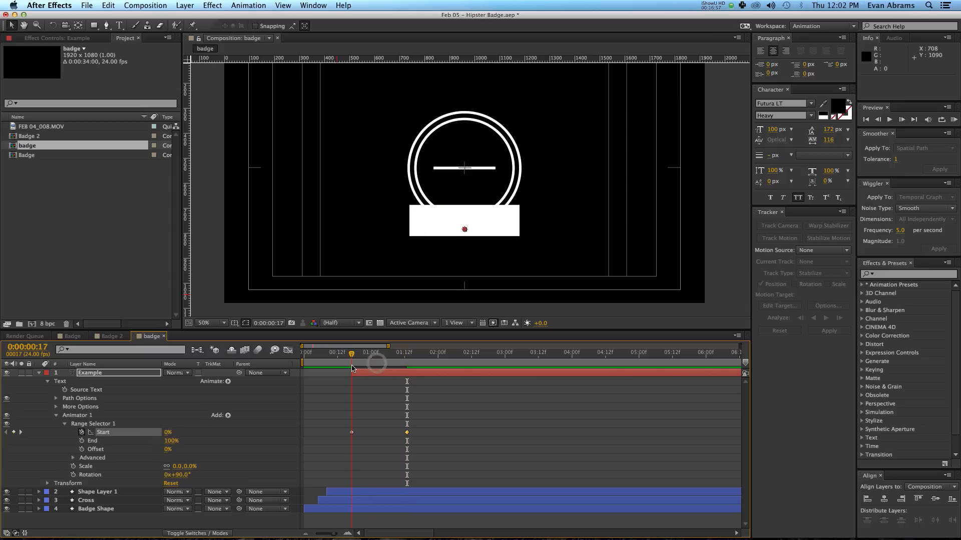
pyautogui.press('space')
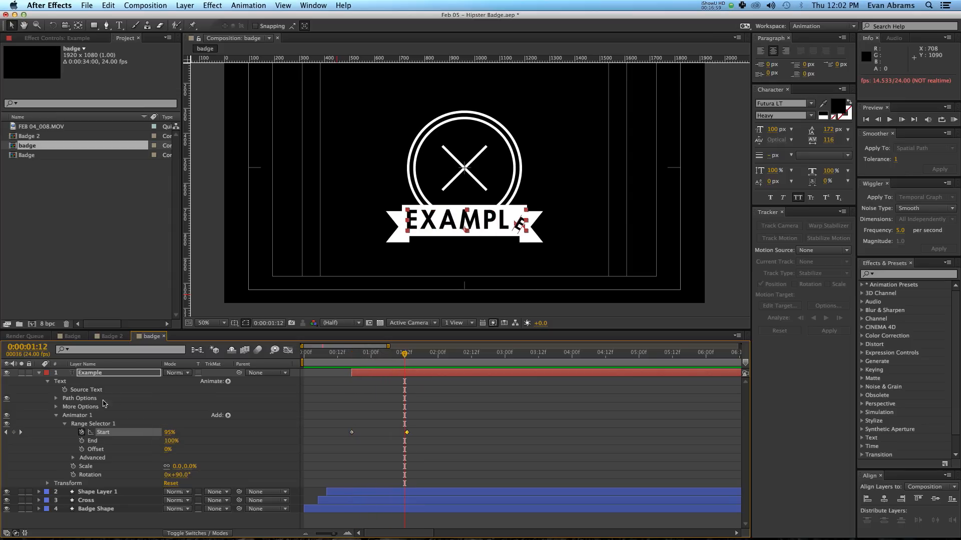
# - Set the text's Grouping Alignment to 0, -50% so the letters scale from their centers, and preview the reveal
pyautogui.click(56, 407)
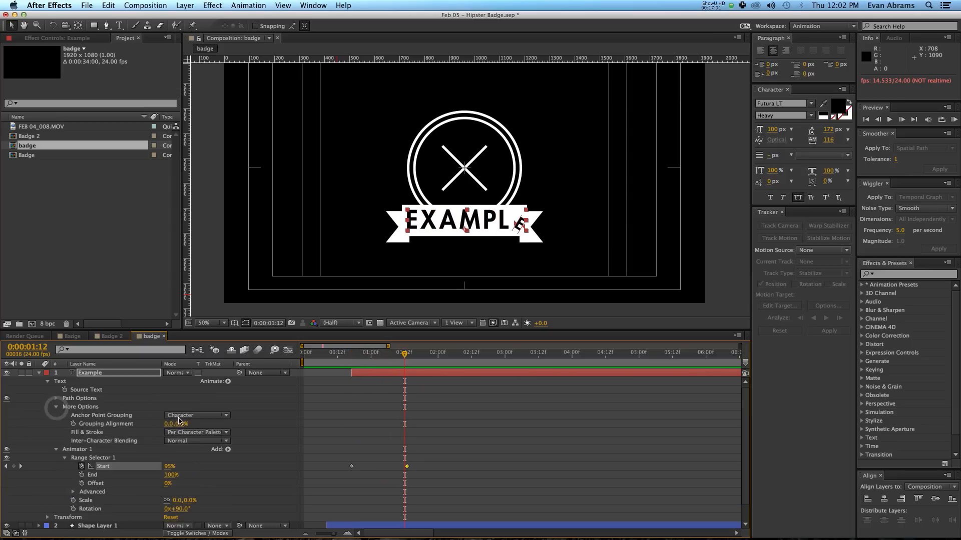
pyautogui.moveTo(178, 422); pyautogui.dragTo(164, 425)
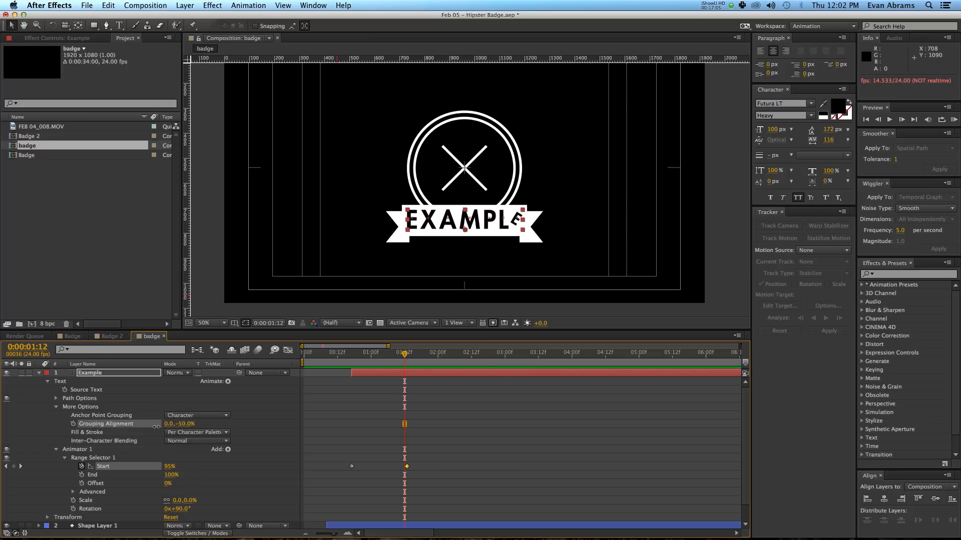
pyautogui.moveTo(156, 427); pyautogui.dragTo(156, 427)
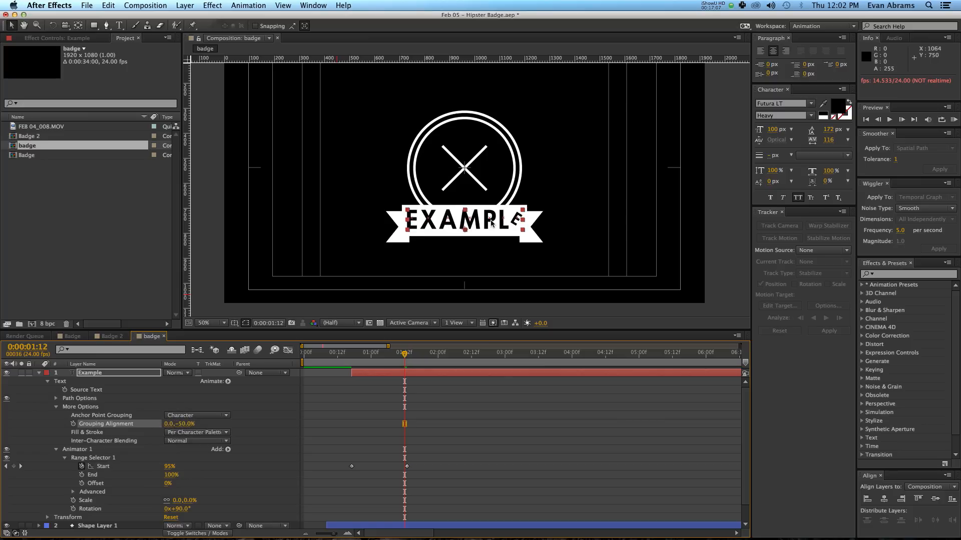
pyautogui.moveTo(404, 354); pyautogui.dragTo(352, 359)
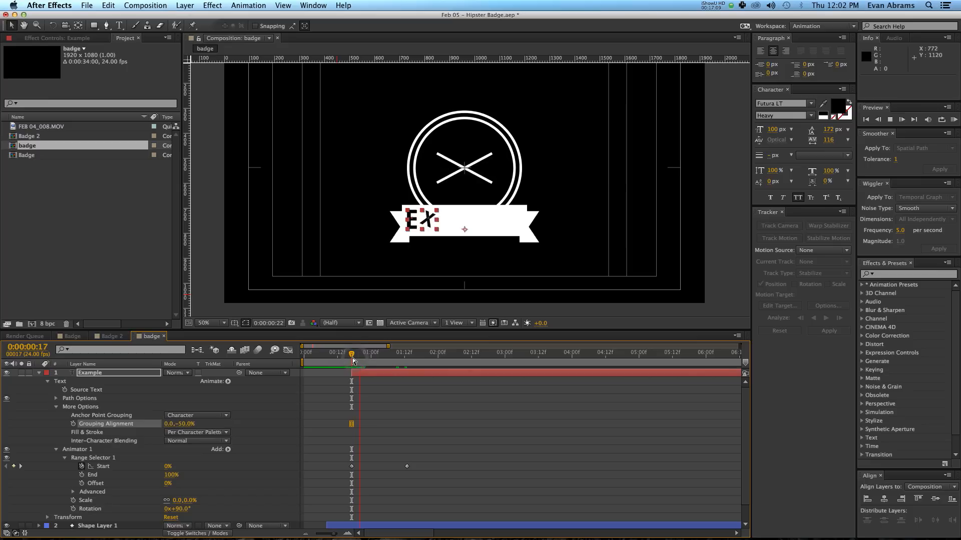
pyautogui.press('space')
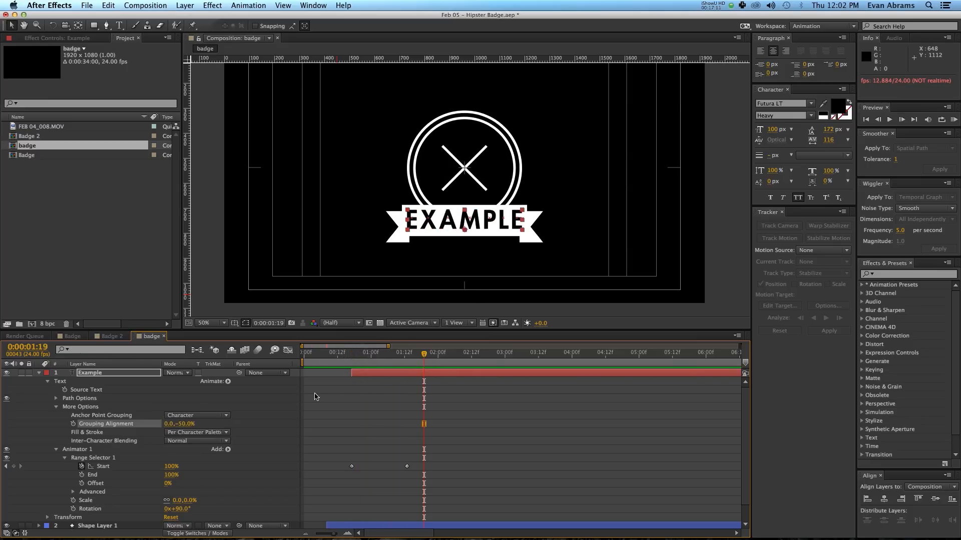
# - Set Range Selector 1's advanced Ease Low to 100% and preview the letter animation
pyautogui.click(74, 492)
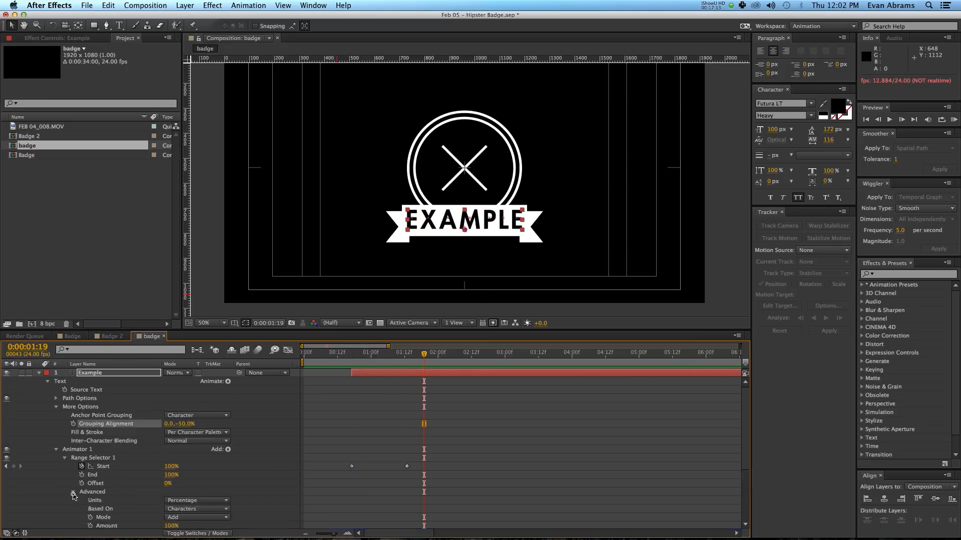
pyautogui.scroll(-3, 76, 495)
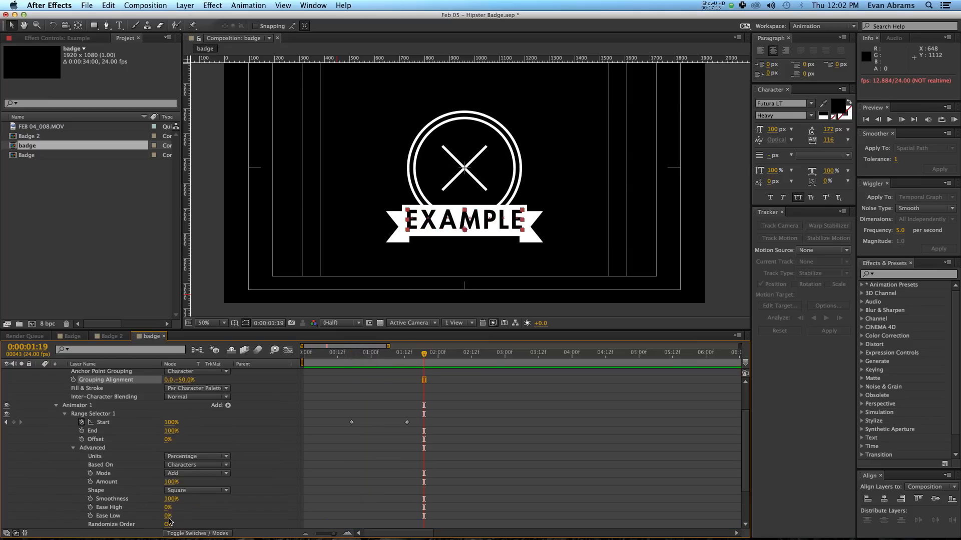
pyautogui.moveTo(167, 517); pyautogui.dragTo(299, 504)
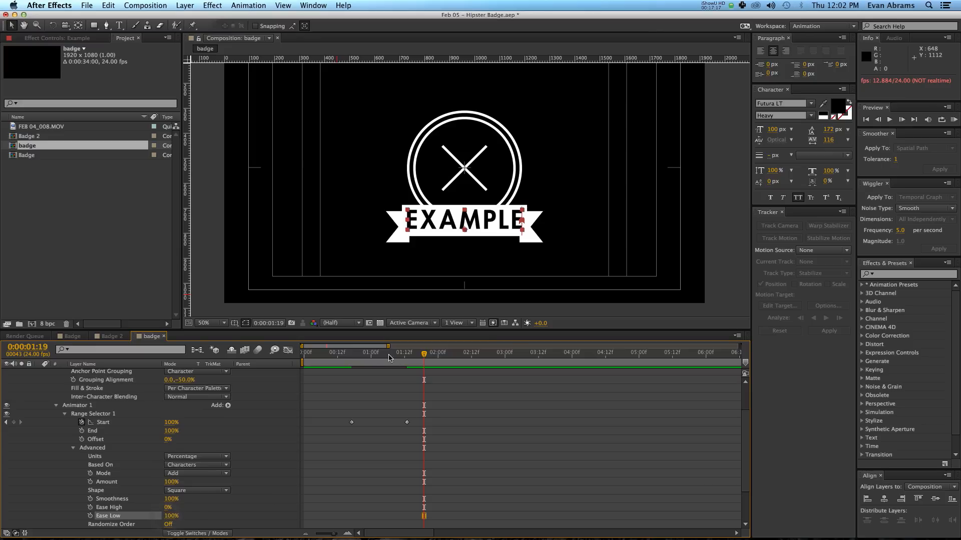
pyautogui.moveTo(368, 358); pyautogui.dragTo(358, 364)
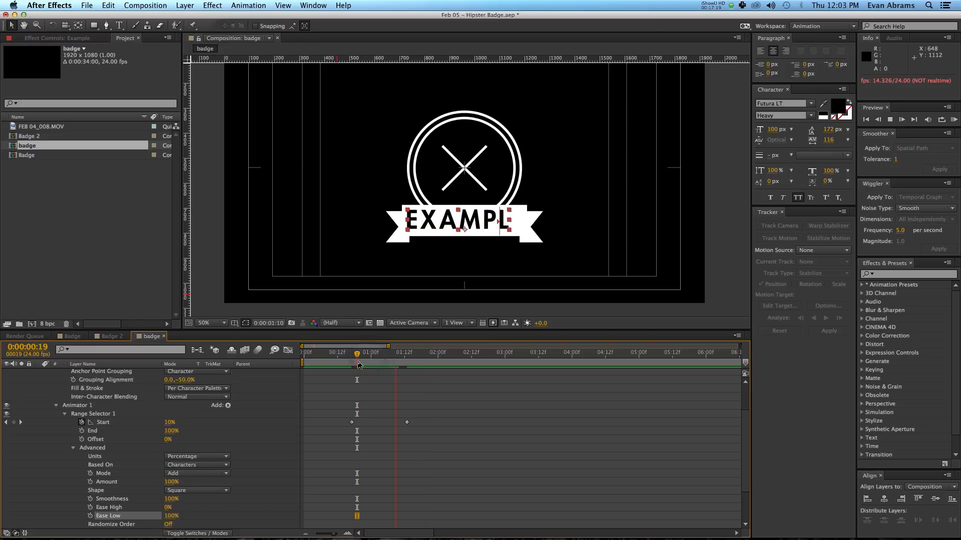
pyautogui.click(381, 377)
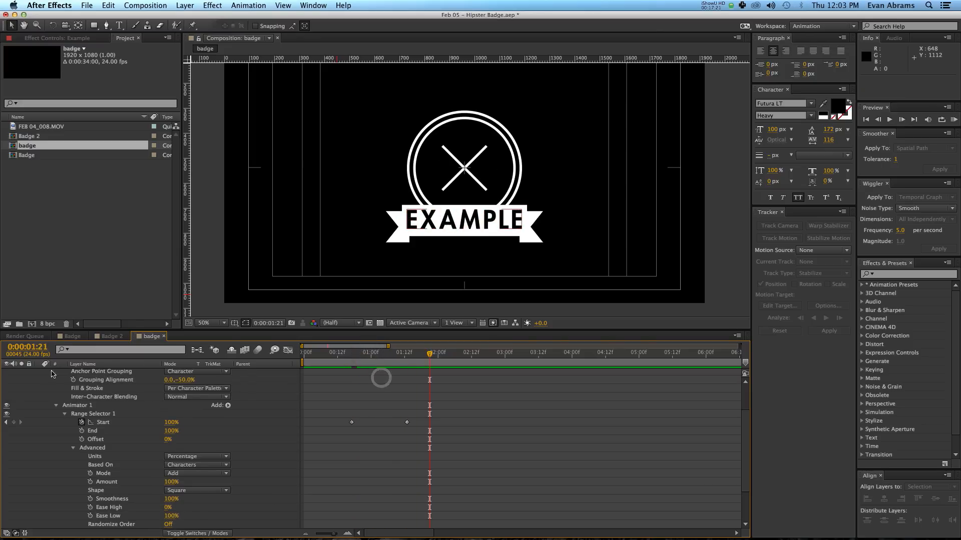
# - Replay the complete badge animation from the beginning and select the Example layer
pyautogui.scroll(2, 409, 395)
pyautogui.press('KP_0')
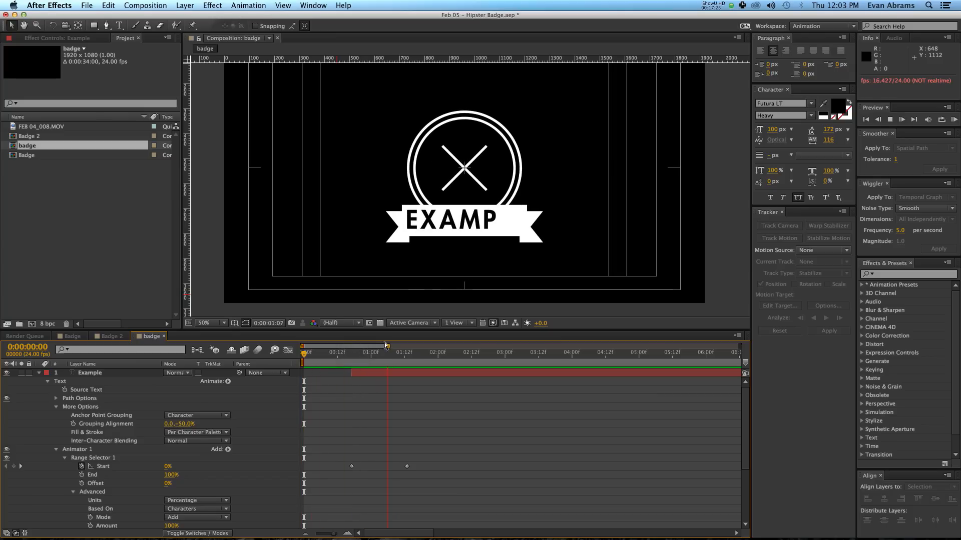
pyautogui.press('space')
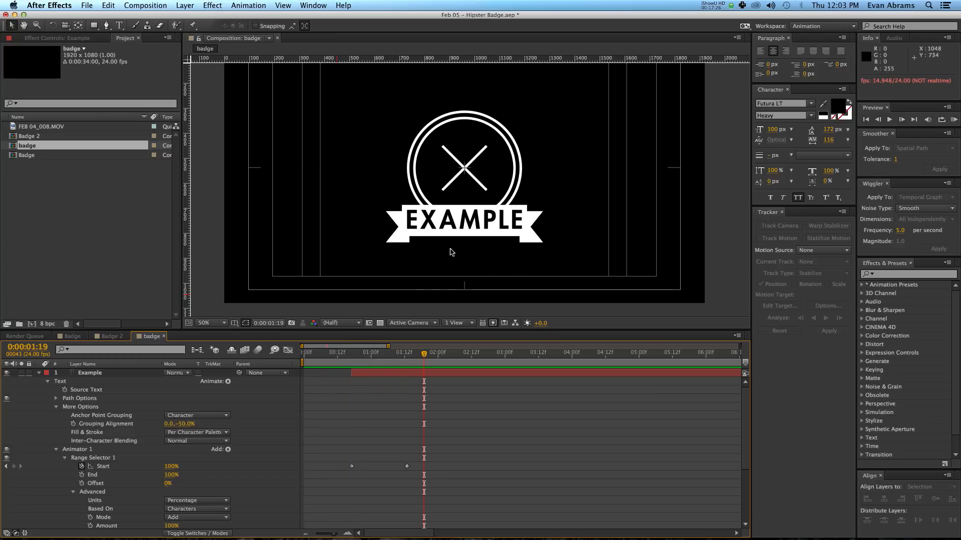
pyautogui.click(427, 373)
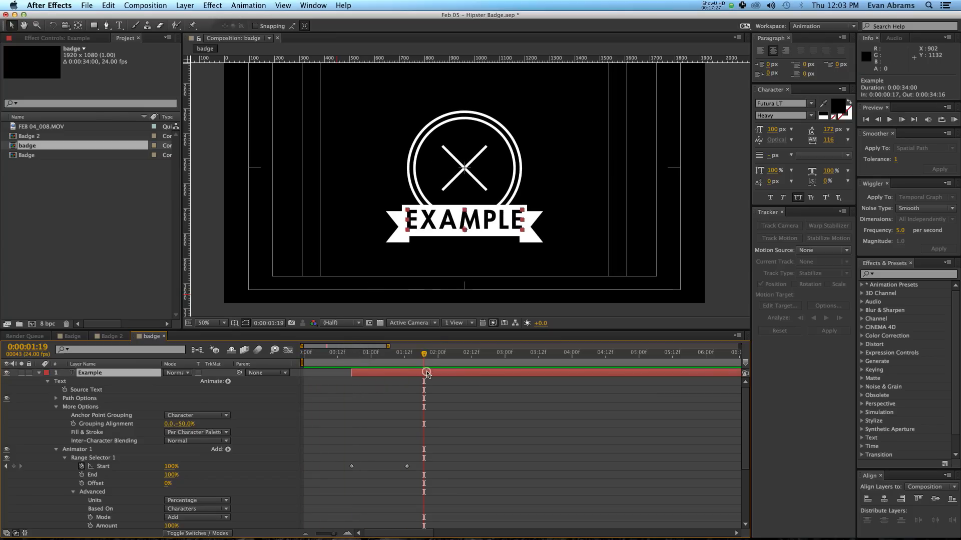
# - Duplicate the Example text layer and place the copy straight down, about 142 px below the original, beneath the ribbon
pyautogui.click(39, 374)
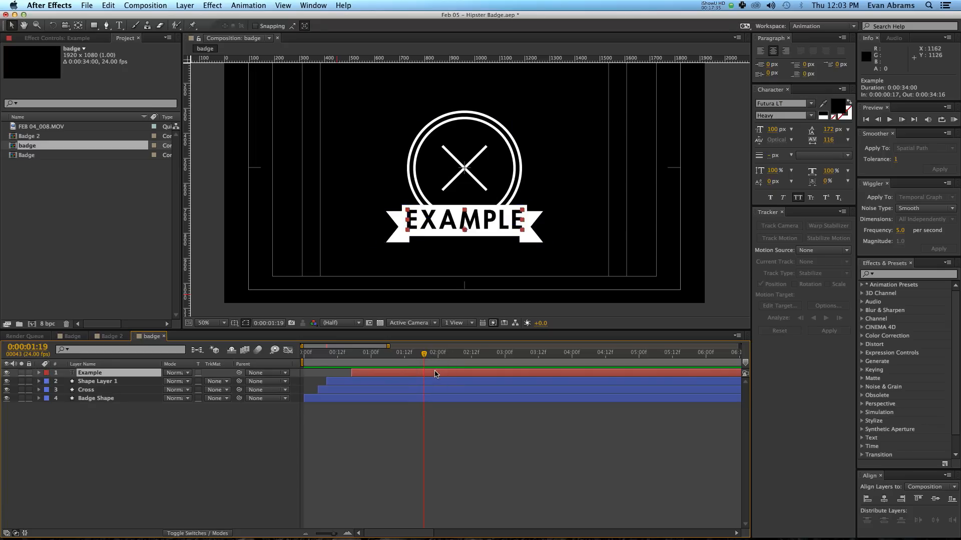
pyautogui.hotkey('ctrl', 'd')
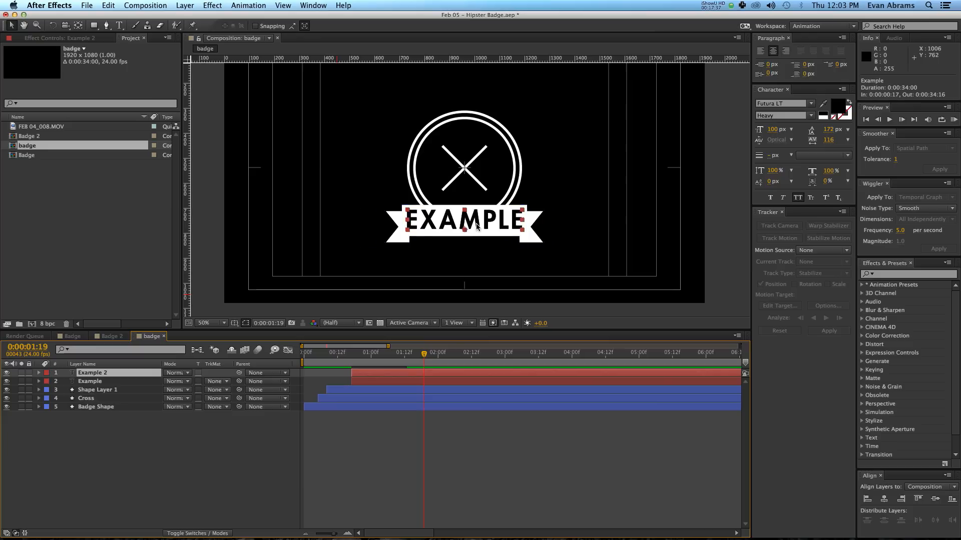
pyautogui.moveTo(474, 225); pyautogui.dragTo(470, 261)
# - Replace the wording of the duplicated text below the ribbon with "EST. 2014"
pyautogui.doubleClick(480, 255)
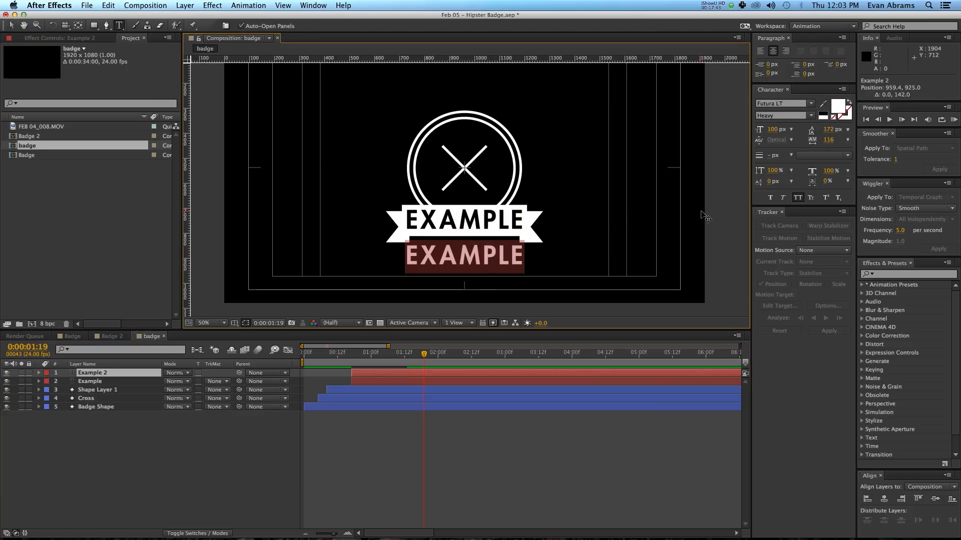
pyautogui.write('EST')
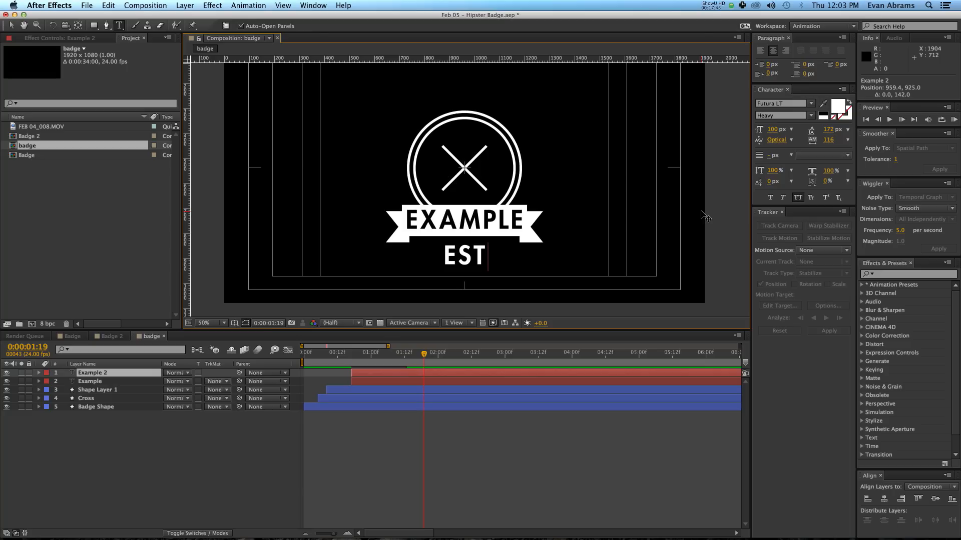
pyautogui.write('. 2014')
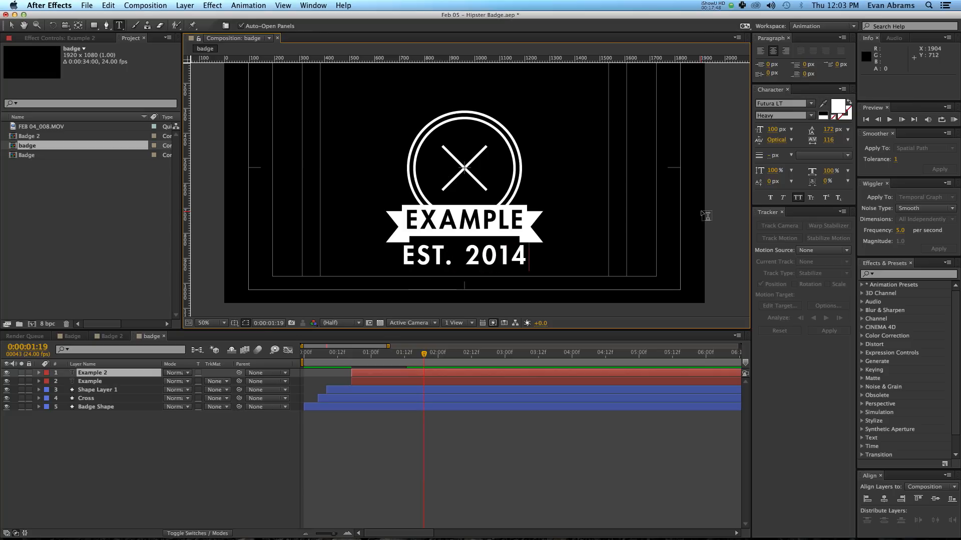
pyautogui.press('KP_Enter')
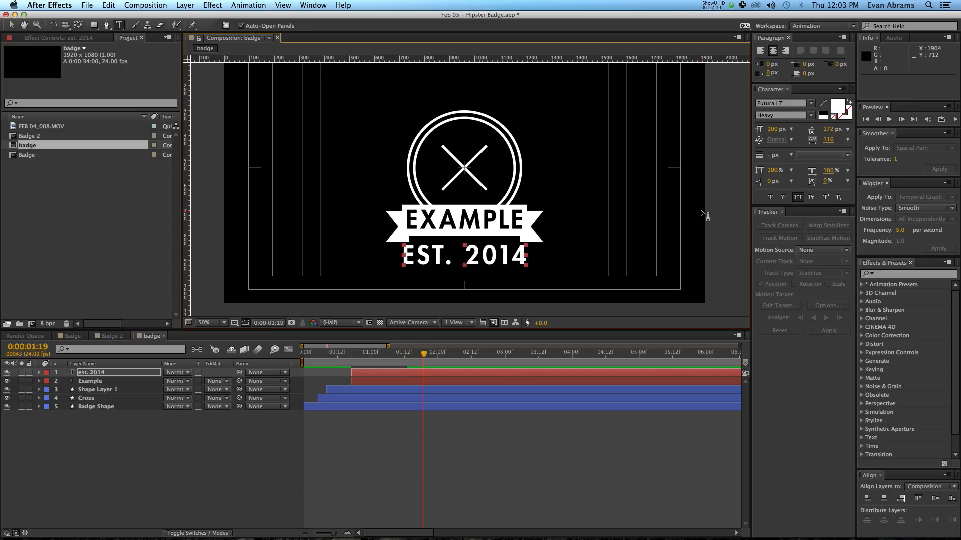
pyautogui.press('v')
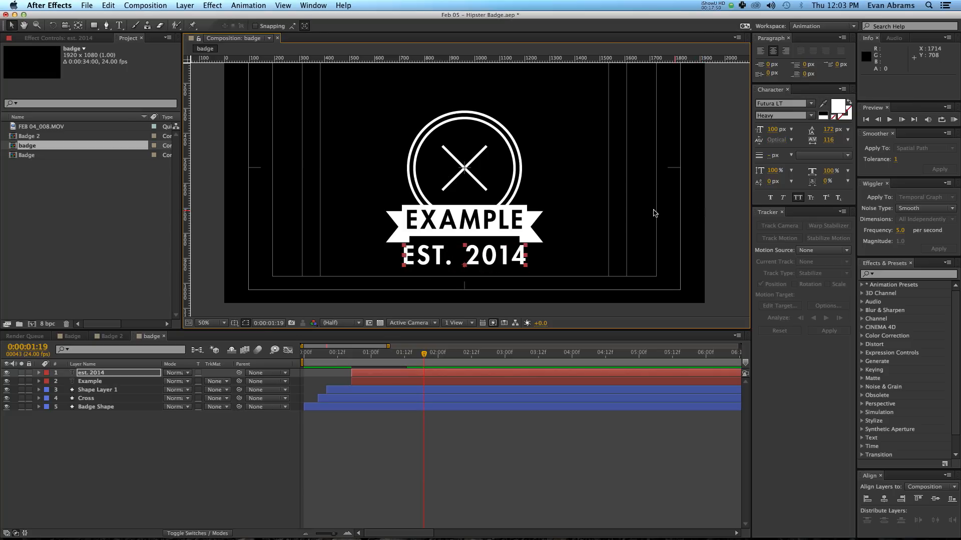
# - Reduce the EST. 2014 text to a 47 px font size and raise it about 36 px toward the ribbon
pyautogui.click(503, 255)
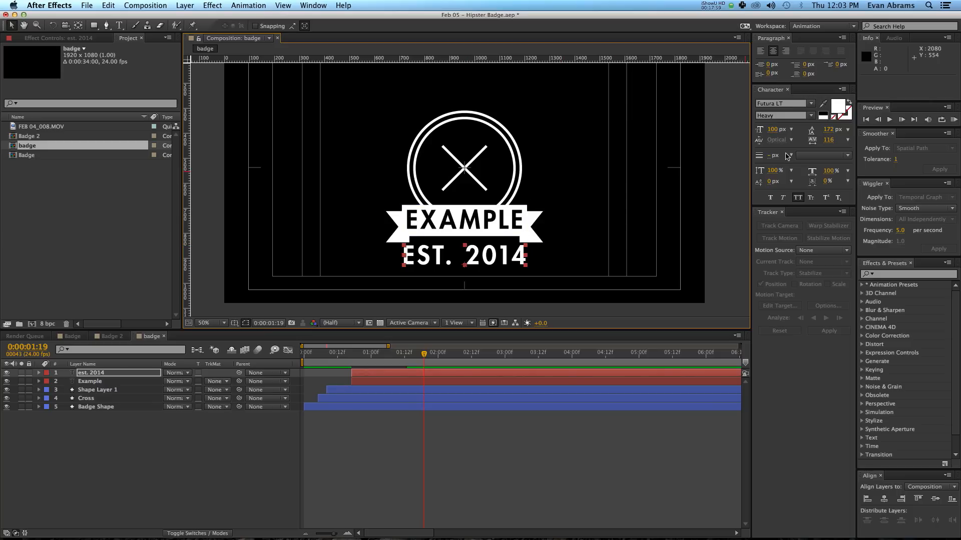
pyautogui.moveTo(775, 130); pyautogui.dragTo(761, 130)
pyautogui.moveTo(480, 268); pyautogui.dragTo(480, 258)
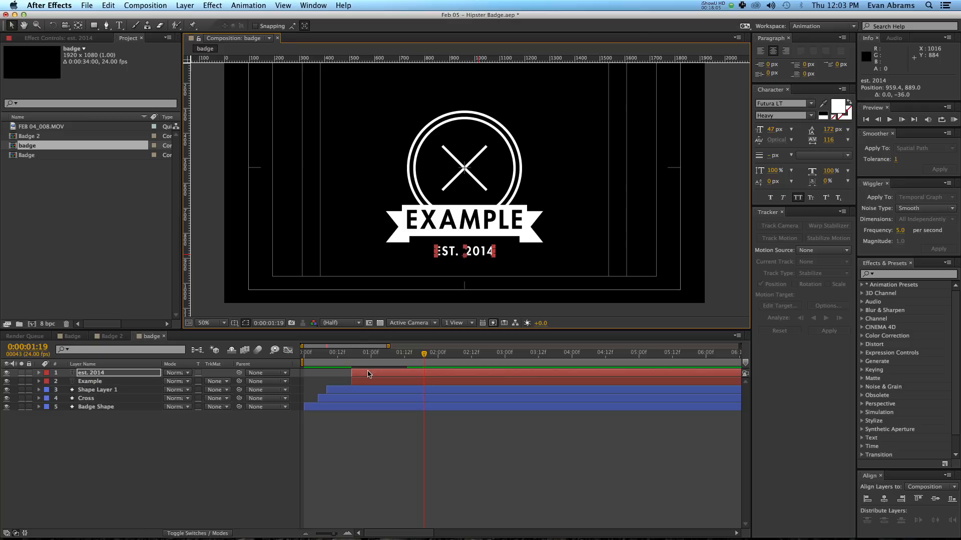
# - Shift the est. 2014 layer 4 frames earlier in time so it starts at 0:00:00:13
pyautogui.click(350, 358)
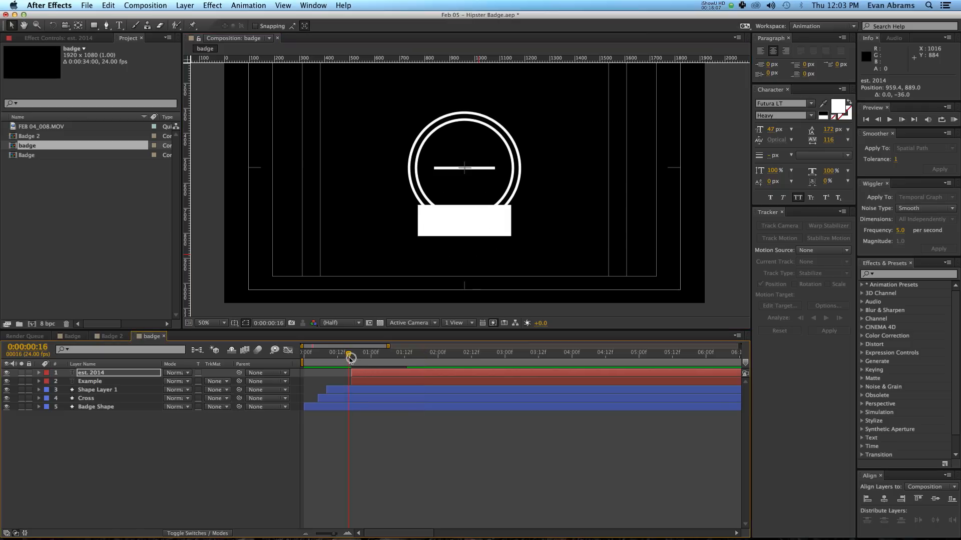
pyautogui.moveTo(358, 375); pyautogui.dragTo(348, 375)
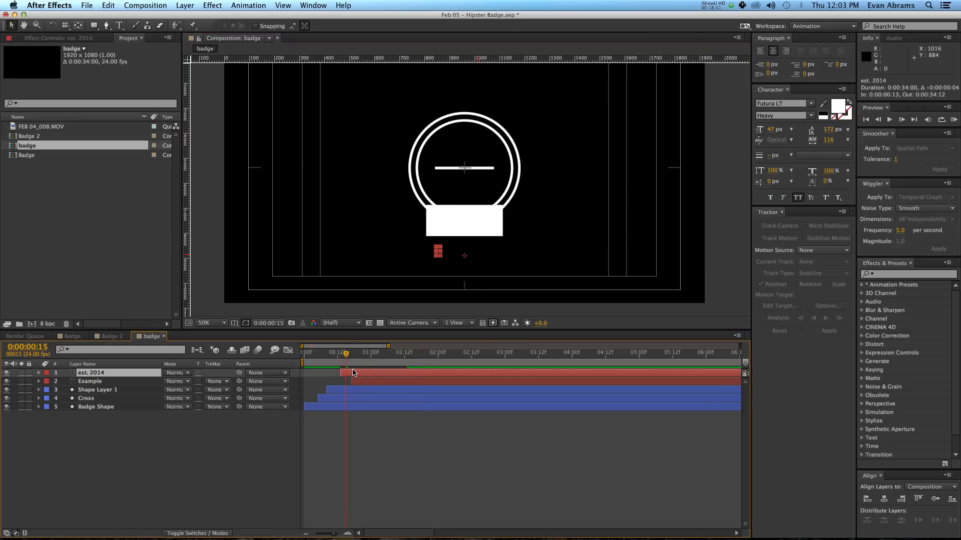
# - Speed up the est. 2014 text animation by moving its last Range Selector Start keyframe to about 0:00:01:05, and preview the animation
pyautogui.press('u')
pyautogui.moveTo(396, 390); pyautogui.dragTo(393, 391)
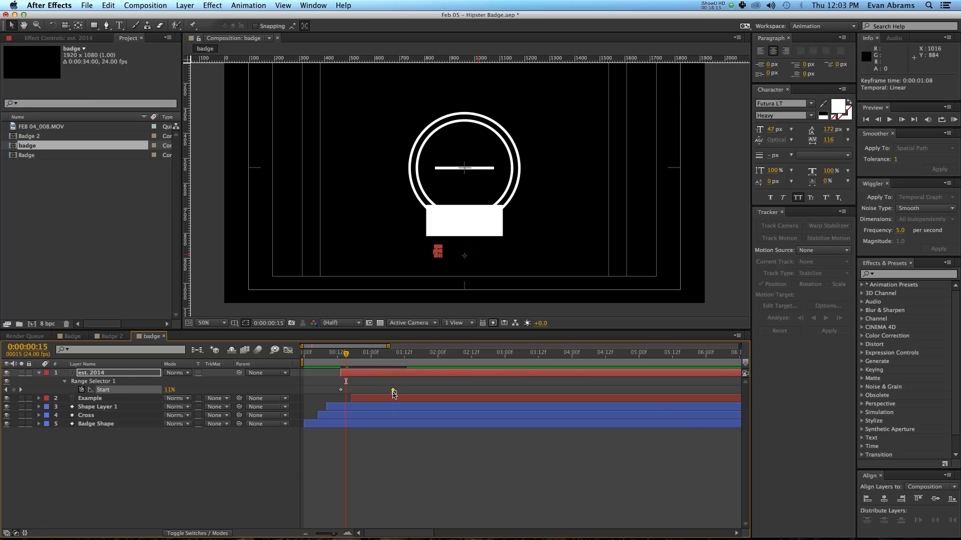
pyautogui.click(394, 394)
pyautogui.press('space')
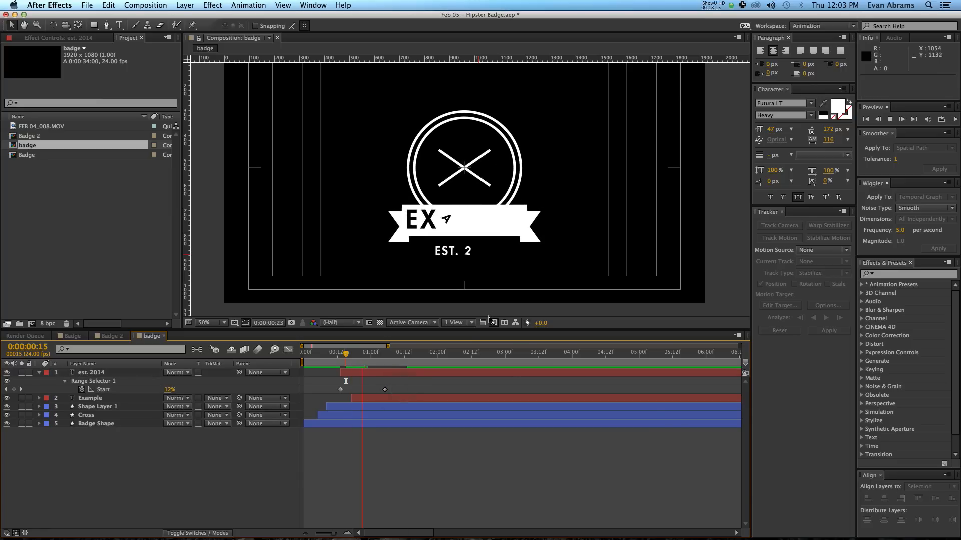
pyautogui.press('space')
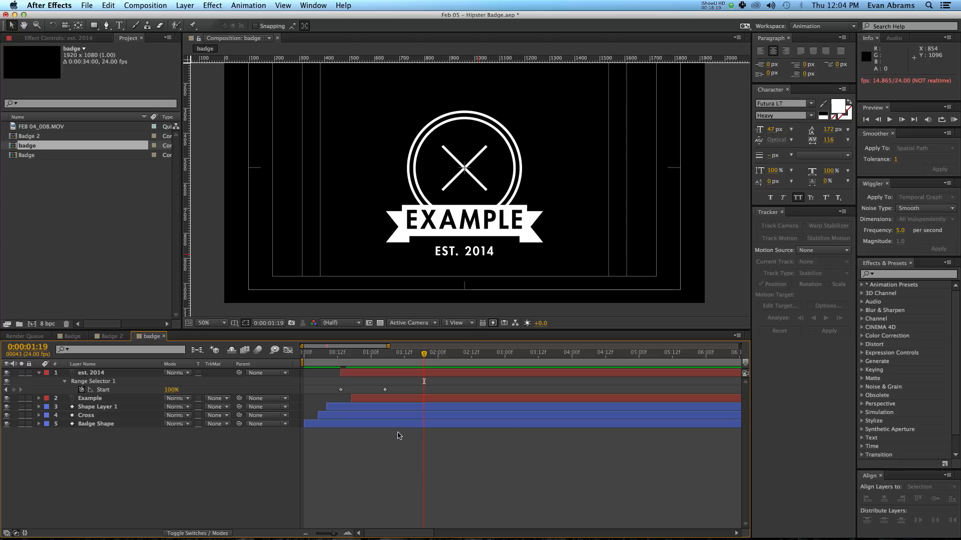
pyautogui.click(40, 372)
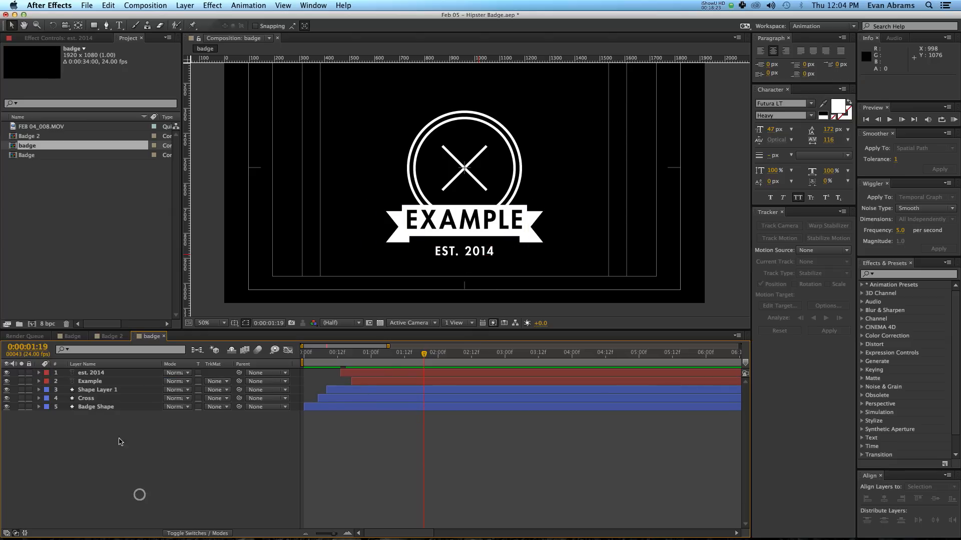
# - Create a full-frame white rectangle on a new shape layer and set the current time to 0:00:00:20
pyautogui.click(93, 26)
pyautogui.doubleClick(94, 26)
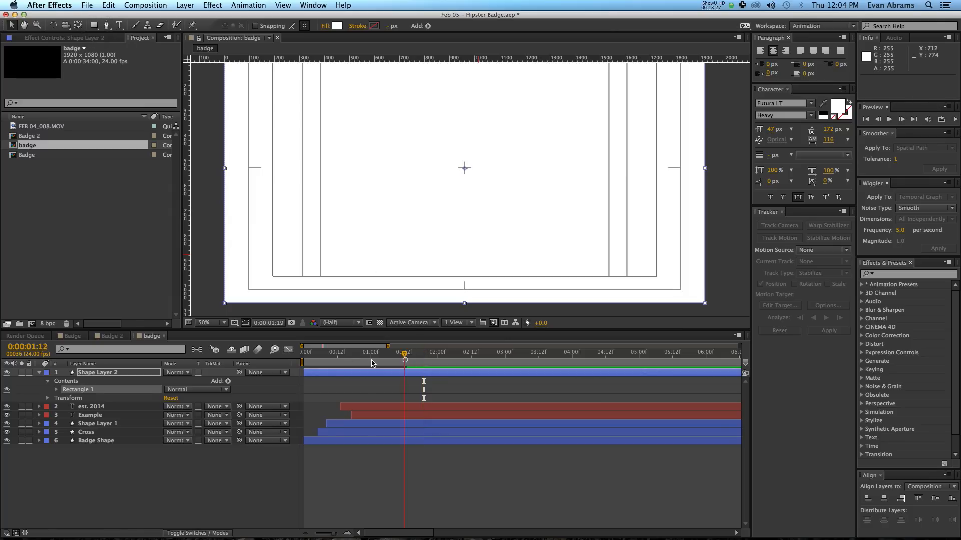
pyautogui.moveTo(371, 363); pyautogui.dragTo(361, 370)
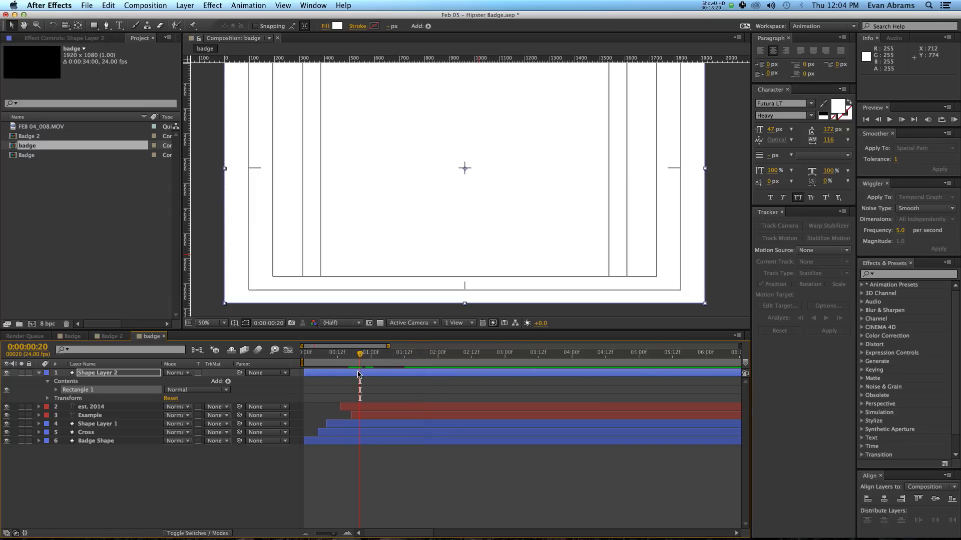
# - Set the new rectangle path's size to 350 by 10, with its proportions unlinked
pyautogui.click(56, 391)
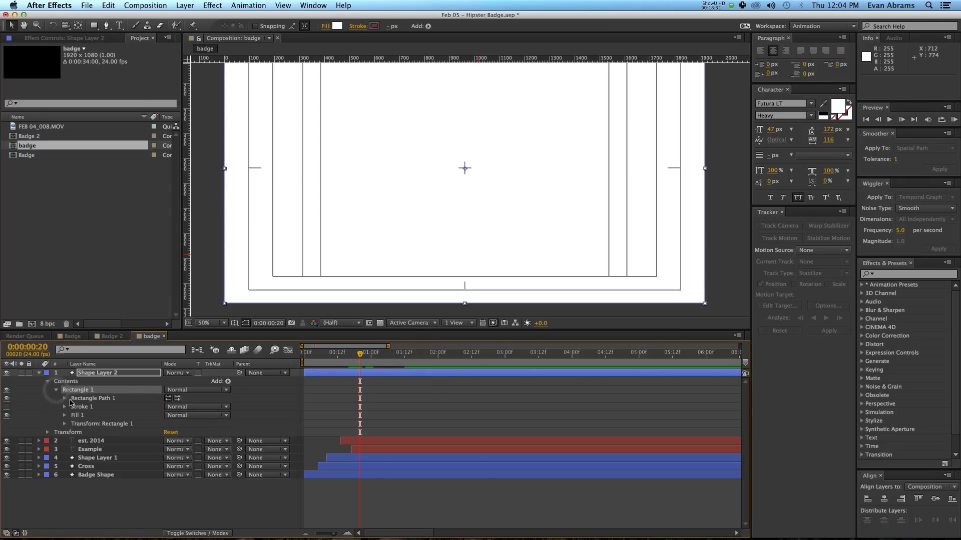
pyautogui.click(64, 399)
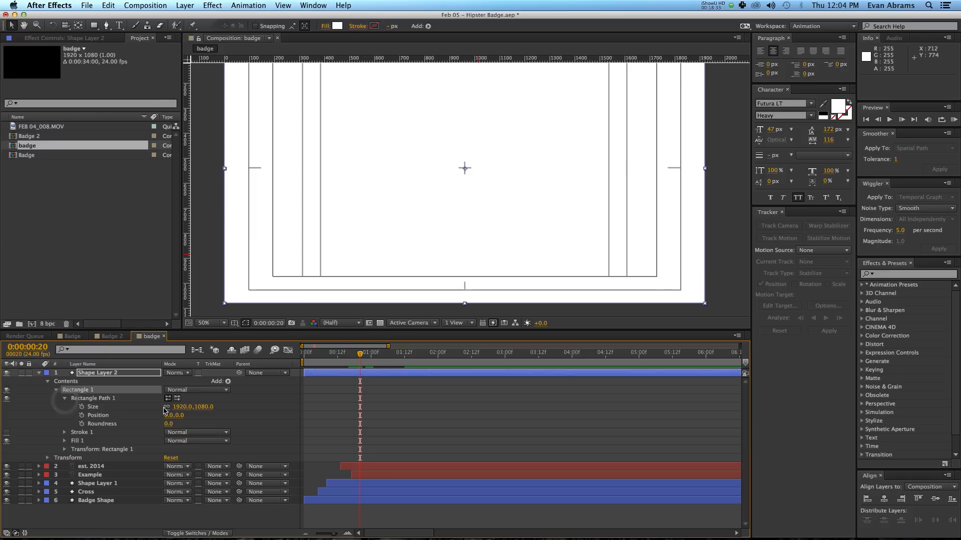
pyautogui.moveTo(187, 409); pyautogui.dragTo(163, 417)
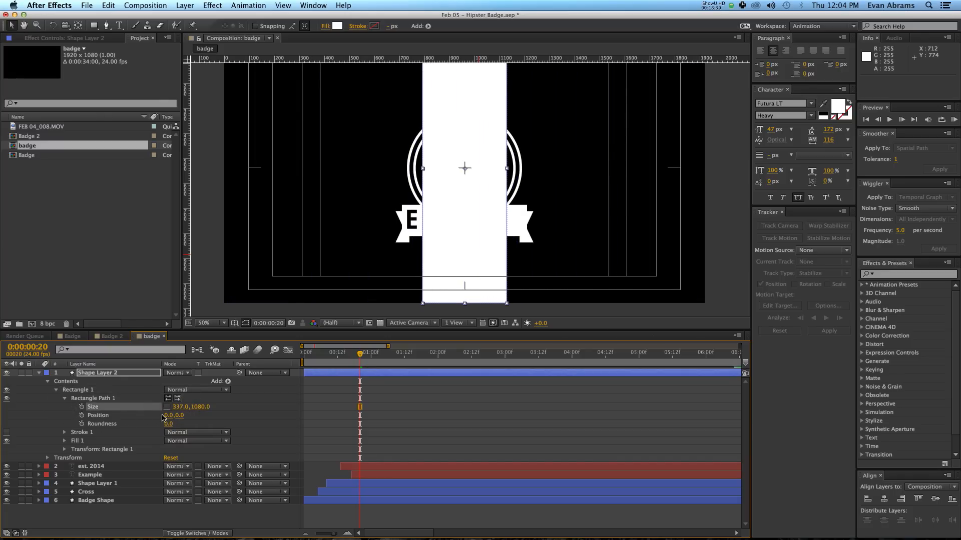
pyautogui.write('350')
pyautogui.press('Return')
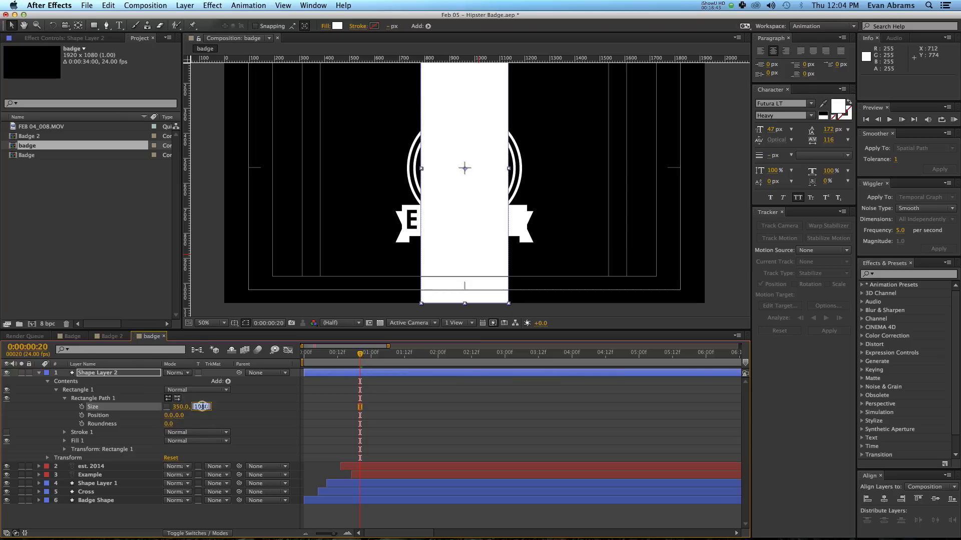
pyautogui.write('10')
pyautogui.press('Return')
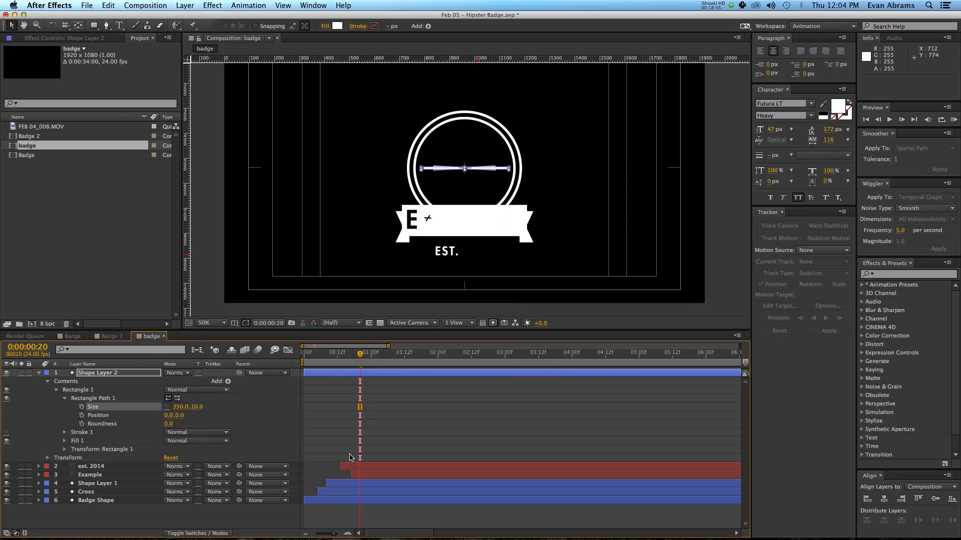
# - Move the thin bar's layer down over the est. 2014 text to Y 868 and trim its start to 0:00:00:20
pyautogui.click(361, 435)
pyautogui.click(367, 373)
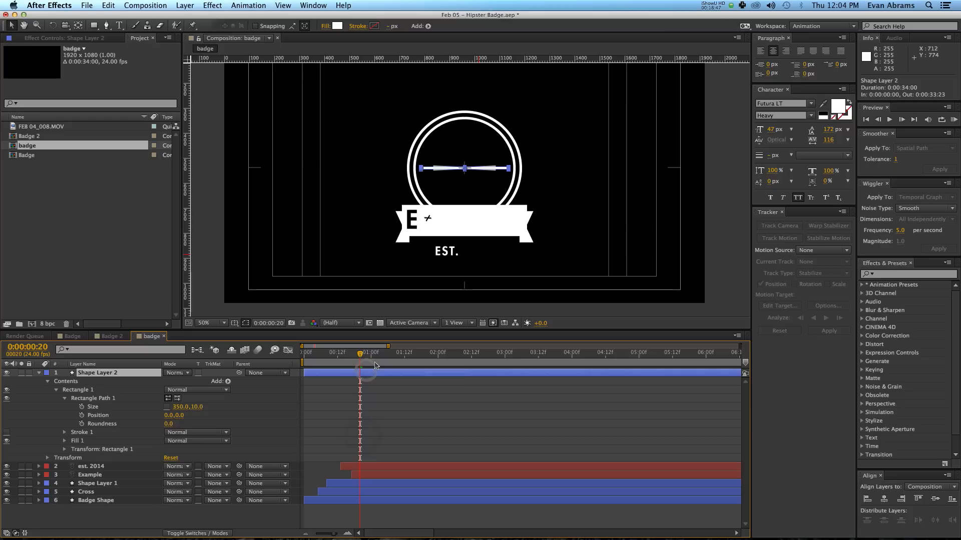
pyautogui.press('Down')
pyautogui.press('Down')
pyautogui.press('Down')
pyautogui.press('Down')
pyautogui.press('Down')
pyautogui.press('Down')
pyautogui.press('Down')
pyautogui.press('Down')
pyautogui.press('Down')
pyautogui.press('Down')
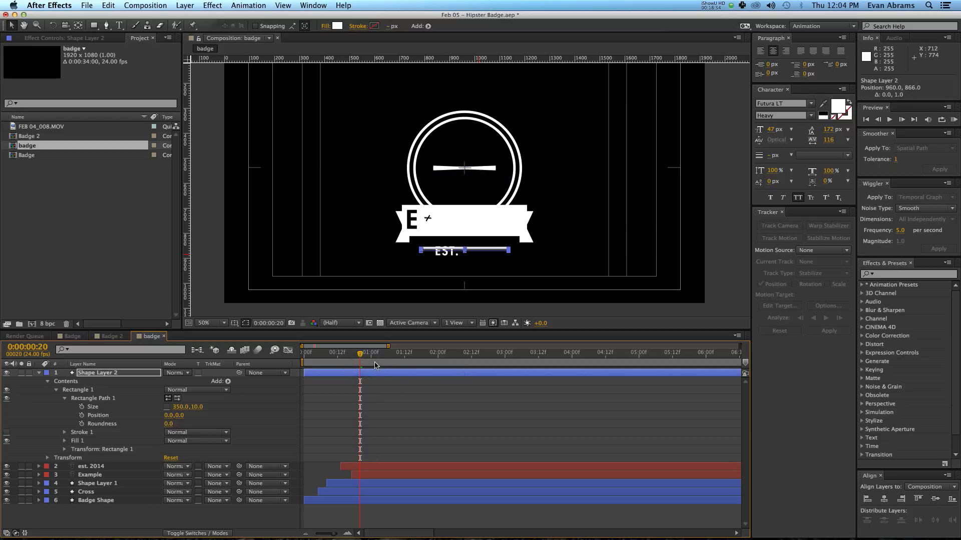
pyautogui.press('Down')
pyautogui.press('Down')
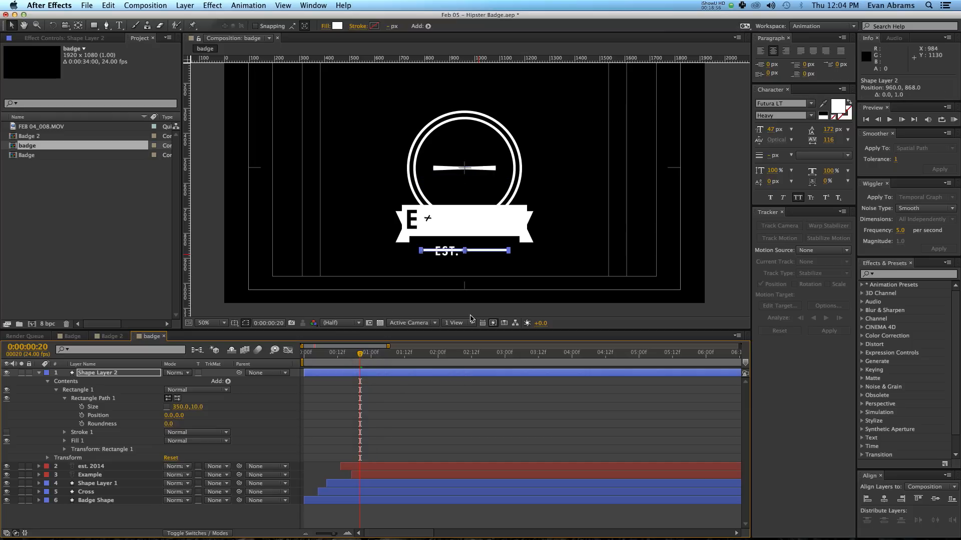
pyautogui.hotkey('alt', '[')
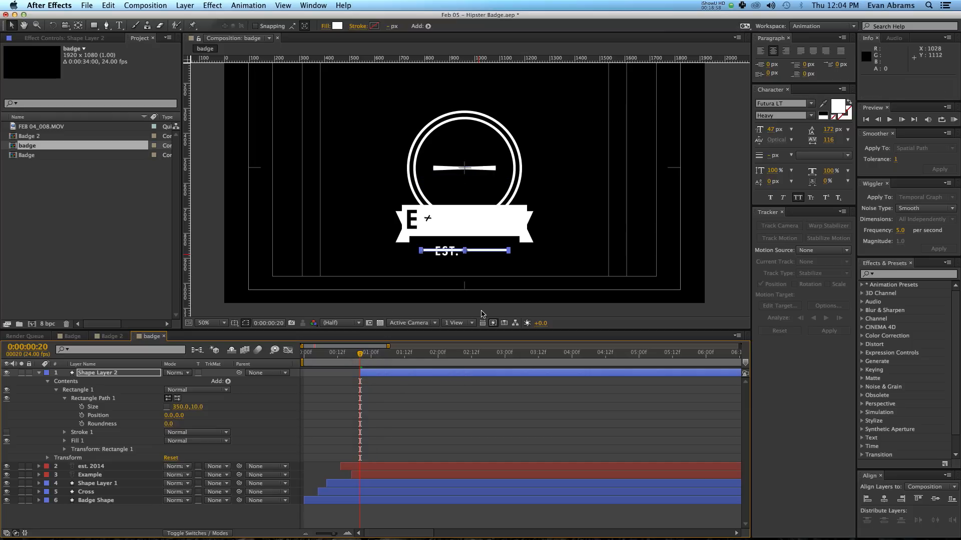
# - Keyframe the bar's Size to grow from 0 wide at 0:00:00:20 to 350 wide at 0:00:01:06, and preview it
pyautogui.click(81, 407)
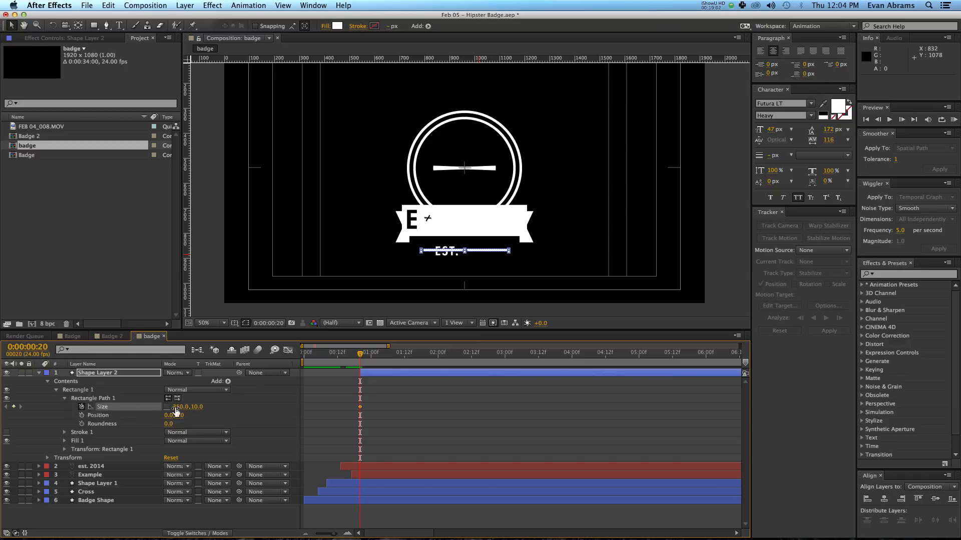
pyautogui.press('space')
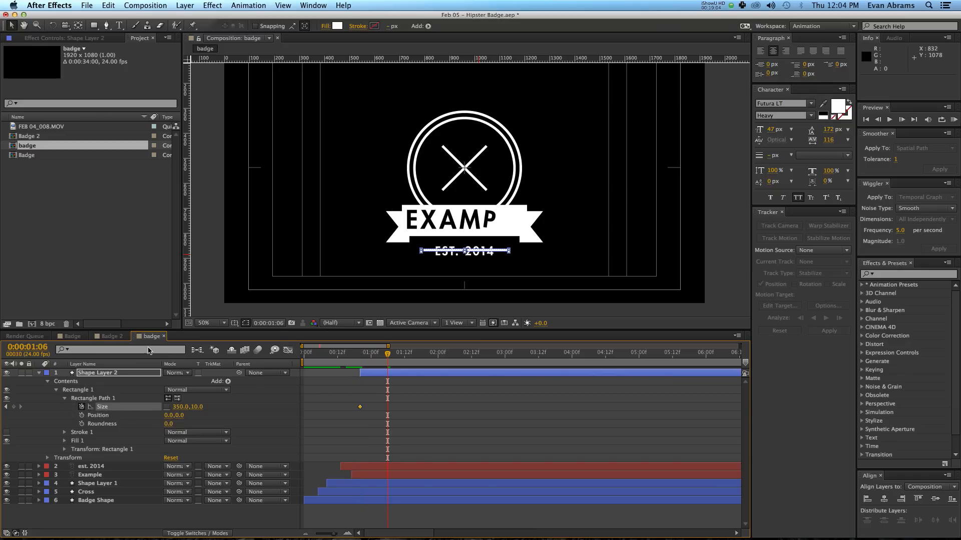
pyautogui.click(7, 407)
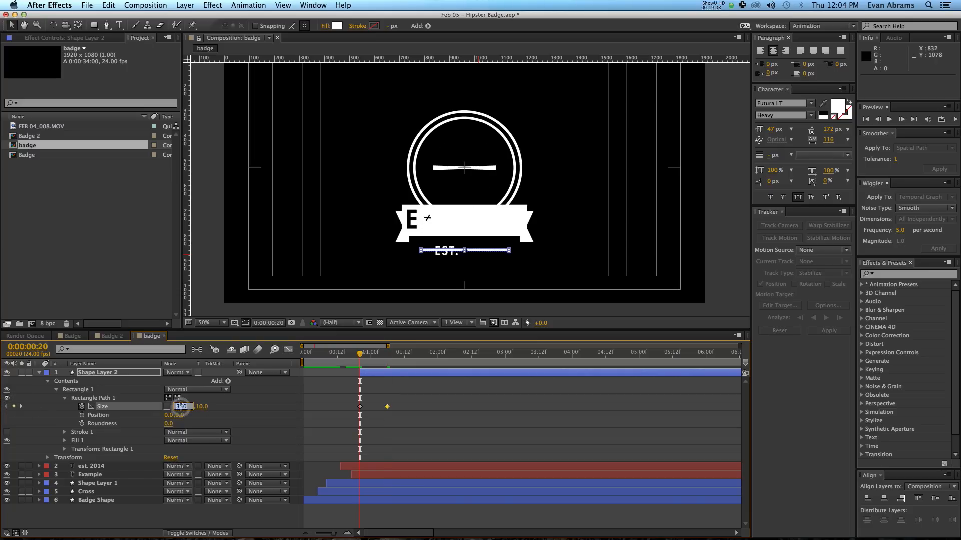
pyautogui.press('Return')
pyautogui.press('space')
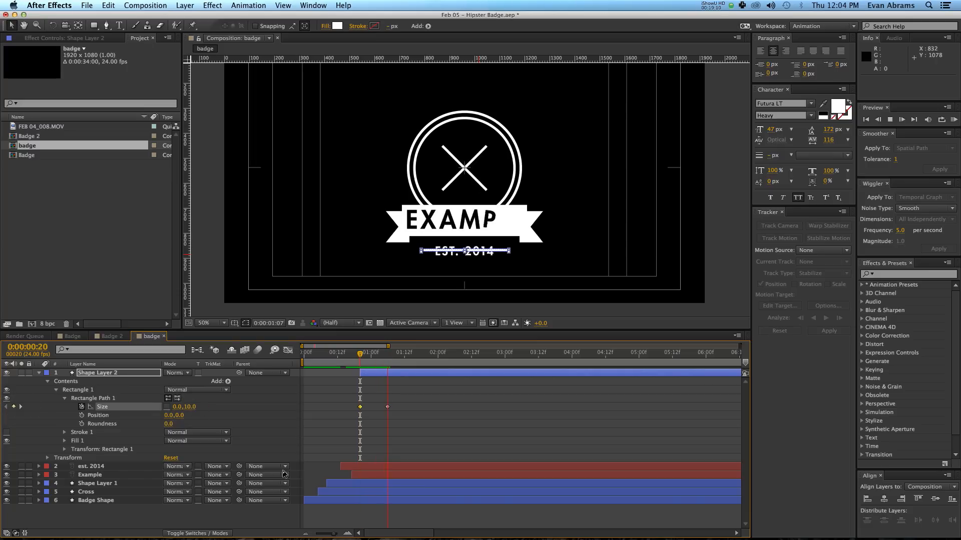
# - Apply Easy Ease to both of the bar's Size keyframes and preview the motion
pyautogui.click(352, 416)
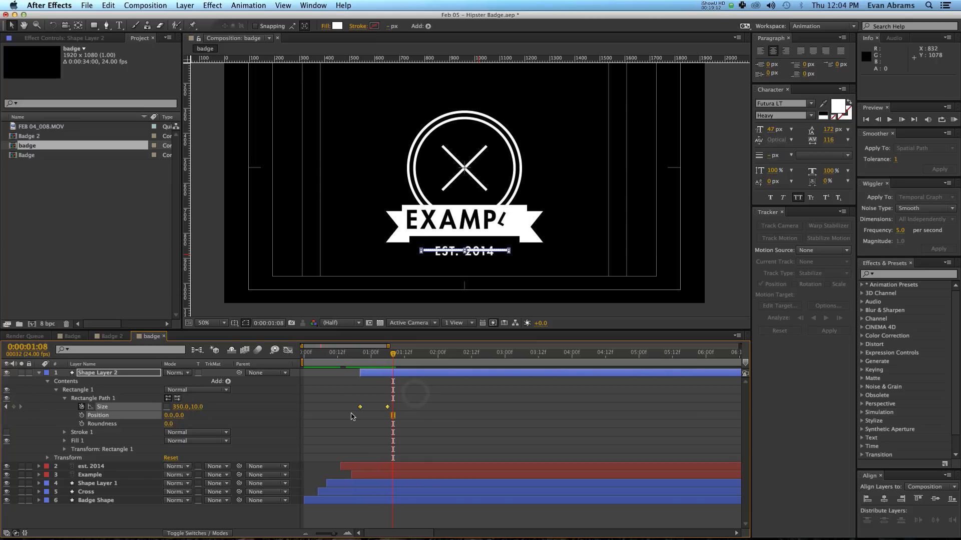
pyautogui.press('space')
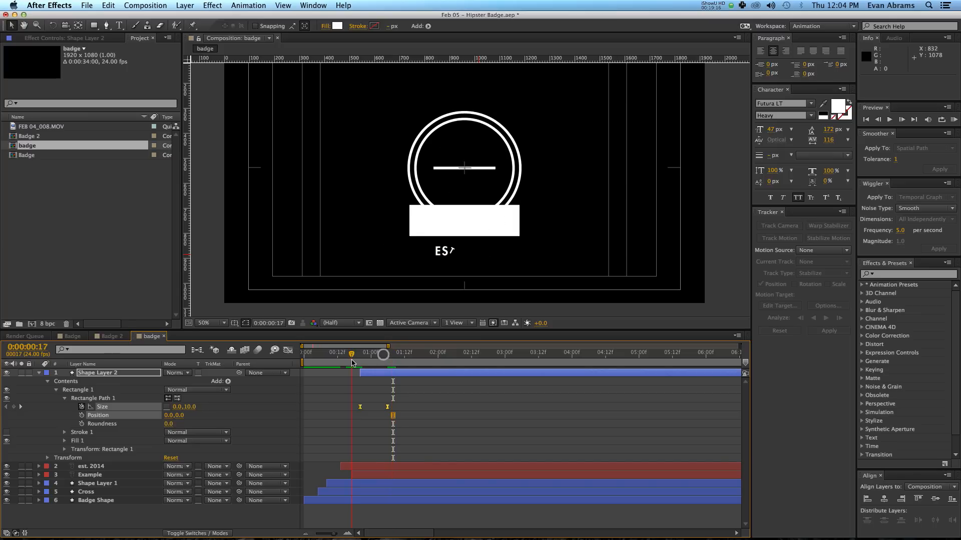
pyautogui.press('space')
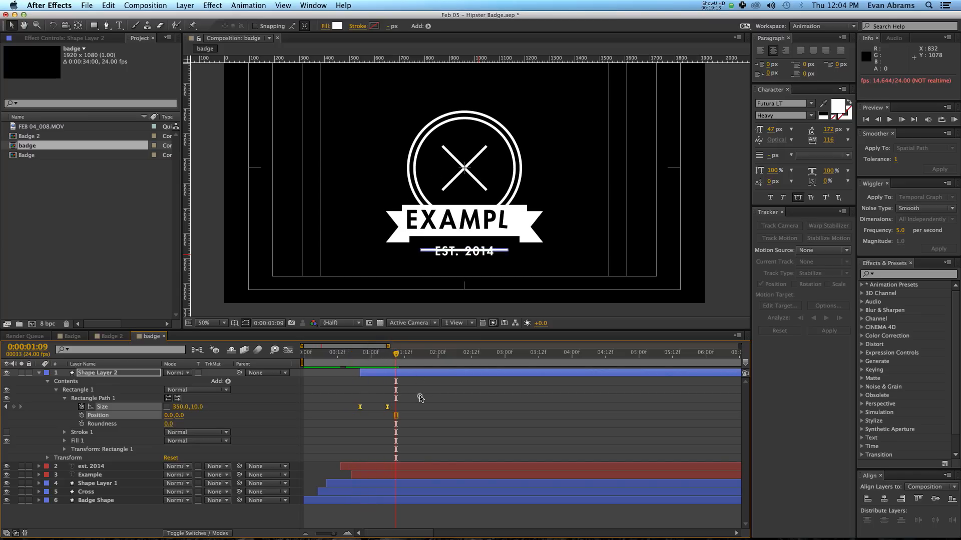
# - Shift the bar down to Y 871.5 to centre it on the est. 2014 text, and set the current time to 0:00:01:05
pyautogui.click(420, 397)
pyautogui.press('.')
pyautogui.press('space')
pyautogui.moveTo(463, 251); pyautogui.dragTo(472, 179)
pyautogui.press('.')
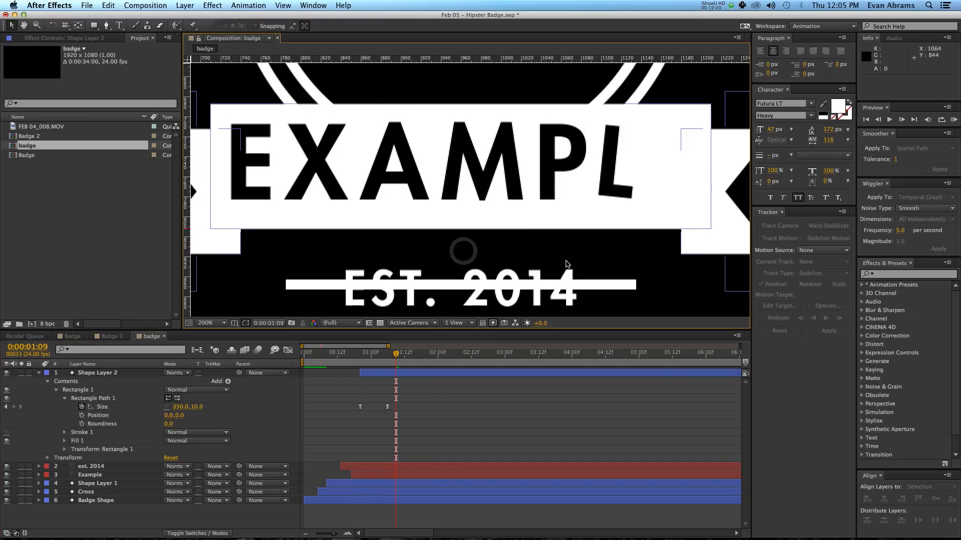
pyautogui.click(588, 283)
pyautogui.moveTo(587, 283); pyautogui.dragTo(588, 287)
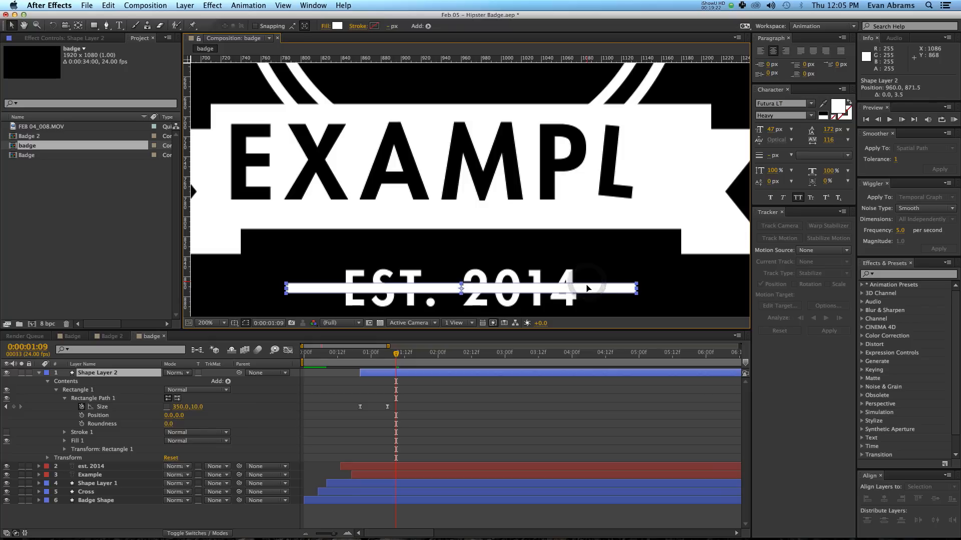
pyautogui.click(387, 366)
pyautogui.click(228, 381)
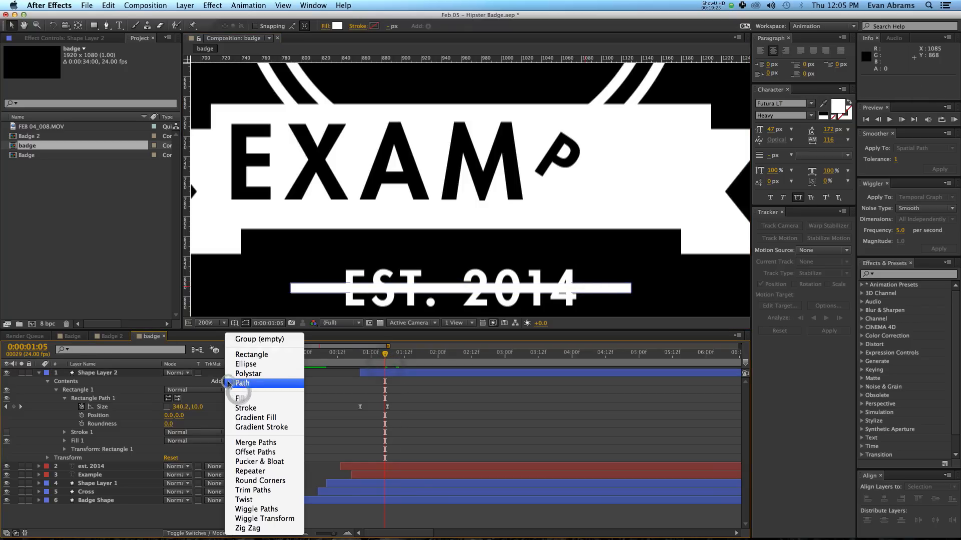
pyautogui.click(248, 355)
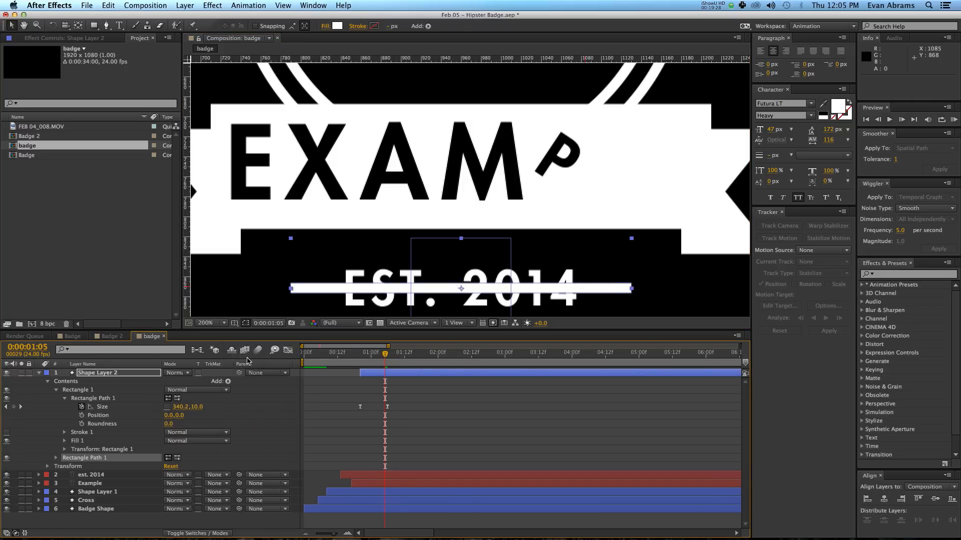
pyautogui.press('super+z')
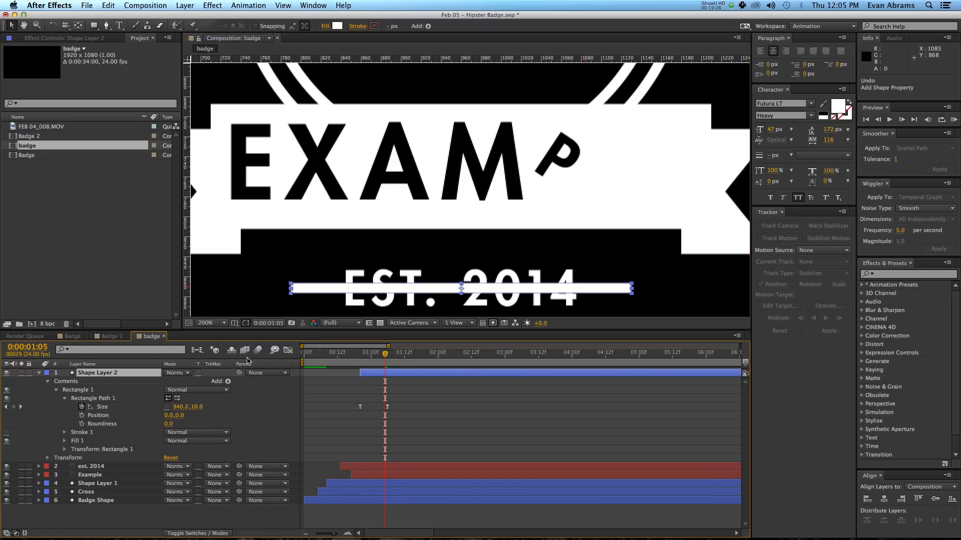
# - Duplicate the Rectangle 1 group in Shape Layer 2 and set the duplicate's fill colour to black (000000)
pyautogui.click(75, 397)
pyautogui.click(70, 390)
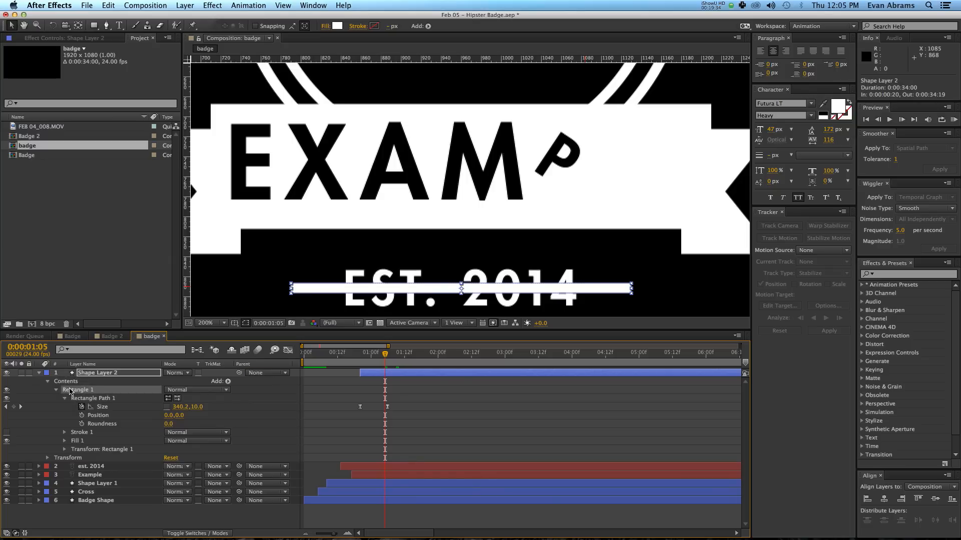
pyautogui.press('super+d')
pyautogui.click(337, 26)
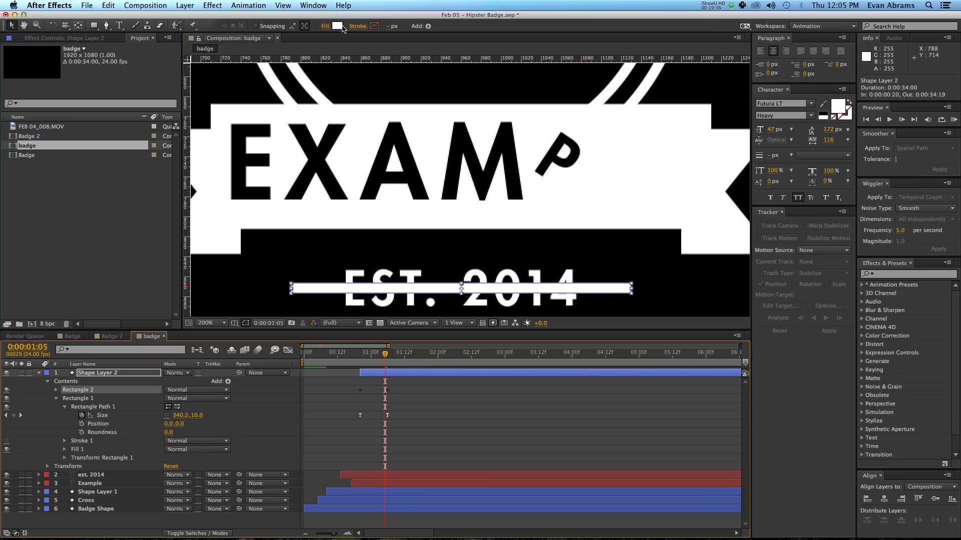
pyautogui.moveTo(300, 337); pyautogui.dragTo(267, 354)
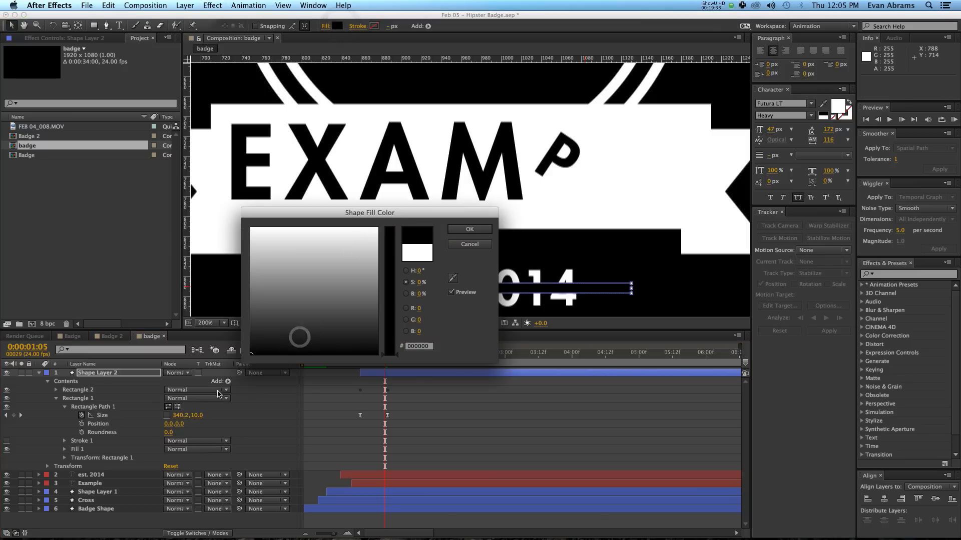
pyautogui.click(482, 229)
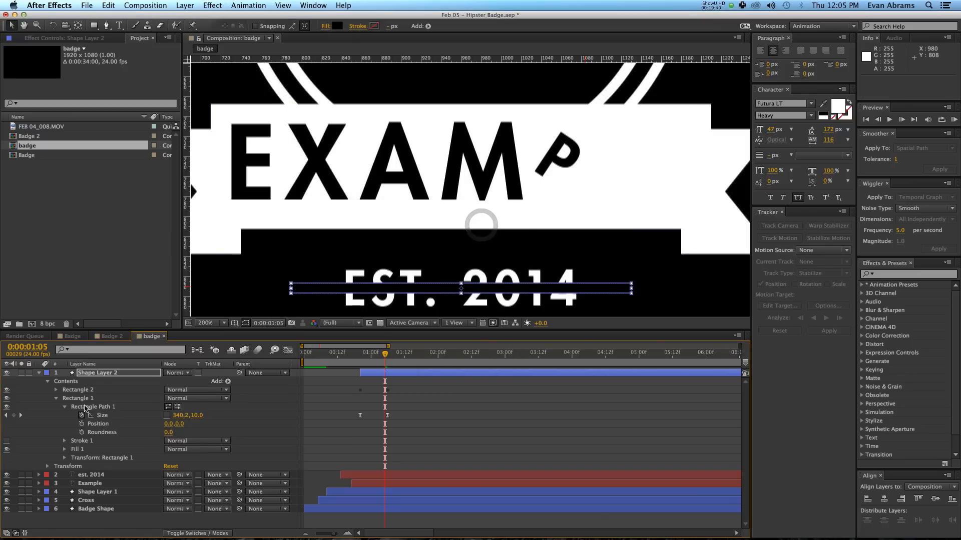
# - Remove the Size keyframes from the black duplicate rectangle and set its size to 256.2 by 49
pyautogui.click(56, 390)
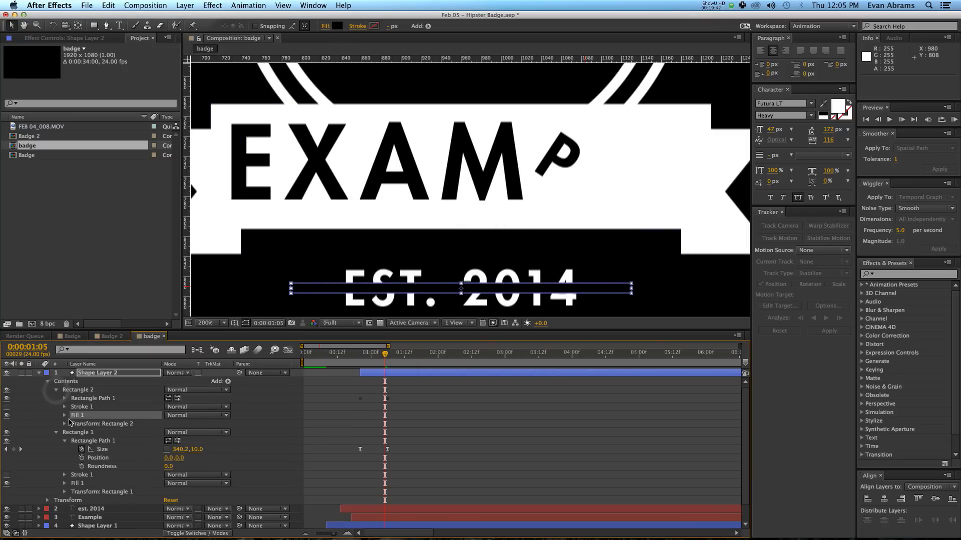
pyautogui.click(65, 399)
pyautogui.click(81, 407)
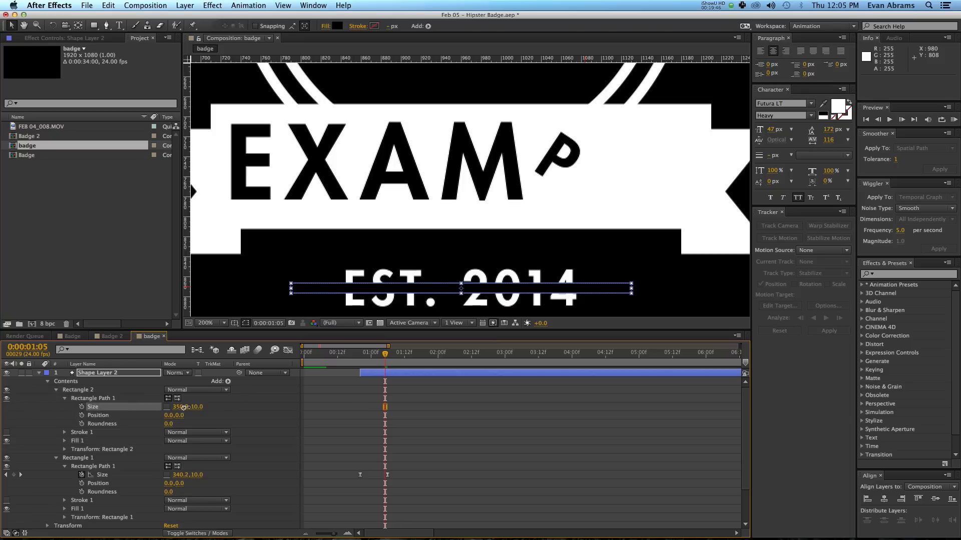
pyautogui.moveTo(184, 407); pyautogui.dragTo(145, 413)
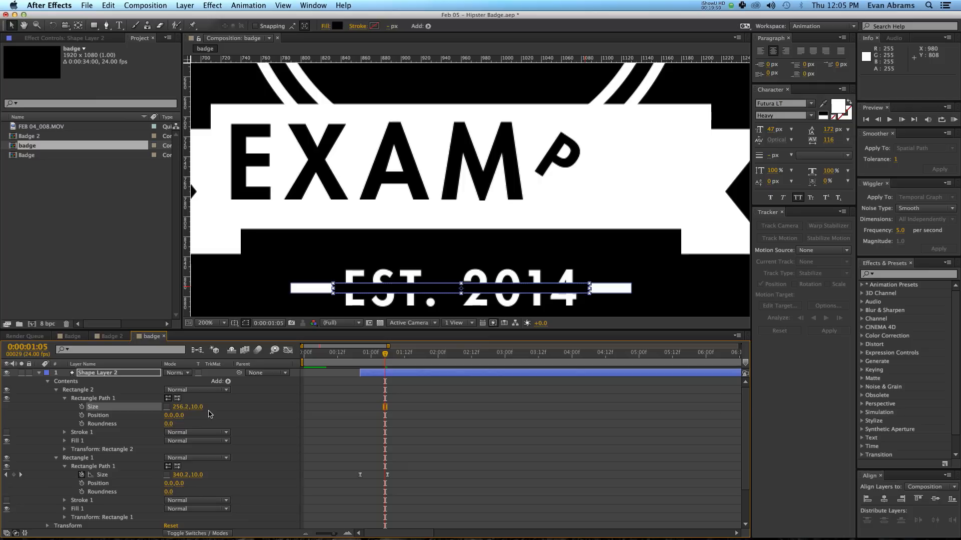
pyautogui.moveTo(203, 411); pyautogui.dragTo(440, 398)
pyautogui.click(440, 398)
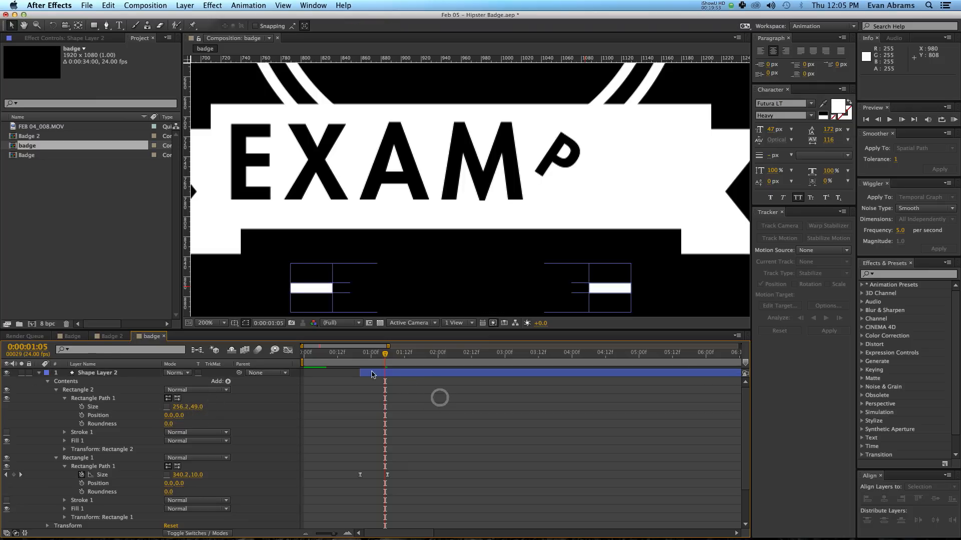
# - Place Shape Layer 2 directly below the est. 2014 layer in the stacking order and preview the bars from 0:00:00:17
pyautogui.click(38, 374)
pyautogui.moveTo(94, 372); pyautogui.dragTo(94, 385)
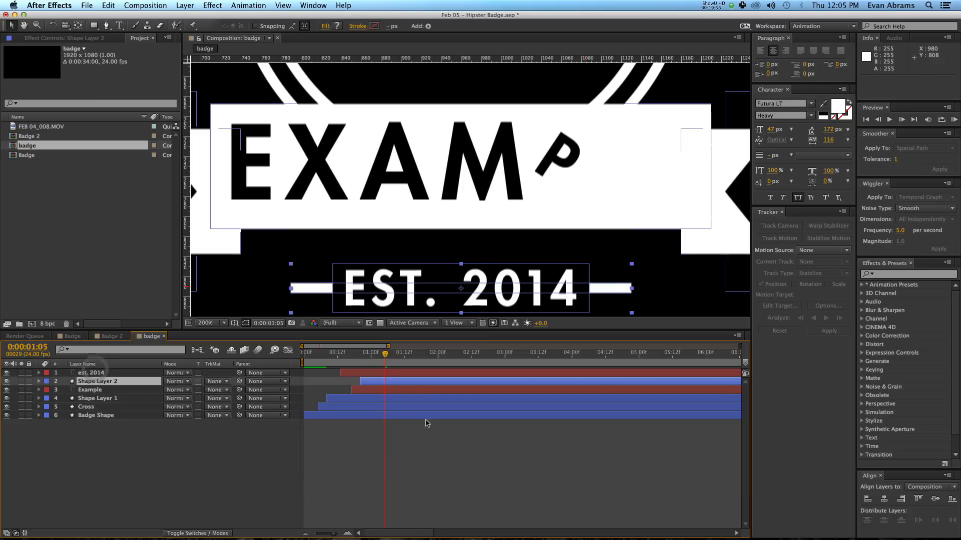
pyautogui.click(426, 423)
pyautogui.moveTo(381, 353); pyautogui.dragTo(352, 353)
pyautogui.press('space')
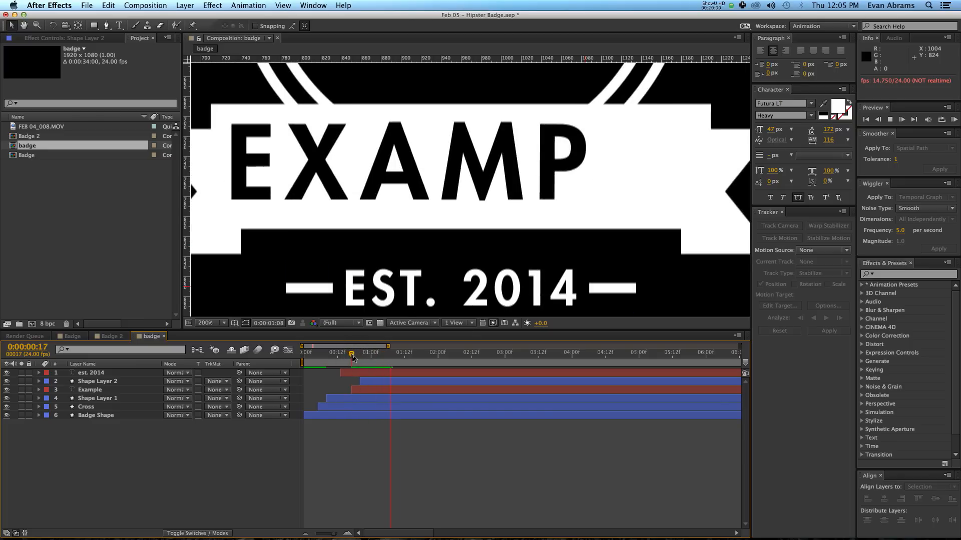
# - Lengthen the ease into Shape Layer 2's final Size keyframe so the speed peaks early and slows gradually, and preview it
pyautogui.press(',')
pyautogui.click(393, 380)
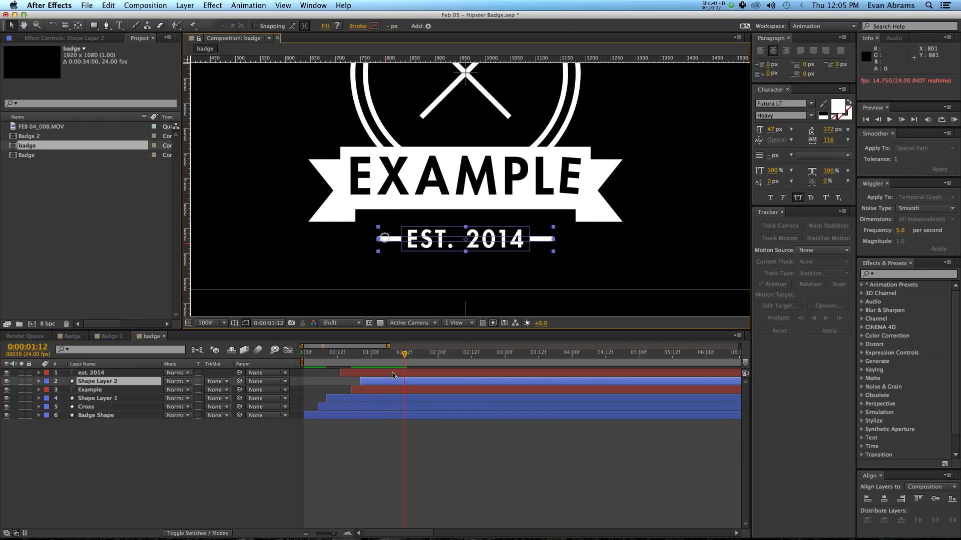
pyautogui.press('u')
pyautogui.click(387, 390)
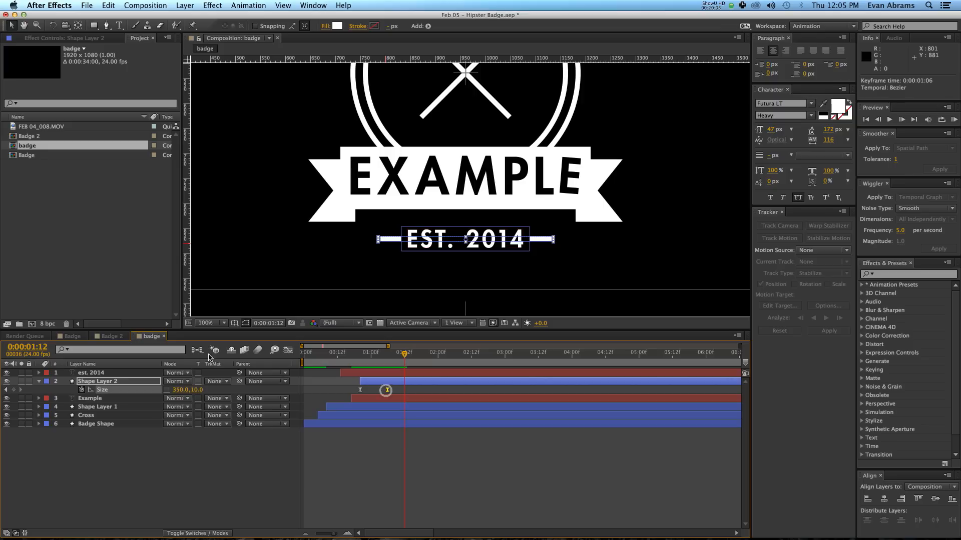
pyautogui.hotkey('shift', 'F3')
pyautogui.moveTo(383, 503); pyautogui.dragTo(359, 501)
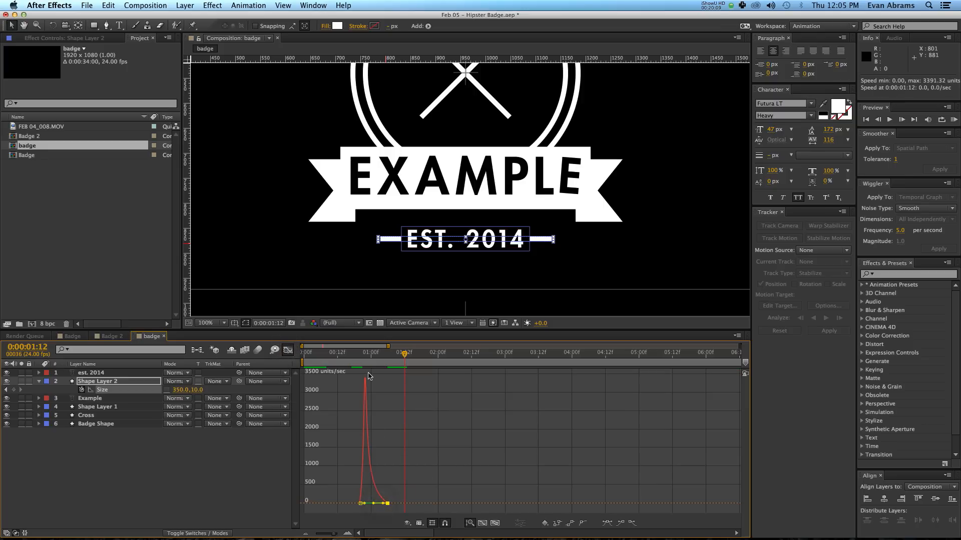
pyautogui.click(357, 355)
pyautogui.press('space')
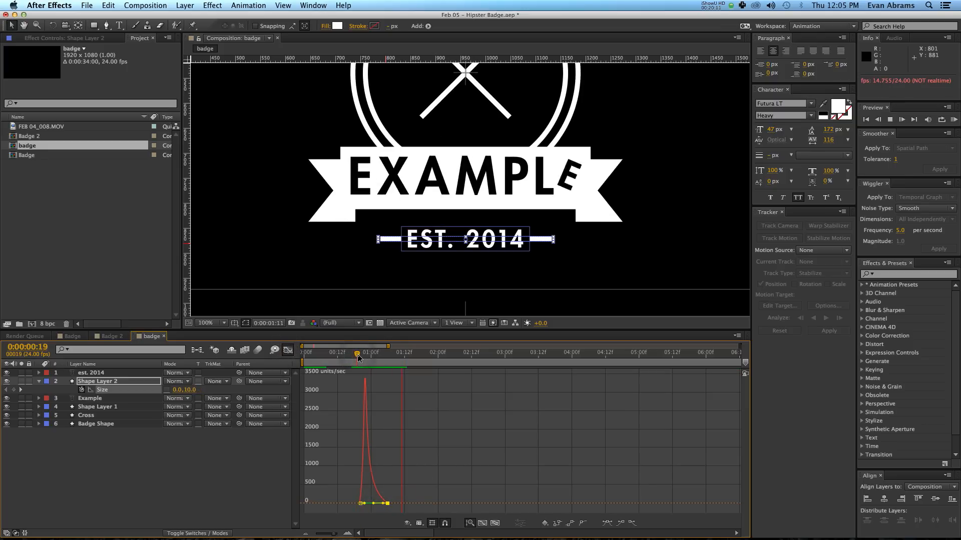
pyautogui.press('space')
pyautogui.click(288, 350)
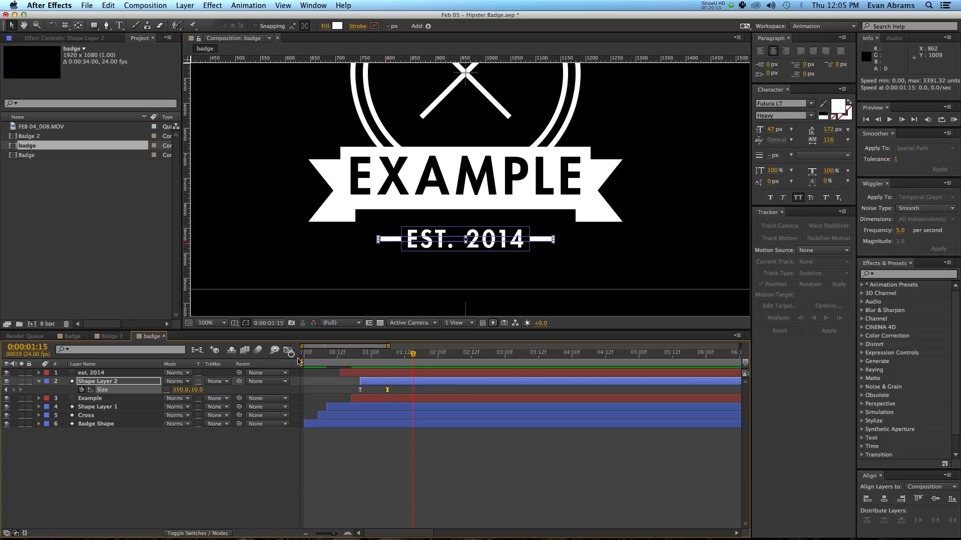
# - Delay Shape Layer 2's final Size keyframe to 0:00:01:13 and preview the slower bar growth within the whole badge
pyautogui.moveTo(387, 390); pyautogui.dragTo(407, 390)
pyautogui.click(360, 355)
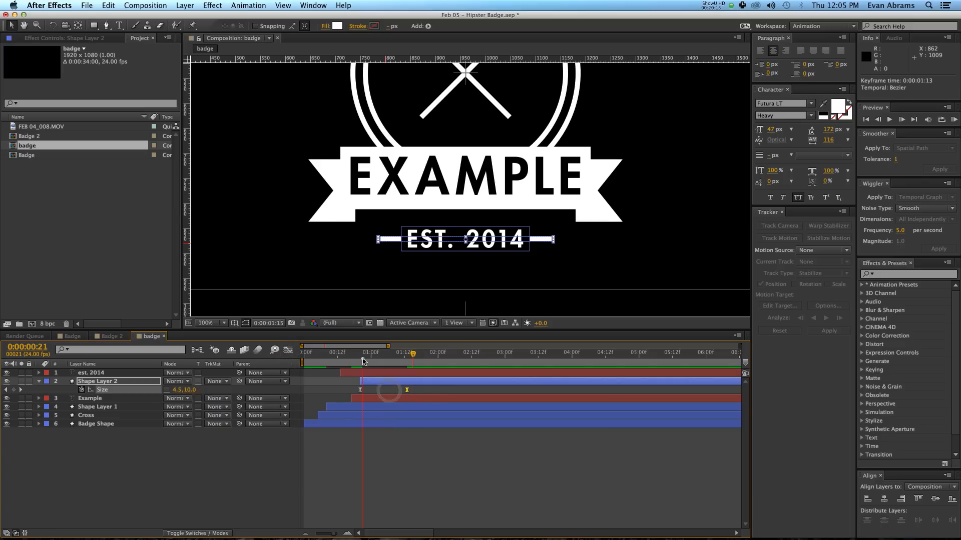
pyautogui.press('space')
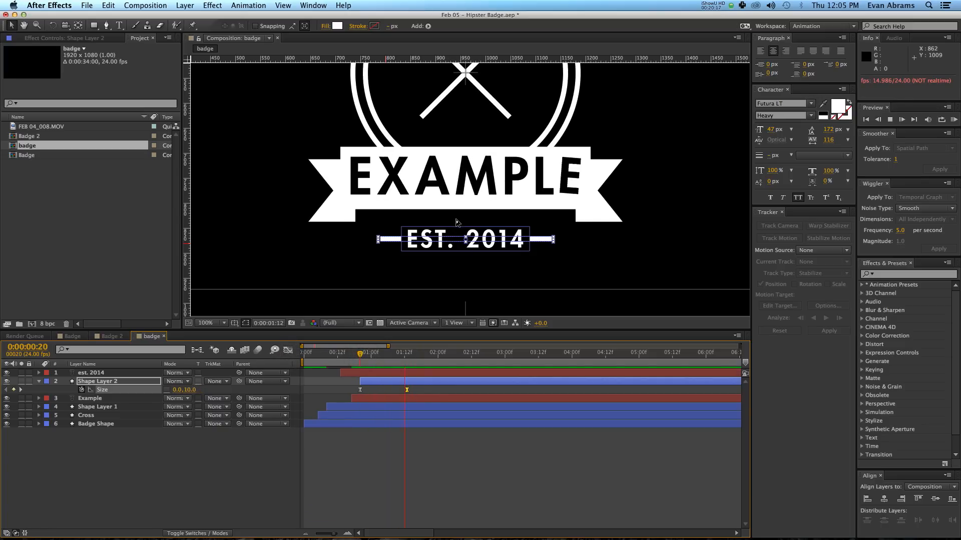
pyautogui.press('space')
pyautogui.scroll(-1, 458, 225)
pyautogui.click(494, 433)
pyautogui.press('space')
pyautogui.moveTo(497, 162); pyautogui.dragTo(493, 207)
pyautogui.click(364, 356)
pyautogui.press('space')
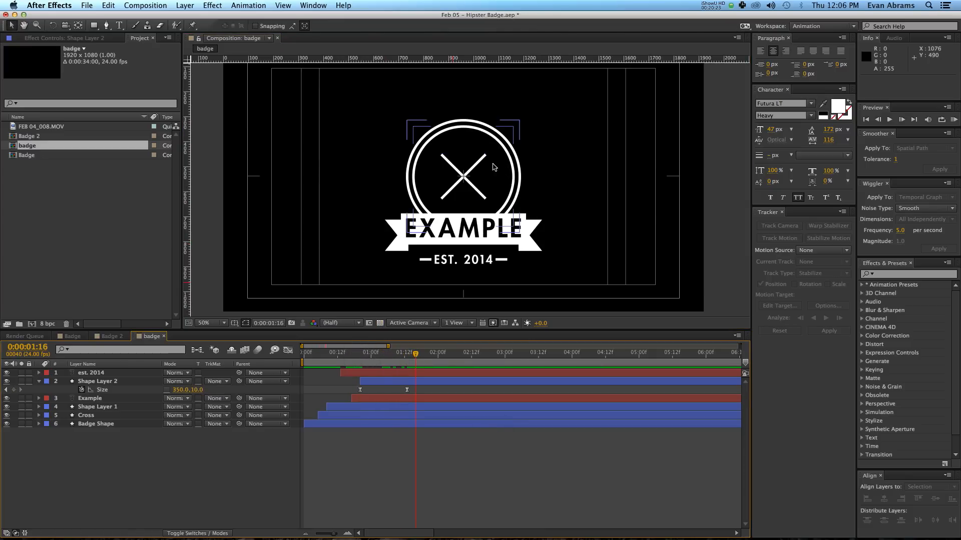
# - Add a text layer reading A inside the badge circle and set its font size to 100 px
pyautogui.click(39, 383)
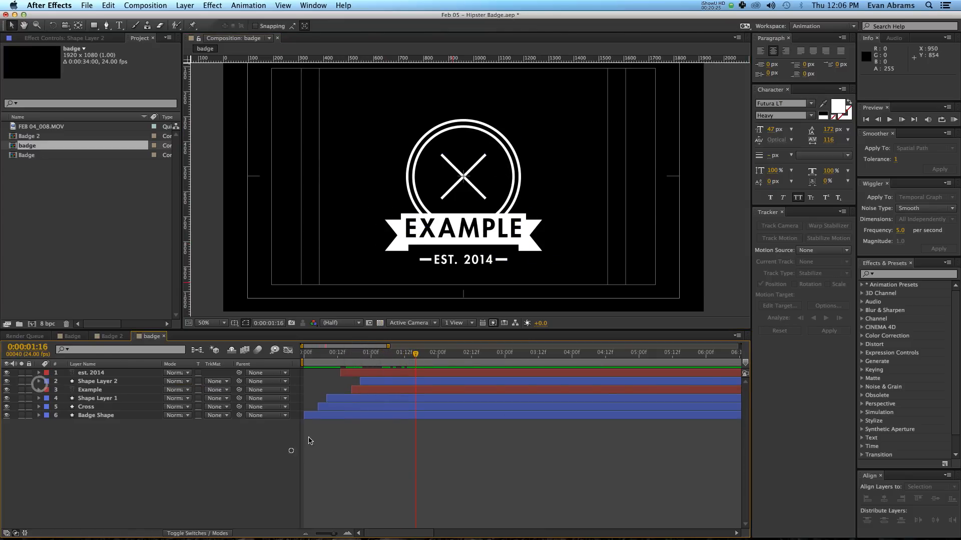
pyautogui.click(291, 450)
pyautogui.scroll(2, 474, 180)
pyautogui.click(502, 144)
pyautogui.click(212, 429)
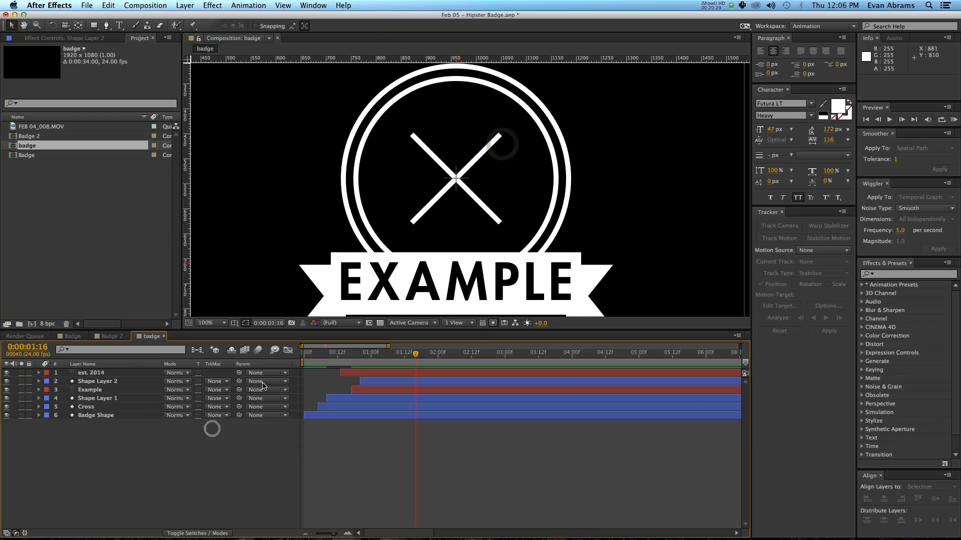
pyautogui.press('super+t')
pyautogui.click(516, 171)
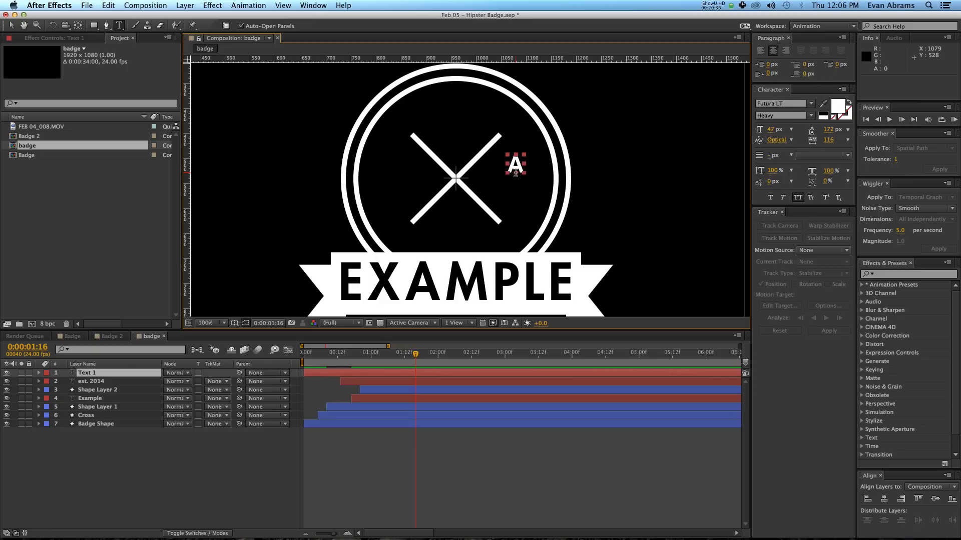
pyautogui.press('v')
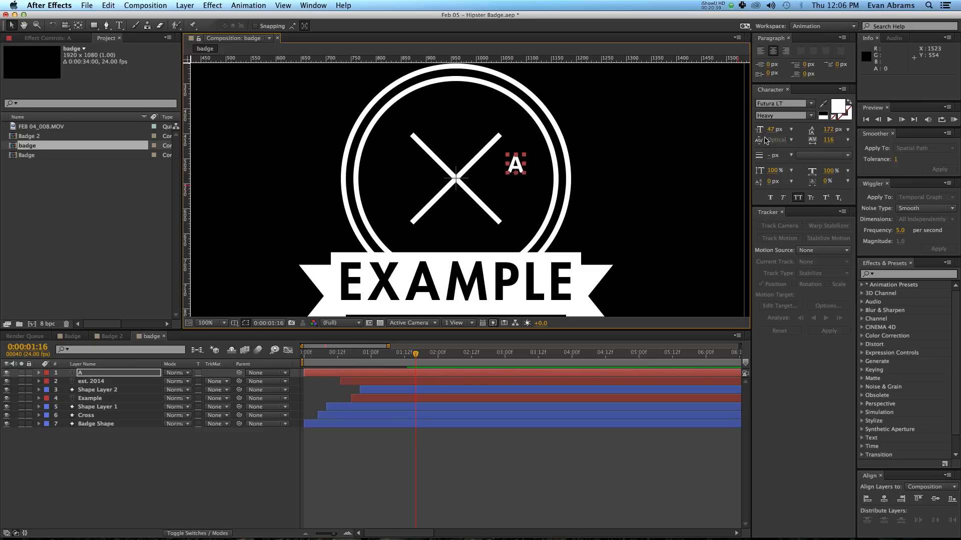
pyautogui.click(770, 130)
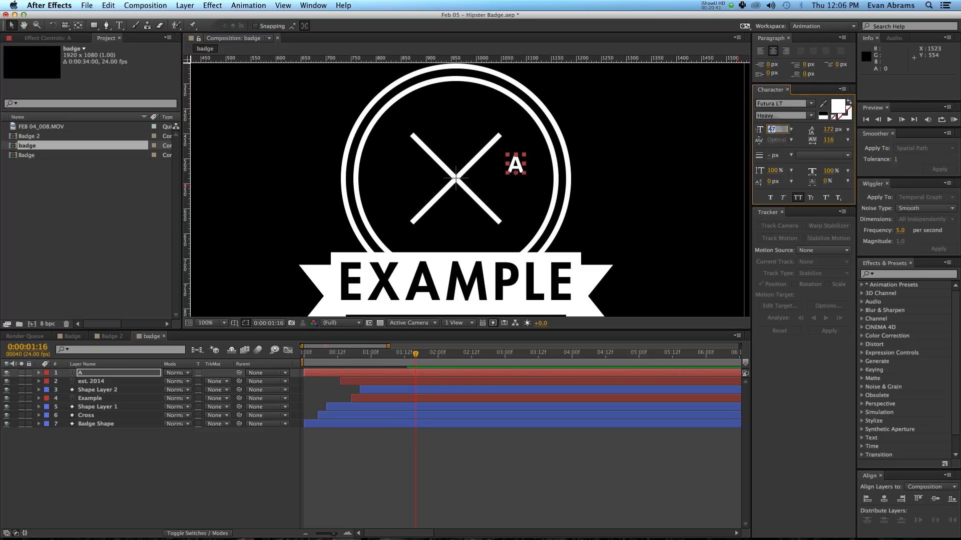
pyautogui.write('100')
pyautogui.press('Return')
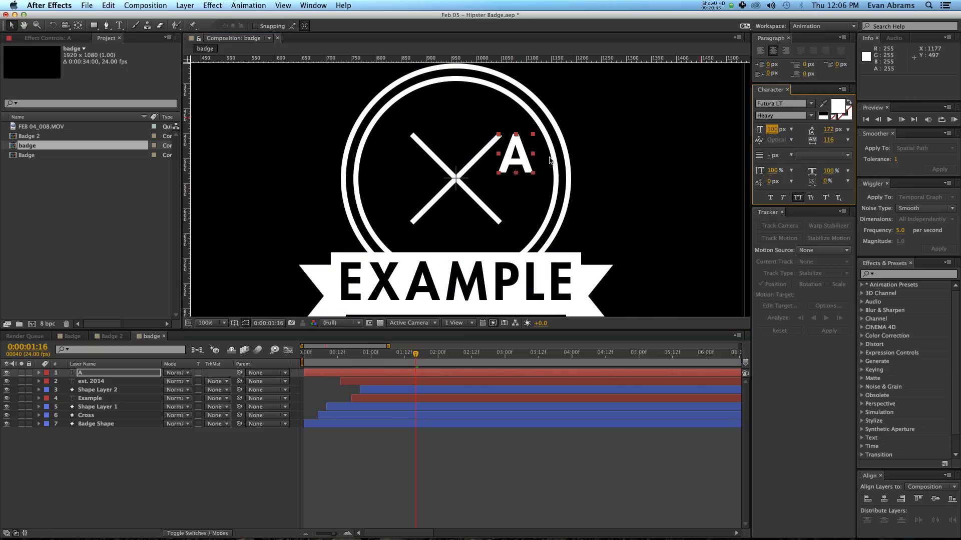
# - Centre the A text layer horizontally and vertically in the composition
pyautogui.moveTo(518, 161); pyautogui.dragTo(474, 156)
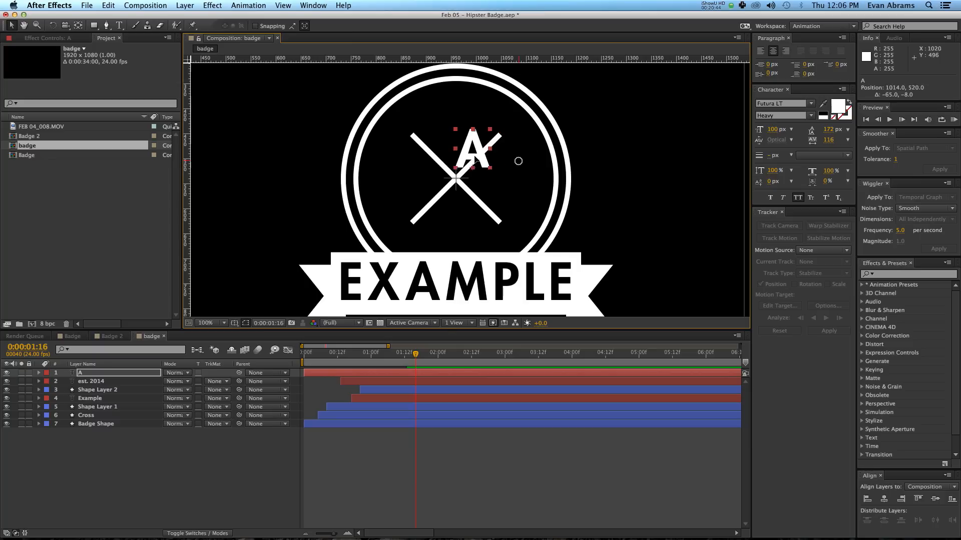
pyautogui.click(884, 499)
pyautogui.click(934, 499)
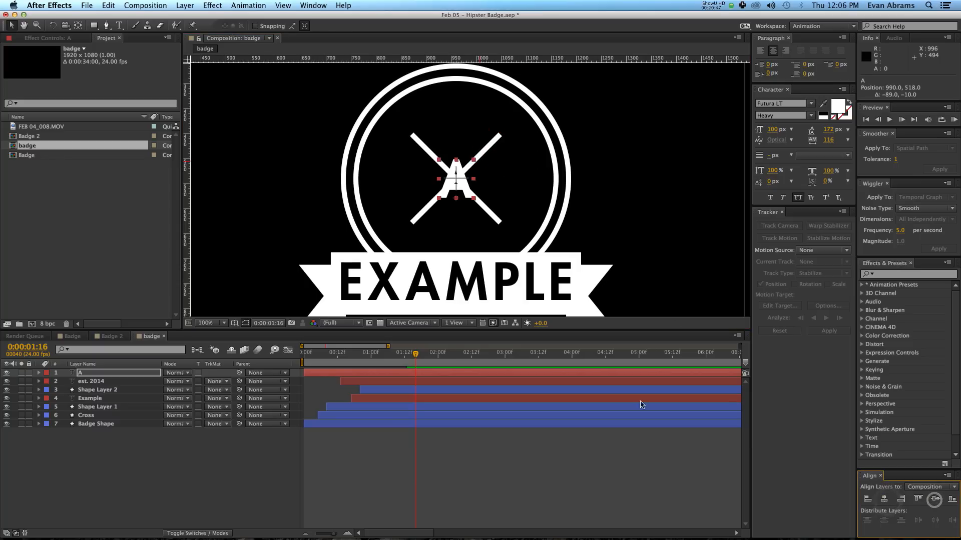
# - Duplicate the A text layer and change the duplicate's text to B
pyautogui.click(118, 375)
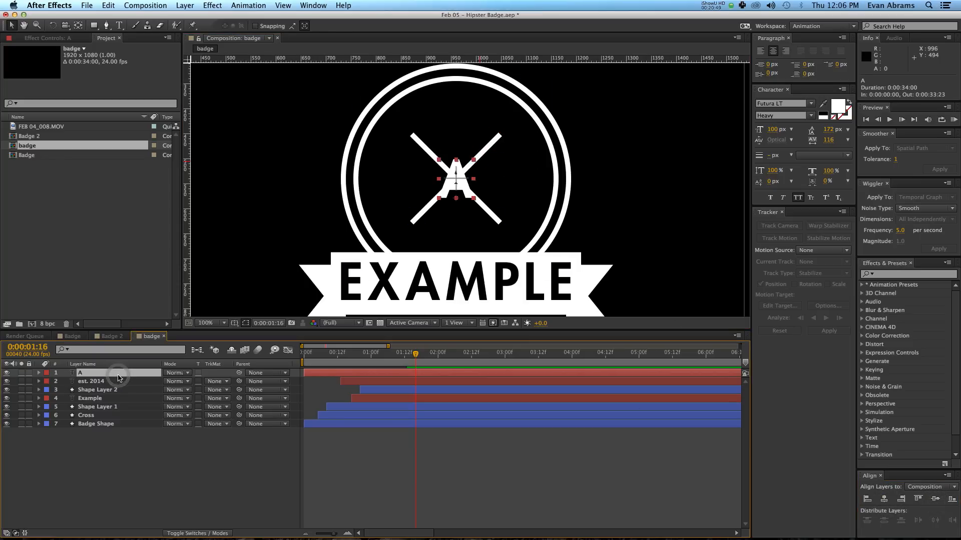
pyautogui.press('super+d')
pyautogui.doubleClick(114, 375)
pyautogui.write('B')
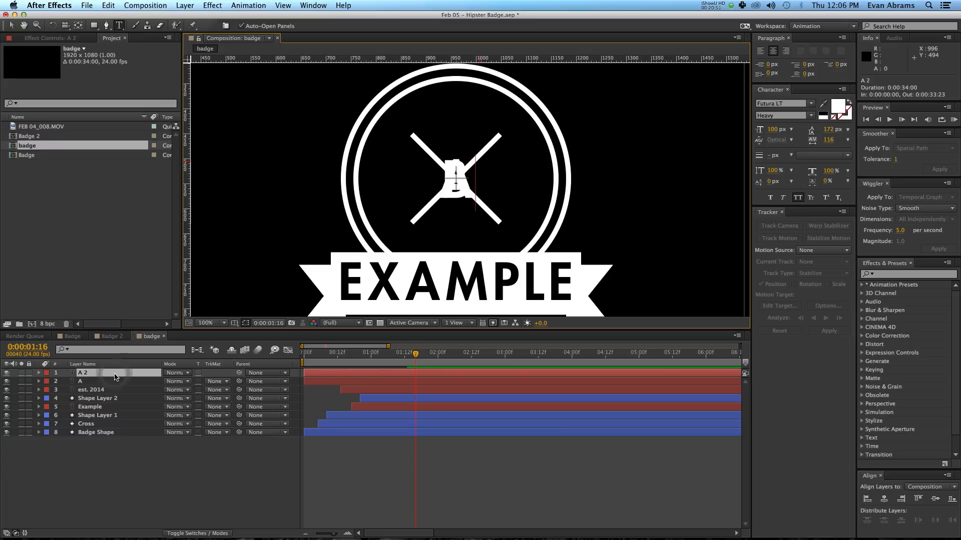
# - Duplicate the B text layer and change the duplicate's text to C
pyautogui.hotkey('ctrl', 'd')
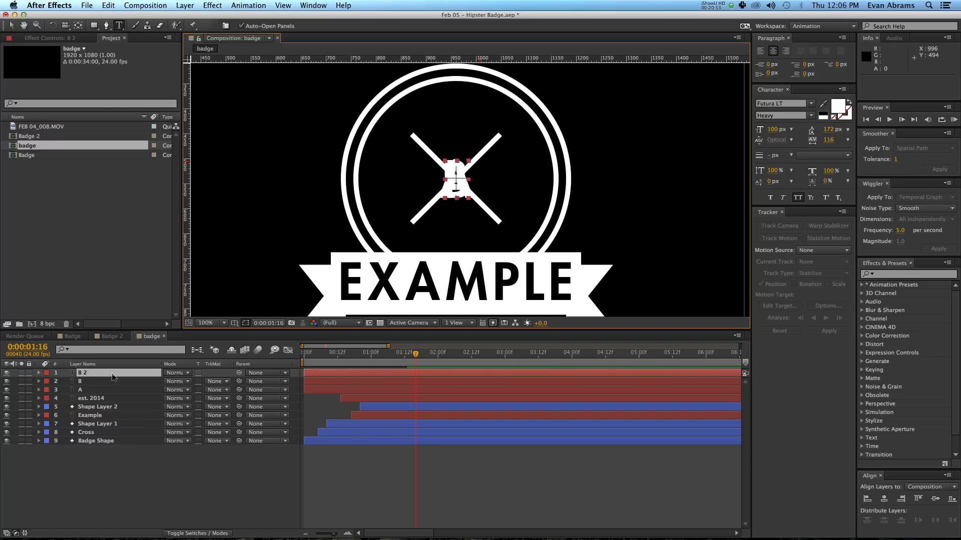
pyautogui.doubleClick(113, 376)
pyautogui.write('C')
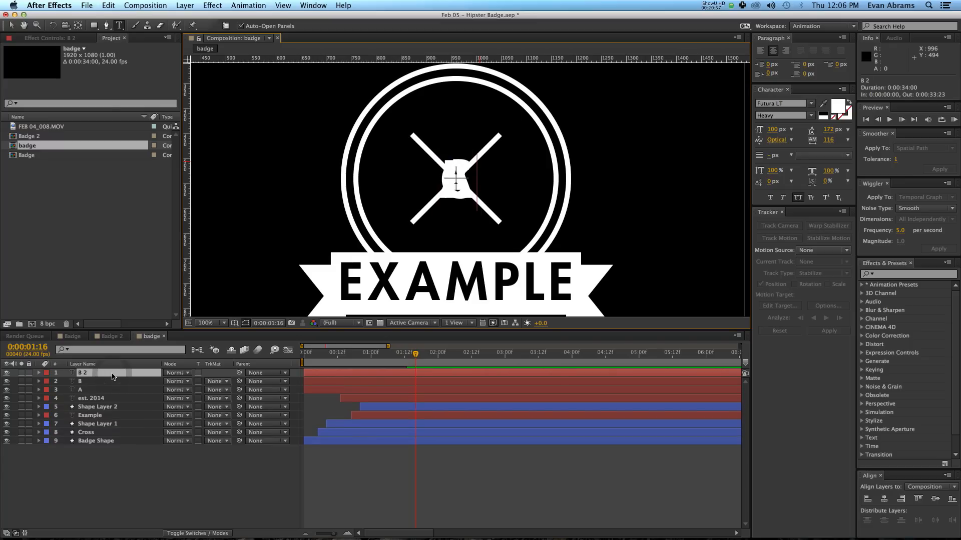
pyautogui.press('KP_Enter')
# - Duplicate the C text layer and change the duplicate's text to D
pyautogui.hotkey('ctrl', 'd')
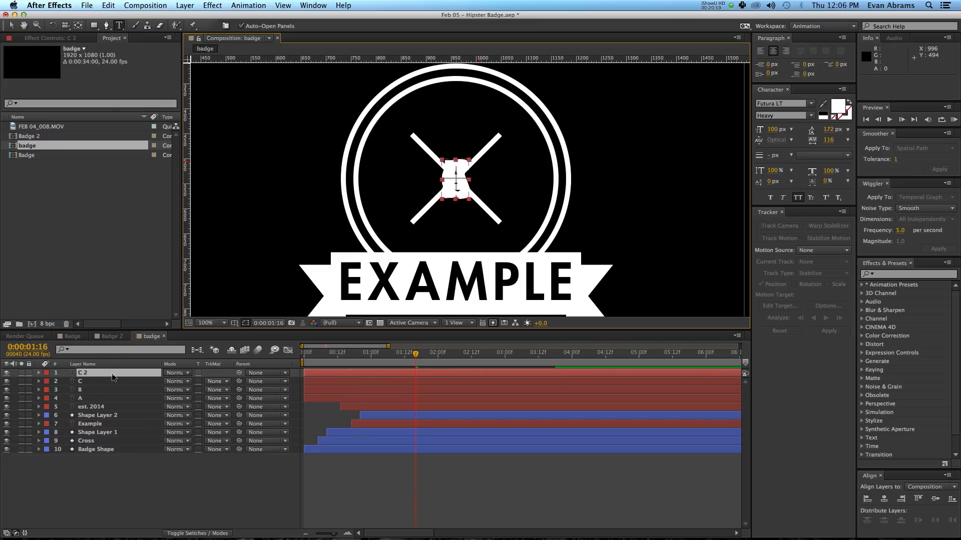
pyautogui.doubleClick(113, 376)
pyautogui.write('D')
pyautogui.press('KP_Enter')
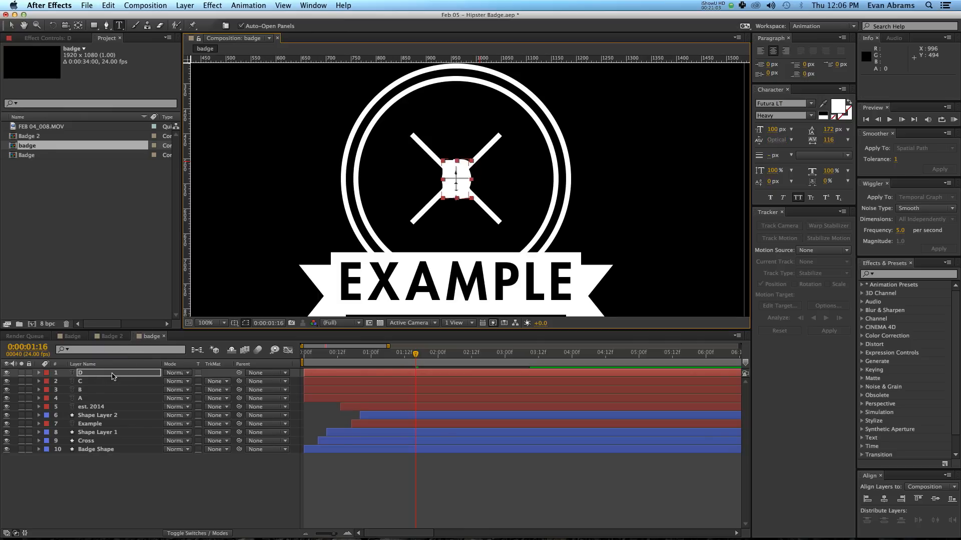
# - Align the four letter layers A to D to the horizontal and vertical centre of the composition
pyautogui.press('v')
pyautogui.keyDown('shift'); pyautogui.click(88, 398); pyautogui.keyUp('shift')
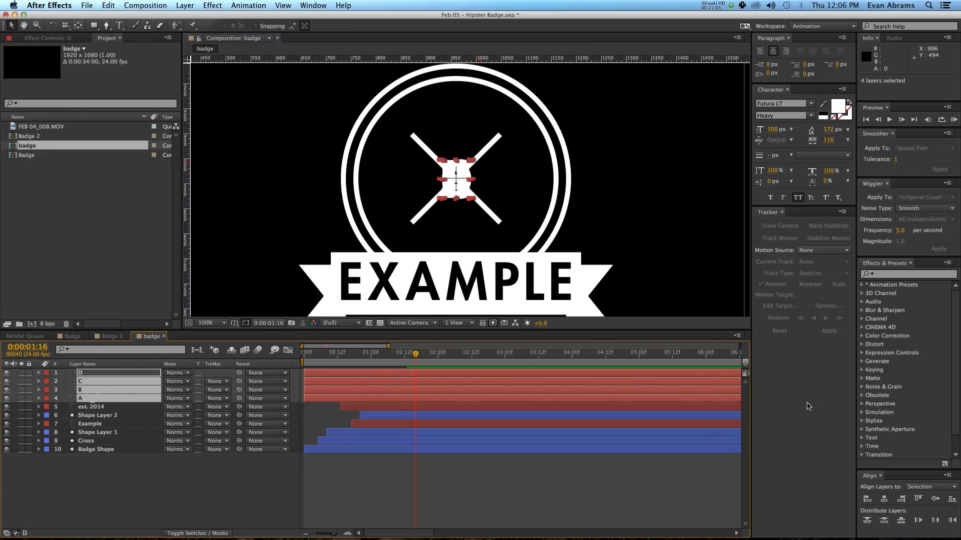
pyautogui.click(929, 487)
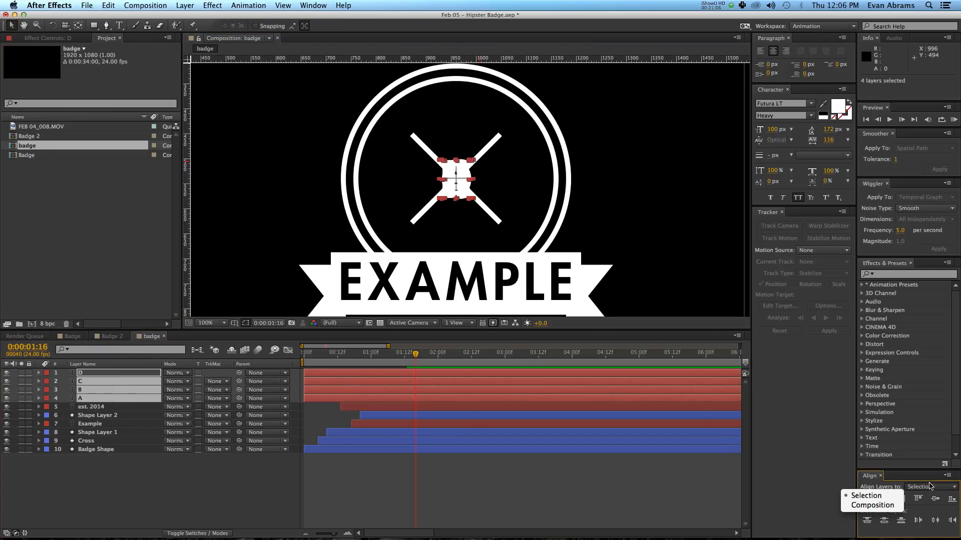
pyautogui.click(892, 505)
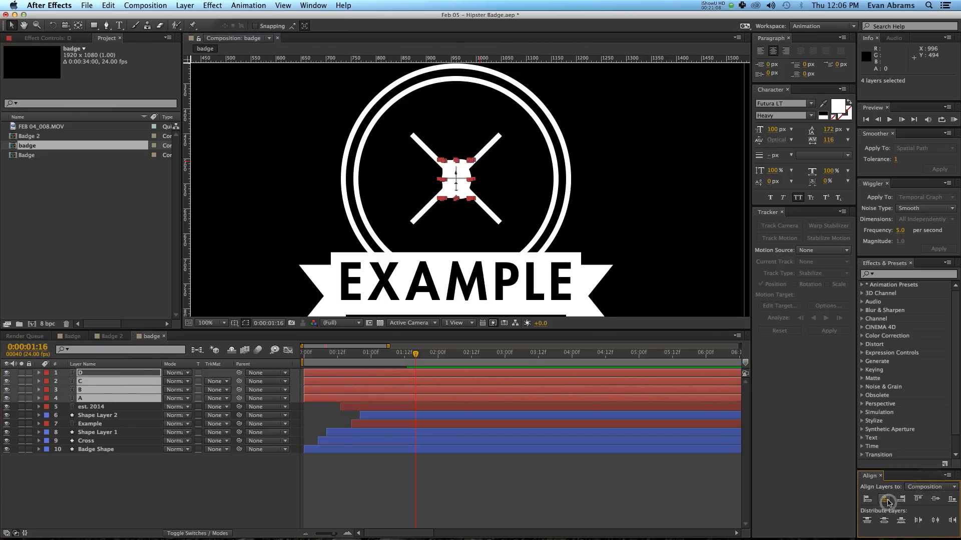
pyautogui.click(936, 498)
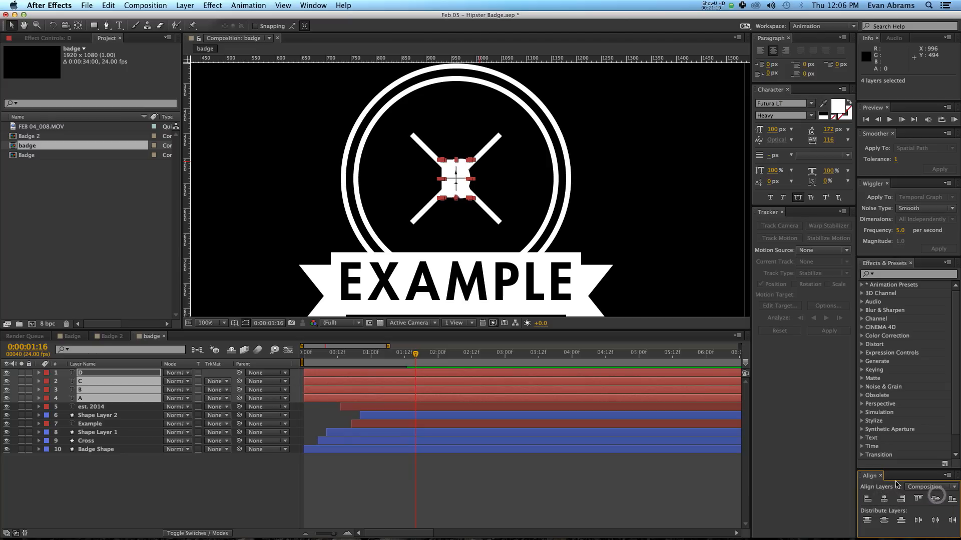
pyautogui.click(412, 510)
# - Set the current time to 0:00:01:08 and raise the A layer above the cross to Y 468.7
pyautogui.moveTo(349, 354); pyautogui.dragTo(394, 357)
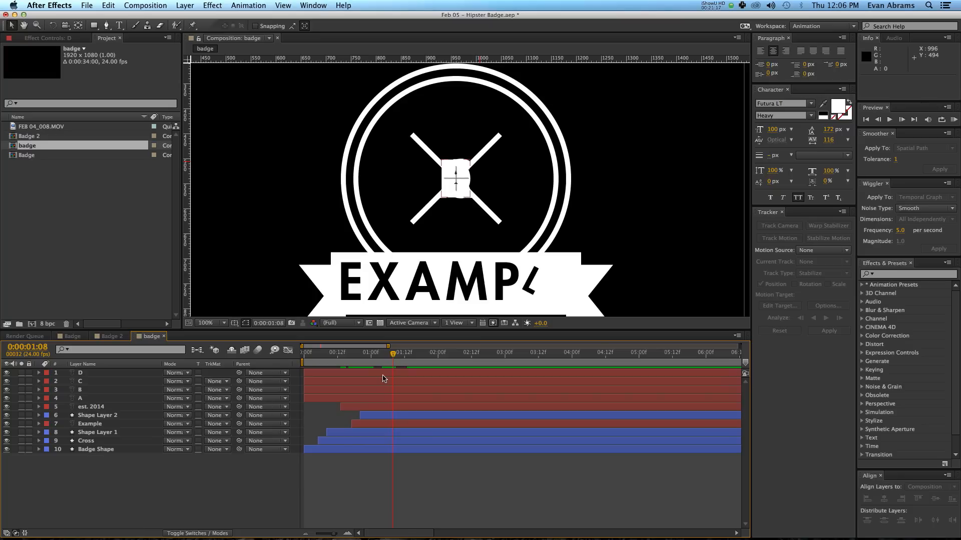
pyautogui.click(373, 398)
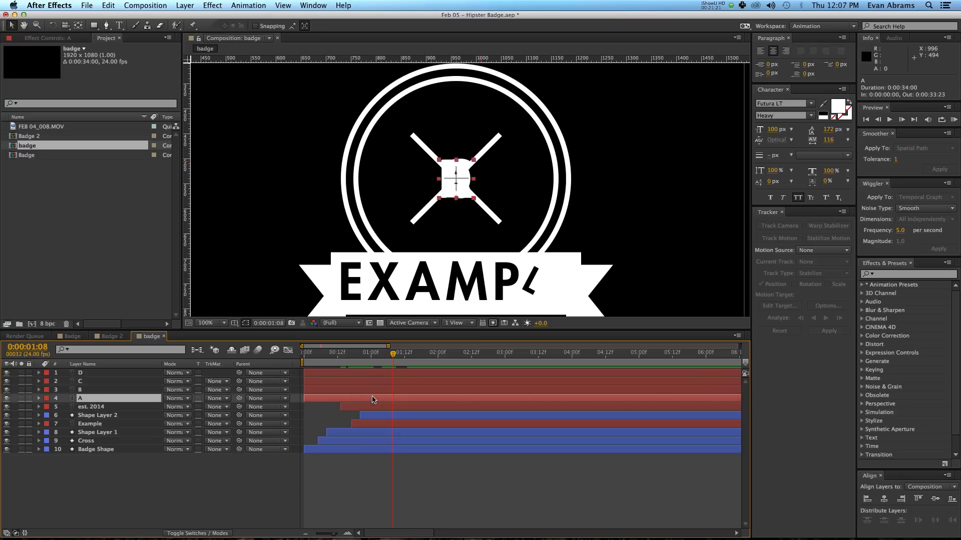
pyautogui.hotkey('shift', 'Up')
pyautogui.hotkey('shift', 'Up')
pyautogui.hotkey('shift', 'Up')
pyautogui.hotkey('shift', 'Up')
pyautogui.hotkey('shift', 'Up')
pyautogui.hotkey('shift', 'Up')
pyautogui.hotkey('shift', 'Up')
pyautogui.hotkey('shift', 'Up')
pyautogui.hotkey('shift', 'Up')
pyautogui.hotkey('shift', 'Up')
pyautogui.hotkey('shift', 'Up')
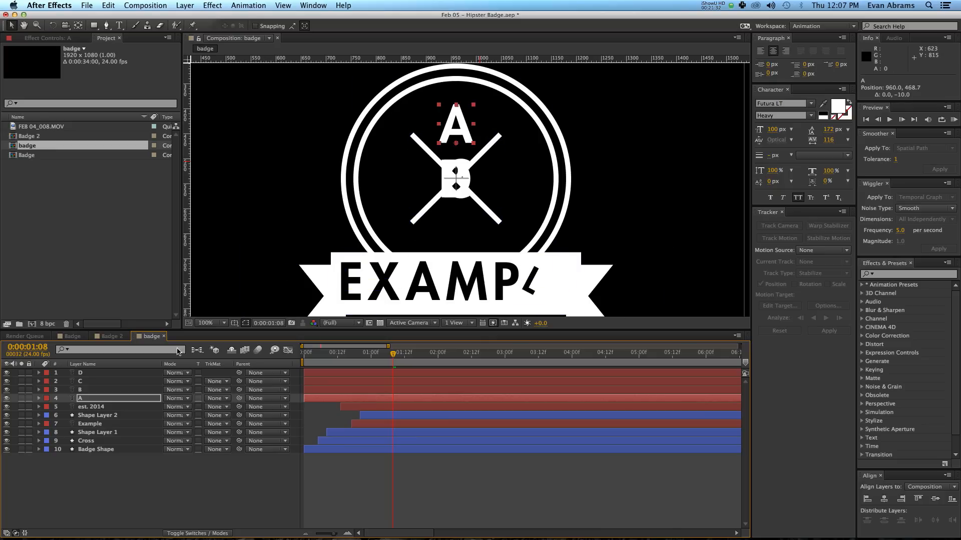
# - Lower the B layer below the cross to Y 677.7, just above the Example ribbon
pyautogui.click(125, 390)
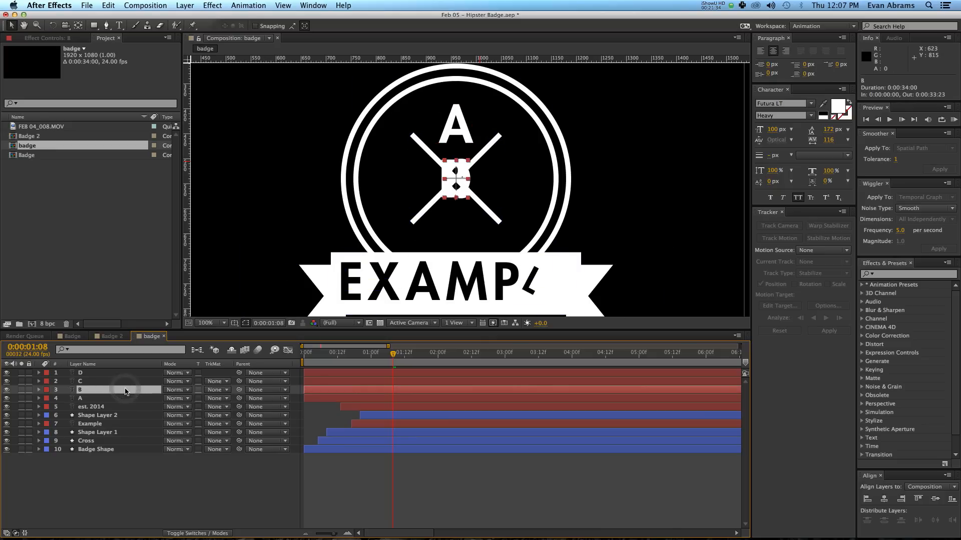
pyautogui.hotkey('shift', 'Down')
pyautogui.hotkey('shift', 'Down')
pyautogui.hotkey('shift', 'Down')
pyautogui.hotkey('shift', 'Down')
pyautogui.hotkey('shift', 'Down')
pyautogui.hotkey('shift', 'Down')
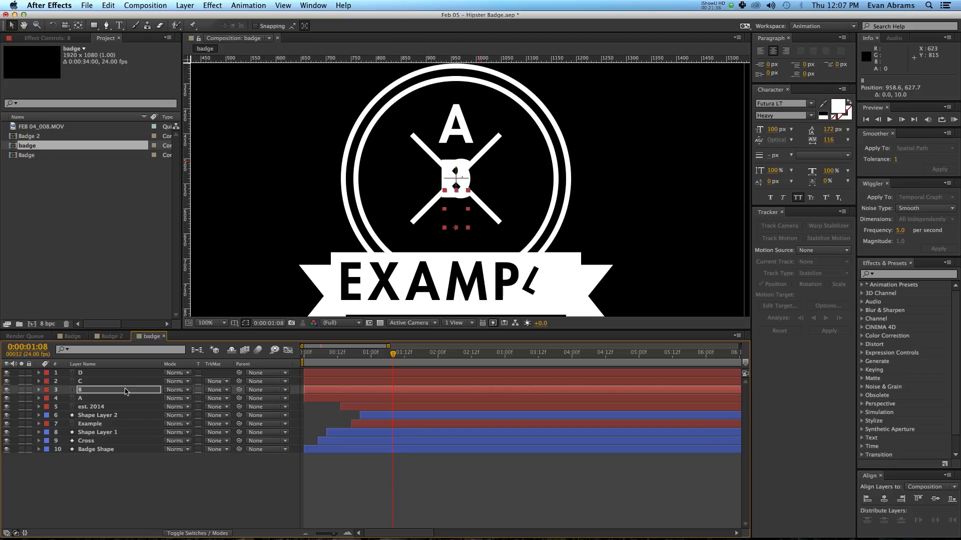
pyautogui.hotkey('shift', 'Down')
pyautogui.hotkey('shift', 'Down')
pyautogui.hotkey('shift', 'Down')
pyautogui.hotkey('shift', 'Down')
pyautogui.hotkey('shift', 'Down')
pyautogui.hotkey('shift', 'Down')
pyautogui.hotkey('shift', 'Down')
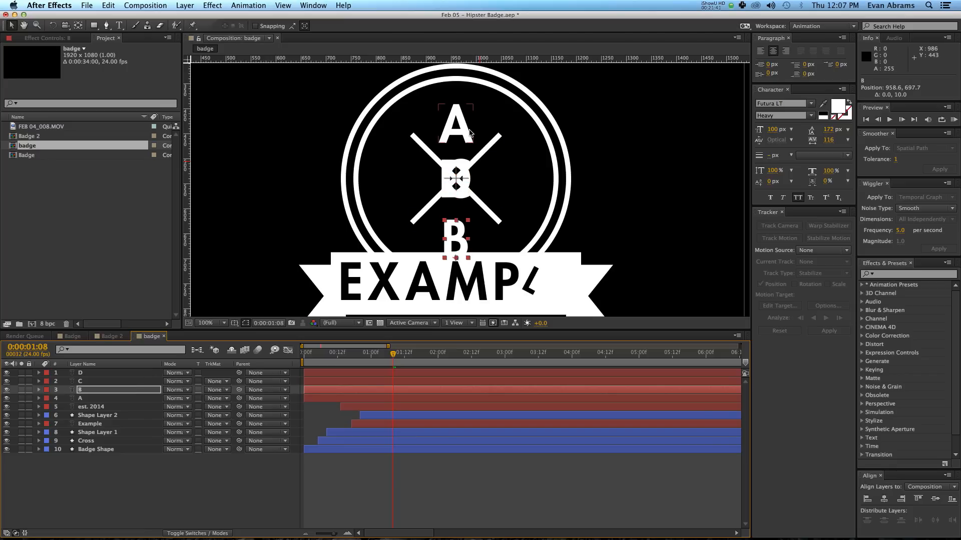
pyautogui.hotkey('shift', 'Up')
pyautogui.hotkey('shift', 'Up')
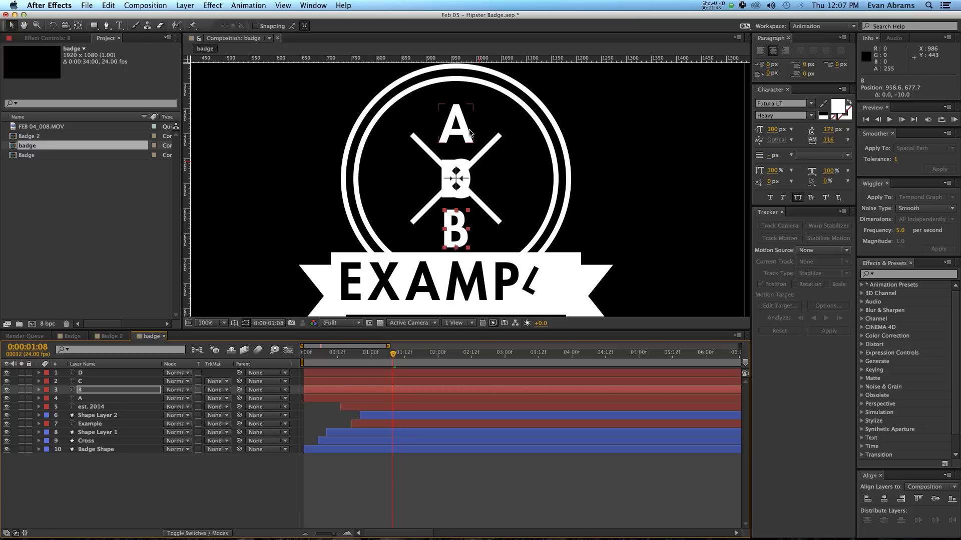
# - Lower the A layer above the cross to Y 488.7
pyautogui.click(470, 133)
pyautogui.hotkey('shift', 'Down')
pyautogui.hotkey('shift', 'Down')
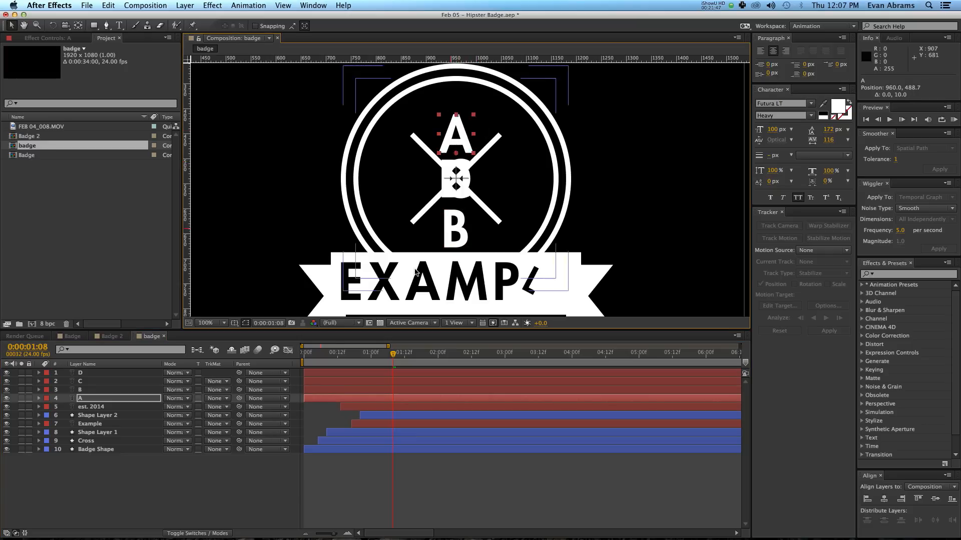
# - Shift the C layer 100 px left from the centre so it sits in the cross's left gap
pyautogui.click(105, 383)
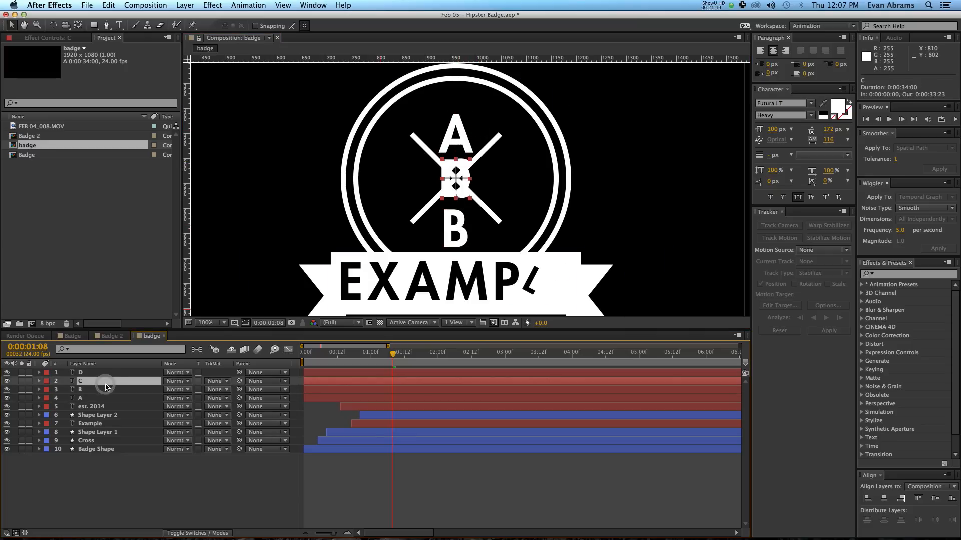
pyautogui.hotkey('shift', 'Left')
pyautogui.hotkey('shift', 'Left')
pyautogui.hotkey('shift', 'Left')
pyautogui.hotkey('shift', 'Left')
pyautogui.hotkey('shift', 'Left')
pyautogui.hotkey('shift', 'Left')
pyautogui.hotkey('shift', 'Left')
pyautogui.hotkey('shift', 'Left')
pyautogui.hotkey('shift', 'Left')
pyautogui.hotkey('shift', 'Left')
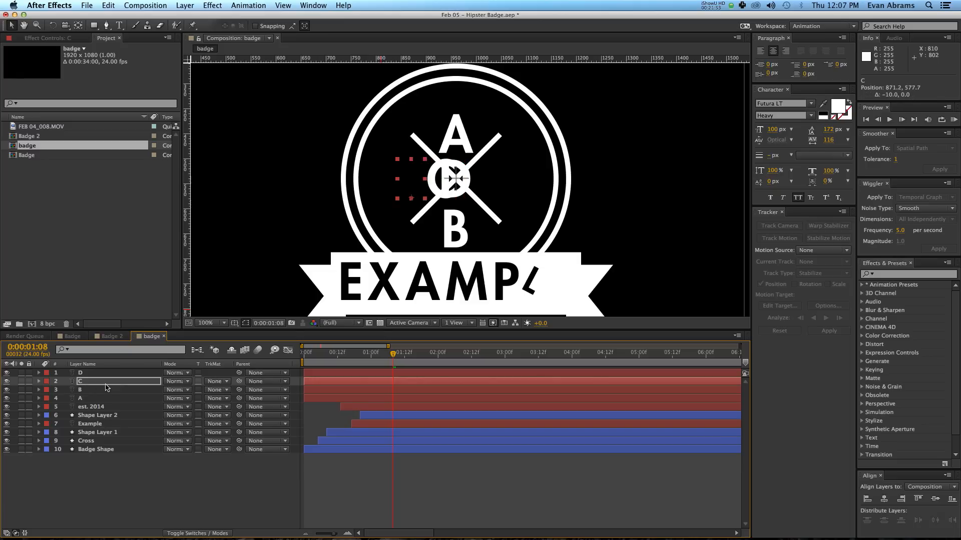
# - Shift the D layer right to X 1058.2 so it sits in the cross's right gap
pyautogui.click(95, 376)
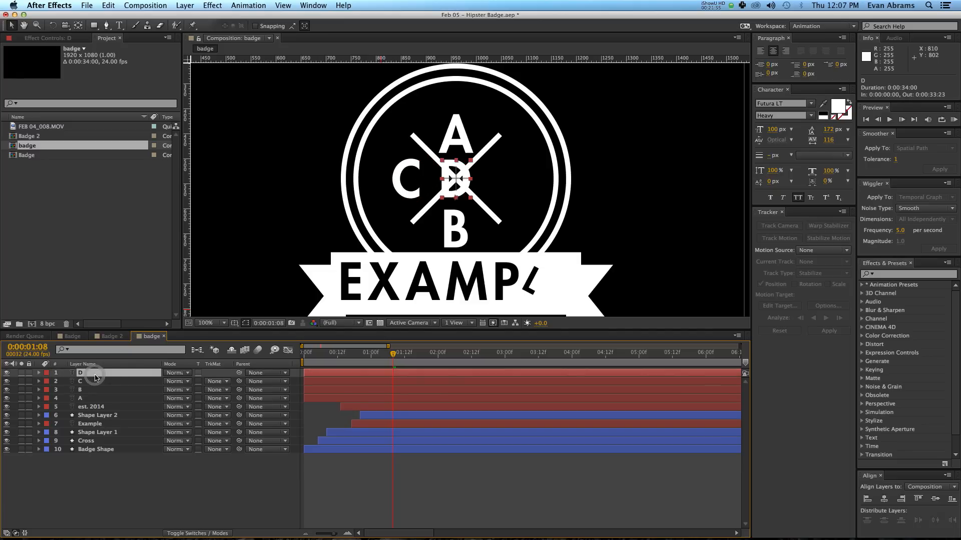
pyautogui.hotkey('shift', 'Right')
pyautogui.hotkey('shift', 'Right')
pyautogui.hotkey('shift', 'Right')
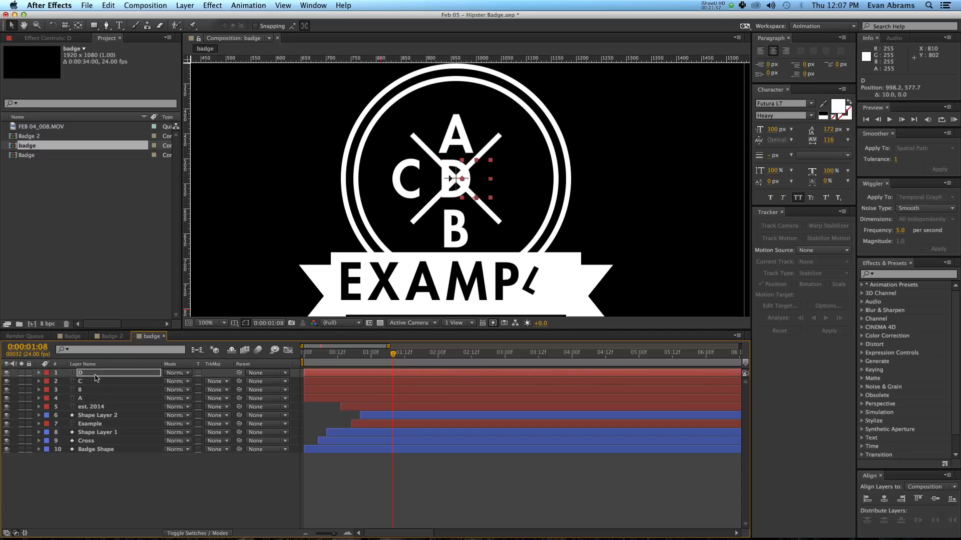
pyautogui.hotkey('shift', 'Right')
pyautogui.hotkey('shift', 'Right')
pyautogui.hotkey('shift', 'Right')
pyautogui.hotkey('shift', 'Right')
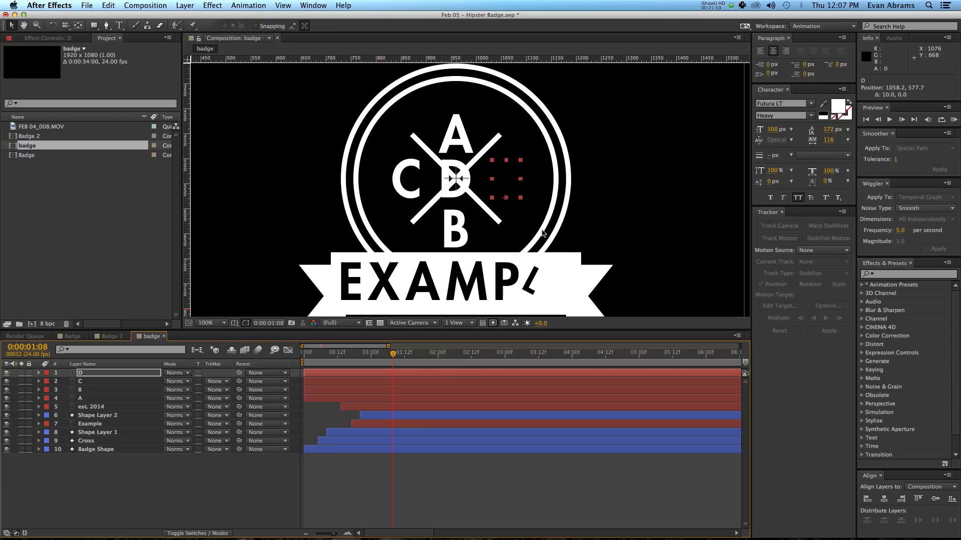
# - Add Position keyframes to the A and B layers at 0:00:00:19 and 0:00:01:05, holding their current positions
pyautogui.moveTo(393, 354); pyautogui.dragTo(362, 356)
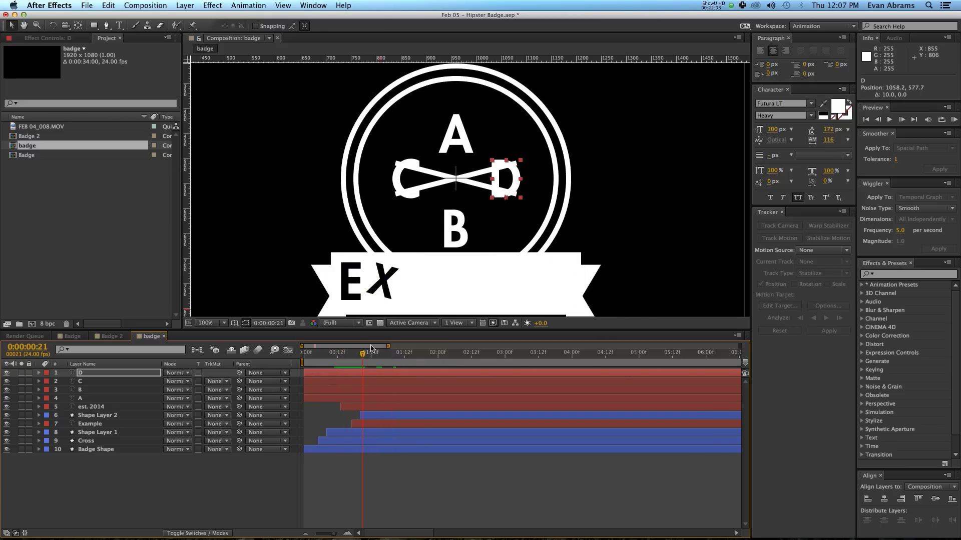
pyautogui.moveTo(366, 355); pyautogui.dragTo(359, 355)
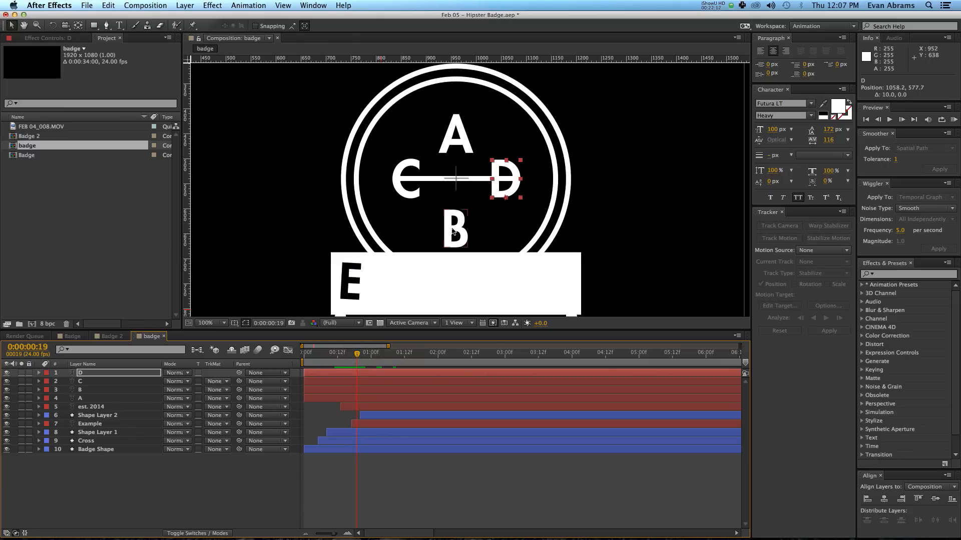
pyautogui.click(453, 231)
pyautogui.keyDown('shift'); pyautogui.click(455, 134); pyautogui.keyUp('shift')
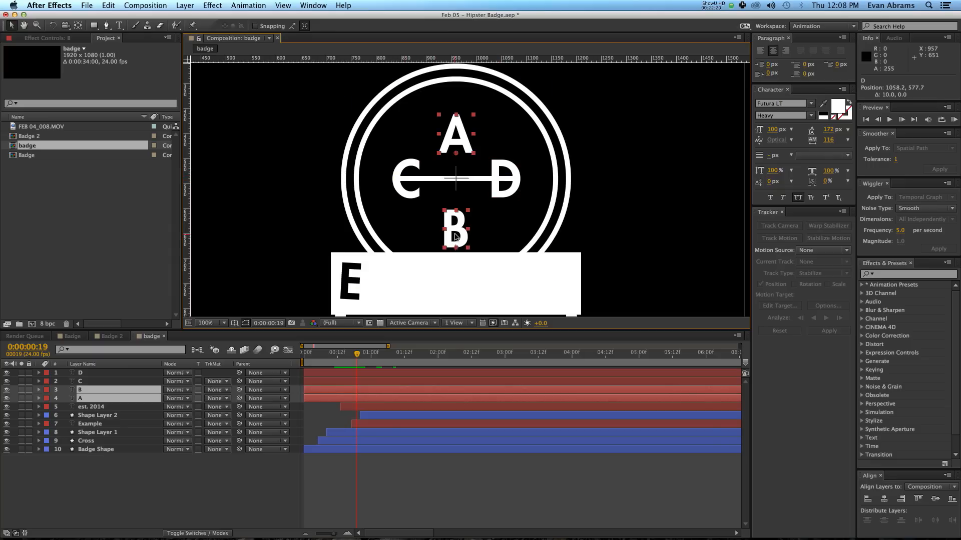
pyautogui.hotkey('alt', 'shift', 'p')
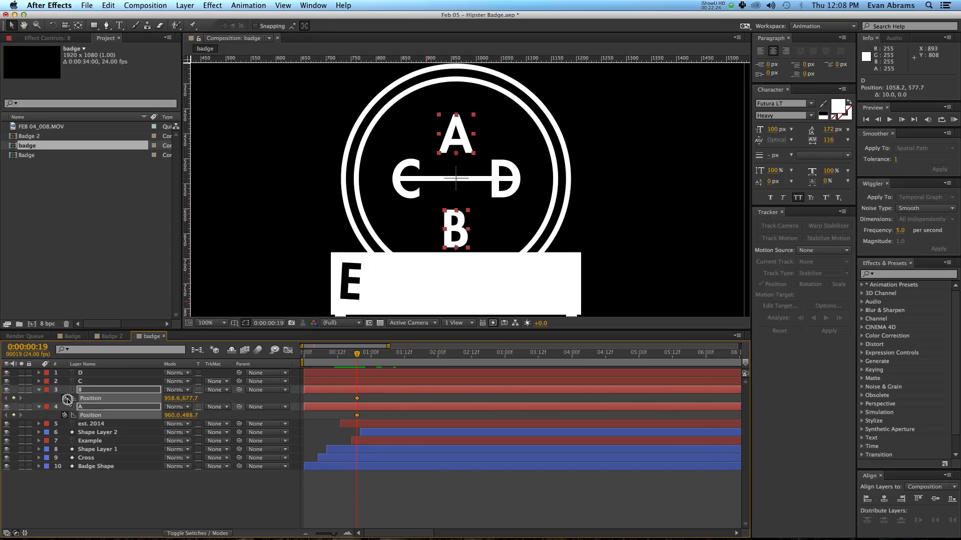
pyautogui.press('space')
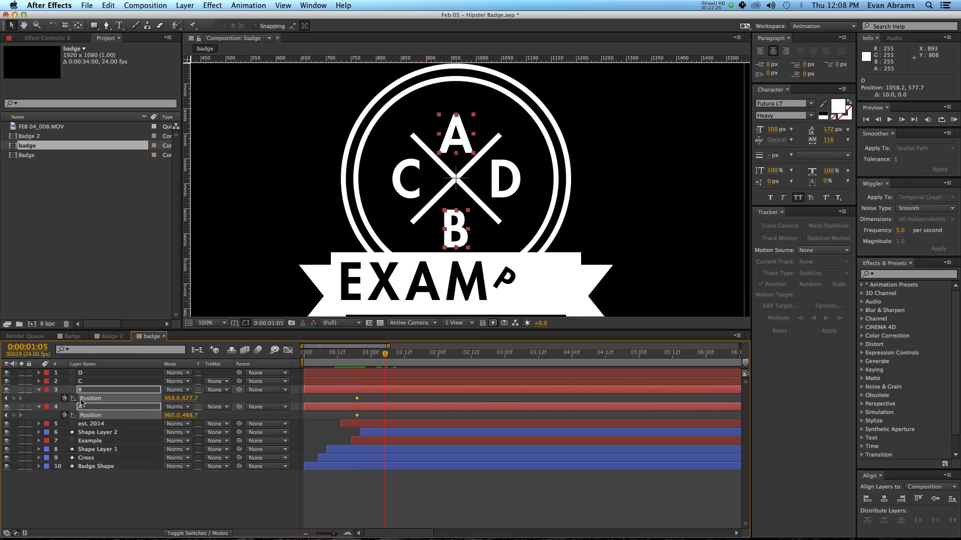
pyautogui.moveTo(359, 400); pyautogui.dragTo(389, 398)
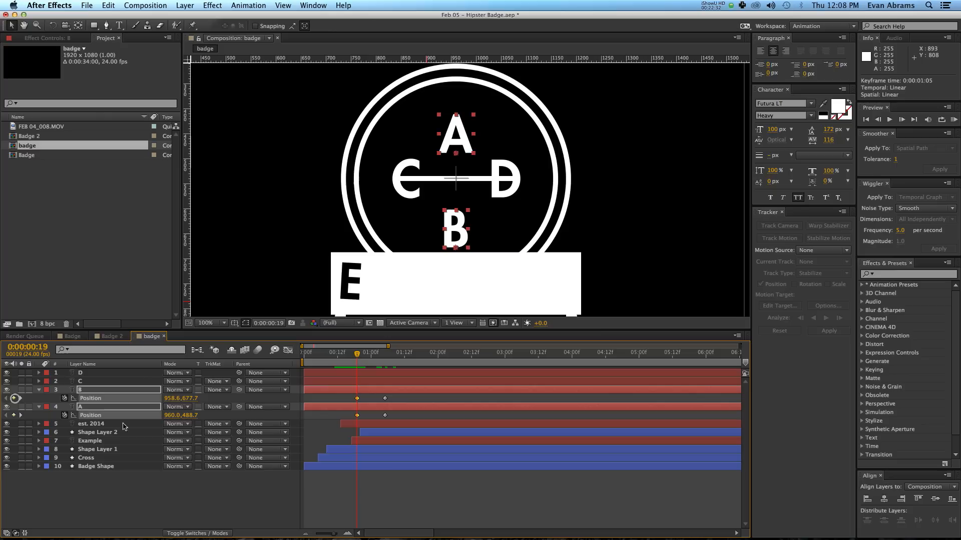
# - At 0:00:00:19, move A below the horizontal bar to Y 623.2 and B above it to Y 534.2
pyautogui.click(448, 486)
pyautogui.press('.')
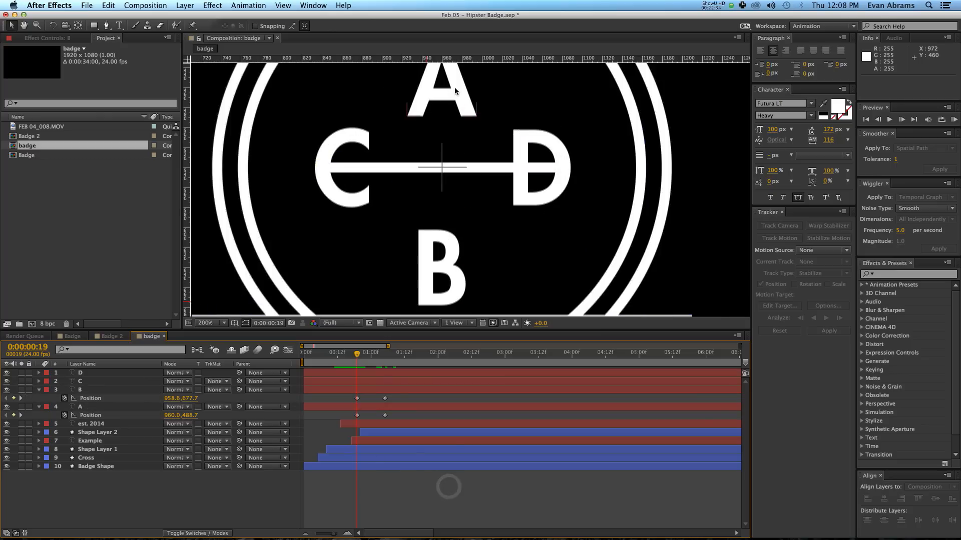
pyautogui.moveTo(454, 87); pyautogui.dragTo(445, 220)
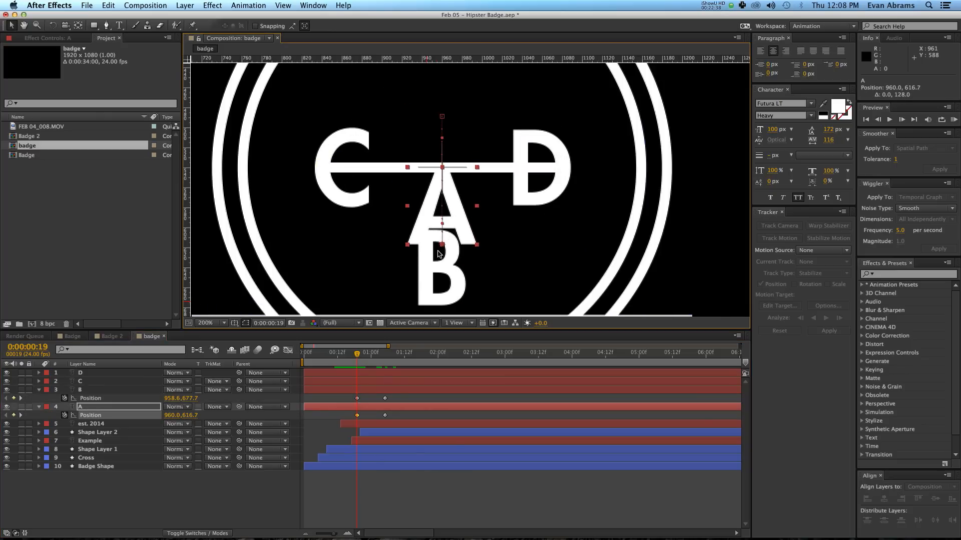
pyautogui.moveTo(459, 279); pyautogui.dragTo(467, 138)
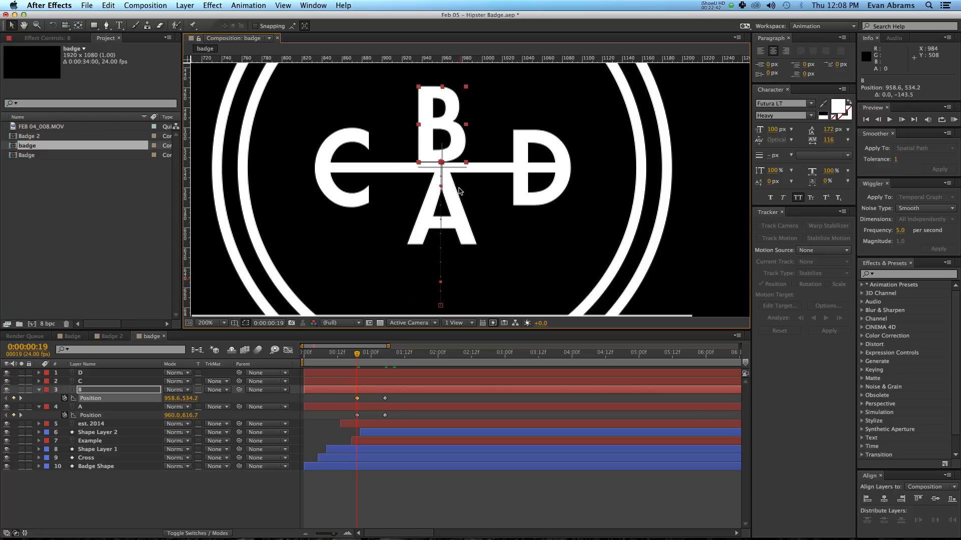
pyautogui.moveTo(459, 191); pyautogui.dragTo(456, 202)
pyautogui.press(',')
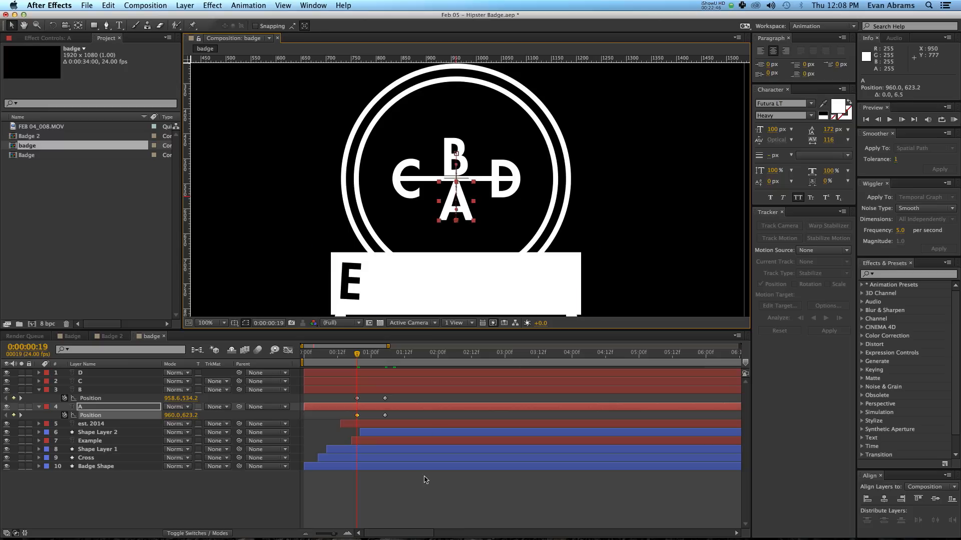
# - Trim the start of the A and B layers to 0:00:00:19
pyautogui.click(310, 390)
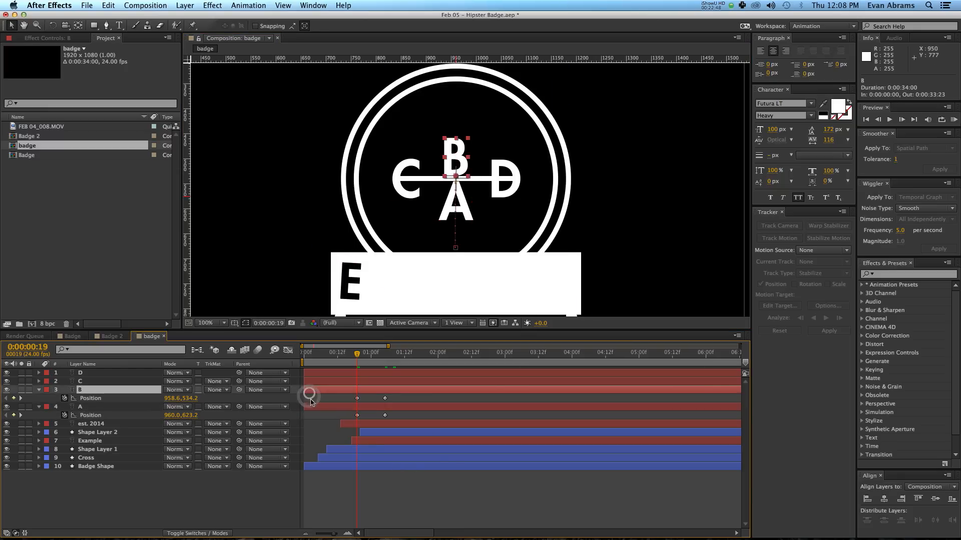
pyautogui.keyDown('shift'); pyautogui.click(310, 406); pyautogui.keyUp('shift')
pyautogui.moveTo(306, 407); pyautogui.dragTo(340, 417)
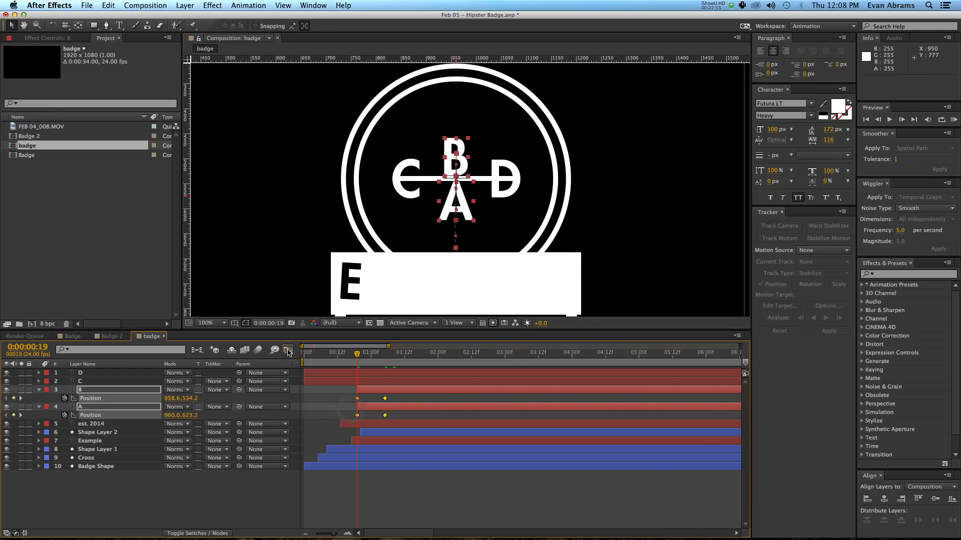
# - Easy-ease the A and B Position keyframes, reshape their speed curves to peak early with a long slowdown, and preview
pyautogui.click(288, 351)
pyautogui.moveTo(411, 432); pyautogui.dragTo(330, 376)
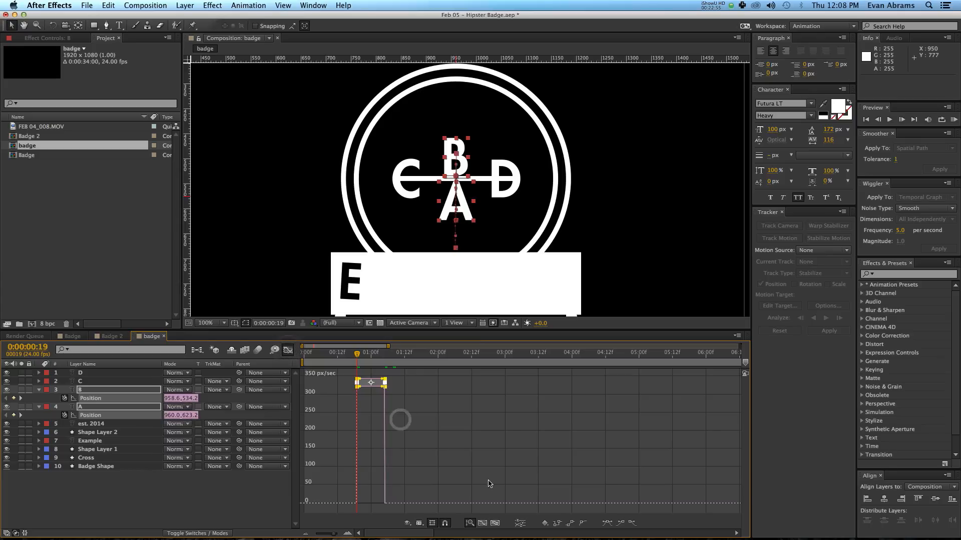
pyautogui.click(610, 526)
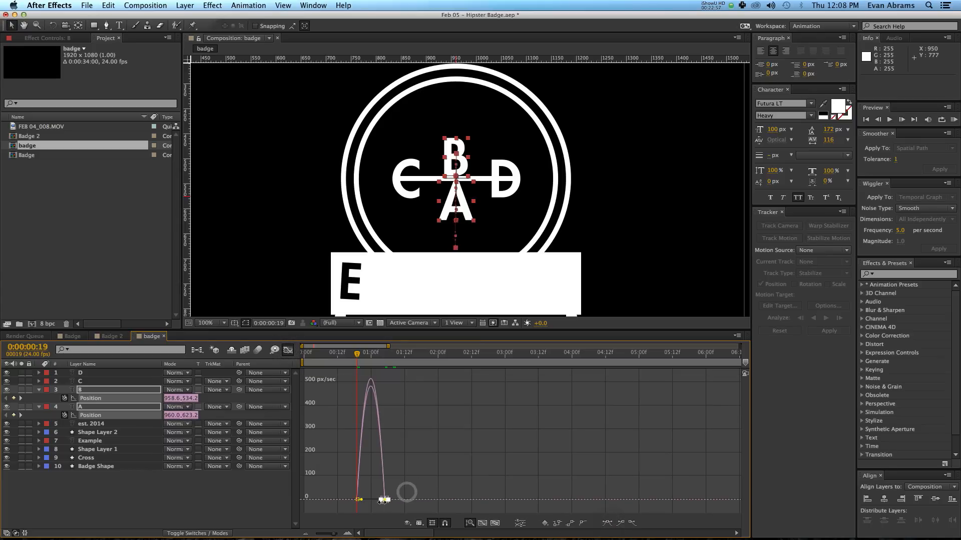
pyautogui.moveTo(395, 493); pyautogui.dragTo(359, 500)
pyautogui.press('space')
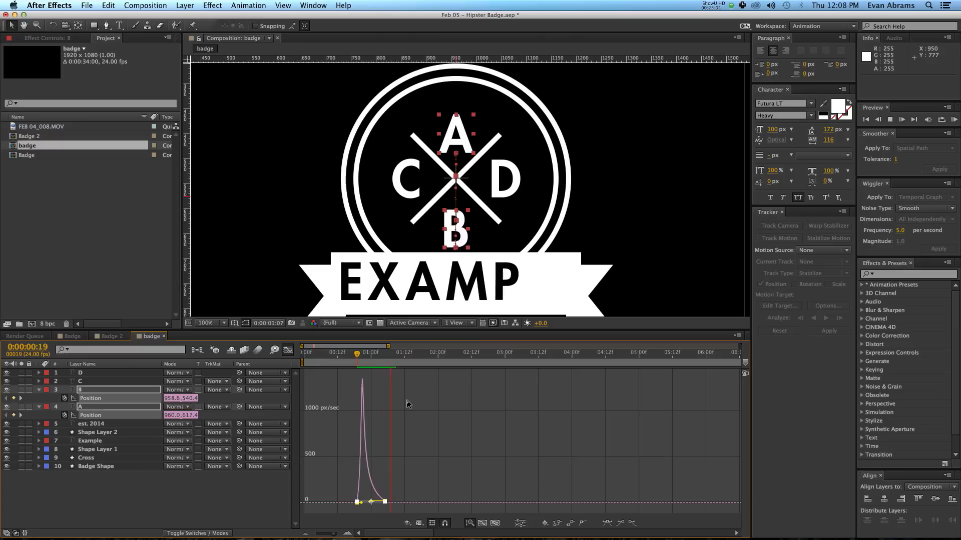
pyautogui.click(289, 349)
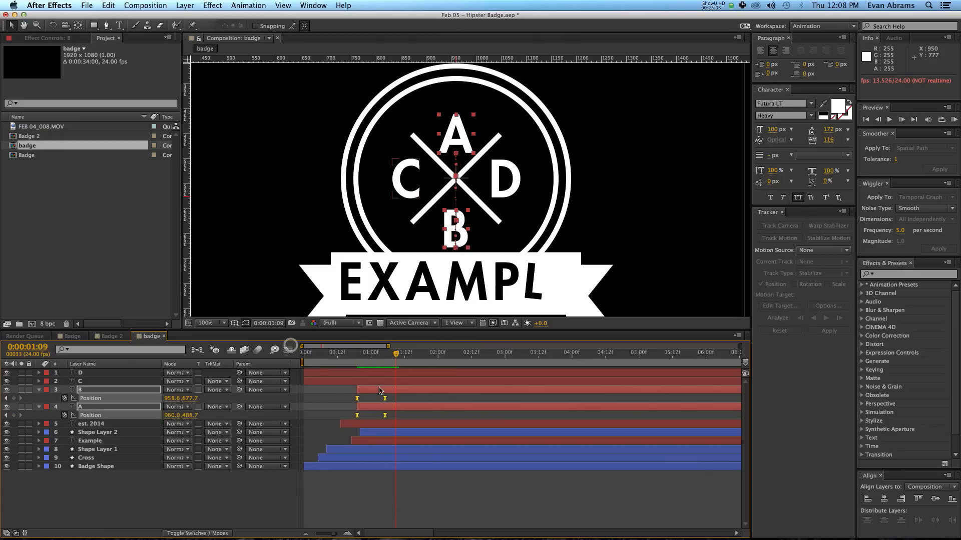
# - Delay the final Position keyframes of A and B to 0:00:01:07 and preview the motion
pyautogui.moveTo(388, 395); pyautogui.dragTo(389, 416)
pyautogui.press('space')
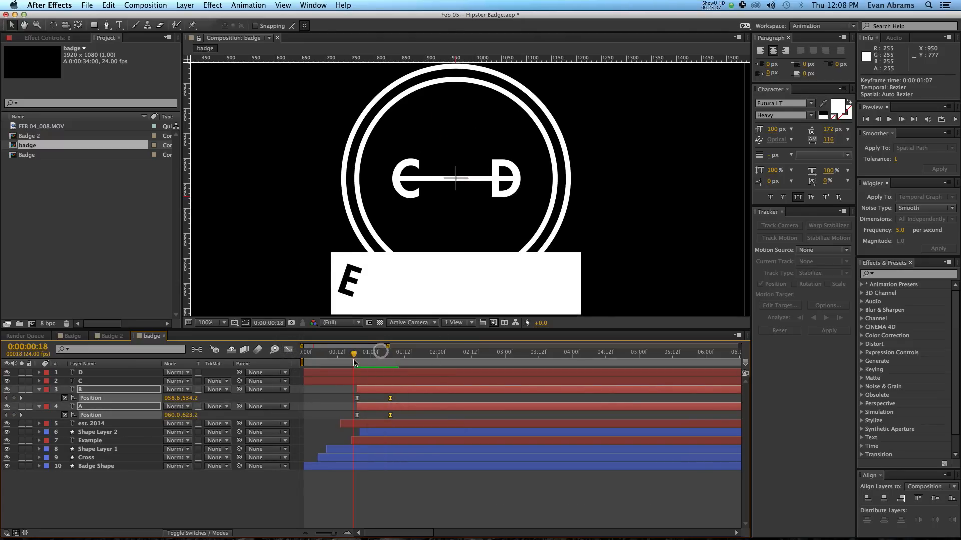
pyautogui.press('space')
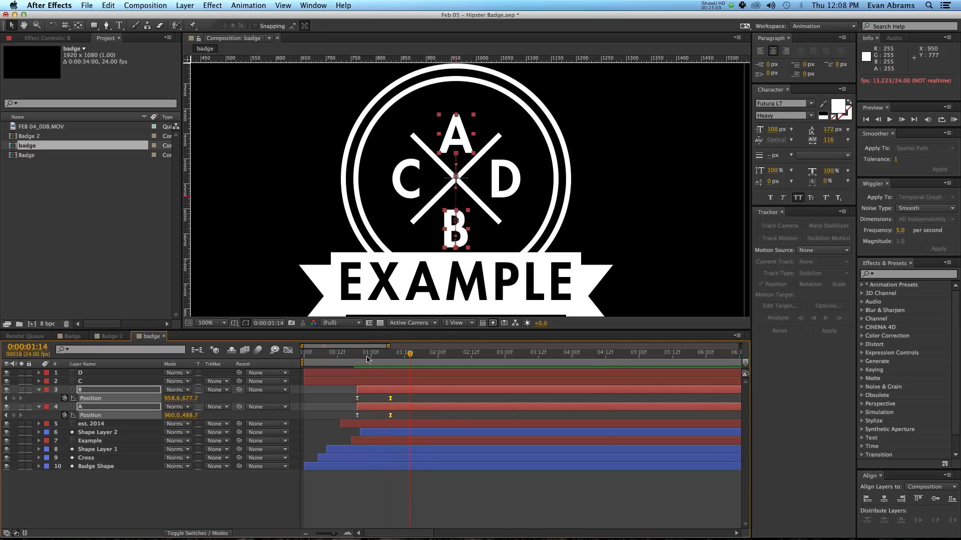
pyautogui.click(418, 478)
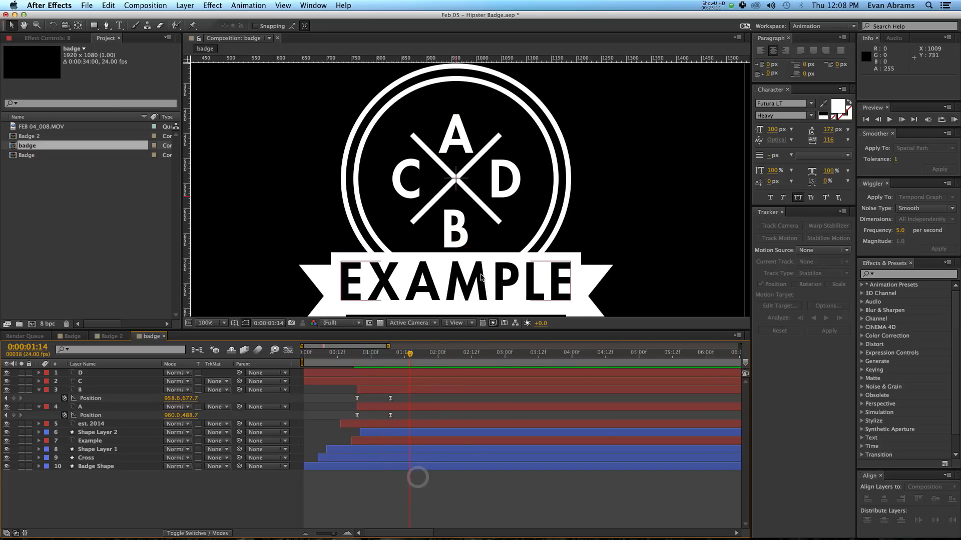
# - At 0:00:01:07, raise the A layer's final position to Y 478.7
pyautogui.click(392, 353)
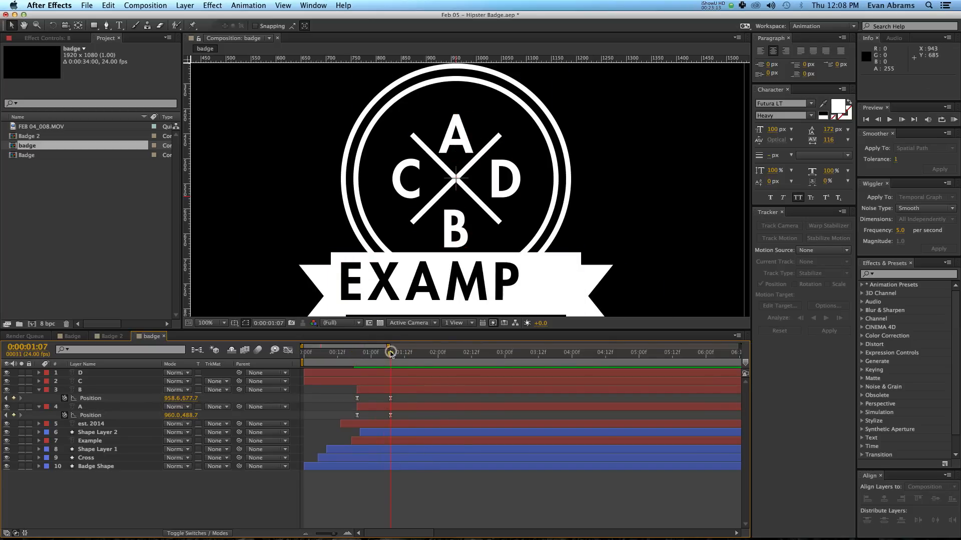
pyautogui.click(395, 390)
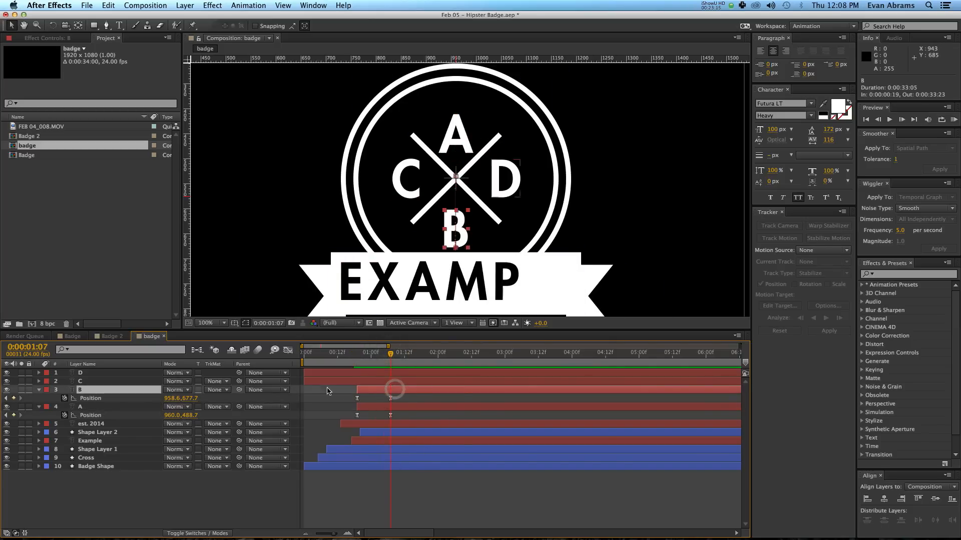
pyautogui.keyDown('shift'); pyautogui.click(399, 406); pyautogui.keyUp('shift')
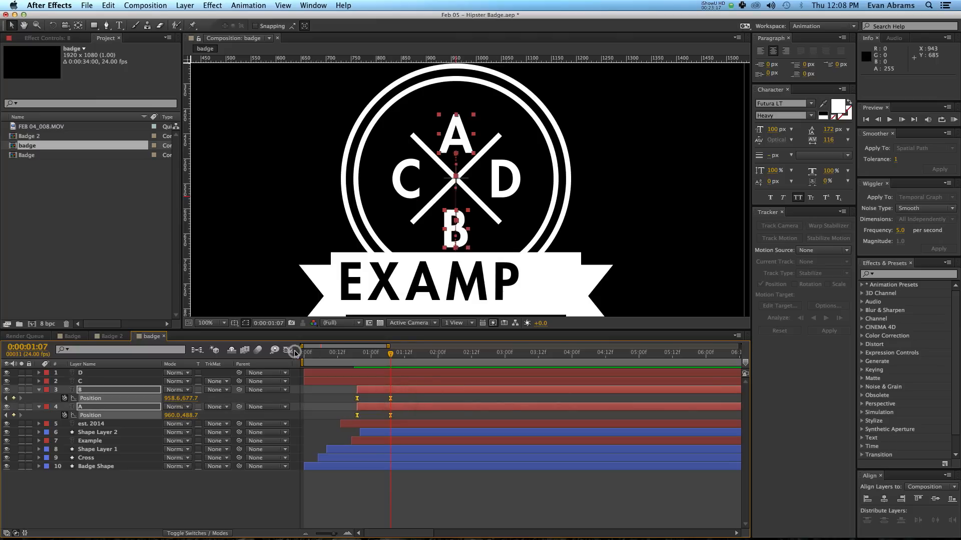
pyautogui.click(289, 350)
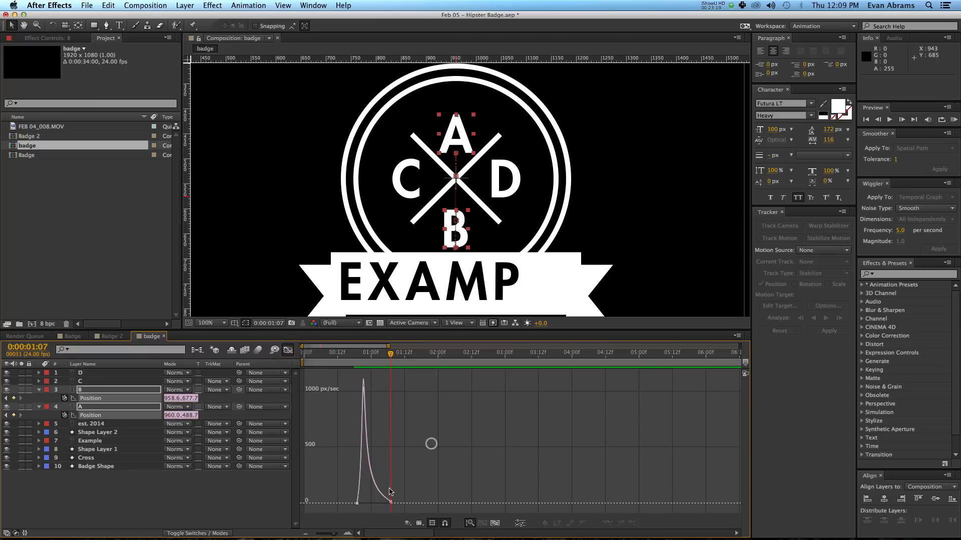
pyautogui.click(151, 484)
pyautogui.click(109, 415)
pyautogui.hotkey('shift', 'Up')
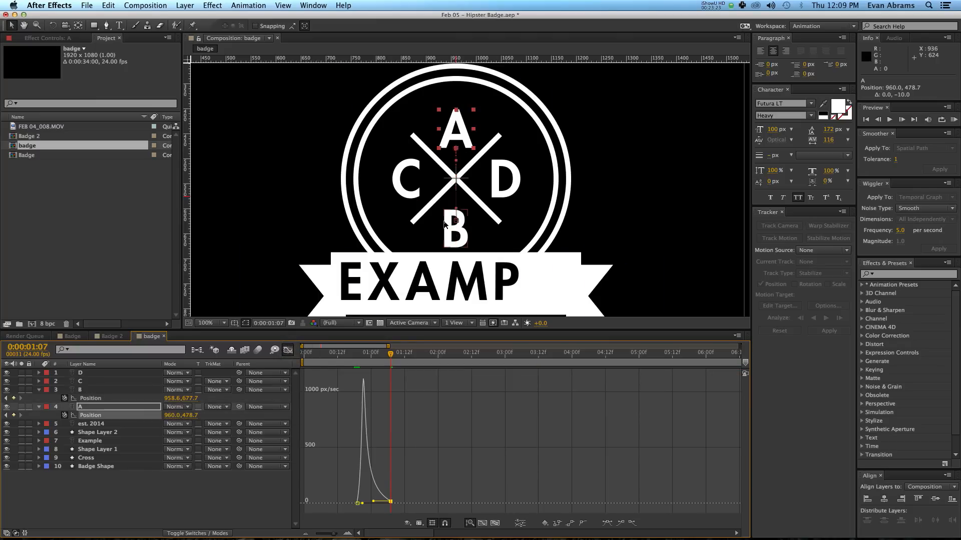
# - Play back the A and B letter animation from around 0:00:00:19 to check its timing against the opening cross
pyautogui.moveTo(390, 353); pyautogui.dragTo(376, 352)
pyautogui.keyDown('shift'); pyautogui.click(95, 400); pyautogui.keyUp('shift')
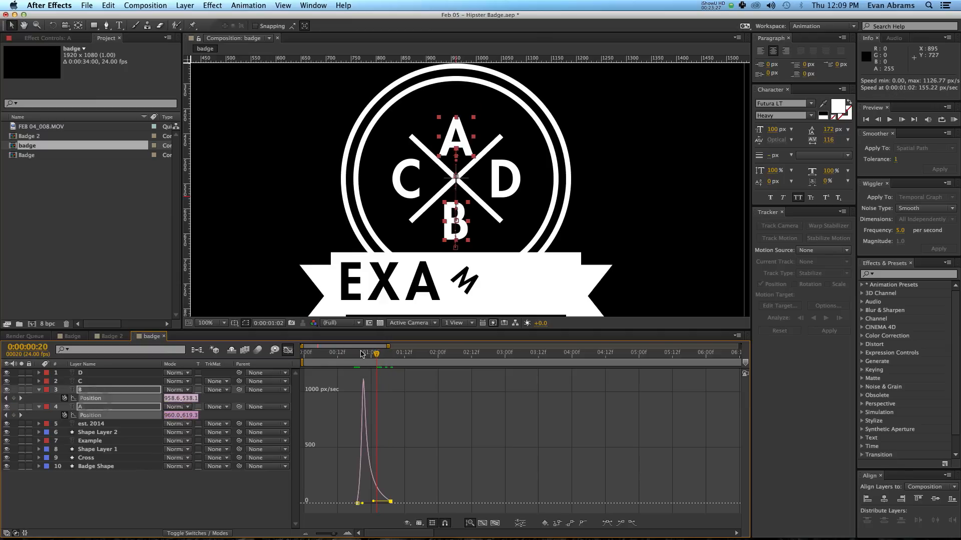
pyautogui.click(361, 352)
pyautogui.press('space')
pyautogui.press('space')
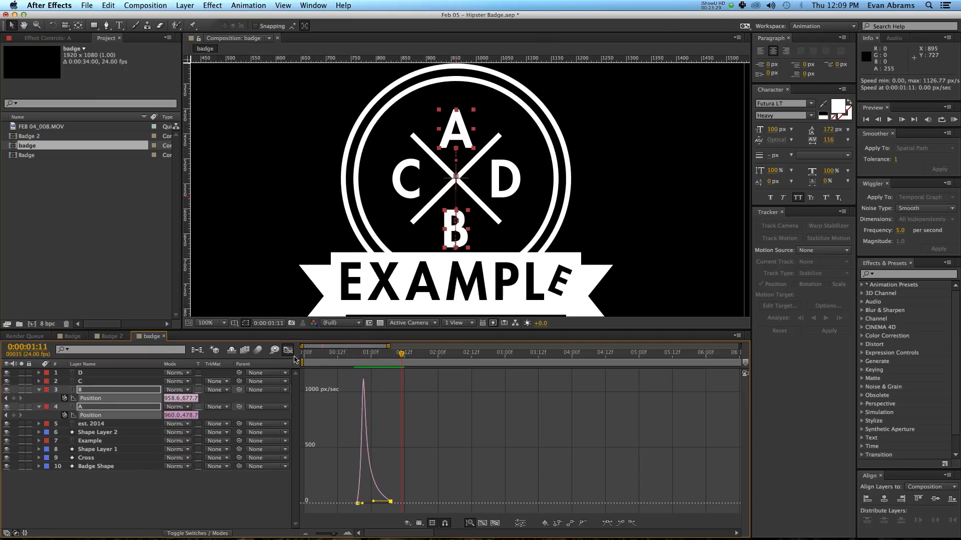
pyautogui.click(288, 352)
pyautogui.click(425, 485)
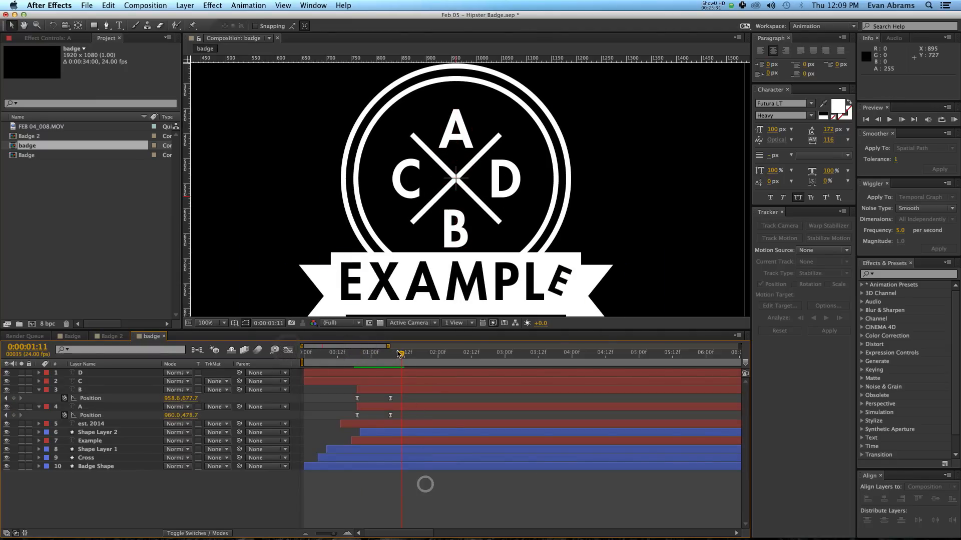
pyautogui.moveTo(393, 354); pyautogui.dragTo(357, 363)
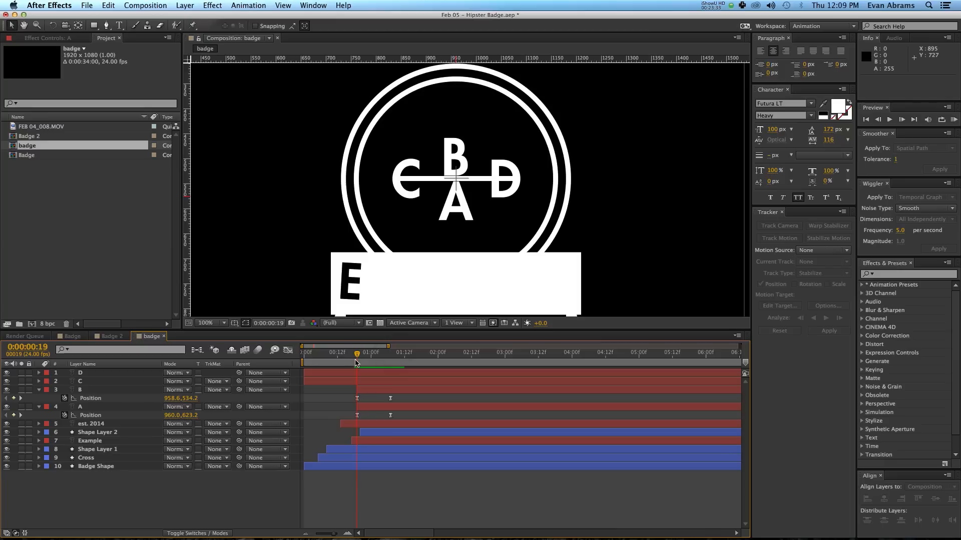
pyautogui.press('space')
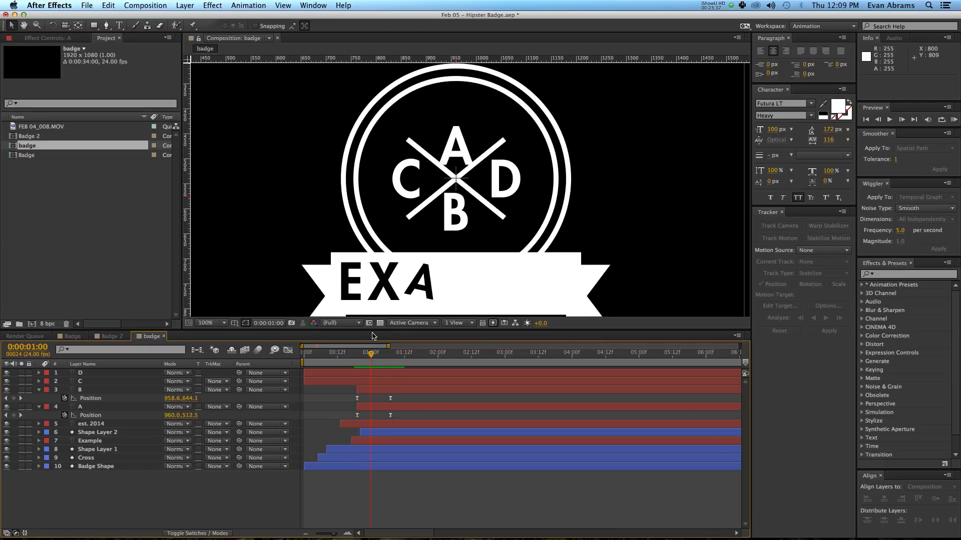
# - At 0:00:01:07, draw a black rectangle about 193 × 145 px over the letter B, starting level with the cross's centre
pyautogui.click(391, 356)
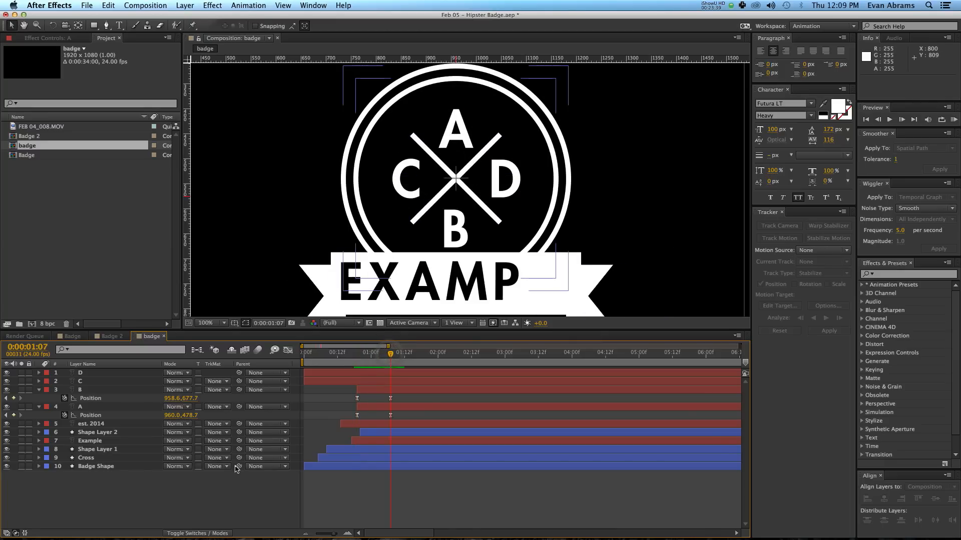
pyautogui.press('q')
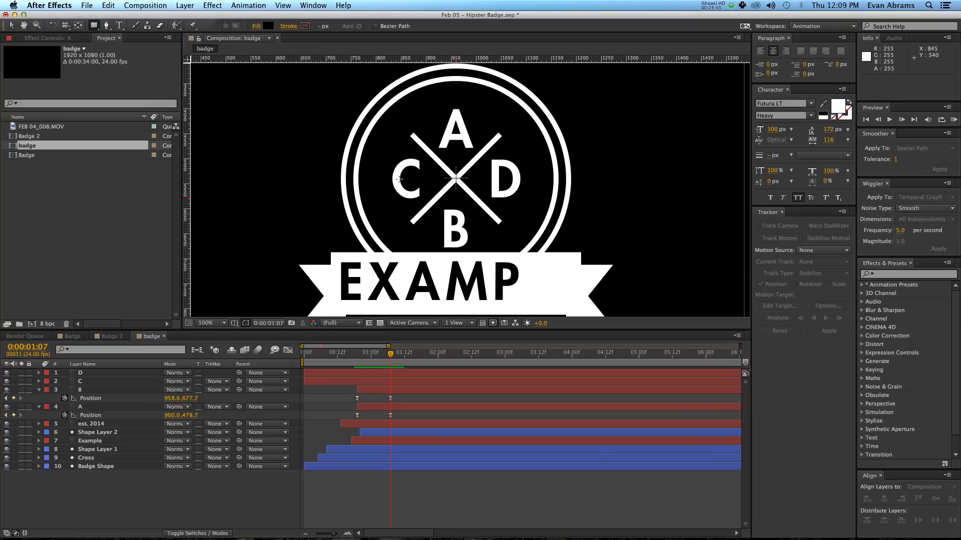
pyautogui.moveTo(408, 177)
pyautogui.mouseDown()
pyautogui.moveTo(500, 201)
pyautogui.moveTo(513, 239)
pyautogui.moveTo(505, 249)
pyautogui.mouseUp()
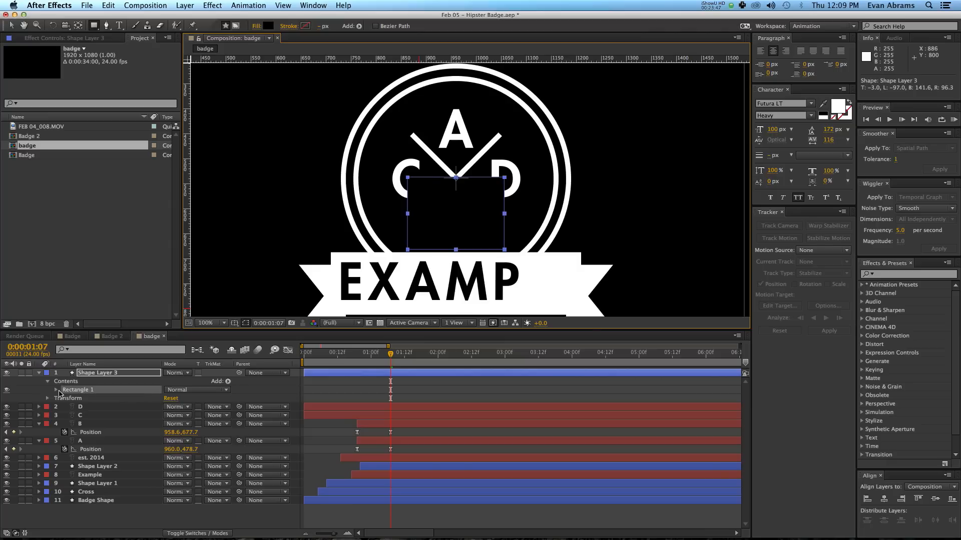
# - Set the new rectangle path's size to 200 × 200 and its path position to 0, 100
pyautogui.click(56, 390)
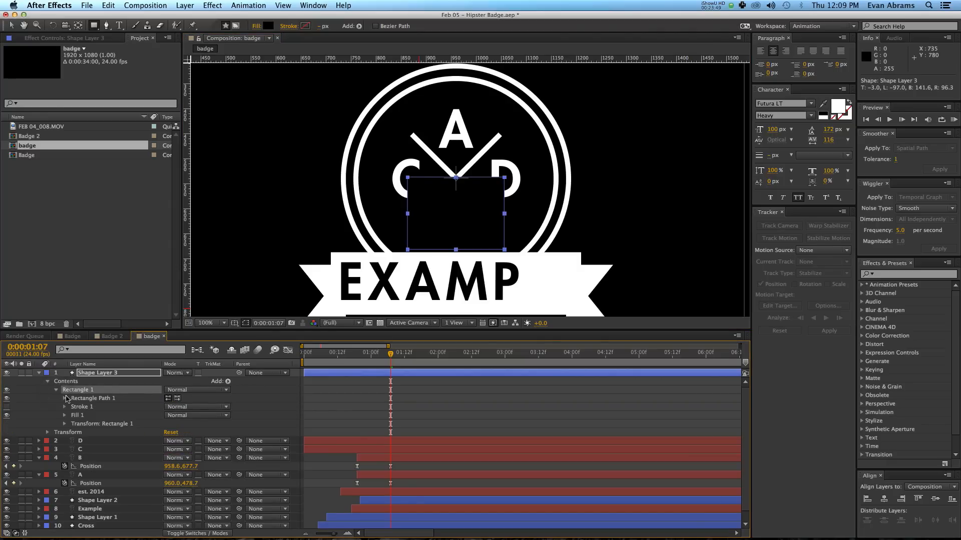
pyautogui.click(63, 399)
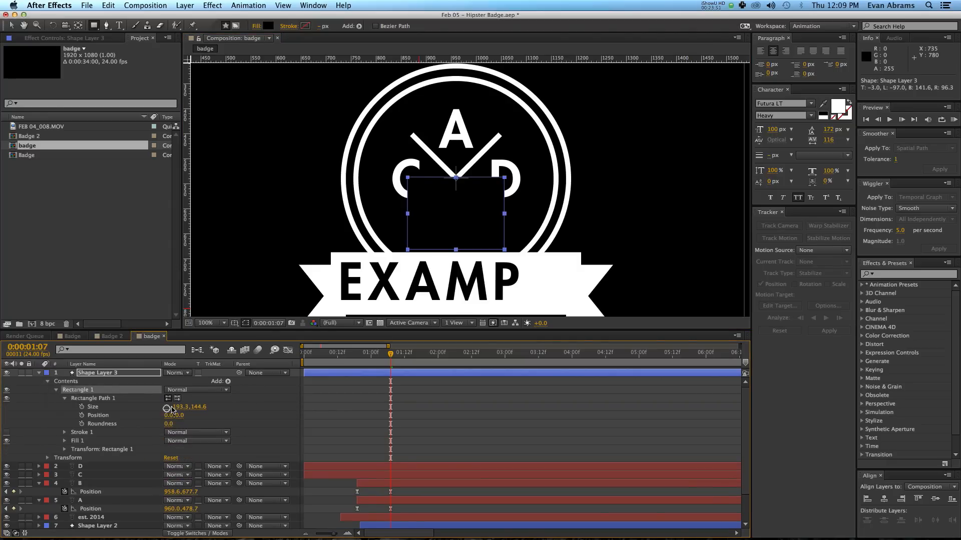
pyautogui.click(175, 407)
pyautogui.write('200')
pyautogui.press('Tab')
pyautogui.write('200')
pyautogui.press('Return')
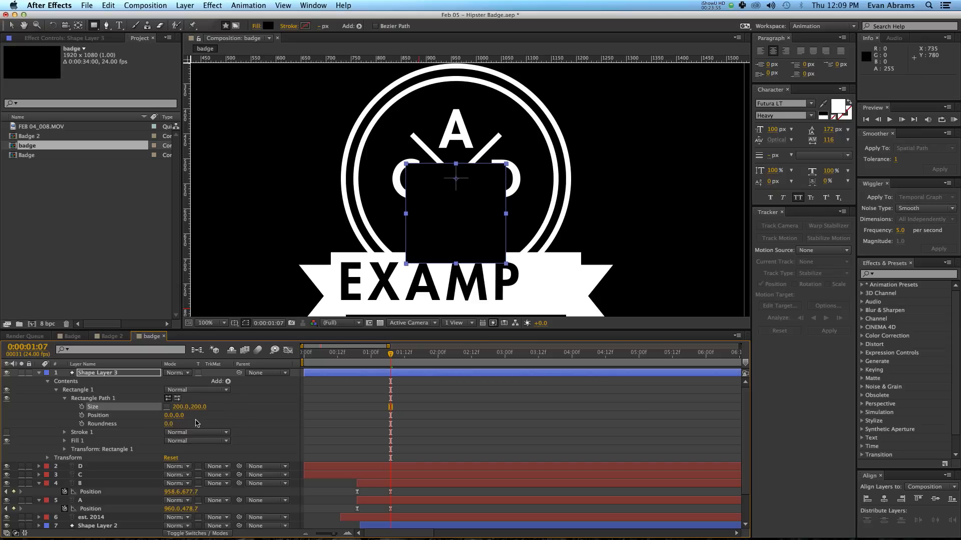
pyautogui.moveTo(175, 416); pyautogui.dragTo(204, 417)
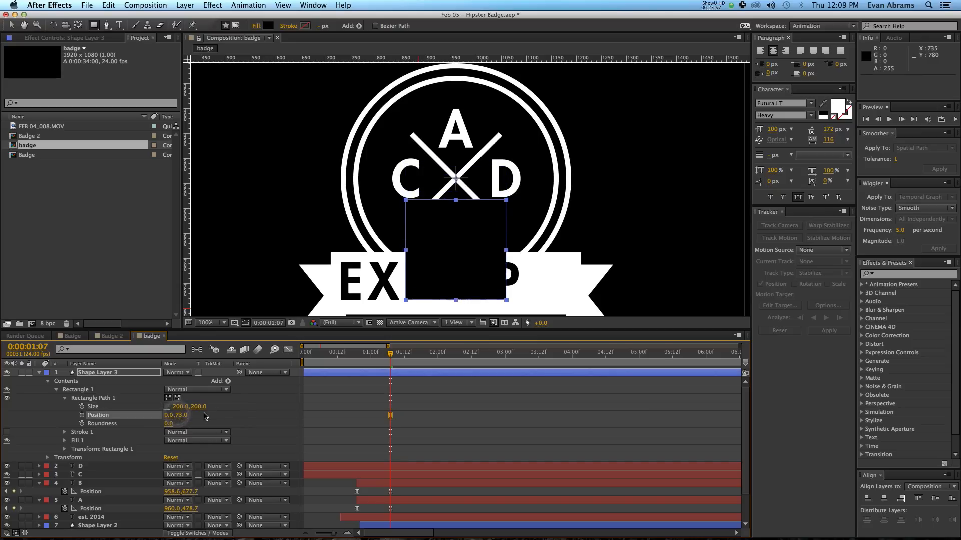
pyautogui.write('100')
pyautogui.press('Return')
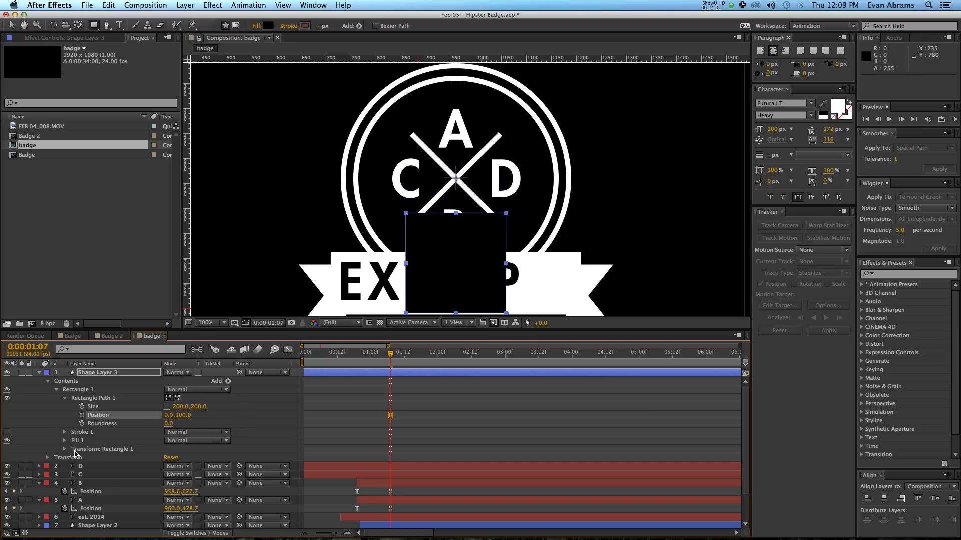
# - Set the rectangle group's transform position to 0, 0 so its upper edge lines up with the cross's centre
pyautogui.click(60, 450)
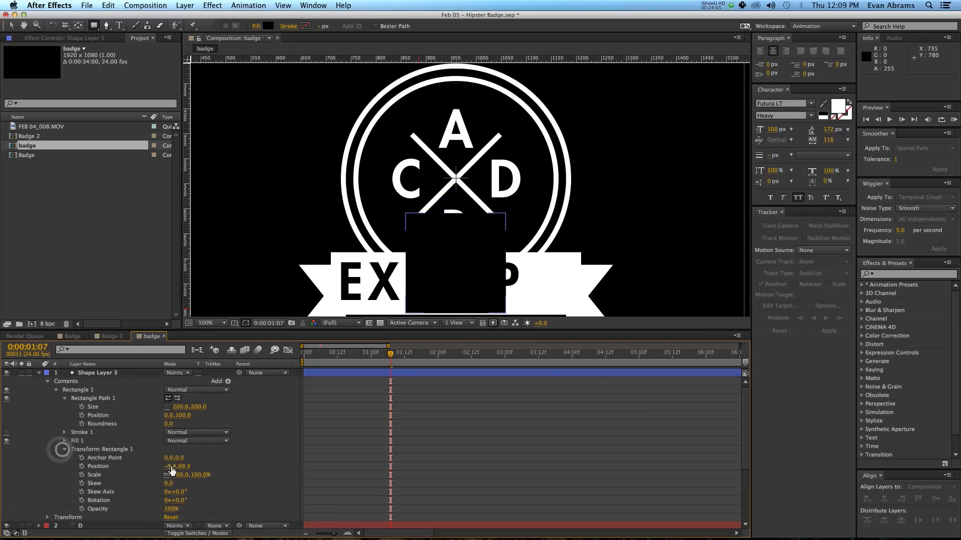
pyautogui.click(170, 467)
pyautogui.write('0.0,0.0')
pyautogui.press('Tab')
pyautogui.write('0')
pyautogui.press('Return')
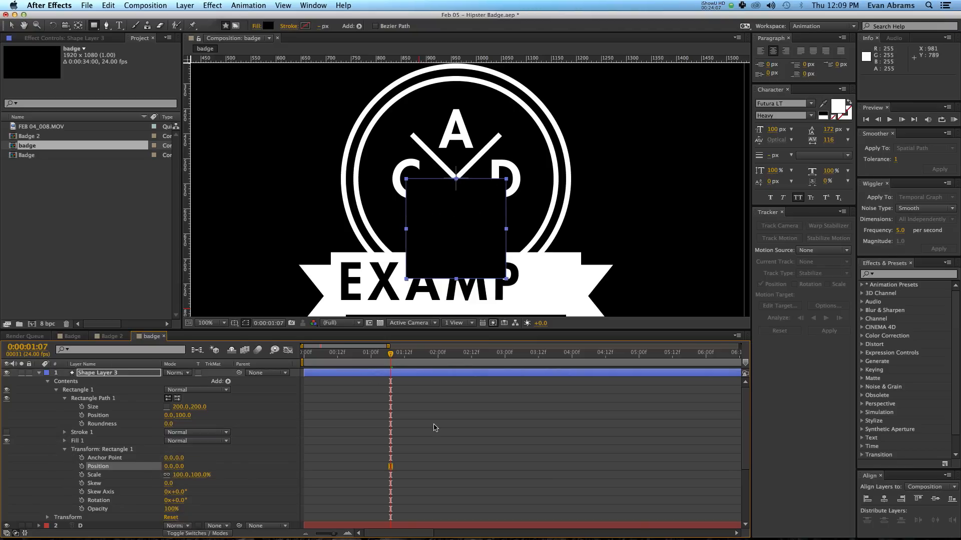
pyautogui.click(431, 407)
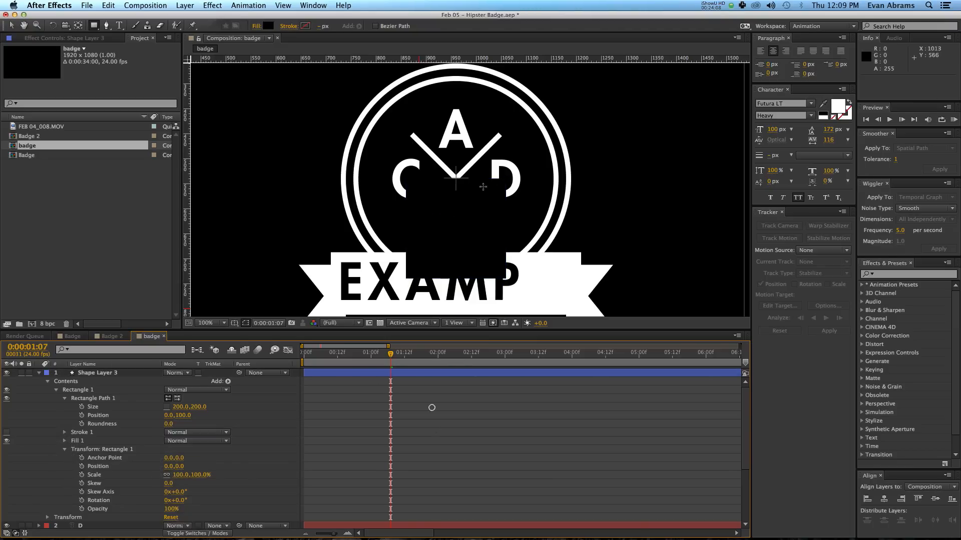
# - Move Shape Layer 3 directly above layer A, duplicate it, and place the duplicate directly above layer B
pyautogui.click(39, 372)
pyautogui.moveTo(83, 373); pyautogui.dragTo(86, 413)
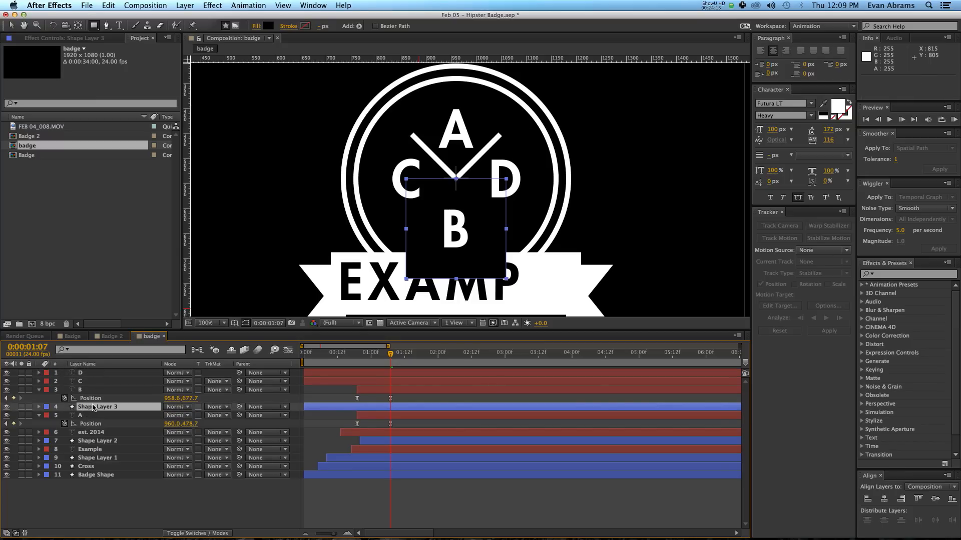
pyautogui.press('super+d')
pyautogui.moveTo(93, 407); pyautogui.dragTo(95, 389)
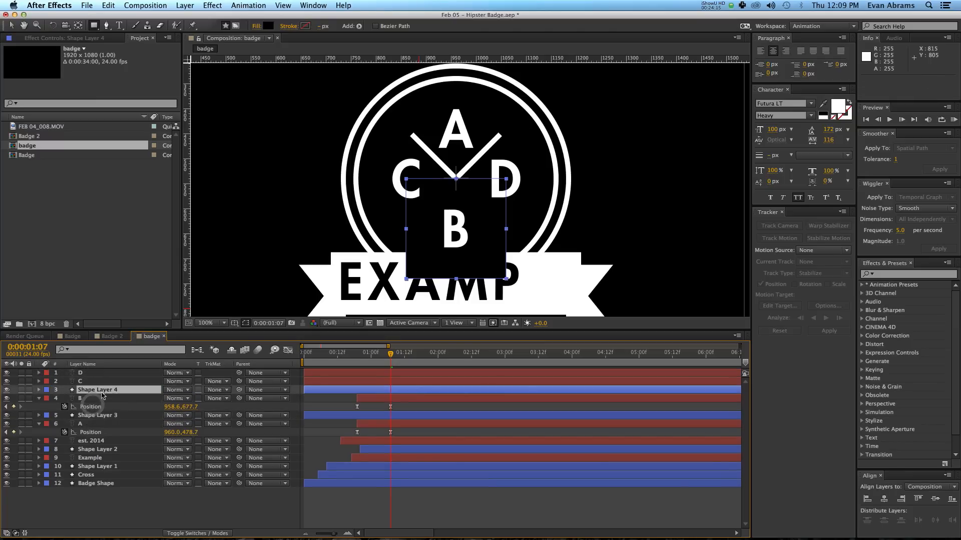
# - Apply an Alpha Matte to both the A and B layers, using the rectangle layer above each one
pyautogui.click(107, 398)
pyautogui.press('h')
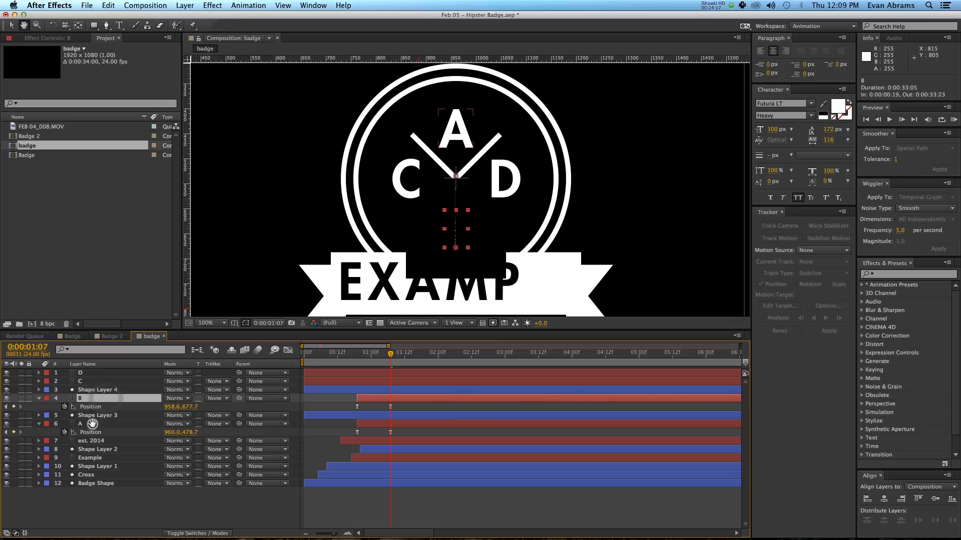
pyautogui.press('v')
pyautogui.keyDown('super'); pyautogui.click(92, 424); pyautogui.keyUp('super')
pyautogui.click(217, 424)
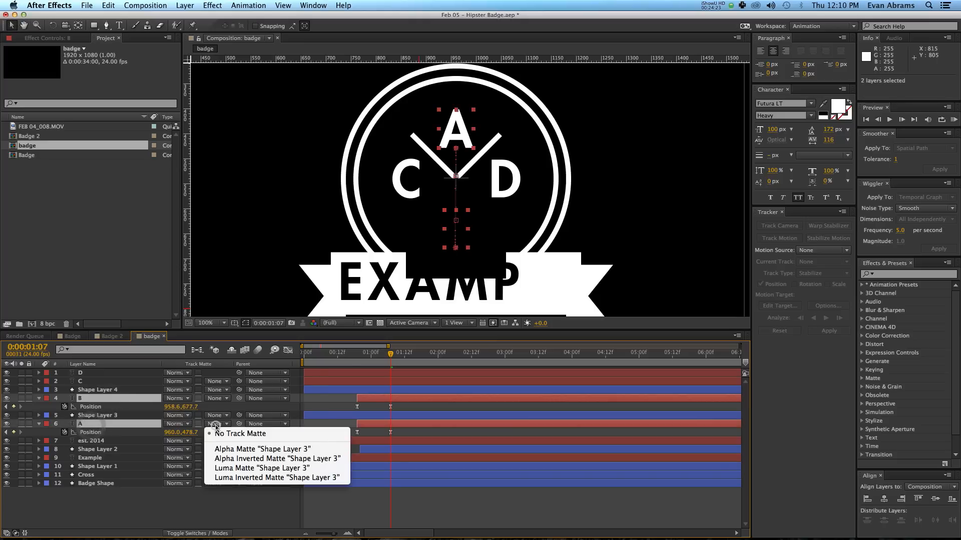
pyautogui.click(250, 450)
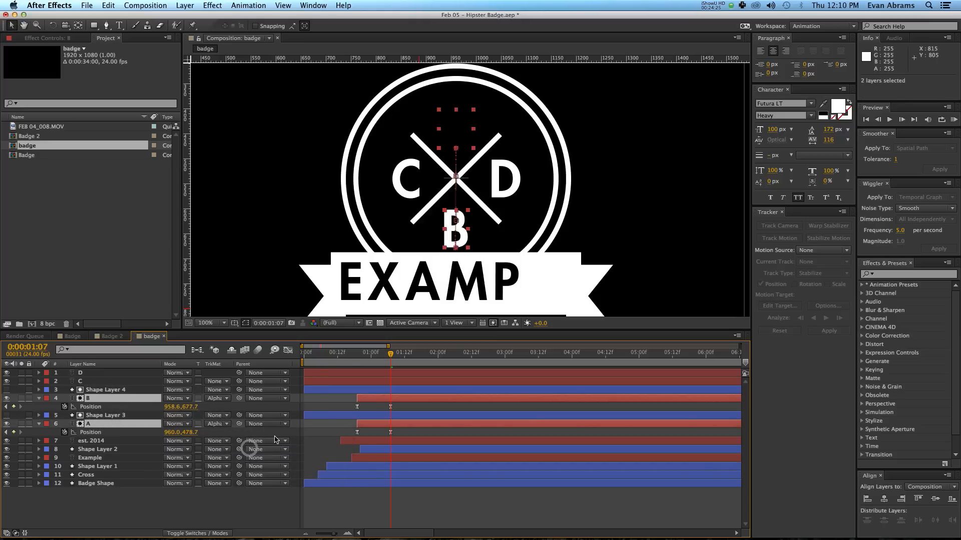
pyautogui.click(377, 507)
# - At 0:00:00:19, switch layer A's track matte to Alpha Inverted Matte "Shape Layer 3" and preview the letters' reveal
pyautogui.moveTo(389, 354); pyautogui.dragTo(356, 363)
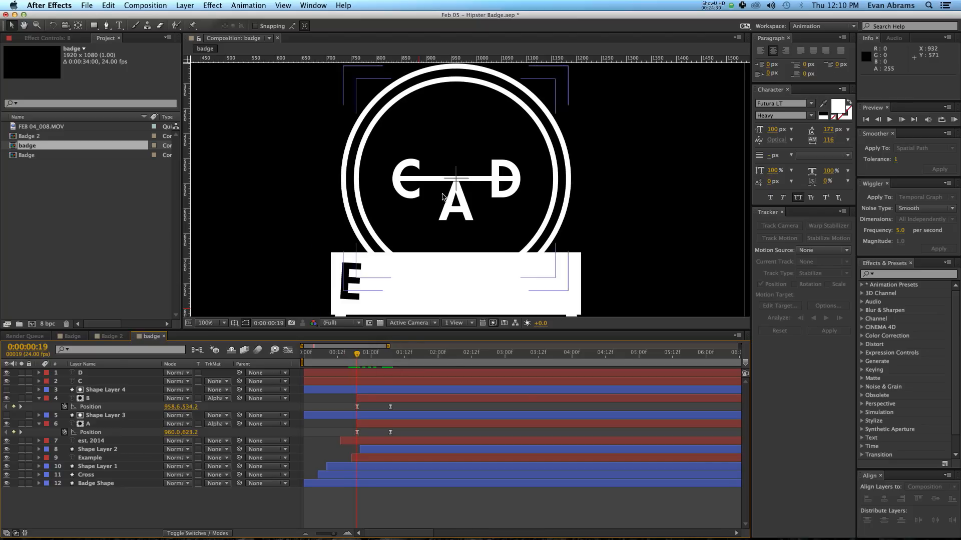
pyautogui.click(357, 433)
pyautogui.click(220, 425)
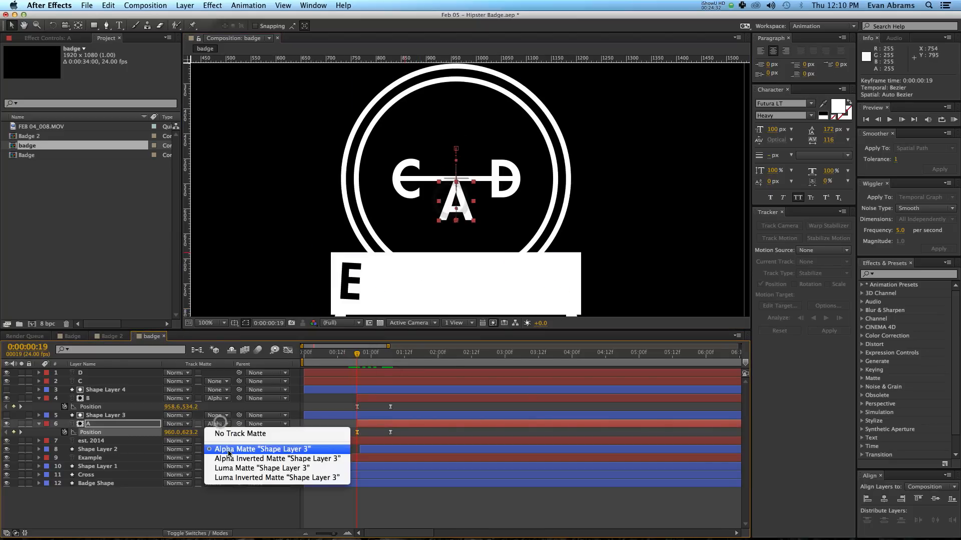
pyautogui.click(227, 456)
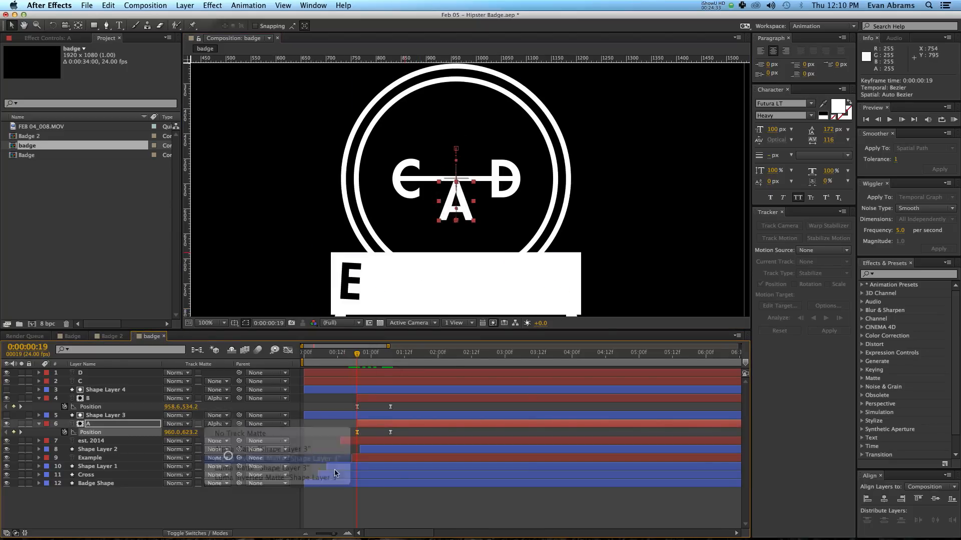
pyautogui.click(426, 502)
pyautogui.press('space')
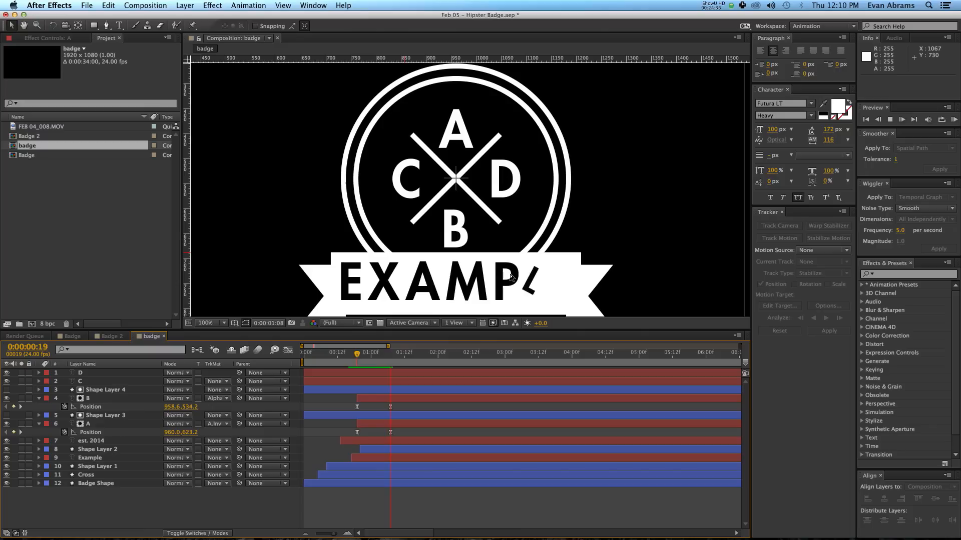
pyautogui.press('space')
pyautogui.moveTo(389, 359); pyautogui.dragTo(350, 371)
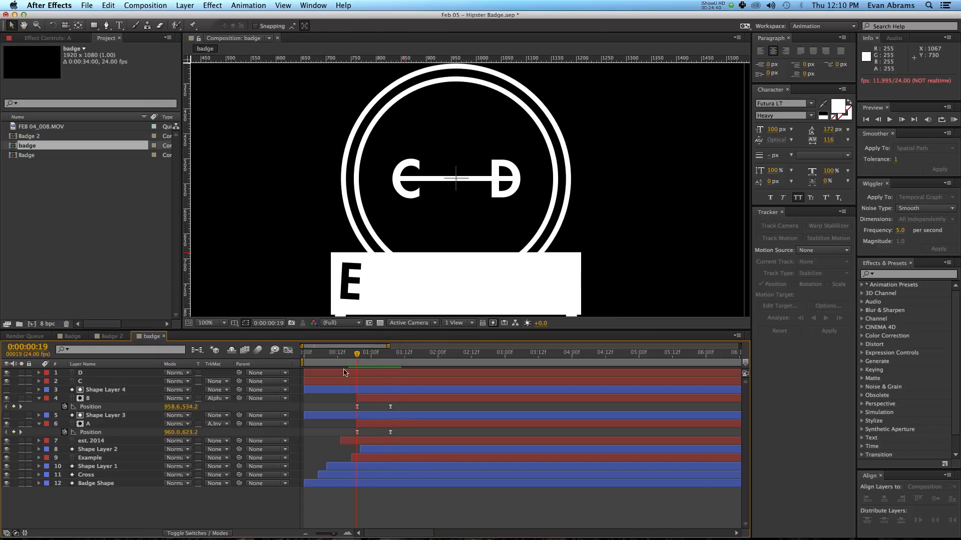
# - Inspect layer B's track matte options and compare both matte rectangles while scrubbing from 0:00:00:19 to 0:00:01:03
pyautogui.click(120, 401)
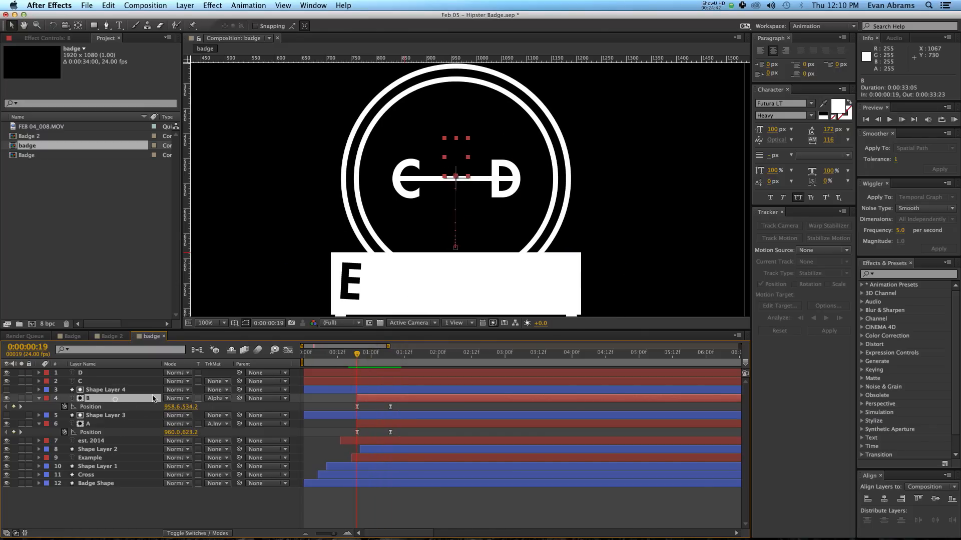
pyautogui.click(216, 399)
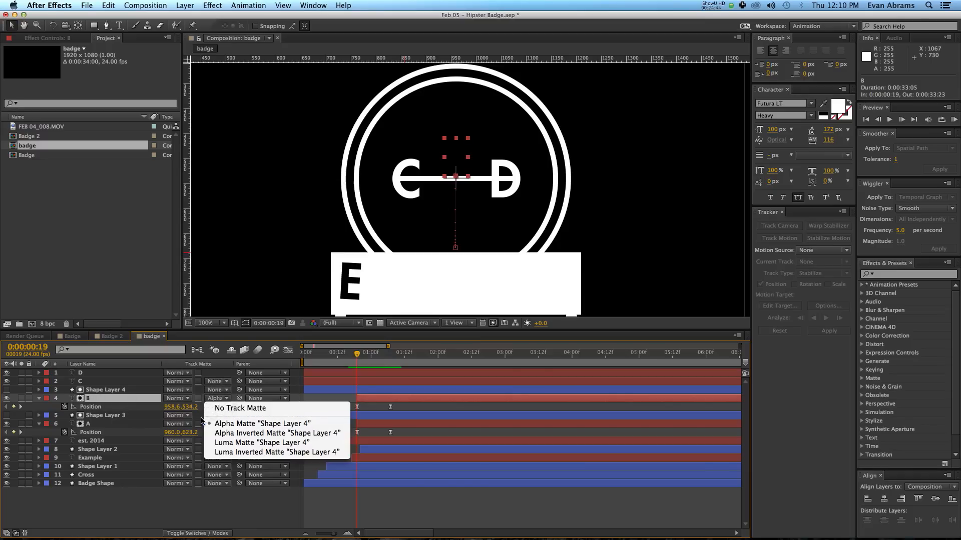
pyautogui.click(98, 398)
pyautogui.click(98, 390)
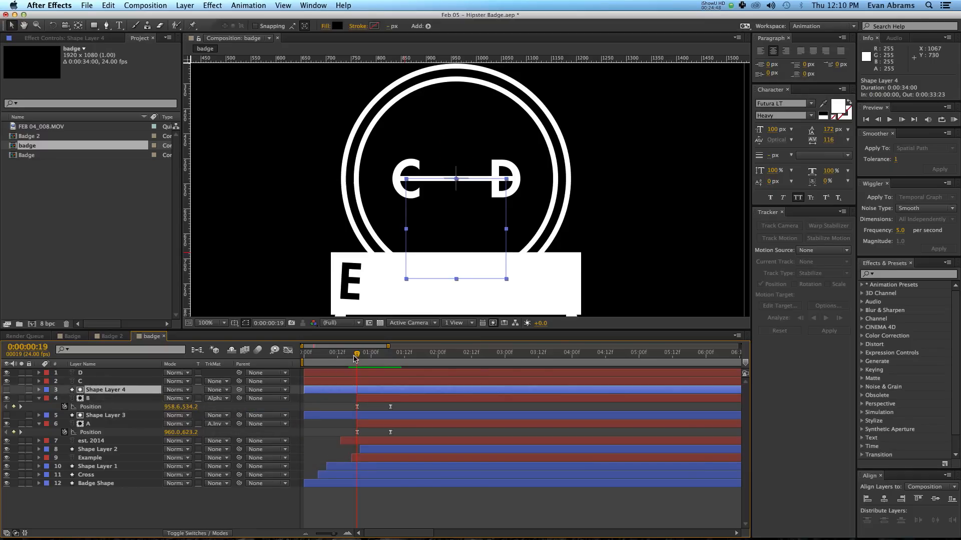
pyautogui.moveTo(354, 358); pyautogui.dragTo(376, 358)
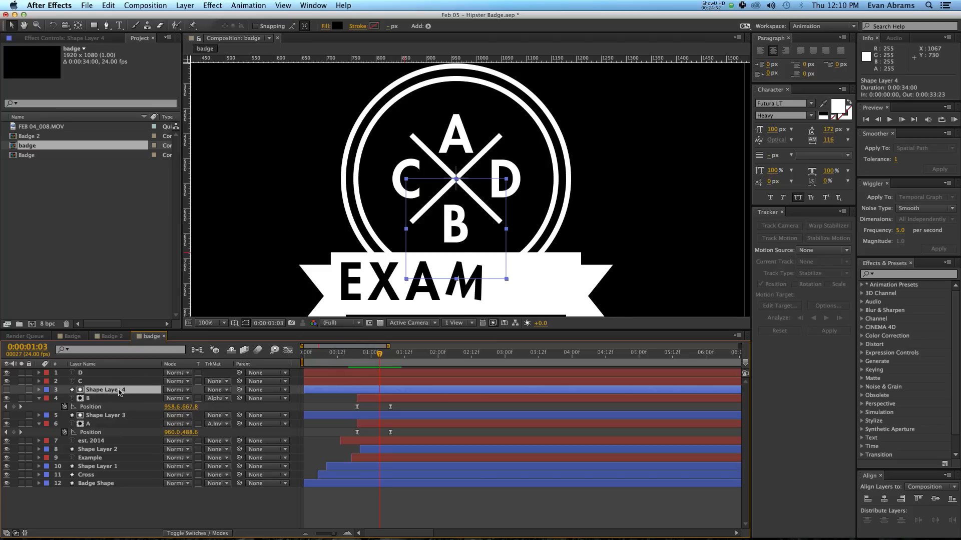
pyautogui.click(105, 423)
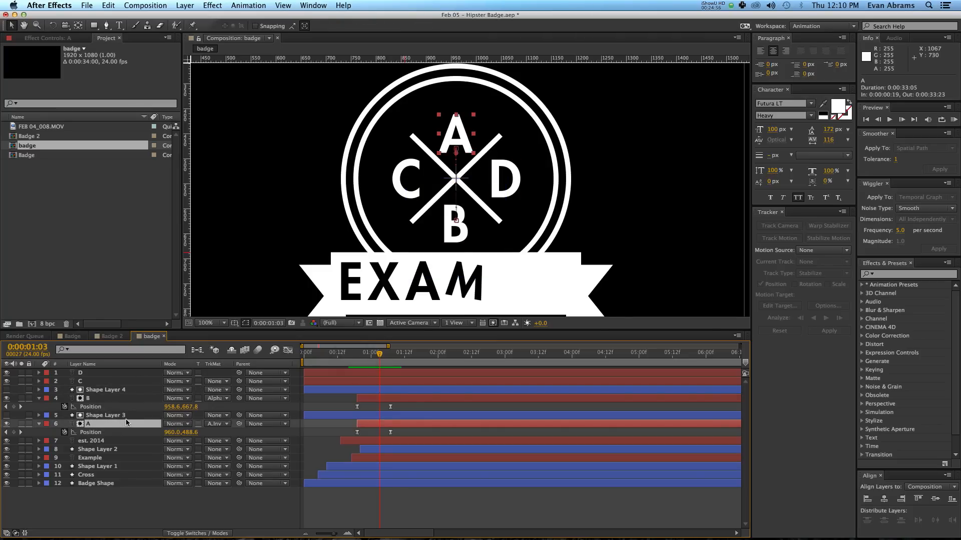
pyautogui.click(122, 420)
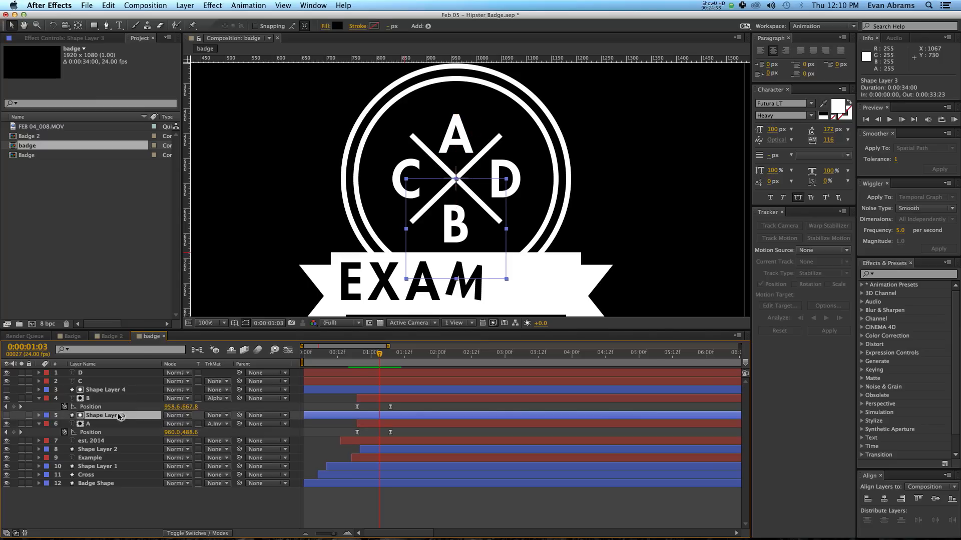
# - Play back the matted A and B letter animation to check it within the whole badge
pyautogui.click(356, 359)
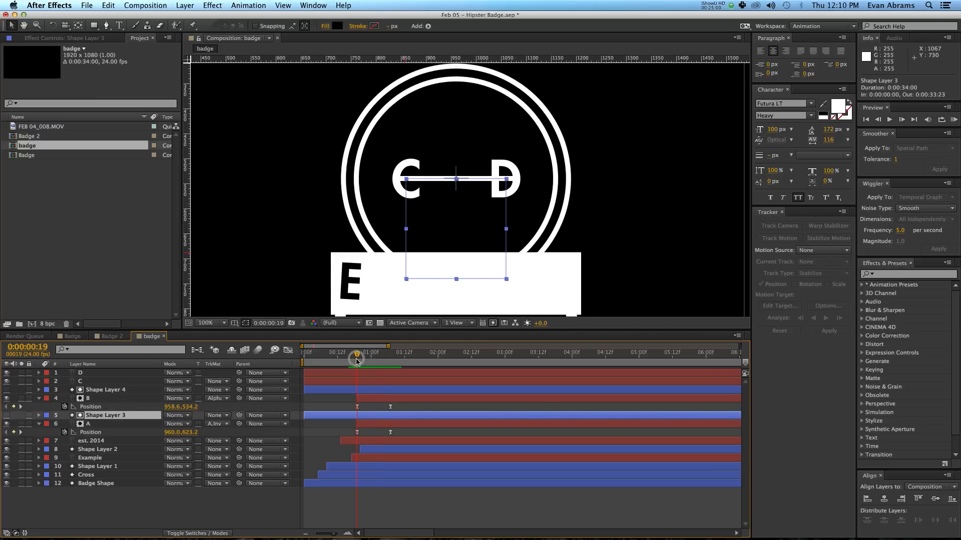
pyautogui.press('space')
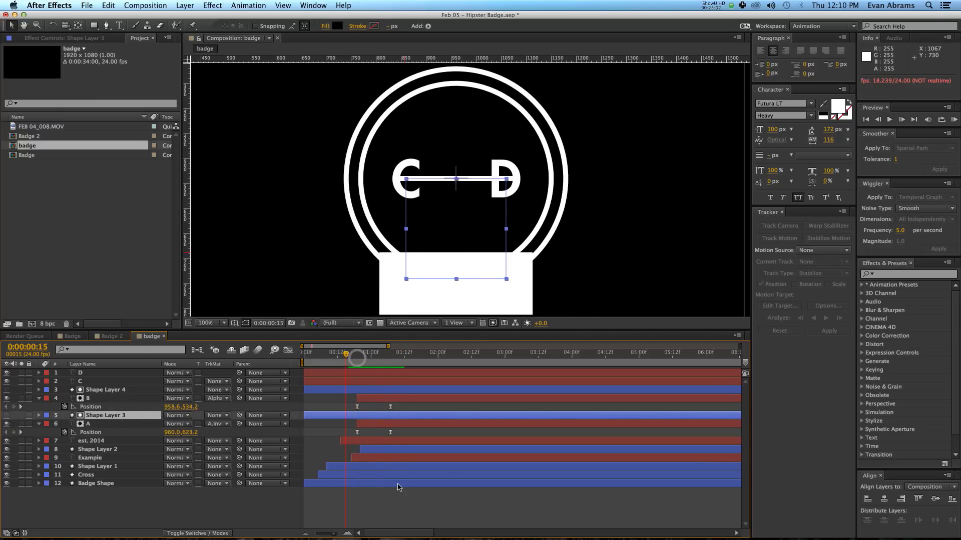
pyautogui.click(418, 507)
pyautogui.press(',')
pyautogui.press('space')
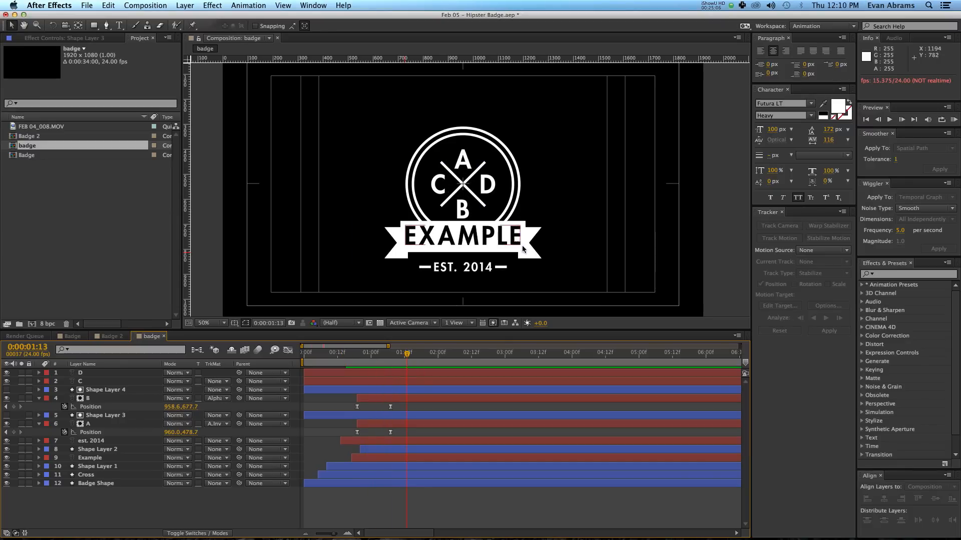
# - Move the EXAMPLE text and its ribbon down together by 16 px
pyautogui.click(464, 236)
pyautogui.keyDown('shift'); pyautogui.click(531, 258); pyautogui.keyUp('shift')
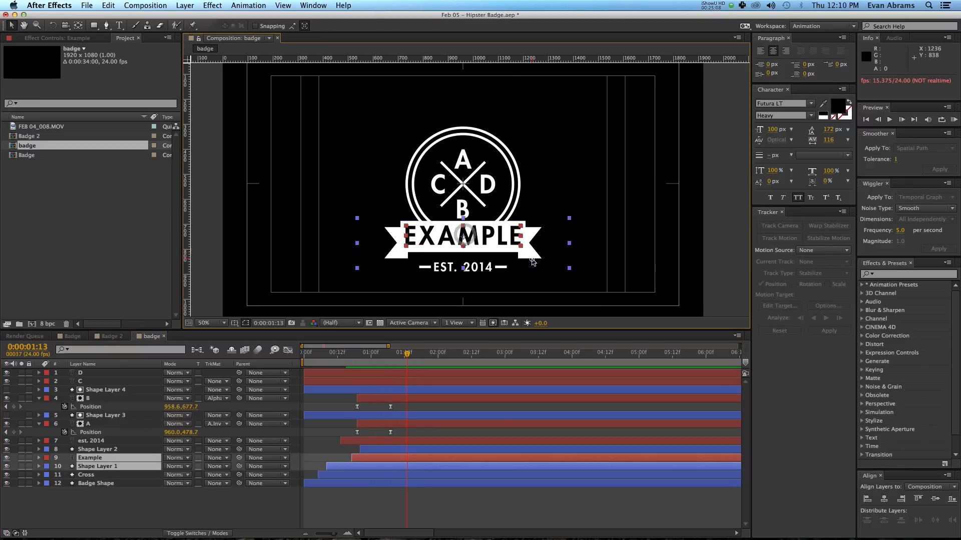
pyautogui.moveTo(532, 258); pyautogui.dragTo(534, 261)
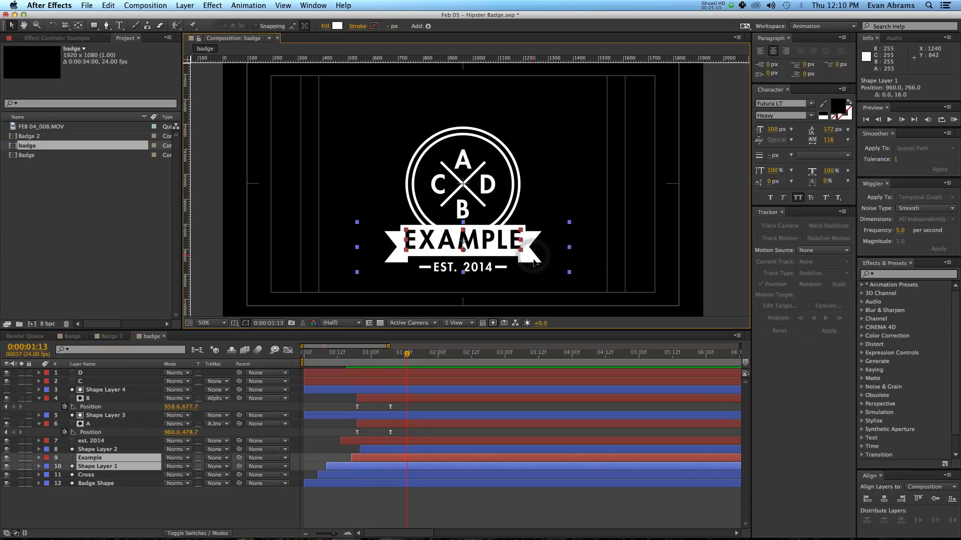
pyautogui.click(398, 497)
# - Play back the badge animation from 0:00:00:20 and stop at 0:00:01:03 with the letters in view
pyautogui.click(359, 357)
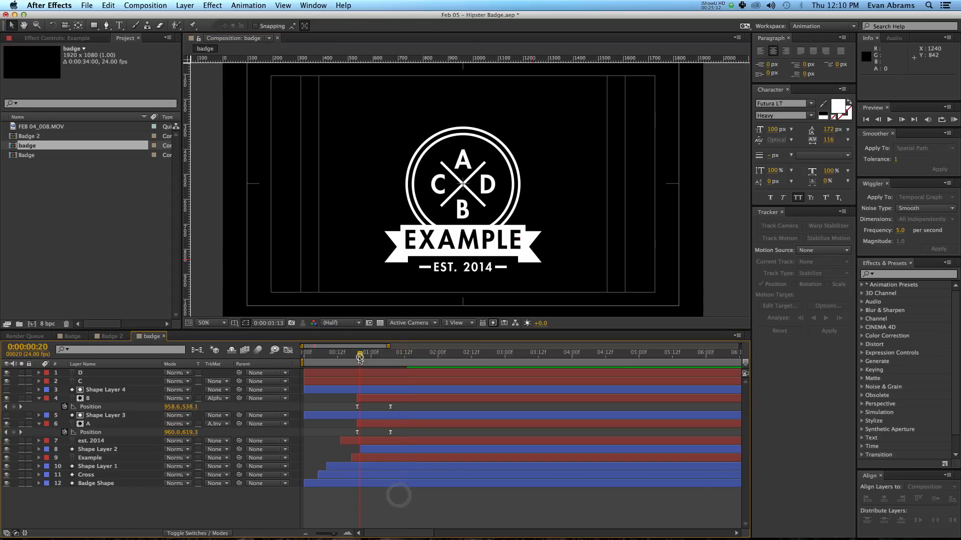
pyautogui.press('space')
pyautogui.press('space')
pyautogui.press('.')
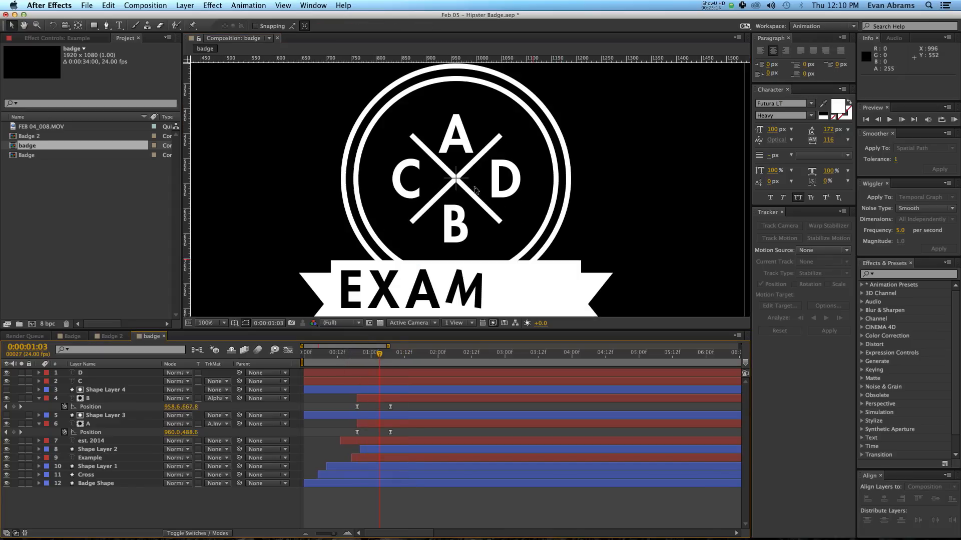
# - Compare the letters C and D with the cross between them by selecting each in the composition
pyautogui.click(517, 178)
pyautogui.keyDown('shift'); pyautogui.click(416, 185); pyautogui.keyUp('shift')
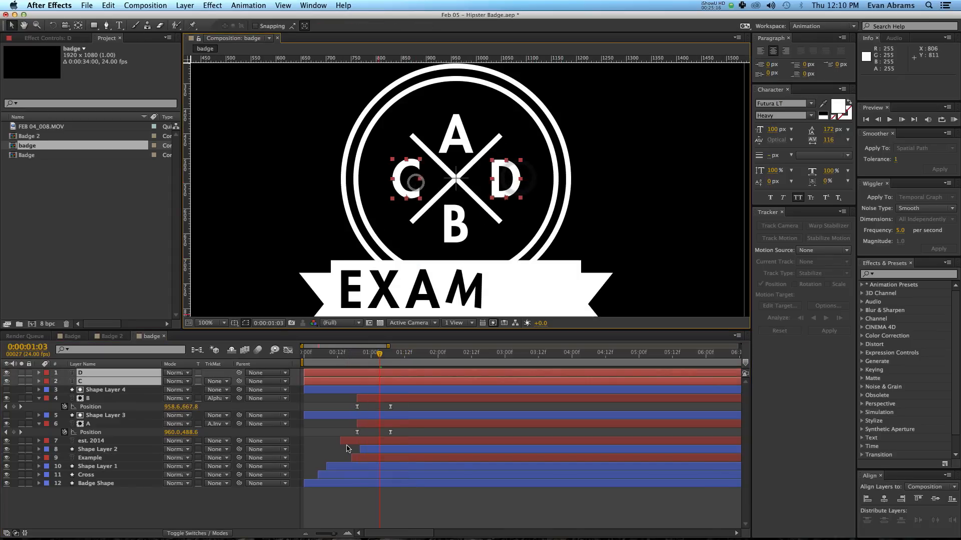
pyautogui.click(284, 497)
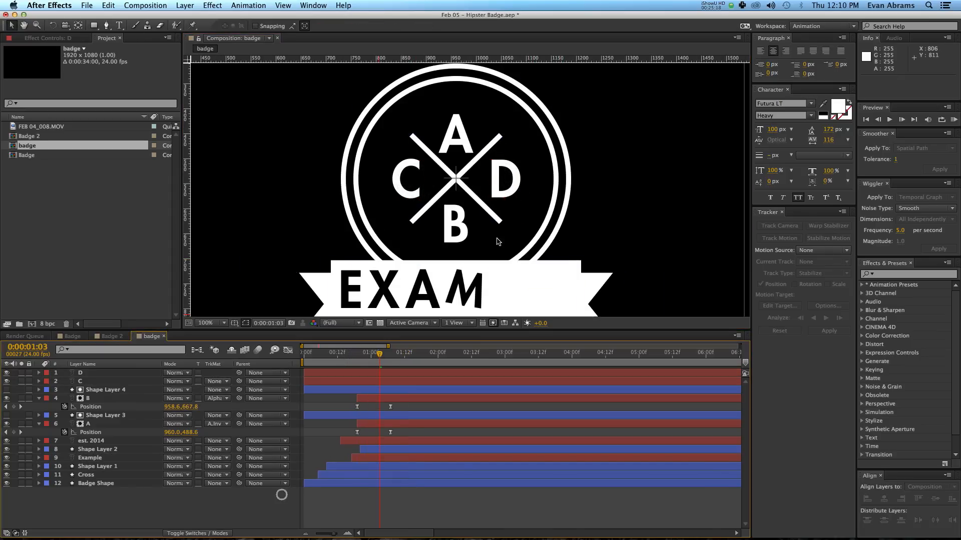
pyautogui.click(499, 144)
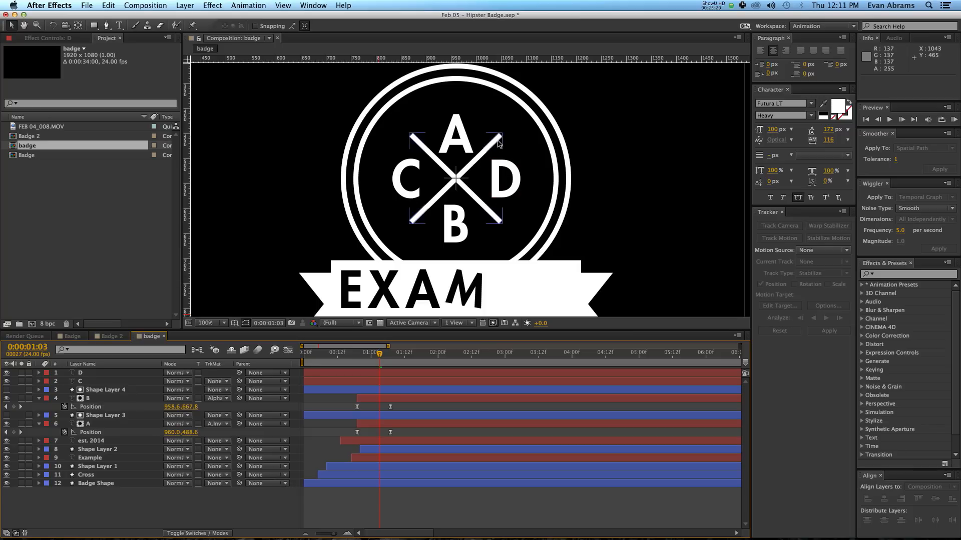
pyautogui.click(498, 141)
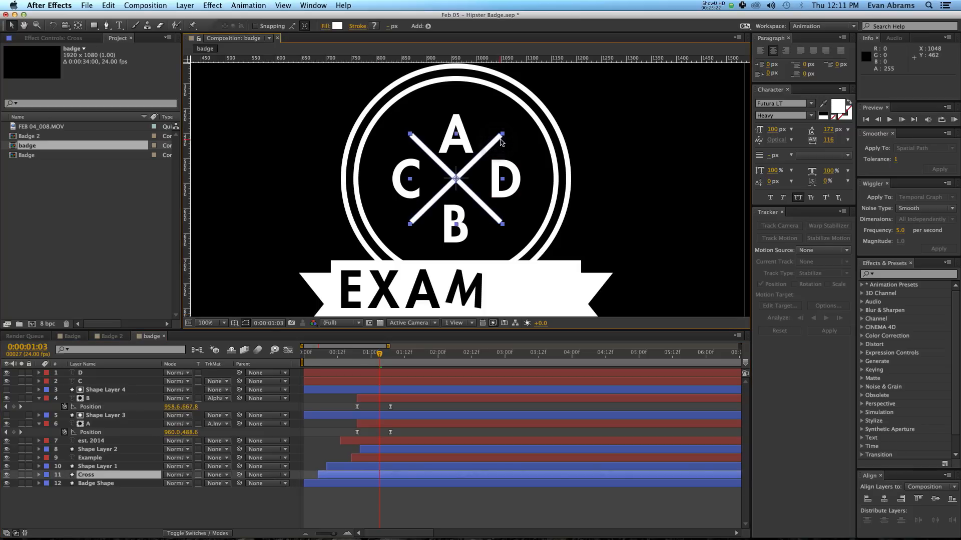
pyautogui.click(508, 176)
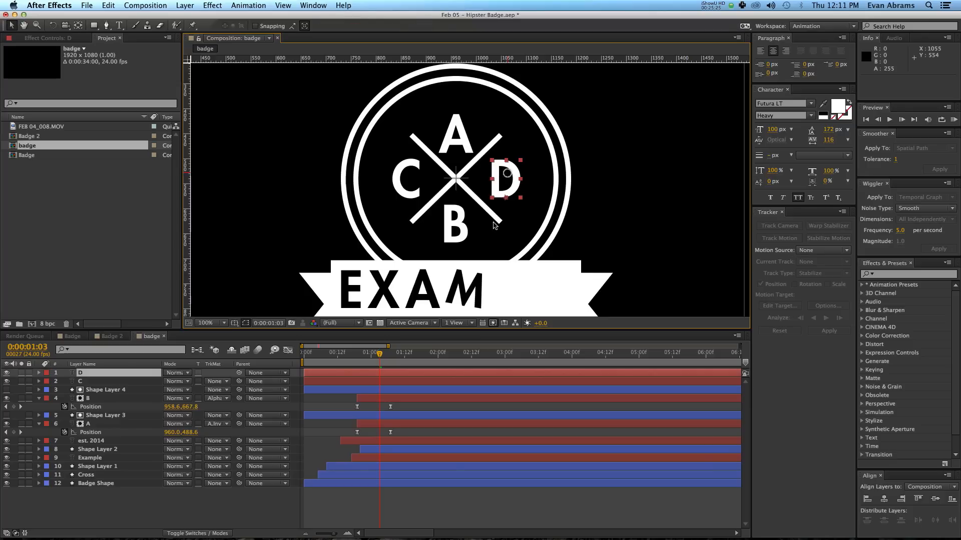
pyautogui.click(208, 505)
# - Duplicate layer B's matte rectangle, move the copy to the top of the layer stack and make it visible
pyautogui.click(88, 398)
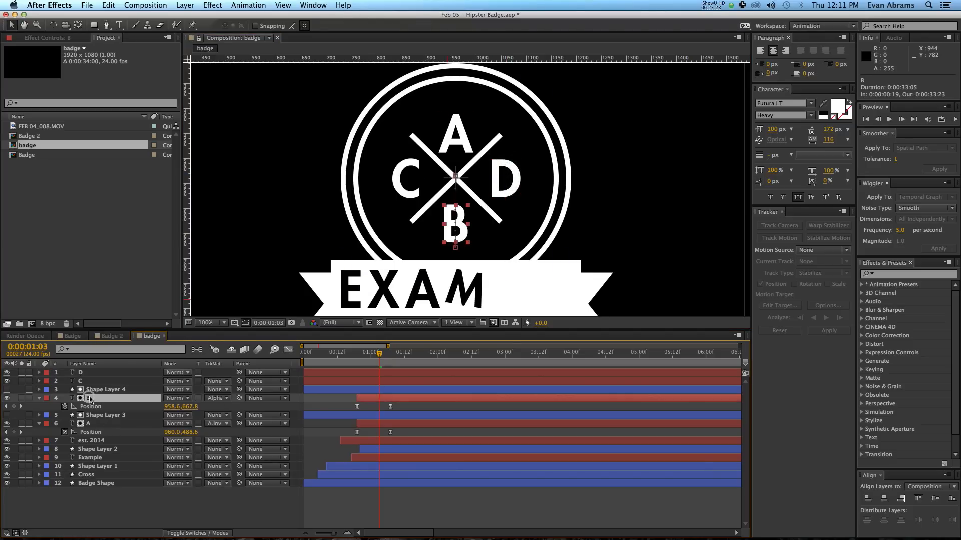
pyautogui.click(104, 390)
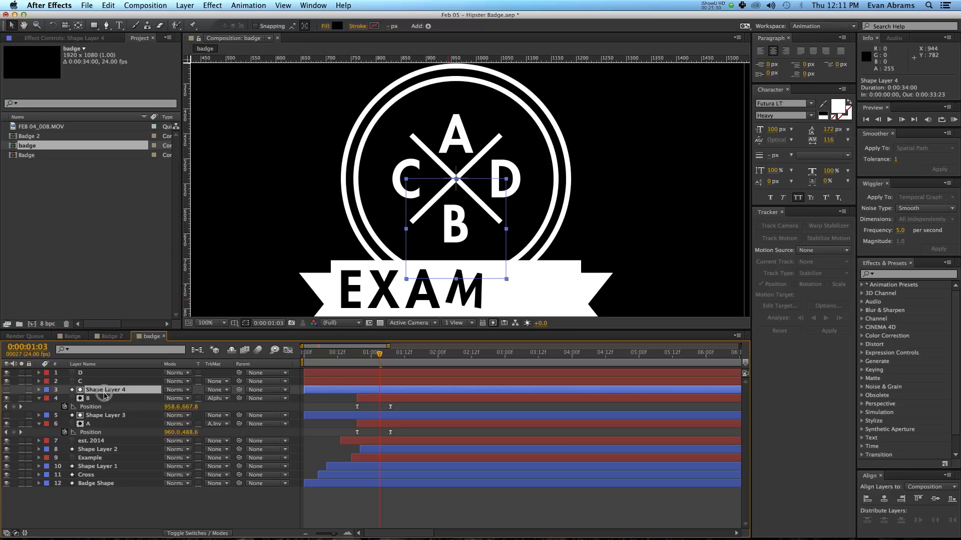
pyautogui.press('super+d')
pyautogui.moveTo(104, 390); pyautogui.dragTo(106, 371)
pyautogui.click(9, 373)
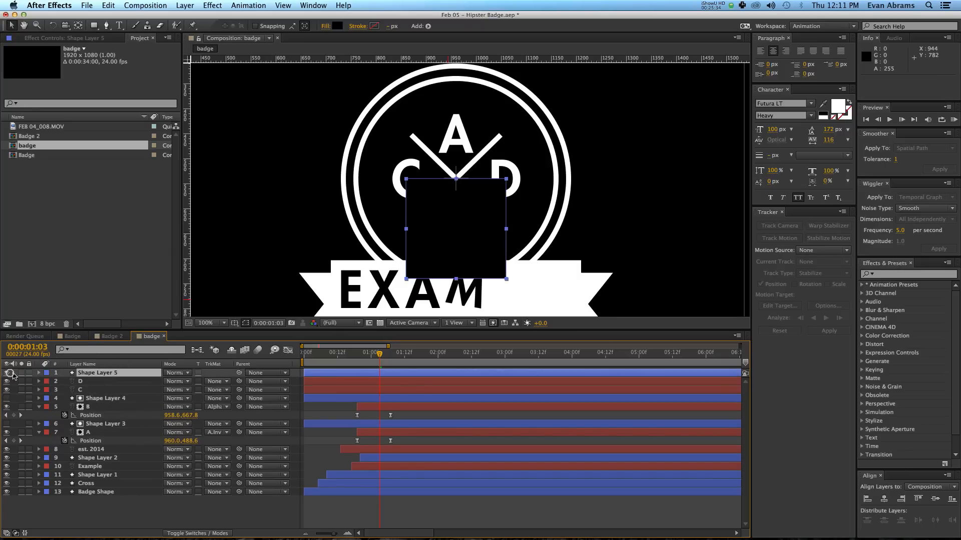
# - Isolate the copied rectangle layer by soloing it and show the transparency grid behind it
pyautogui.click(21, 373)
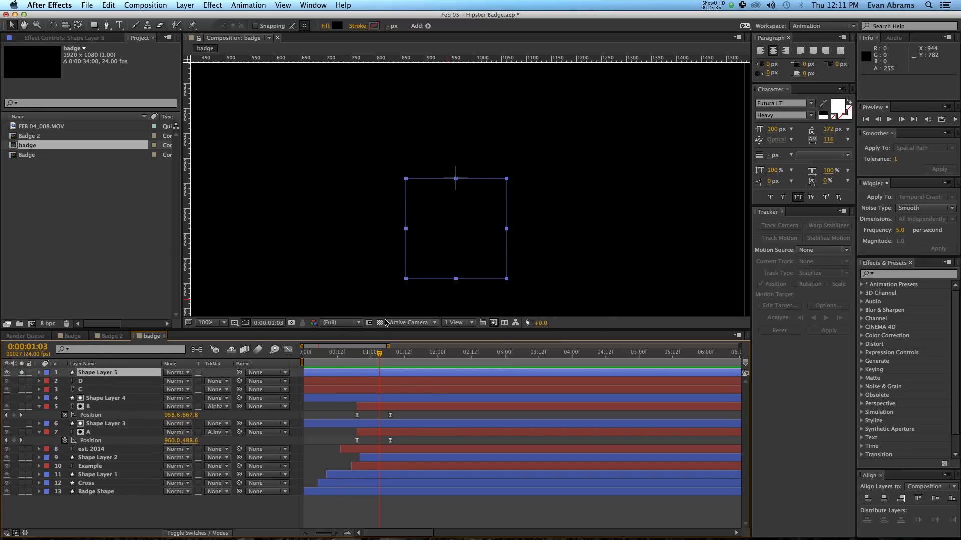
pyautogui.click(381, 323)
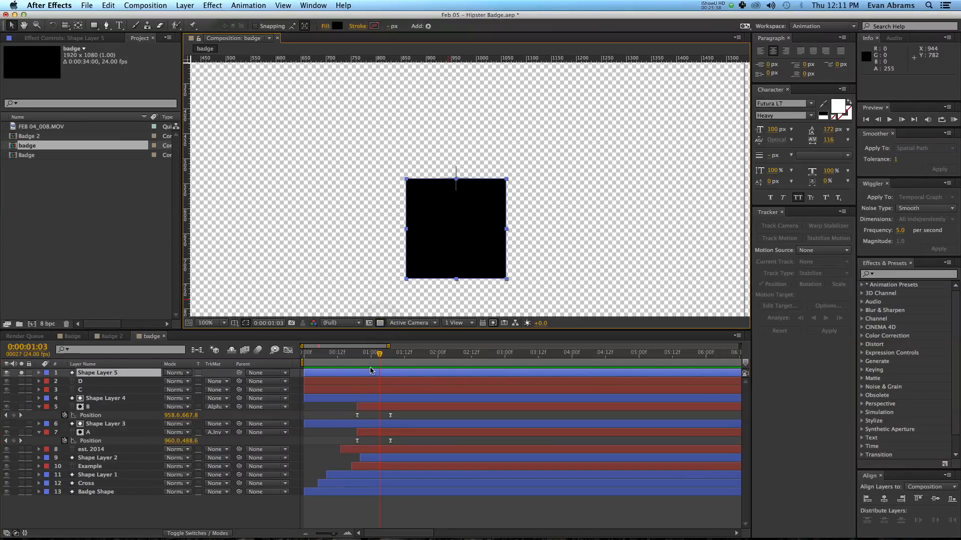
pyautogui.moveTo(371, 358); pyautogui.dragTo(358, 364)
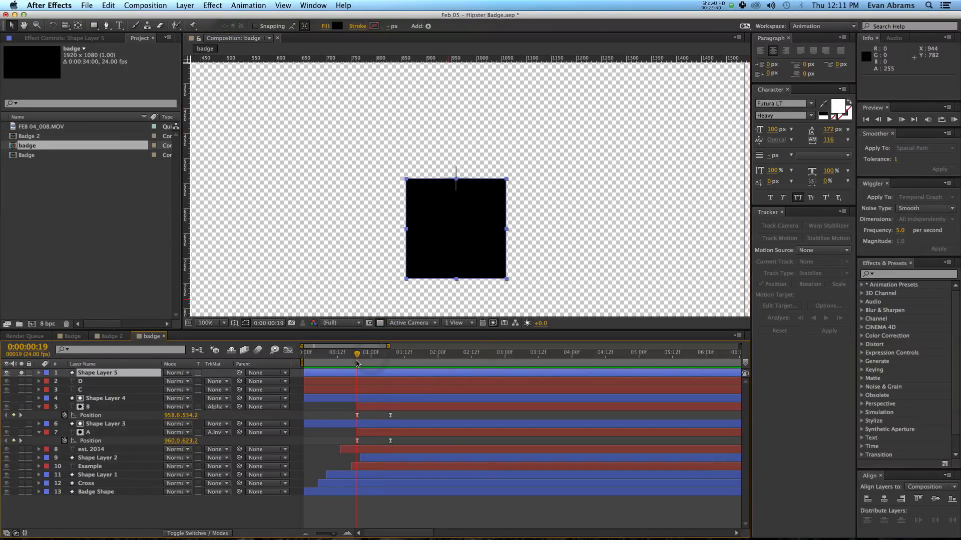
pyautogui.press('super+z')
# - Keyframe the copied rectangle's shape-group rotation from 0° at 0:00:01:03 to -45° at 0:00:01:13
pyautogui.click(38, 373)
pyautogui.click(48, 381)
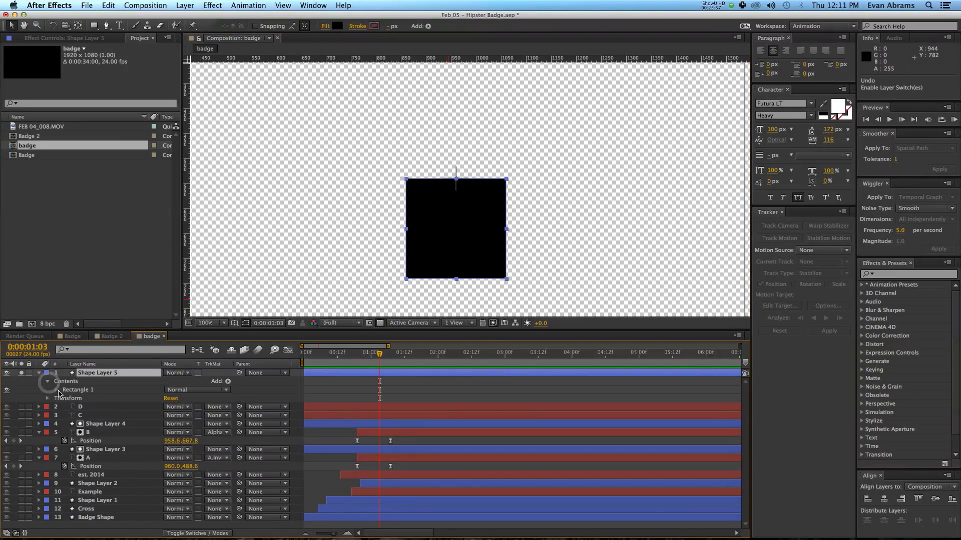
pyautogui.click(56, 390)
pyautogui.click(79, 423)
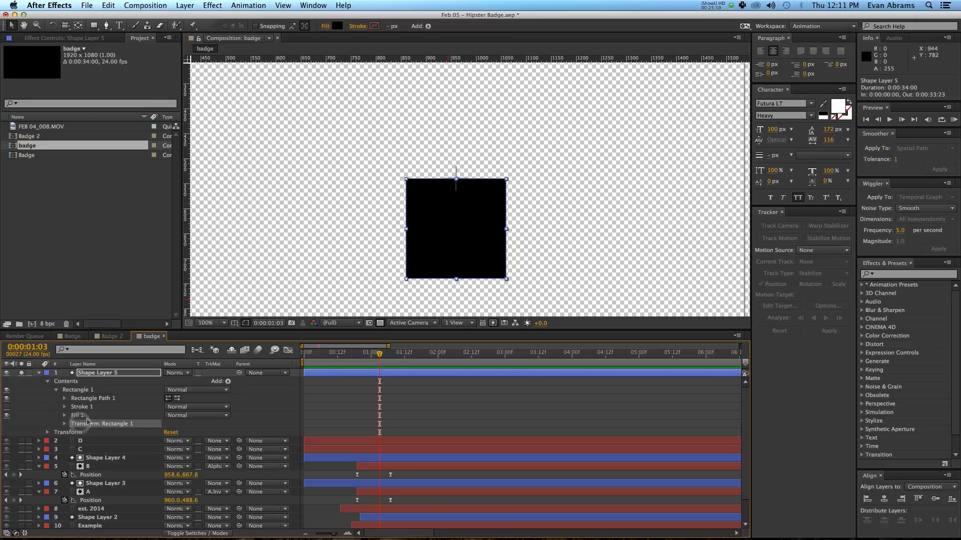
pyautogui.click(64, 425)
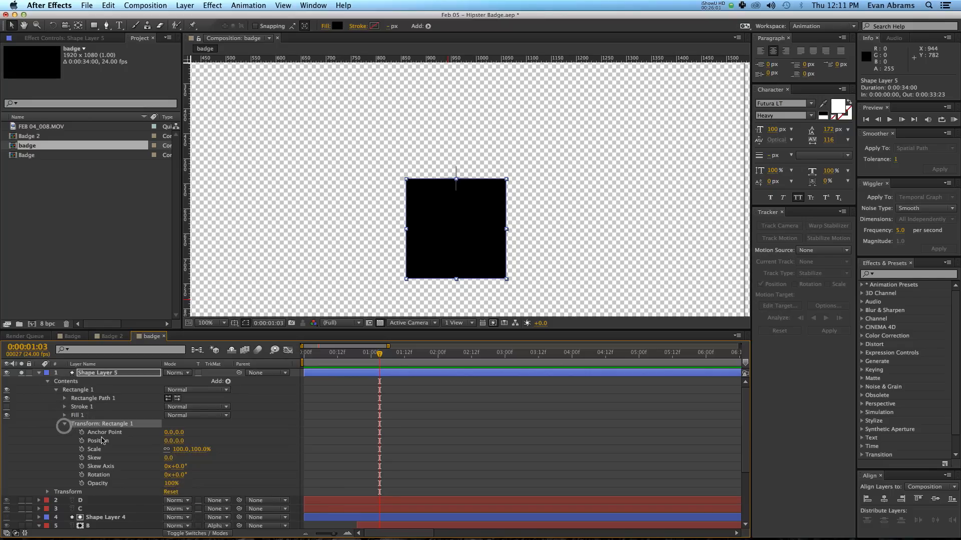
pyautogui.click(82, 475)
pyautogui.hotkey('shift', 'pagedown')
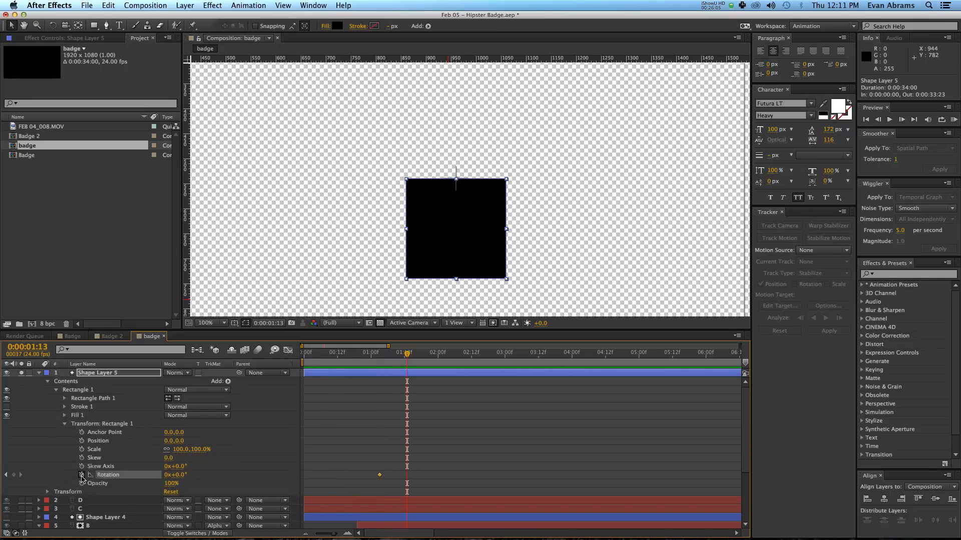
pyautogui.moveTo(169, 475); pyautogui.dragTo(177, 475)
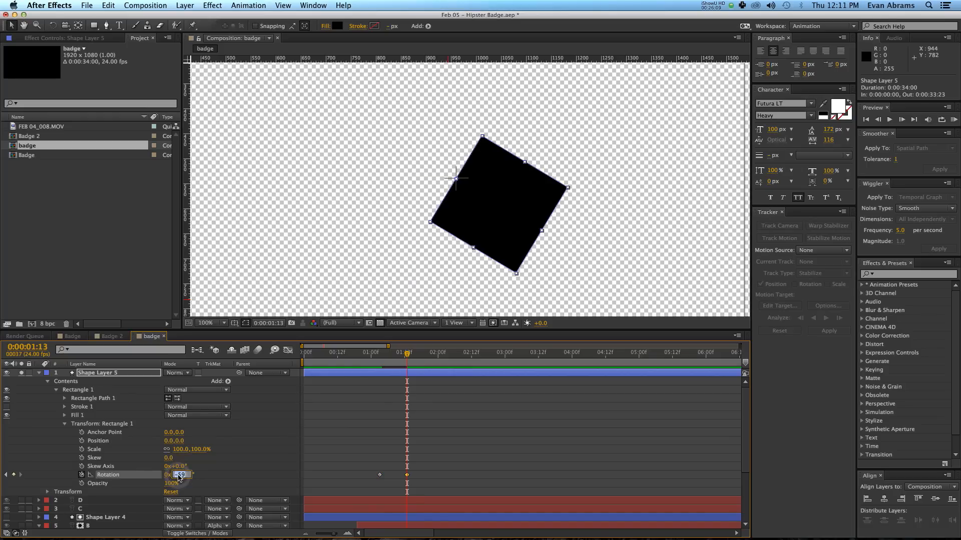
pyautogui.write('-45')
pyautogui.press('Return')
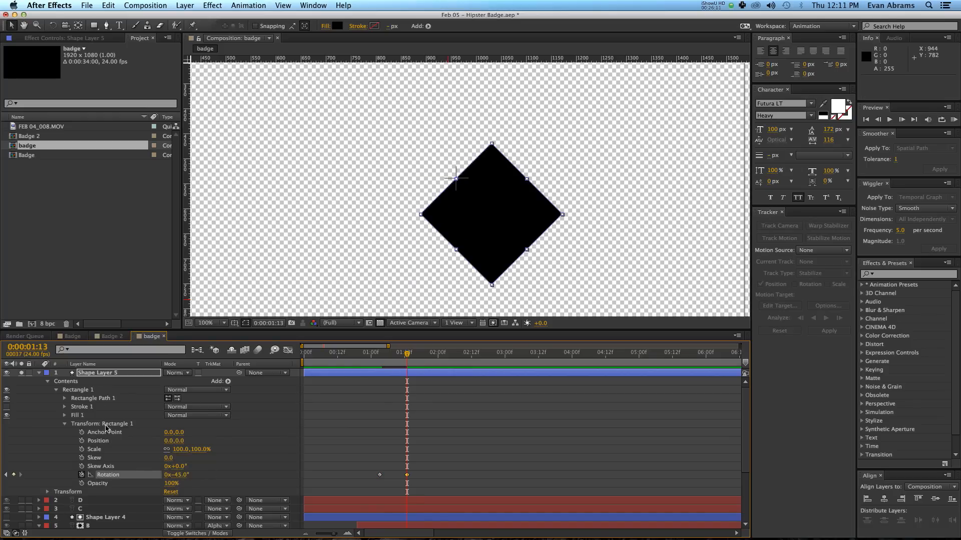
# - Duplicate the rectangle group inside the shape layer and set the copy's rotation keyframe at 0:00:01:13 to +45°
pyautogui.click(92, 390)
pyautogui.press('super+d')
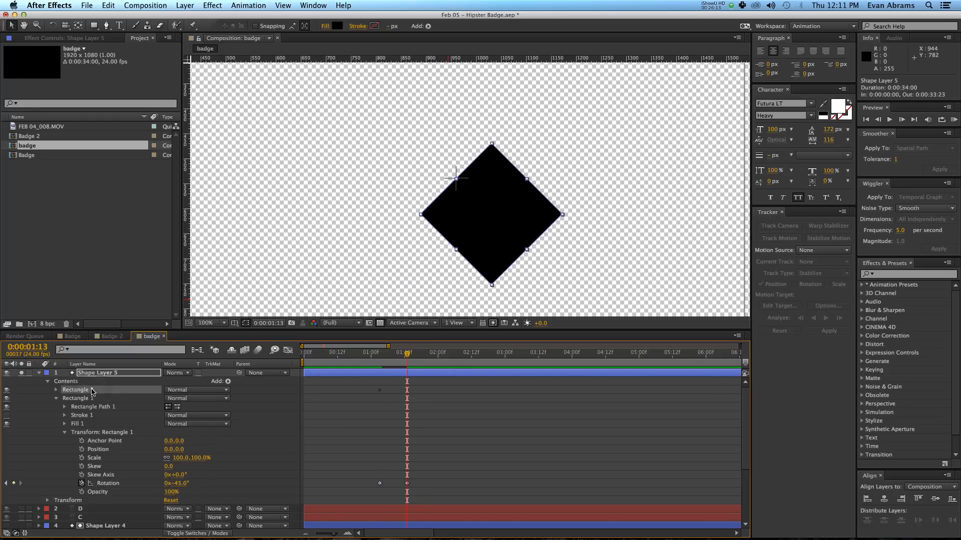
pyautogui.click(56, 390)
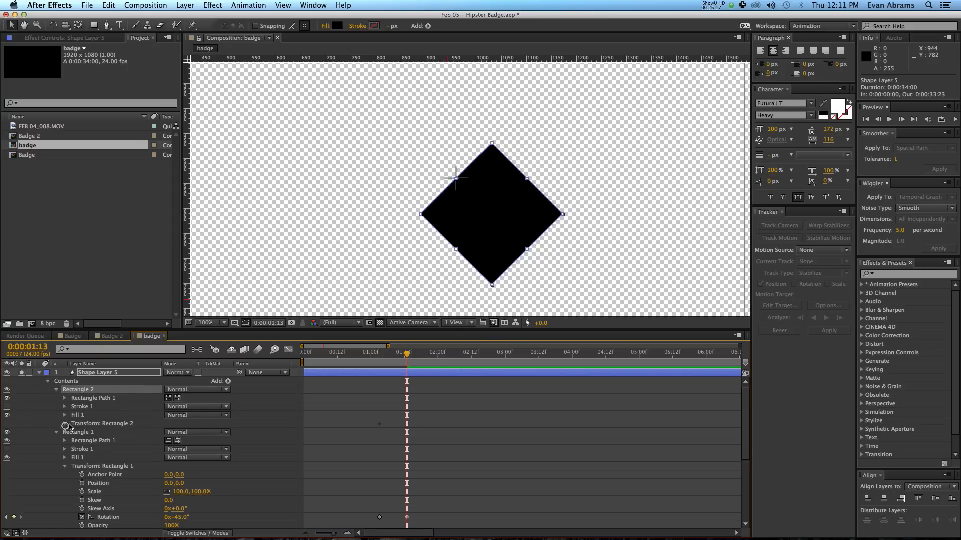
pyautogui.click(65, 424)
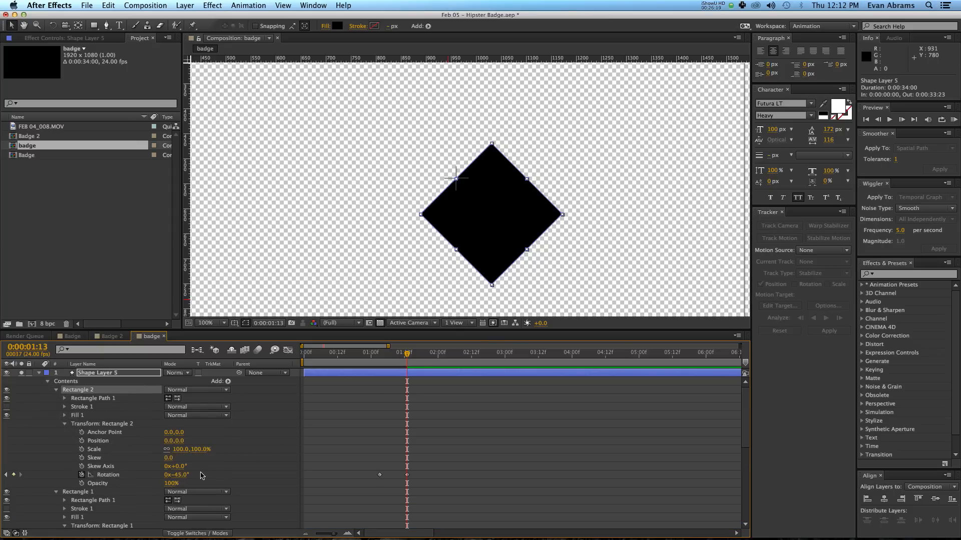
pyautogui.moveTo(185, 479); pyautogui.dragTo(222, 467)
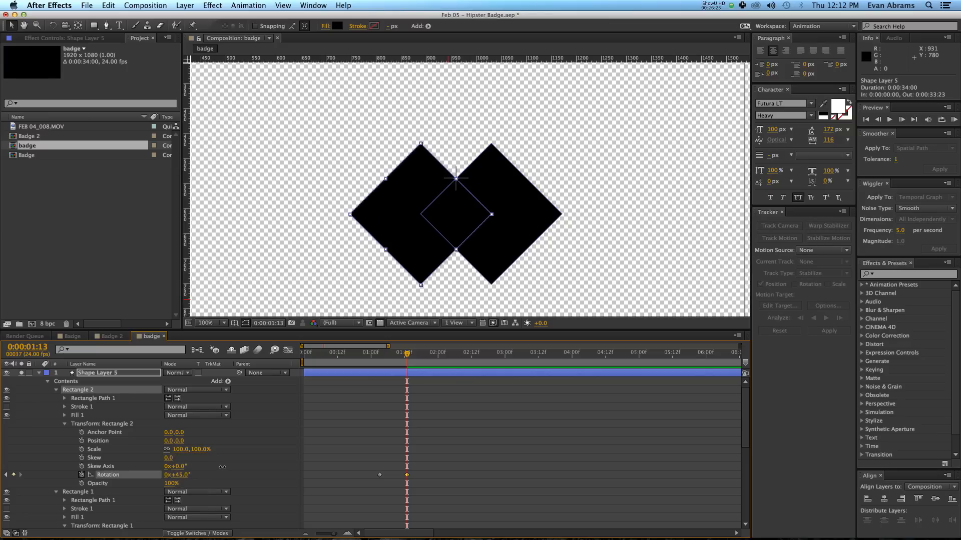
pyautogui.moveTo(404, 354)
pyautogui.mouseDown()
pyautogui.moveTo(390, 356)
pyautogui.moveTo(419, 367)
pyautogui.moveTo(377, 382)
pyautogui.moveTo(407, 378)
pyautogui.moveTo(386, 356)
pyautogui.moveTo(406, 356)
pyautogui.mouseUp()
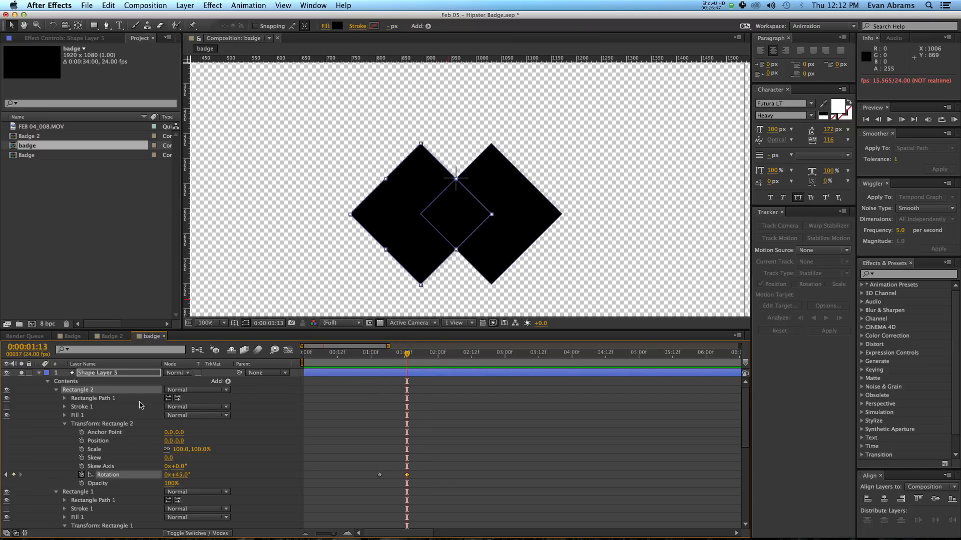
# - Set the duplicated rectangle's path position to 0, -100 and scrub through its rotation up to 0:00:01:13
pyautogui.click(64, 399)
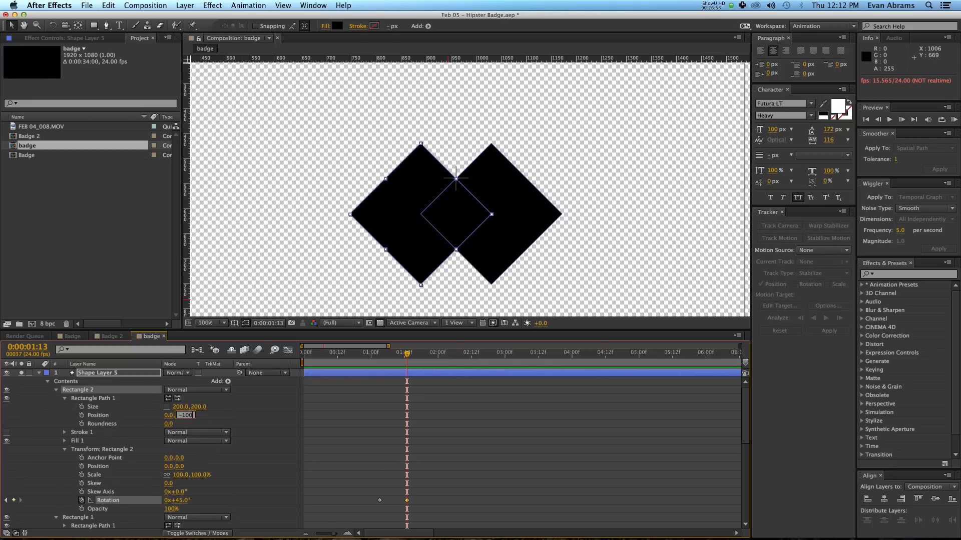
pyautogui.press('Return')
pyautogui.click(383, 364)
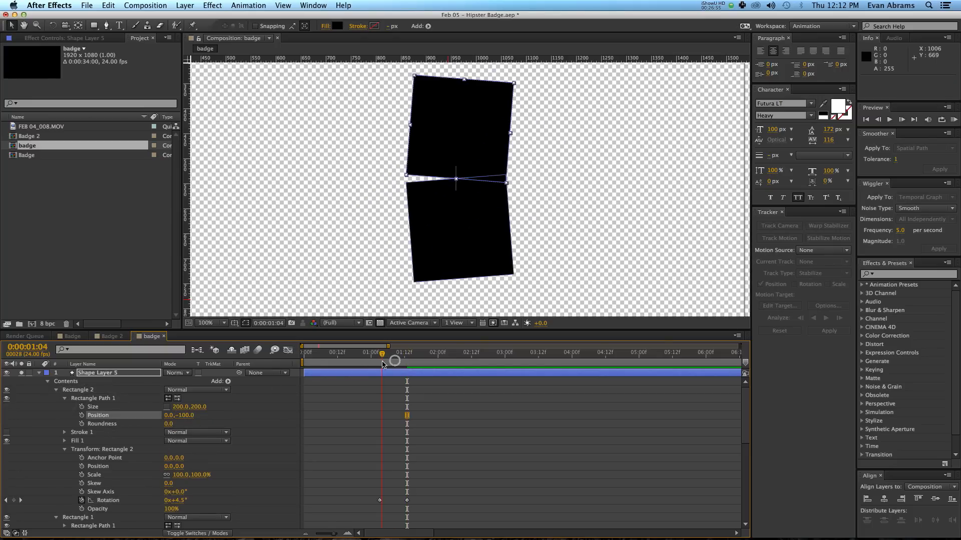
pyautogui.moveTo(383, 364); pyautogui.dragTo(411, 356)
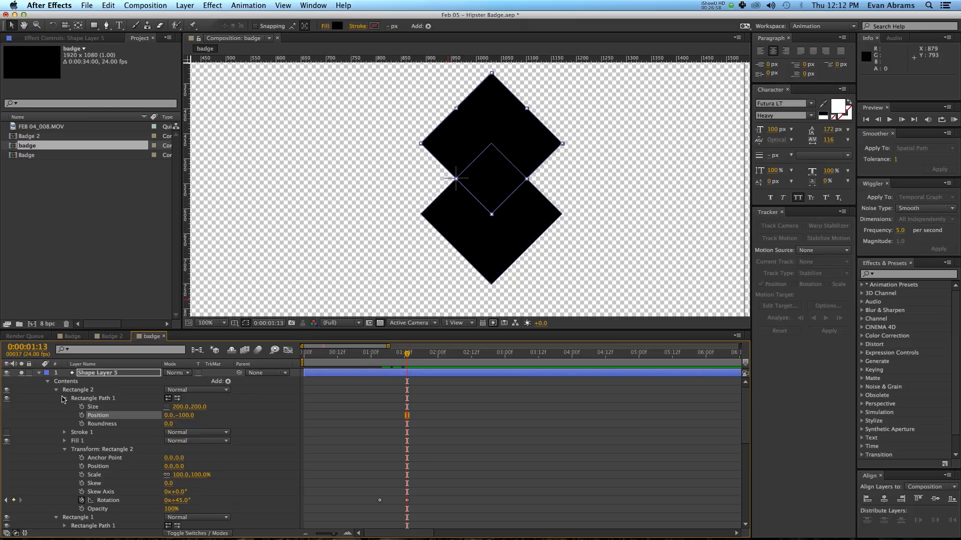
# - Delete the stroke and fill from both rectangle groups and collapse the groups
pyautogui.click(64, 398)
pyautogui.click(64, 424)
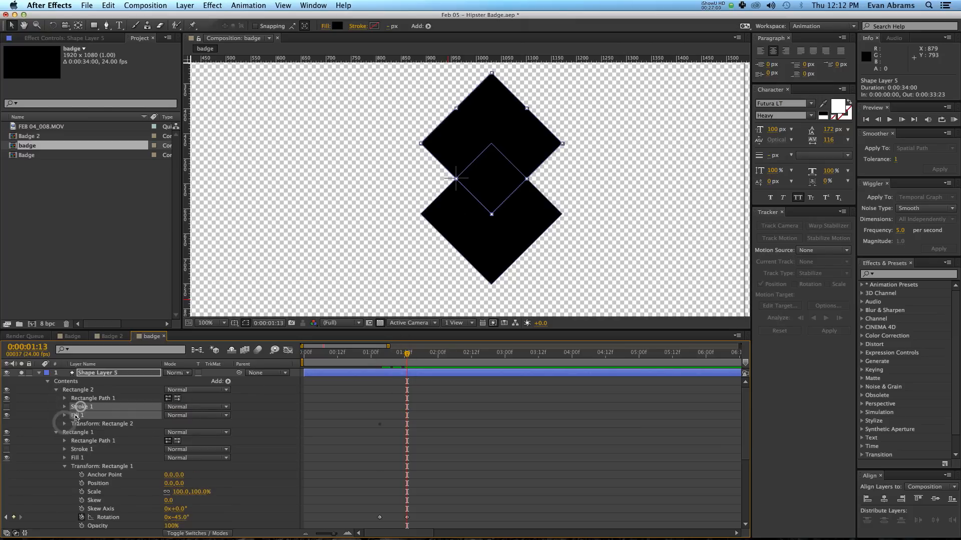
pyautogui.press('Delete')
pyautogui.click(77, 441)
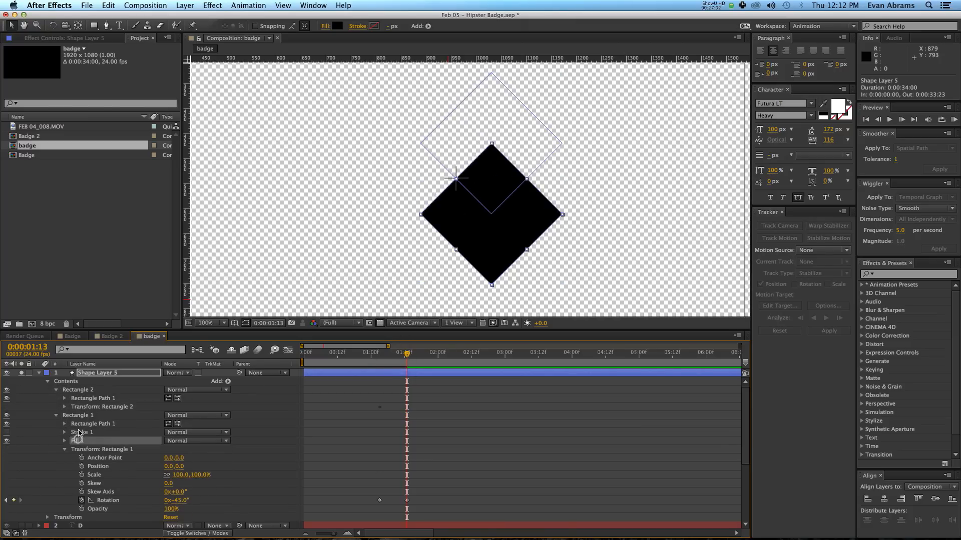
pyautogui.press('Delete')
pyautogui.click(79, 433)
pyautogui.press('Delete')
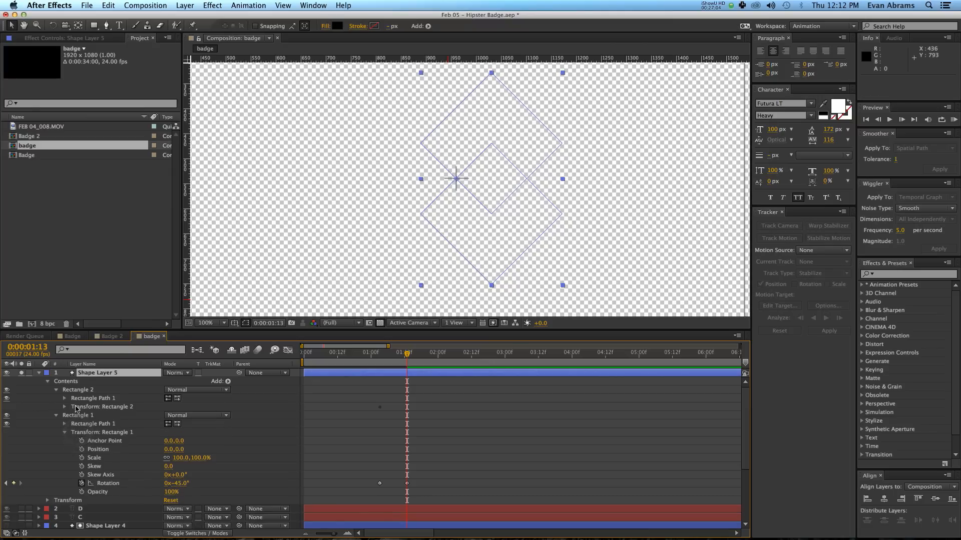
pyautogui.click(57, 415)
pyautogui.click(55, 390)
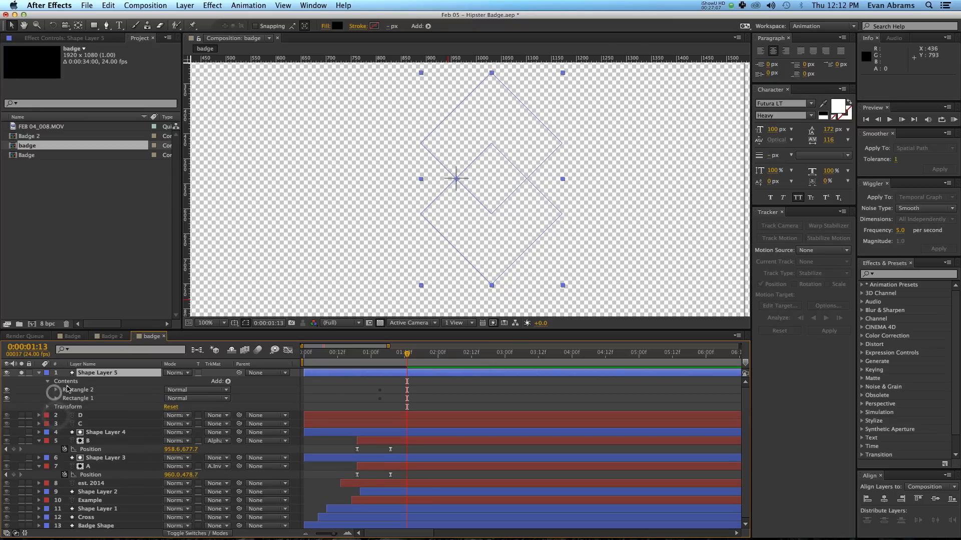
# - Add Merge Paths to the shape layer's contents and choose Intersect as its mode
pyautogui.click(120, 383)
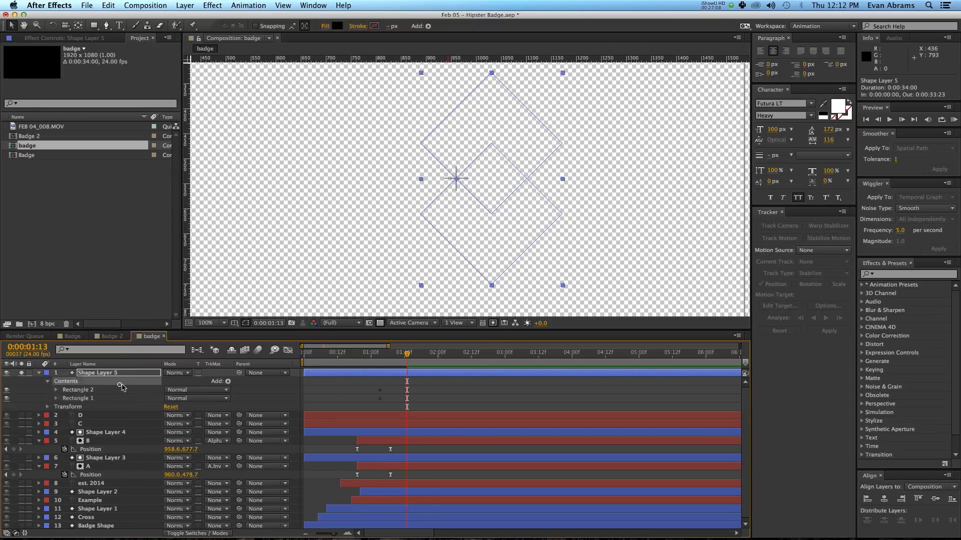
pyautogui.click(232, 382)
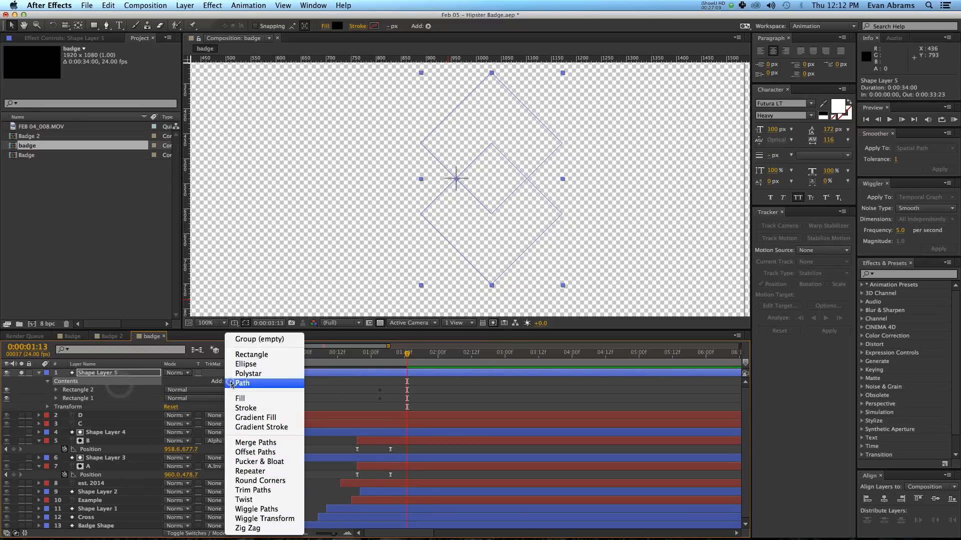
pyautogui.click(255, 443)
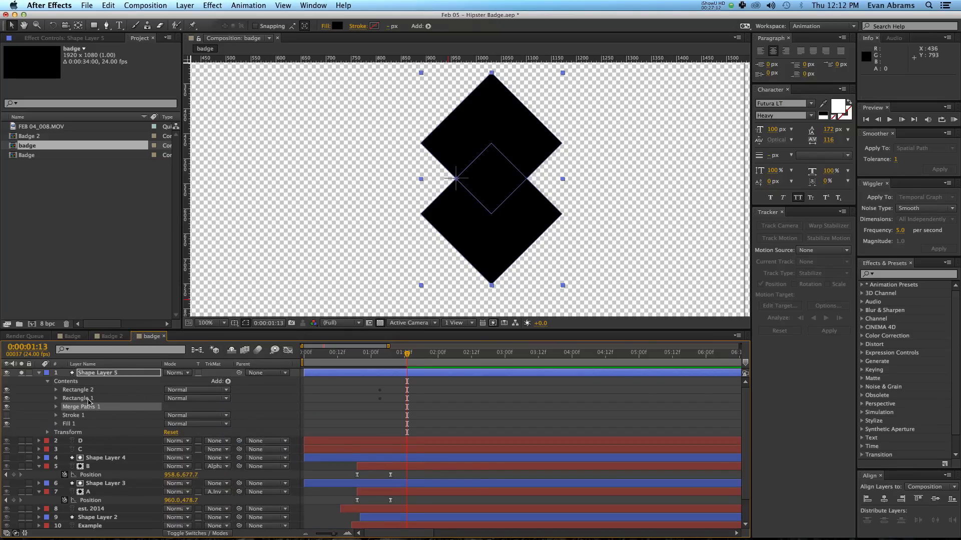
pyautogui.click(56, 407)
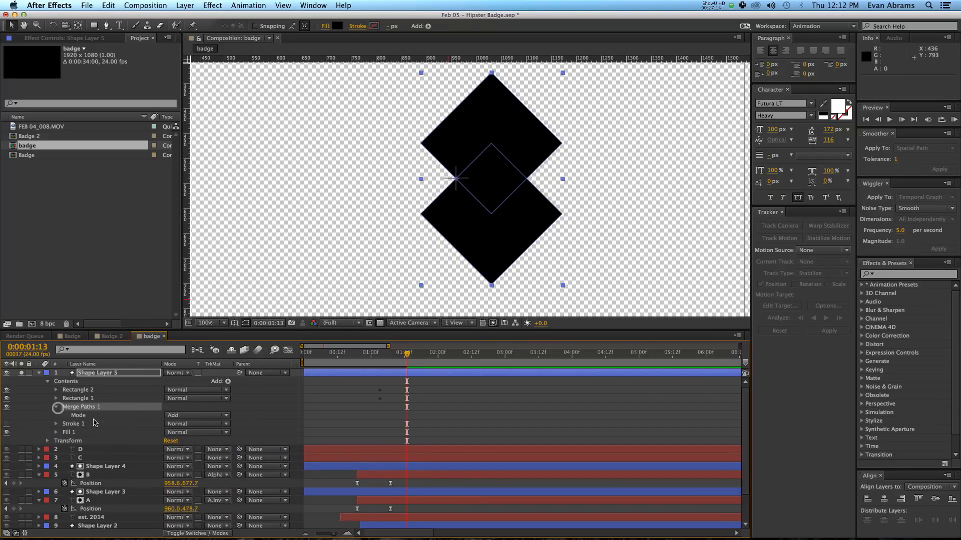
pyautogui.click(178, 416)
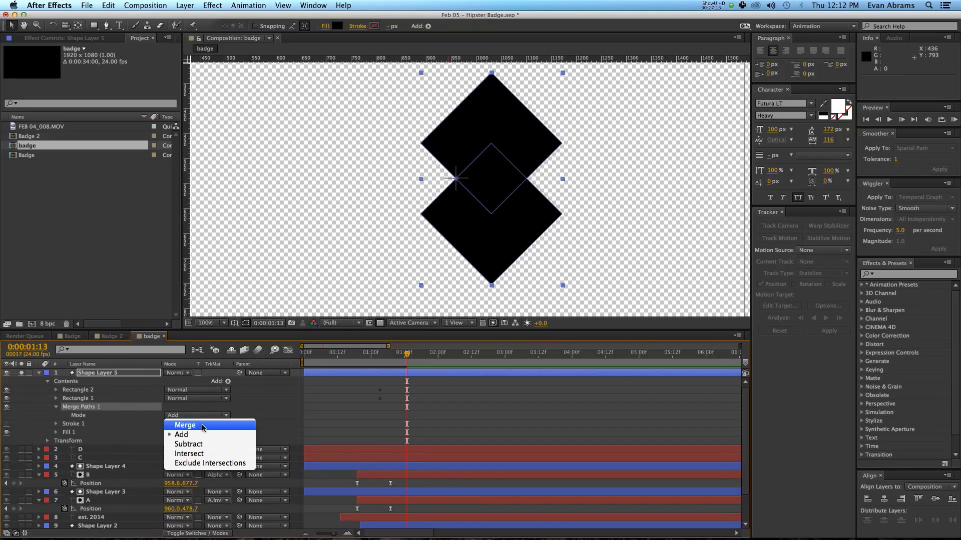
pyautogui.click(191, 454)
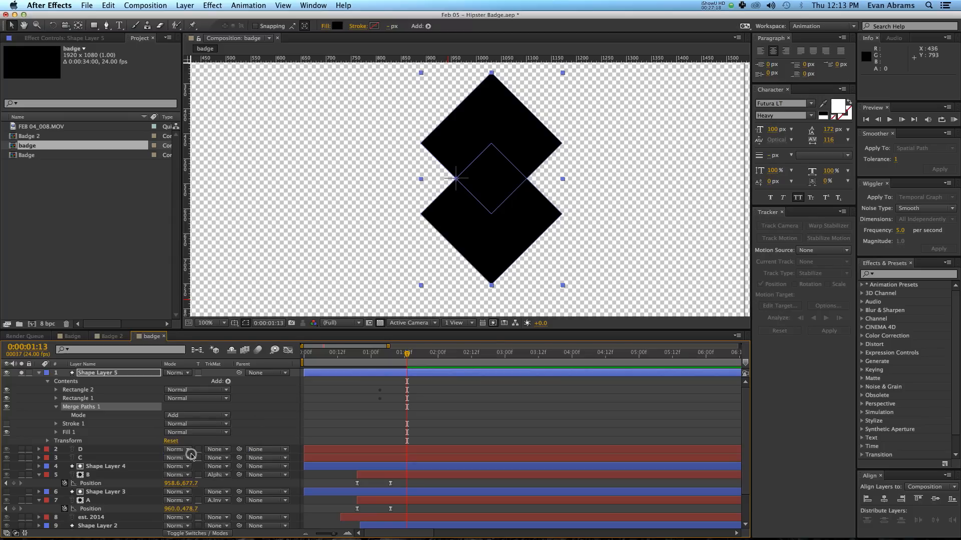
# - Play back the intersected rectangles' rotation from 0:00:01:02
pyautogui.moveTo(407, 354); pyautogui.dragTo(377, 357)
pyautogui.press('space')
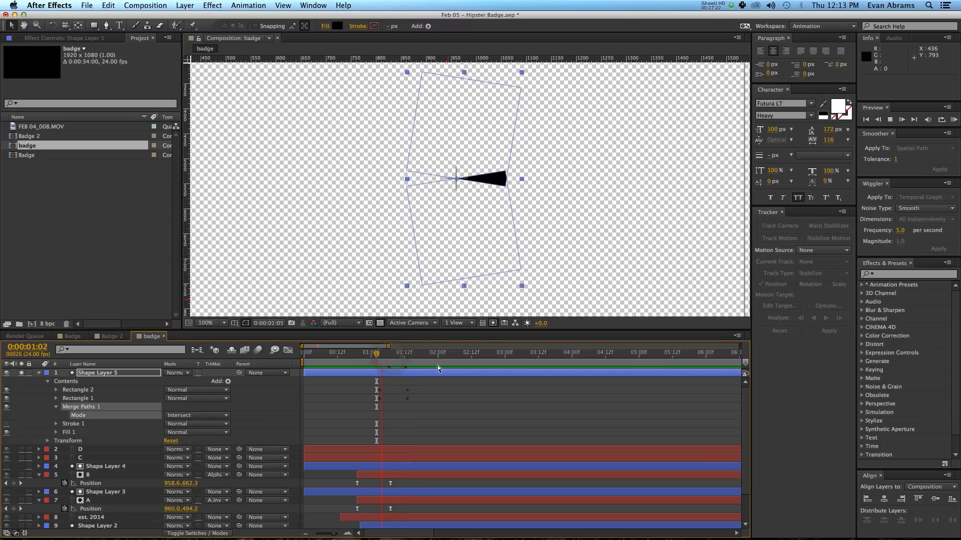
pyautogui.click(433, 395)
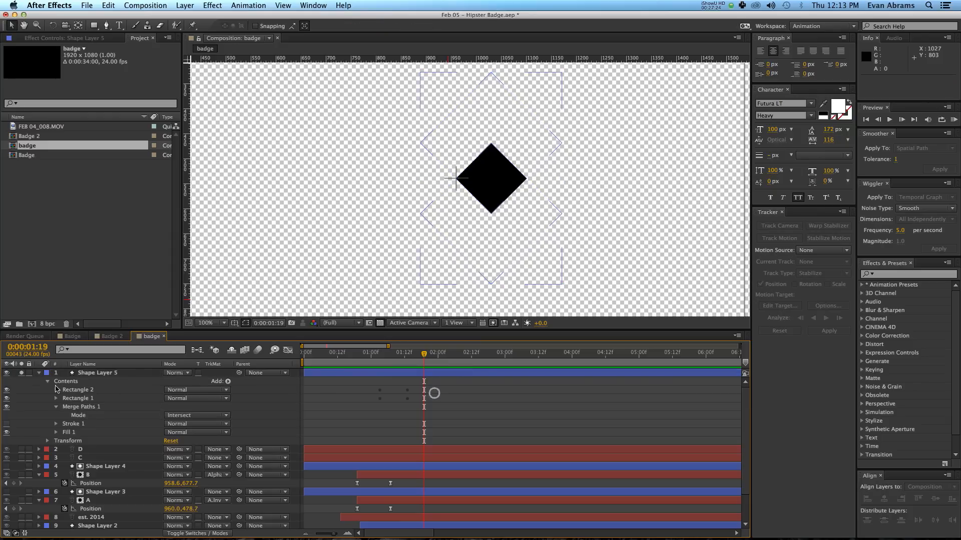
# - Retime Shape Layer 5's rotation keyframes for both rectangles to start at 0:00:00:19 and end at 0:00:01:07
pyautogui.click(38, 373)
pyautogui.click(364, 373)
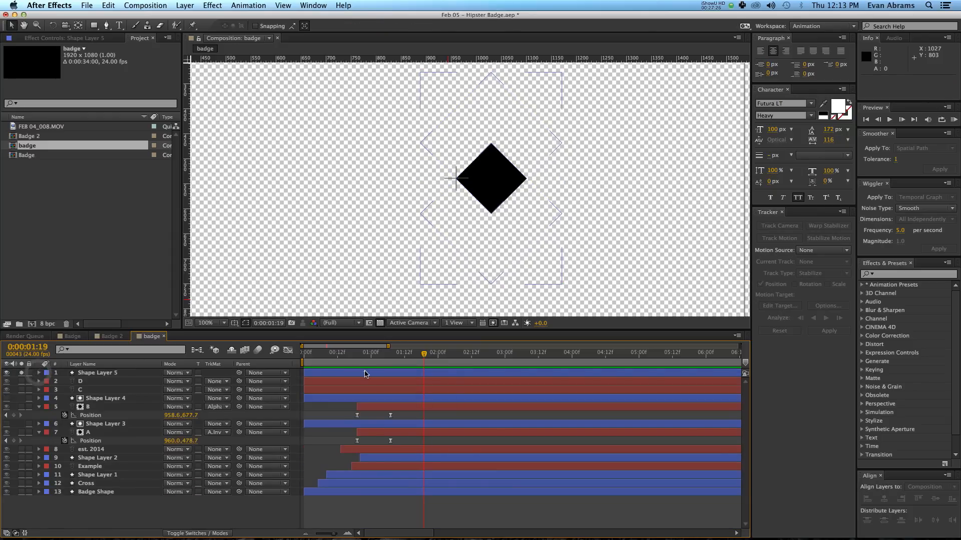
pyautogui.press('u')
pyautogui.moveTo(431, 386); pyautogui.dragTo(361, 411)
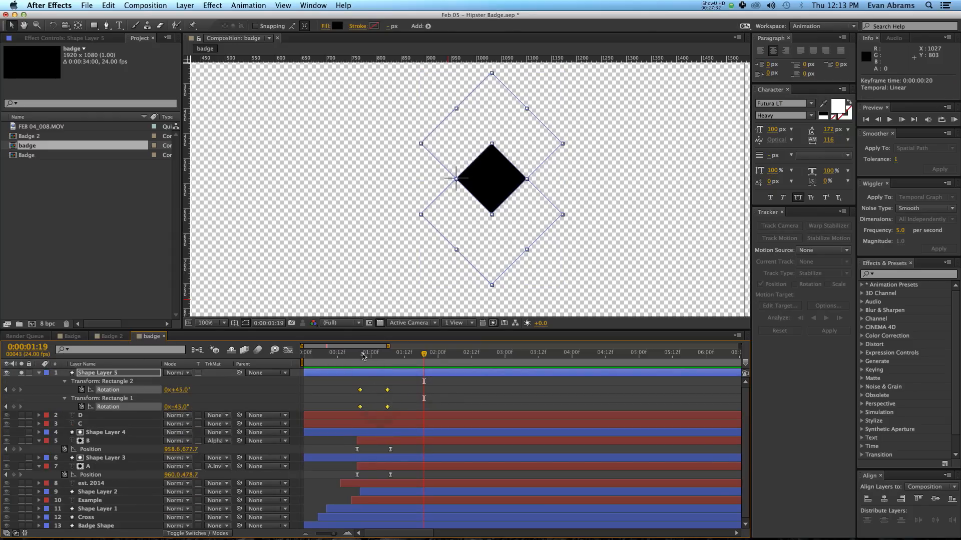
pyautogui.moveTo(363, 353); pyautogui.dragTo(357, 353)
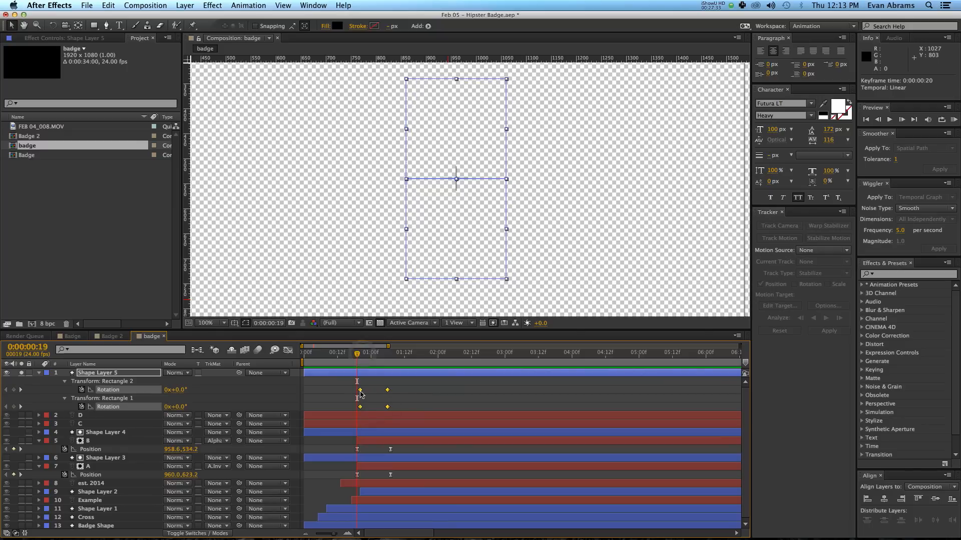
pyautogui.click(385, 407)
pyautogui.moveTo(366, 365); pyautogui.dragTo(390, 393)
pyautogui.moveTo(336, 386); pyautogui.dragTo(402, 409)
# - Easy-ease both rectangles' rotation keyframes and reshape their speed curves to peak early and slow down gradually, then preview
pyautogui.click(290, 349)
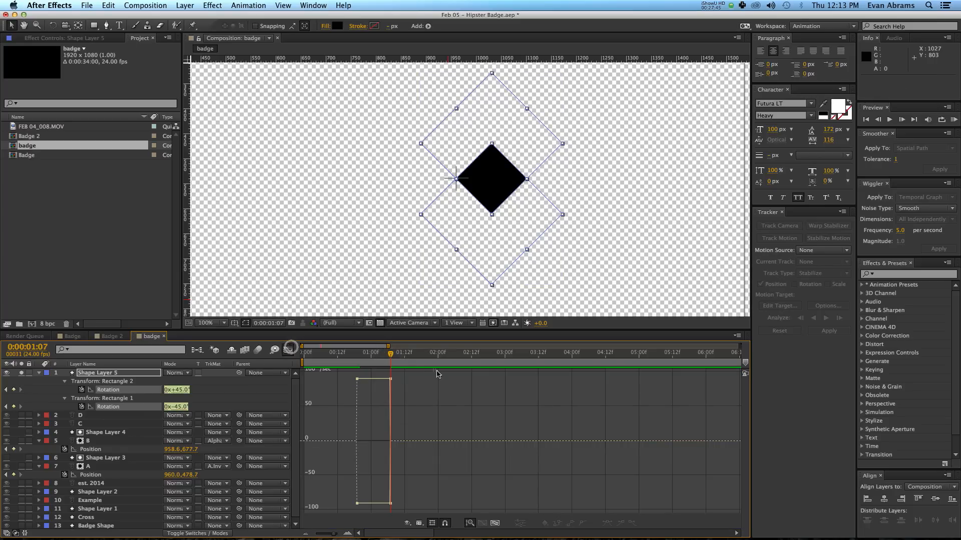
pyautogui.click(604, 522)
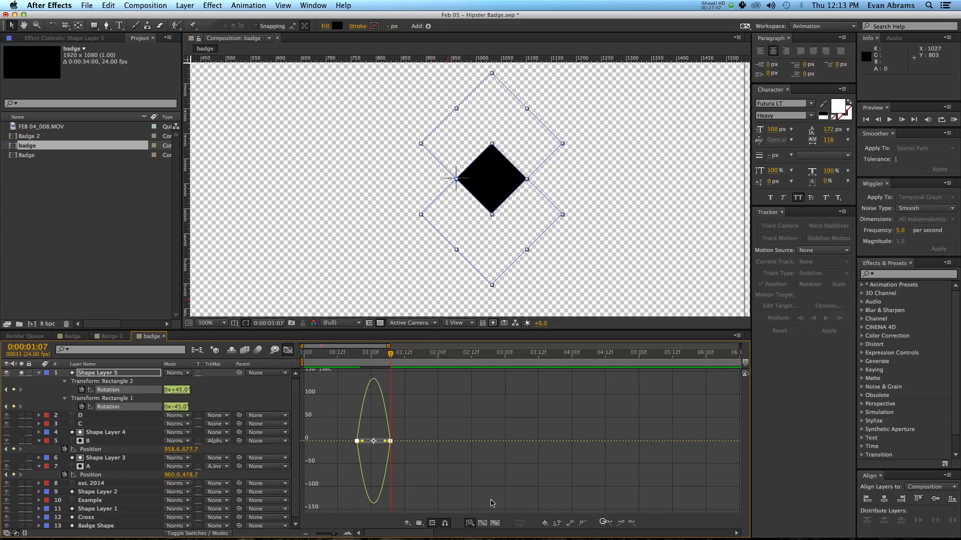
pyautogui.moveTo(386, 440); pyautogui.dragTo(357, 446)
pyautogui.click(355, 354)
pyautogui.press('space')
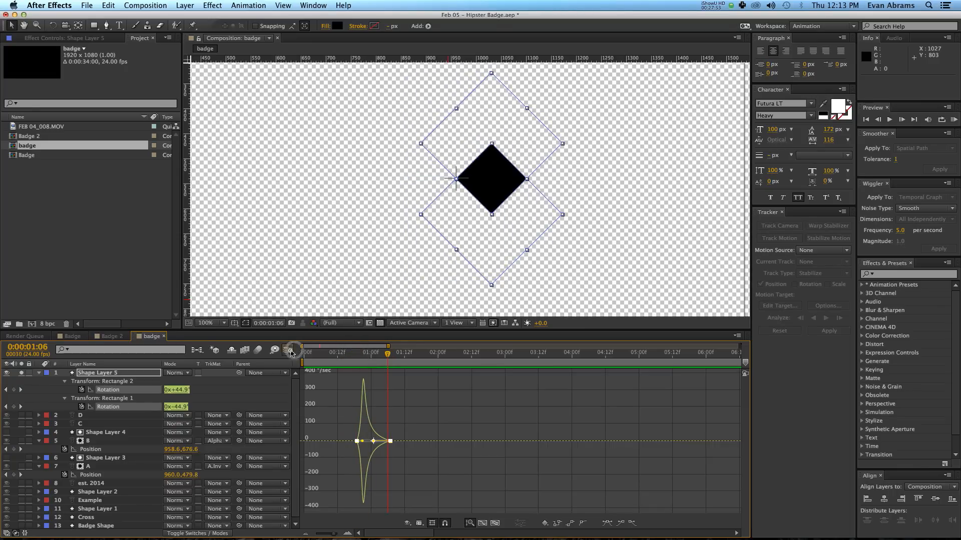
pyautogui.click(294, 352)
pyautogui.click(39, 373)
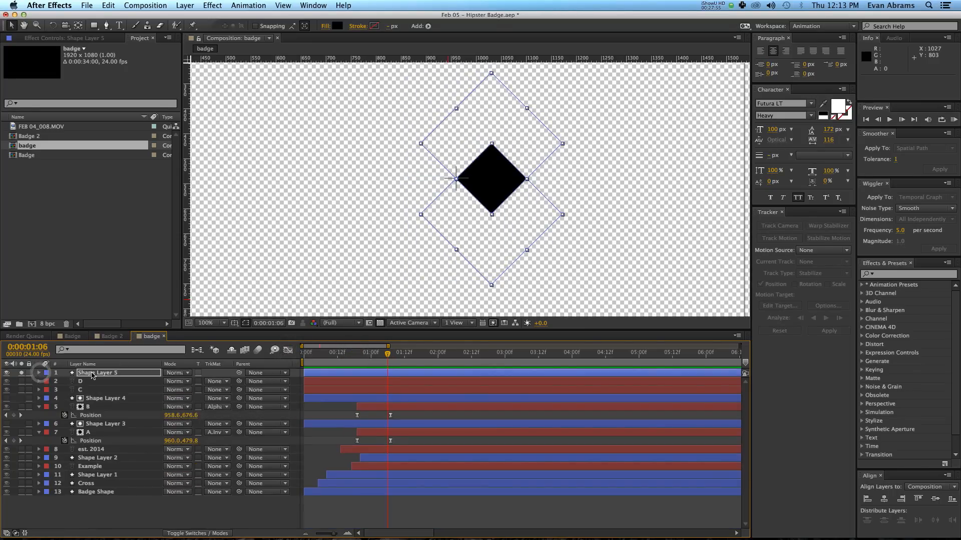
# - Set layer D's track matte to Alpha Matte "Shape Layer 5" and turn off D's solo
pyautogui.click(128, 383)
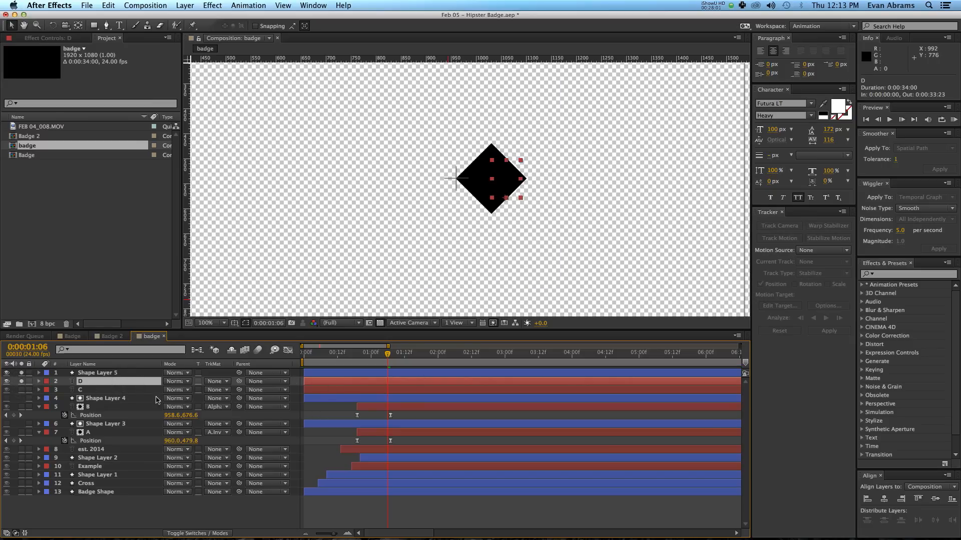
pyautogui.click(221, 382)
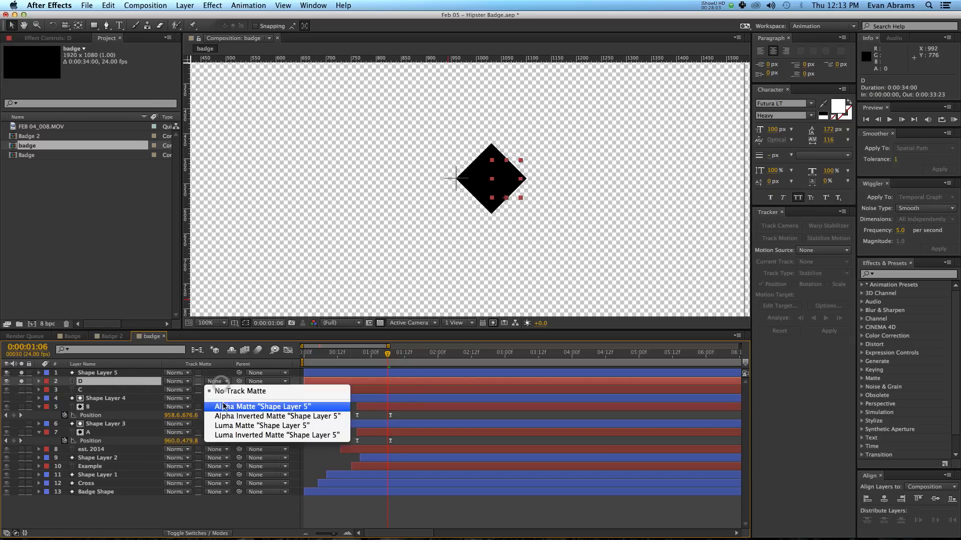
pyautogui.click(224, 404)
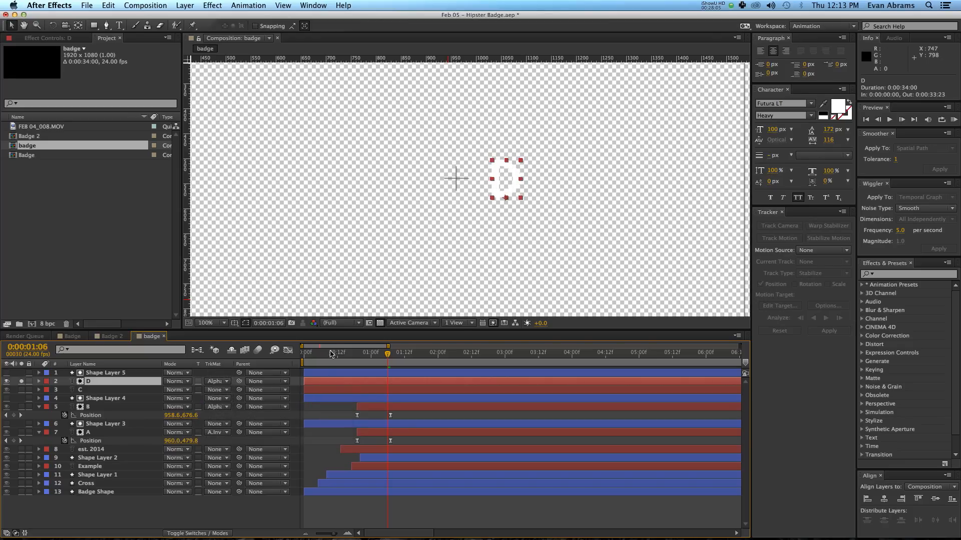
pyautogui.click(20, 382)
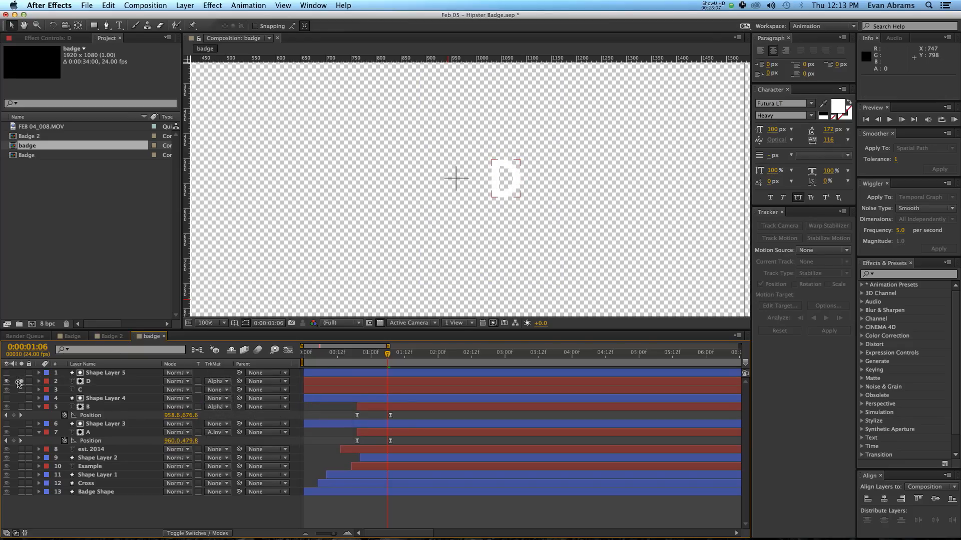
pyautogui.click(20, 383)
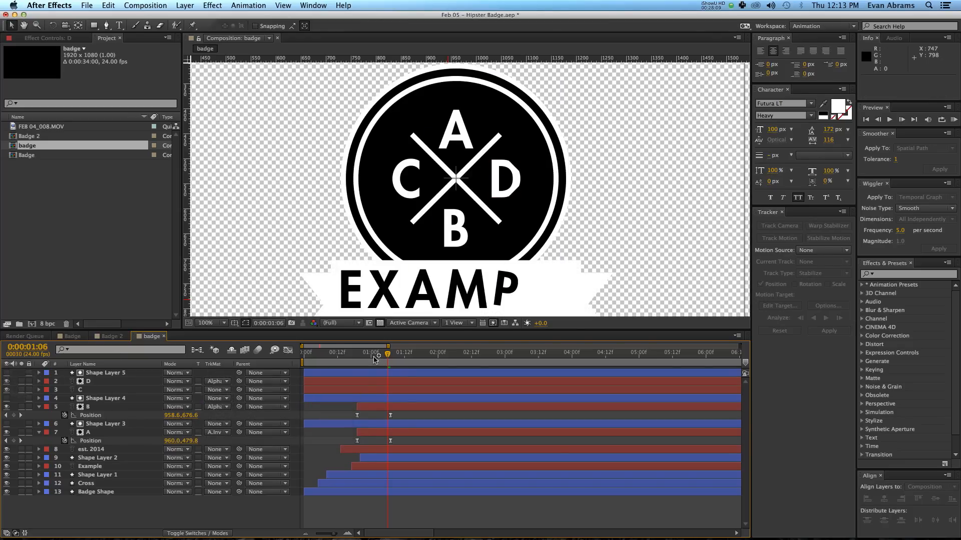
# - Preview the letter D's matte reveal between 0:00:00:19 and 0:00:01:07
pyautogui.moveTo(378, 355); pyautogui.dragTo(356, 363)
pyautogui.press('space')
pyautogui.moveTo(386, 356)
pyautogui.mouseDown()
pyautogui.moveTo(373, 356)
pyautogui.moveTo(393, 357)
pyautogui.mouseUp()
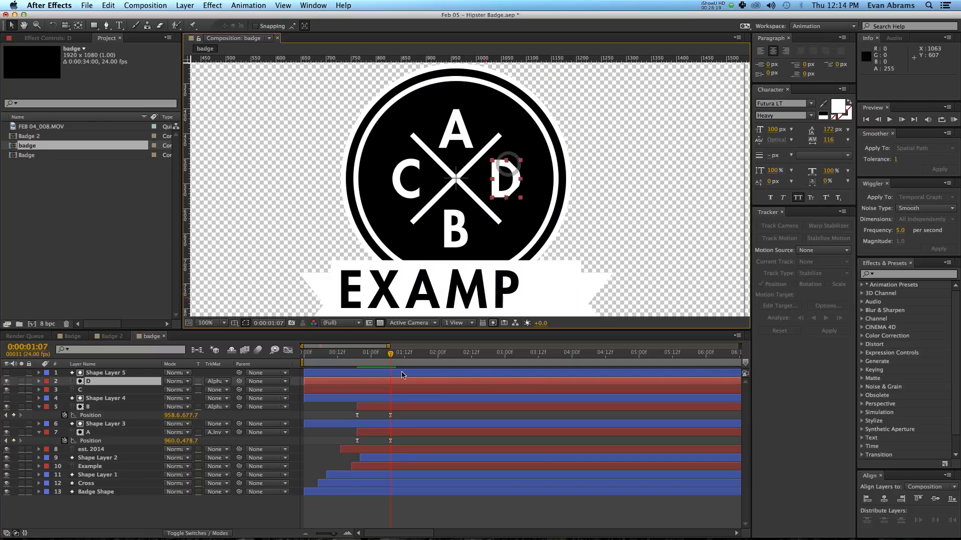
# - Widen Shape Layer 5's rectangle paths, setting Rectangle 2's width to 251 and Rectangle 1's width to 250
pyautogui.click(505, 170)
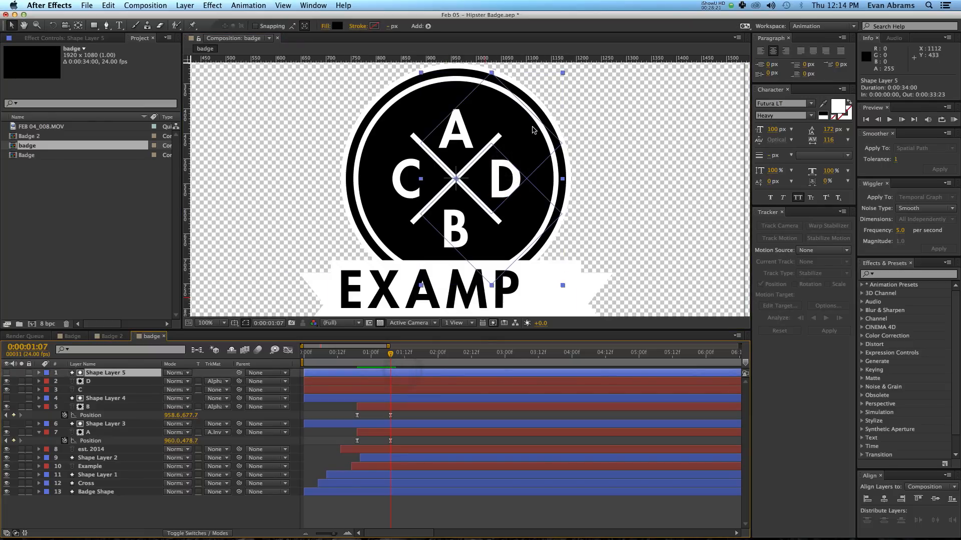
pyautogui.press('u')
pyautogui.press('u')
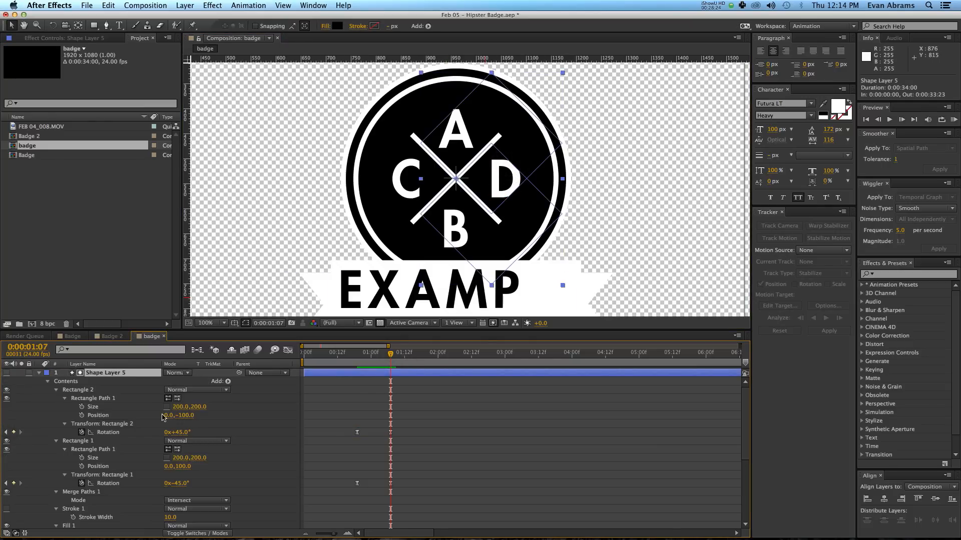
pyautogui.moveTo(178, 407); pyautogui.dragTo(203, 406)
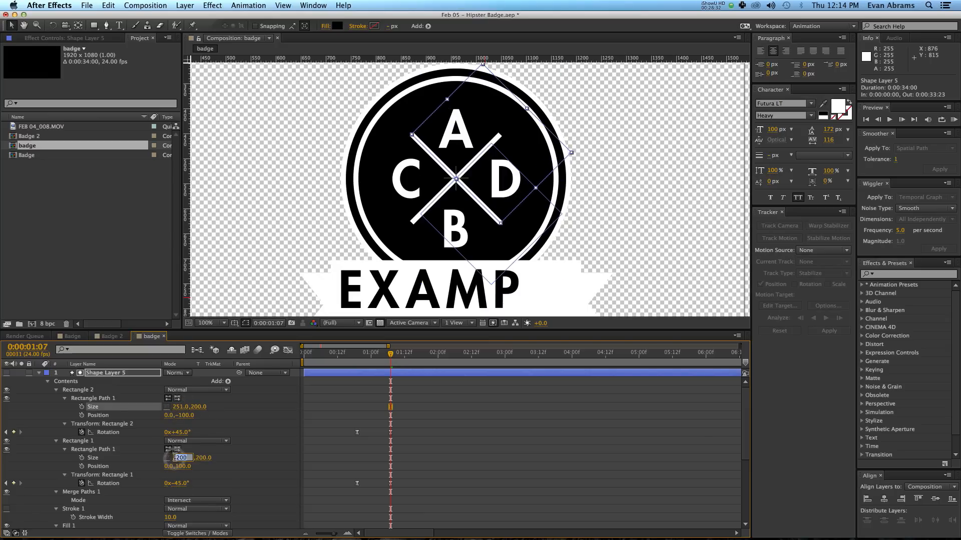
pyautogui.write('250')
pyautogui.press('Return')
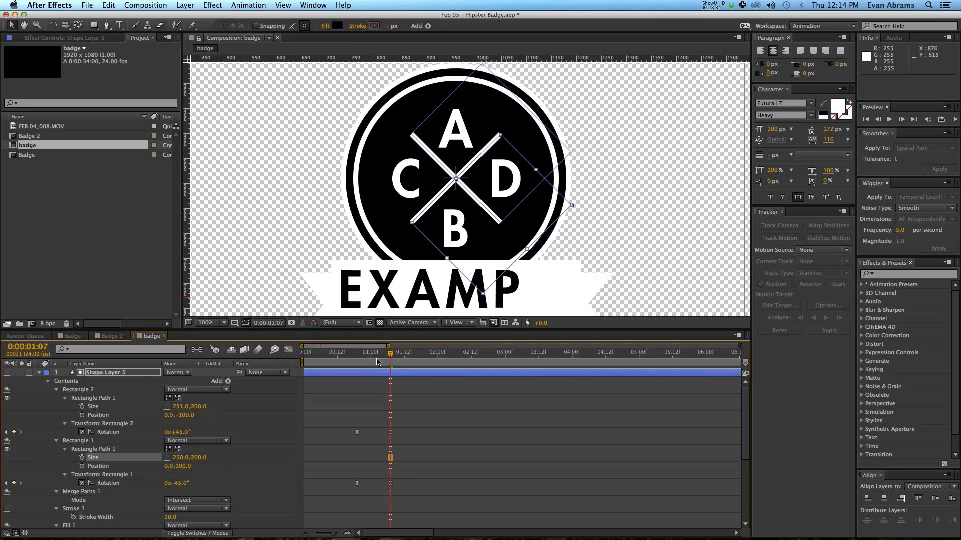
pyautogui.press('u')
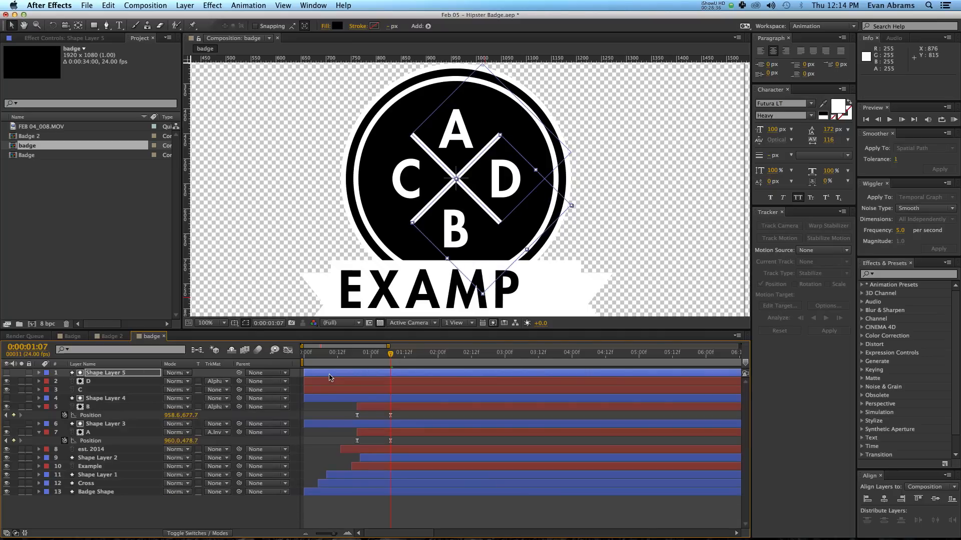
# - Move Shape Layer 5's ending rotation keyframes to 0:00:01:05 to match the Cross layer's final rotation keyframe
pyautogui.click(358, 475)
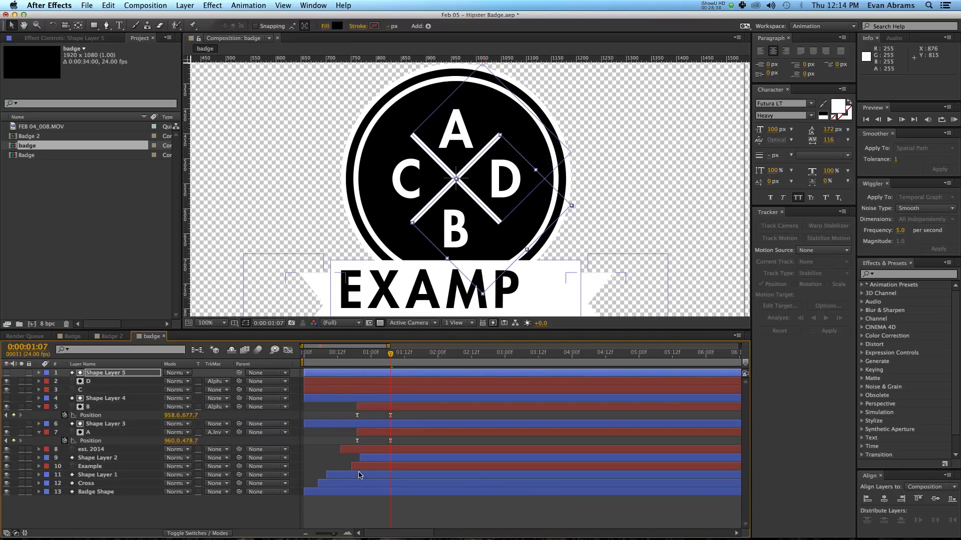
pyautogui.click(357, 483)
pyautogui.press('u')
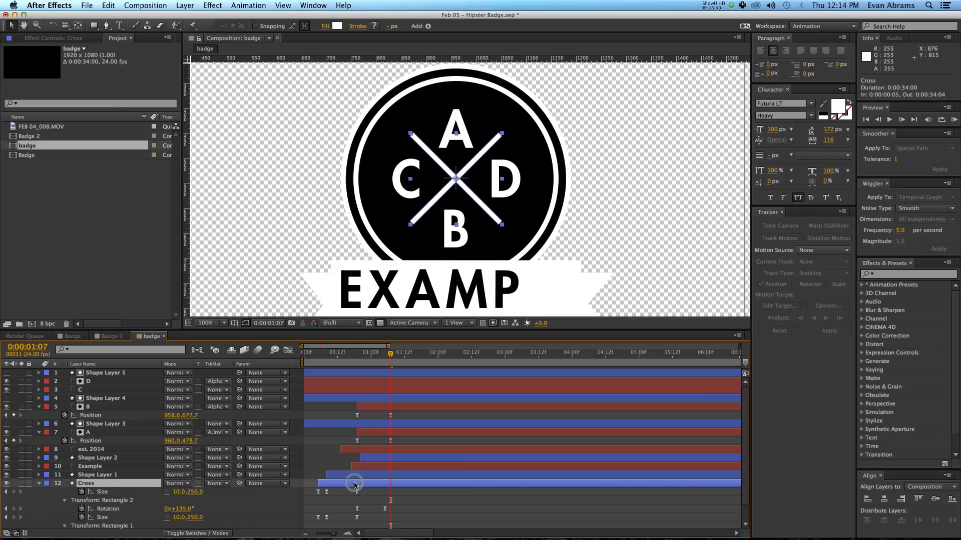
pyautogui.moveTo(391, 353); pyautogui.dragTo(385, 353)
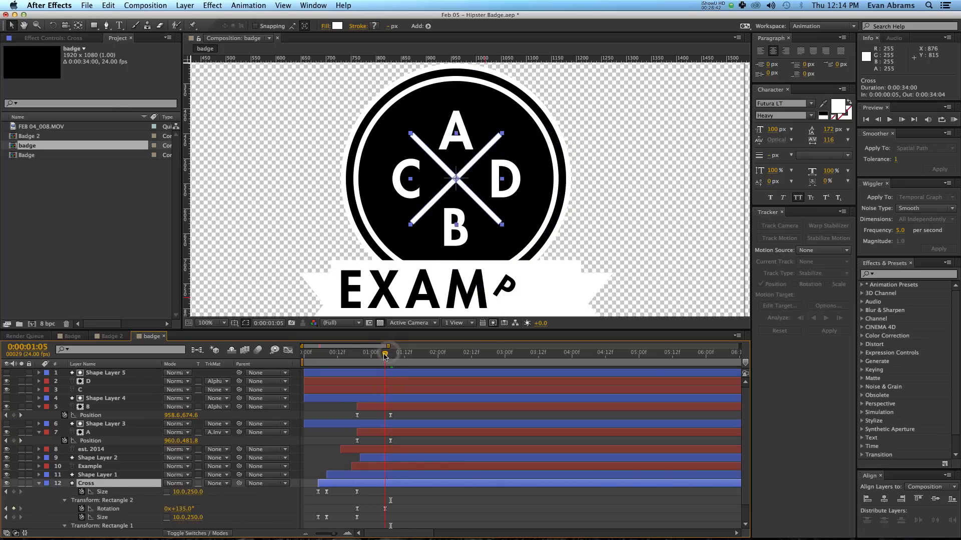
pyautogui.click(404, 373)
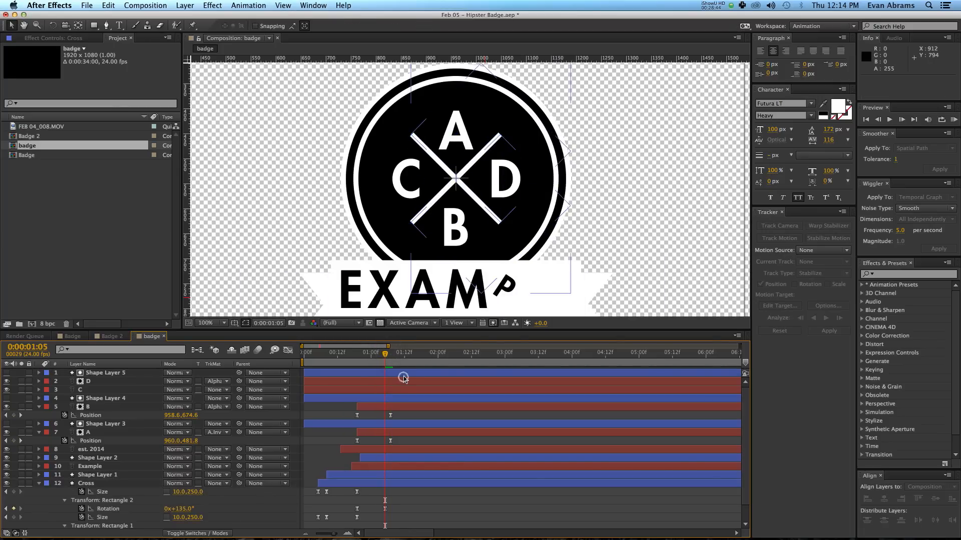
pyautogui.press('u')
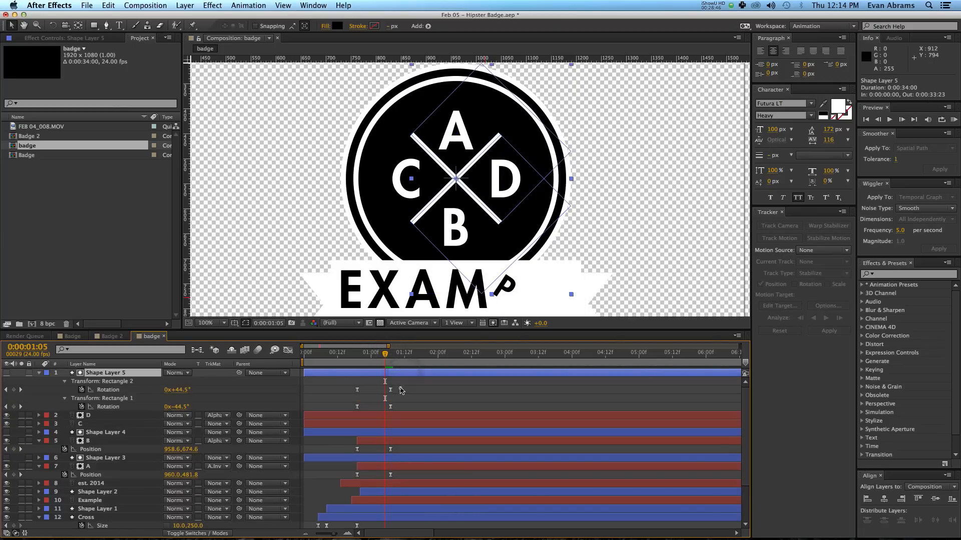
pyautogui.moveTo(399, 389); pyautogui.dragTo(384, 408)
# - Trim the start of Shape Layer 5 to 0:00:00:19 and preview the reveal
pyautogui.click(357, 358)
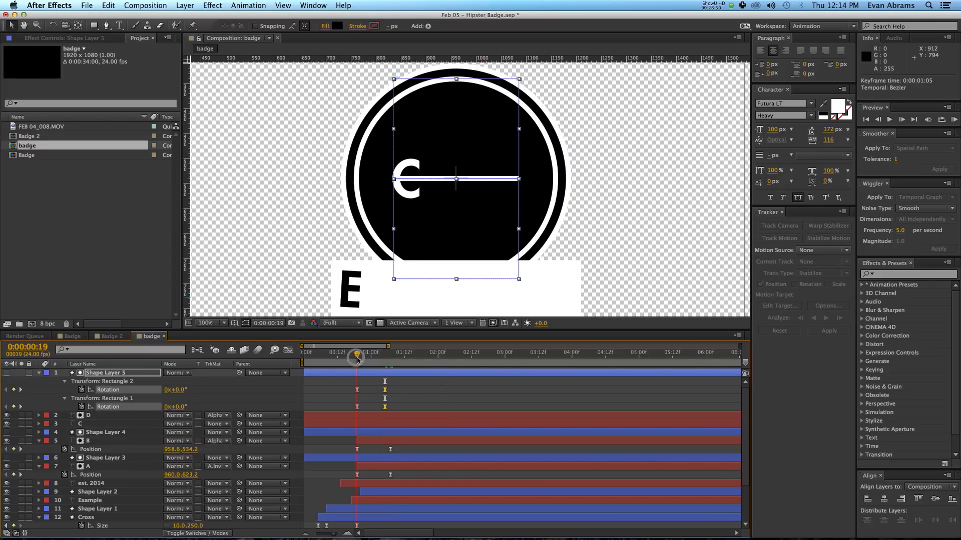
pyautogui.moveTo(305, 373); pyautogui.dragTo(357, 373)
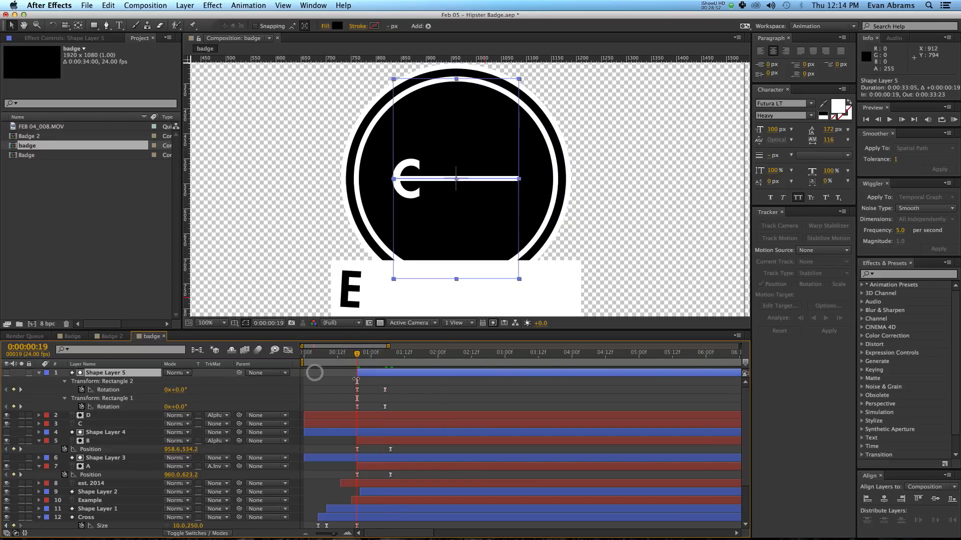
pyautogui.click(432, 393)
pyautogui.press('space')
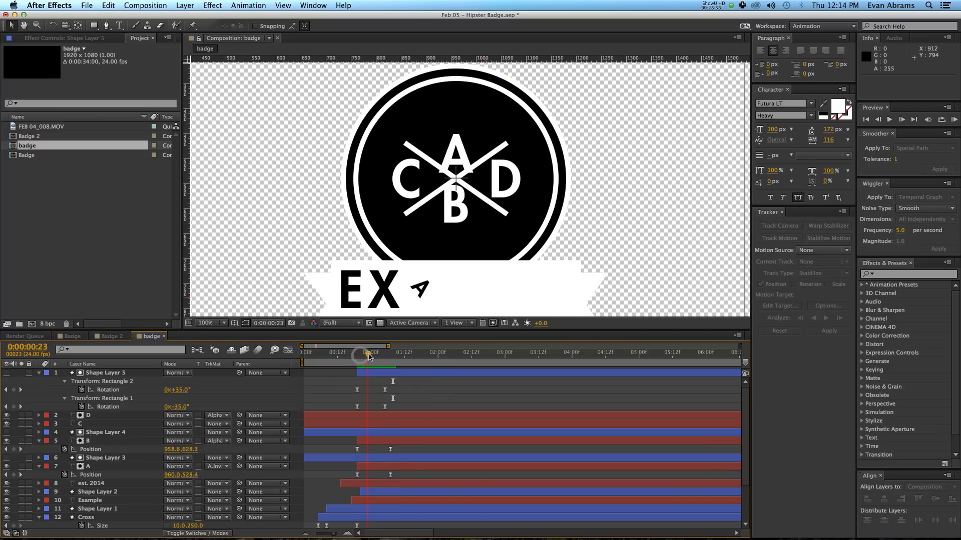
# - Duplicate Shape Layer 5 and set the copy's layer rotation to 180°
pyautogui.click(43, 373)
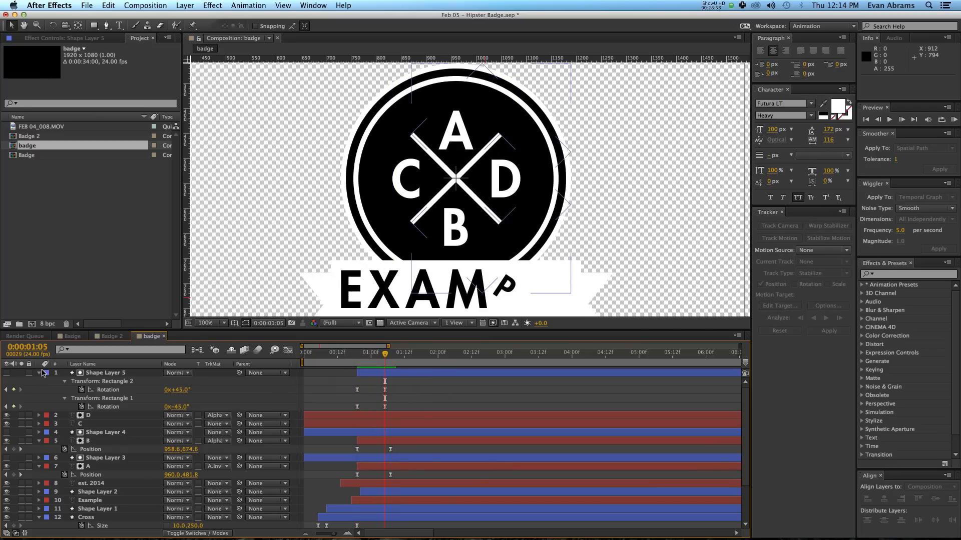
pyautogui.click(56, 376)
pyautogui.click(90, 374)
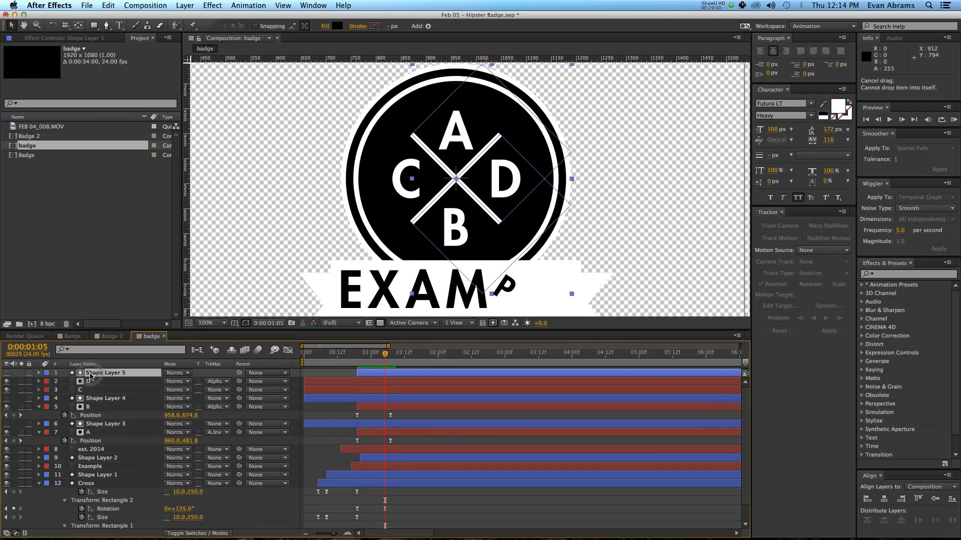
pyautogui.press('super+d')
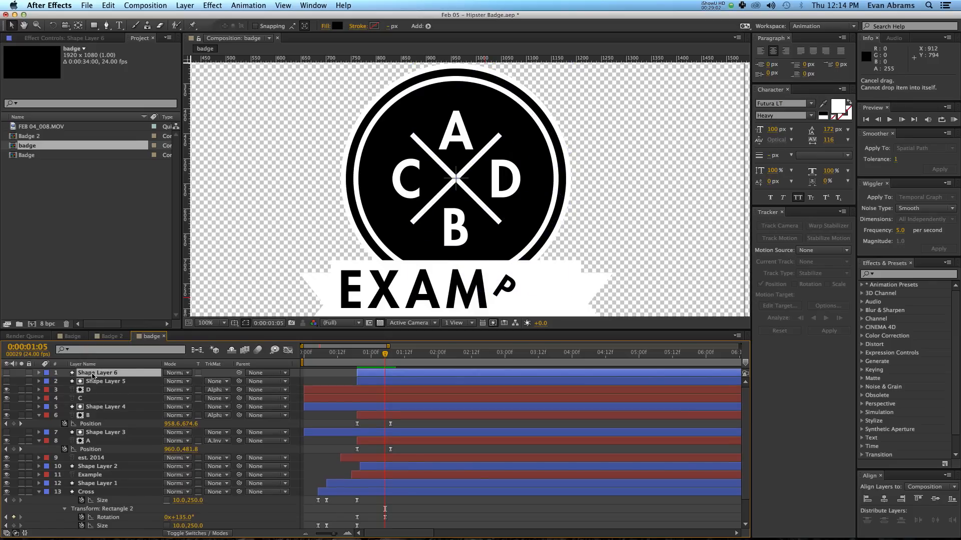
pyautogui.press('r')
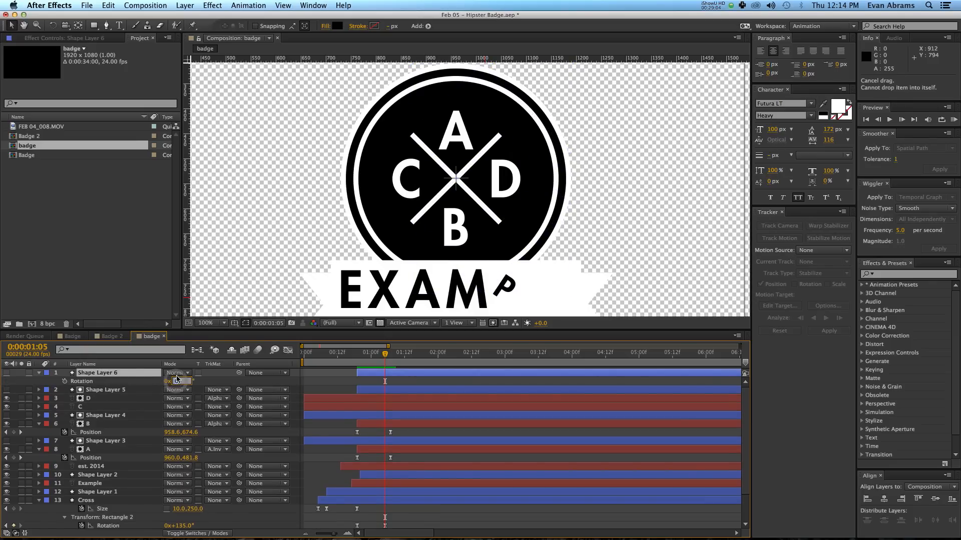
pyautogui.press('Return')
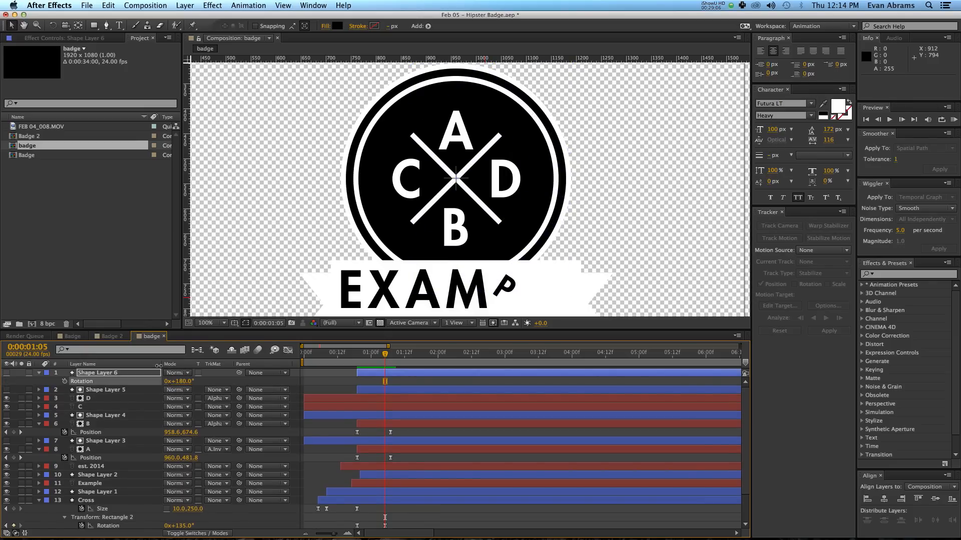
# - Place the duplicated matte directly above layer C, set C's track matte to Alpha Matte, and return to 0:00:00:19 to check it
pyautogui.moveTo(121, 372); pyautogui.dragTo(120, 408)
pyautogui.click(220, 407)
pyautogui.click(229, 430)
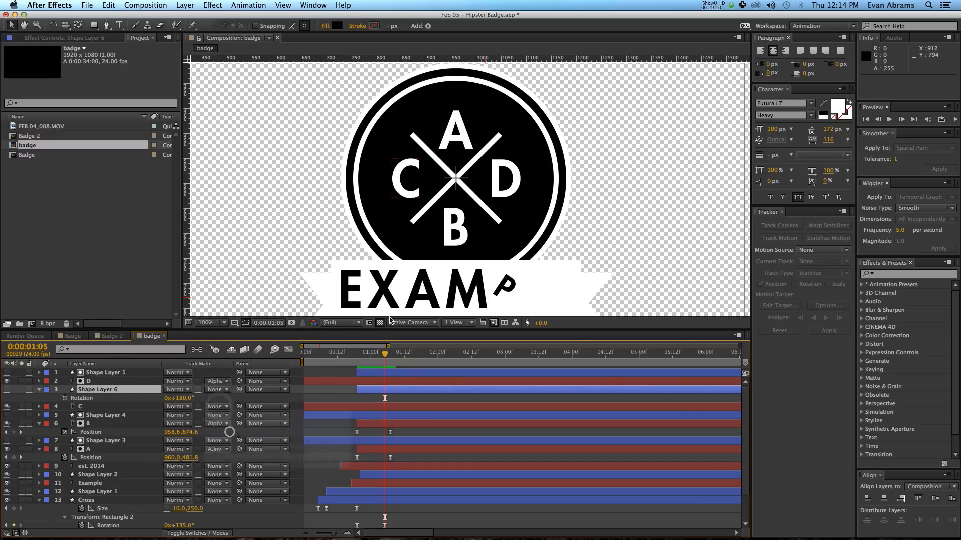
pyautogui.moveTo(383, 356); pyautogui.dragTo(357, 366)
pyautogui.scroll(-2, 434, 234)
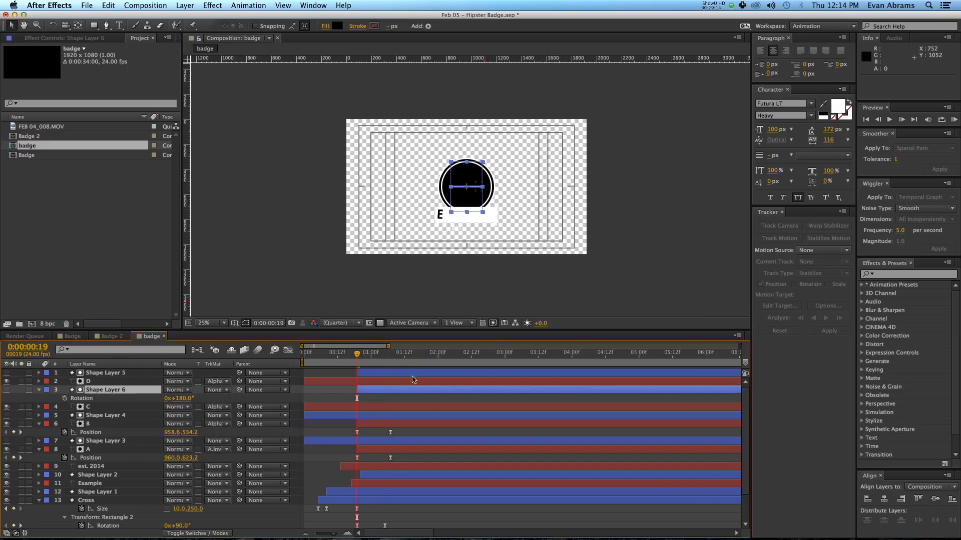
# - Preview the badge animation from 0:00:00:19 to check how all four letters emerge with the cross
pyautogui.click(399, 397)
pyautogui.press('space')
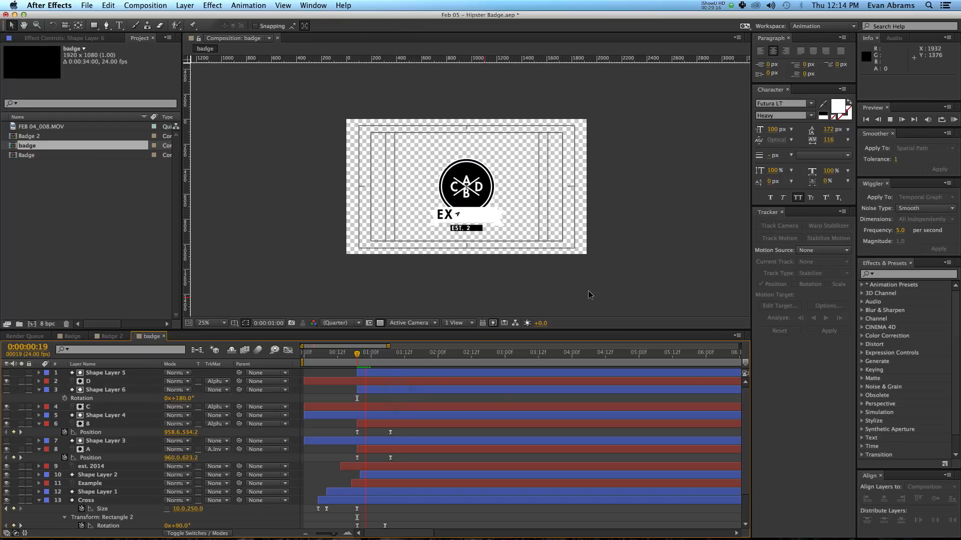
pyautogui.scroll(2, 462, 234)
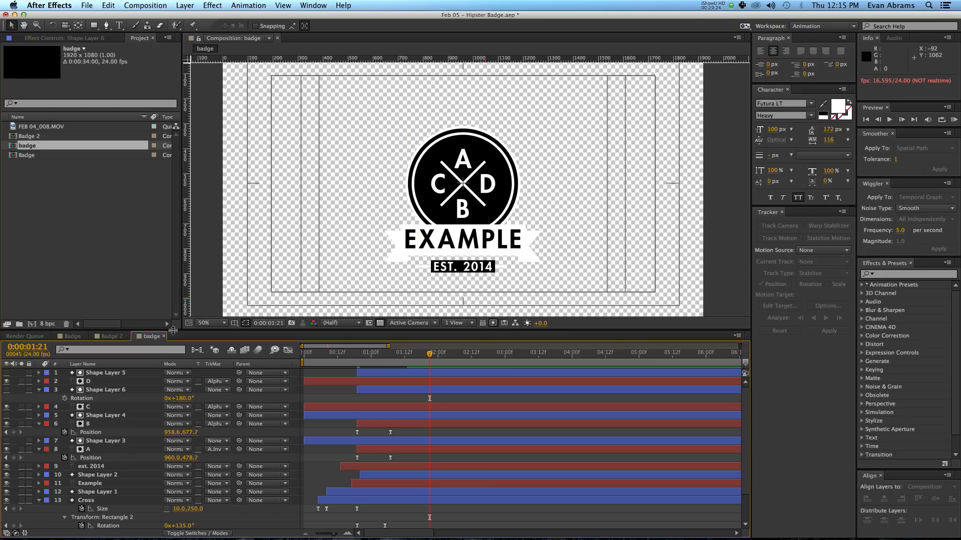
# - Create a new composition from the FEB 04_008.MOV footage and go to 0:00:44:23
pyautogui.click(37, 147)
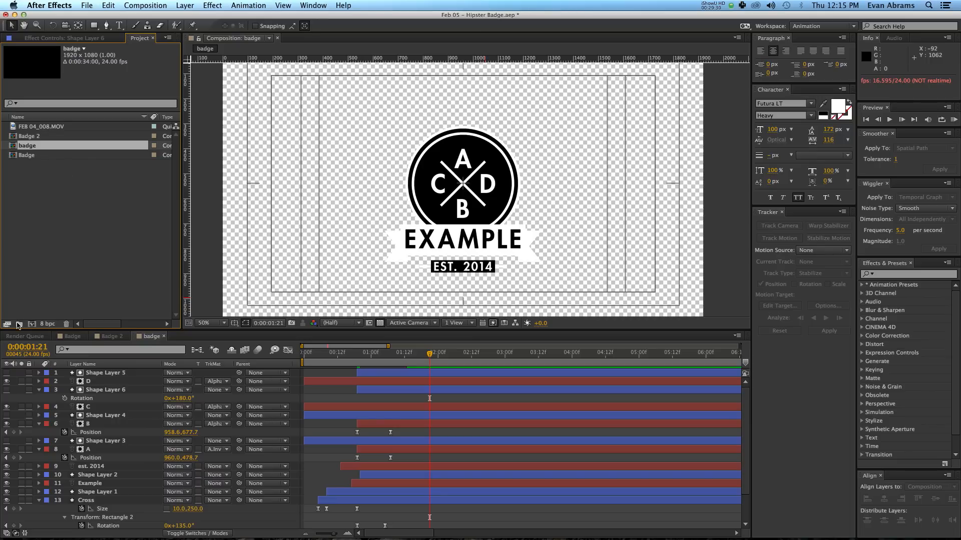
pyautogui.moveTo(54, 132); pyautogui.dragTo(33, 325)
pyautogui.scroll(-2, 537, 154)
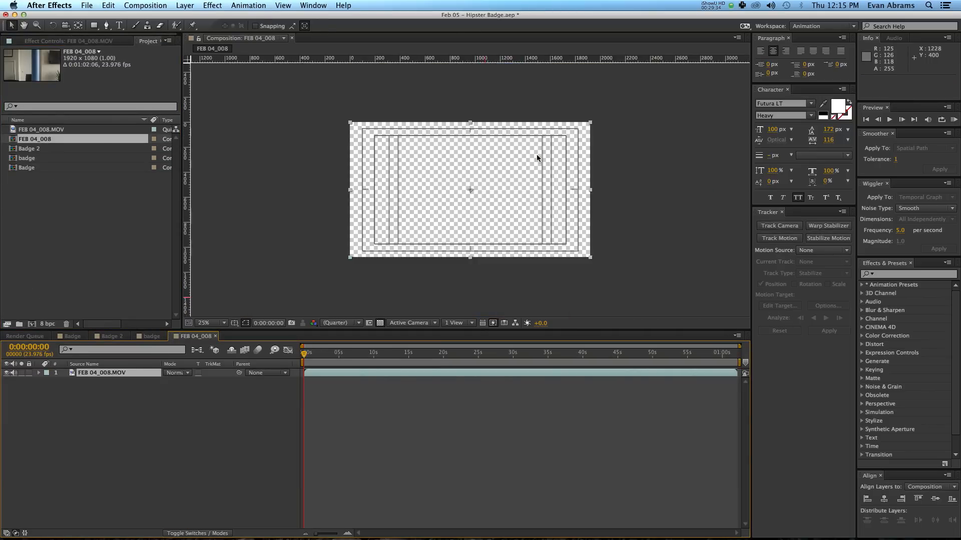
pyautogui.moveTo(593, 354); pyautogui.dragTo(617, 354)
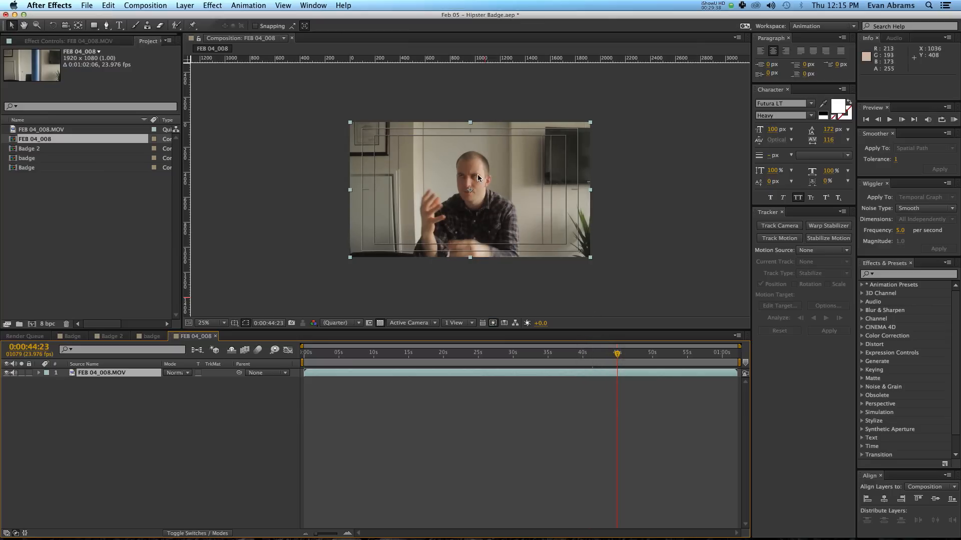
# - Add the badge composition above the footage, starting at about 26 seconds, and move it up to position 960, 444
pyautogui.click(70, 184)
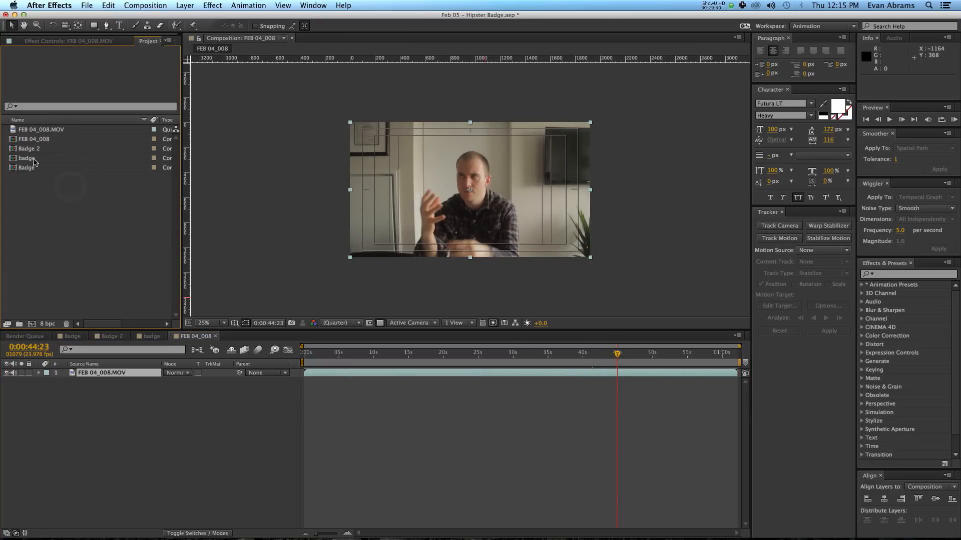
pyautogui.moveTo(34, 161); pyautogui.dragTo(144, 375)
pyautogui.moveTo(462, 372); pyautogui.dragTo(644, 372)
pyautogui.moveTo(476, 176); pyautogui.dragTo(476, 164)
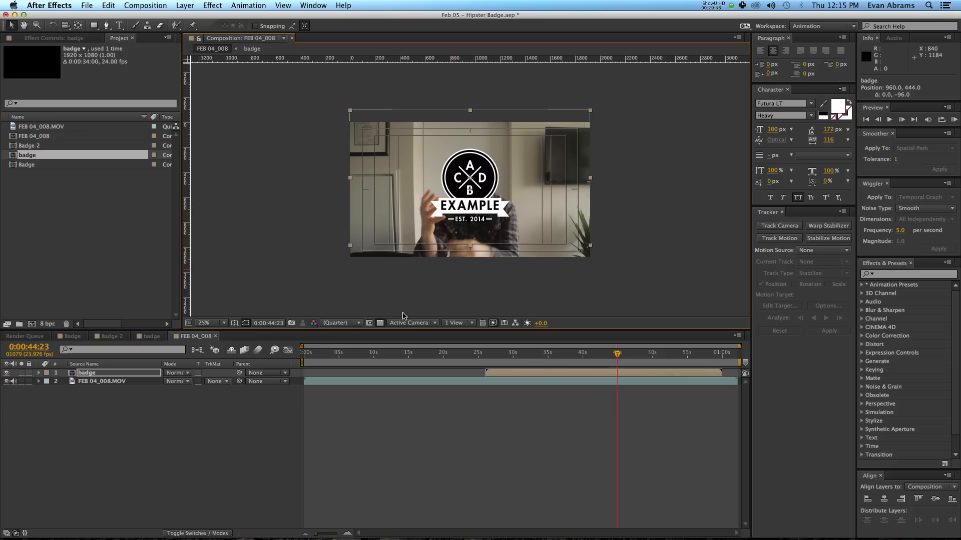
# - Set the badge layer's blending mode to Screen and inspect the lettering up close
pyautogui.click(186, 376)
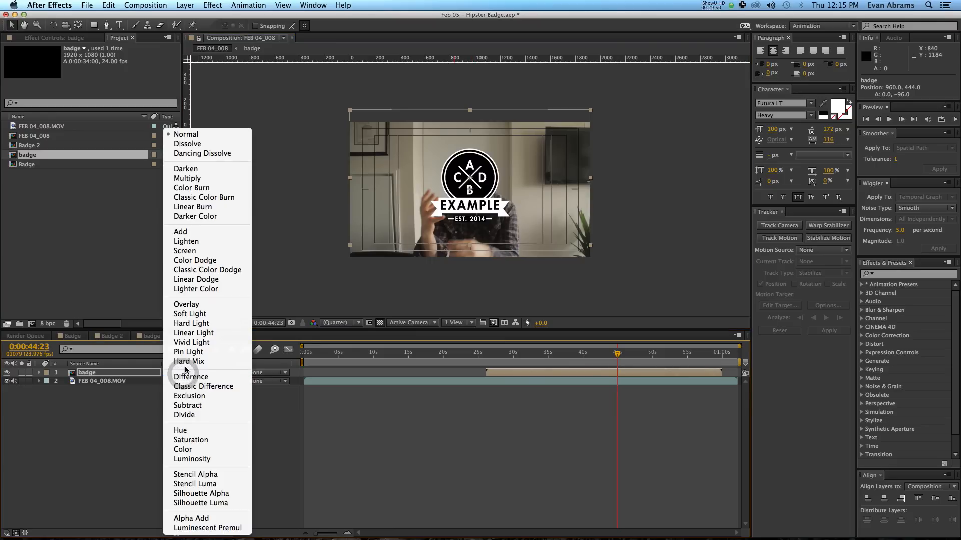
pyautogui.click(195, 252)
pyautogui.press('.')
pyautogui.press('.')
pyautogui.press('.')
pyautogui.press('.')
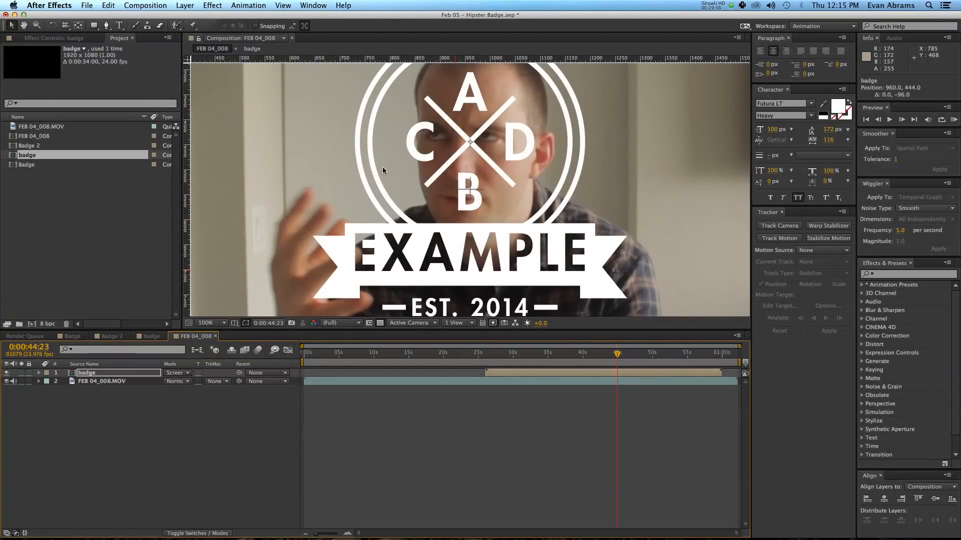
pyautogui.press('.')
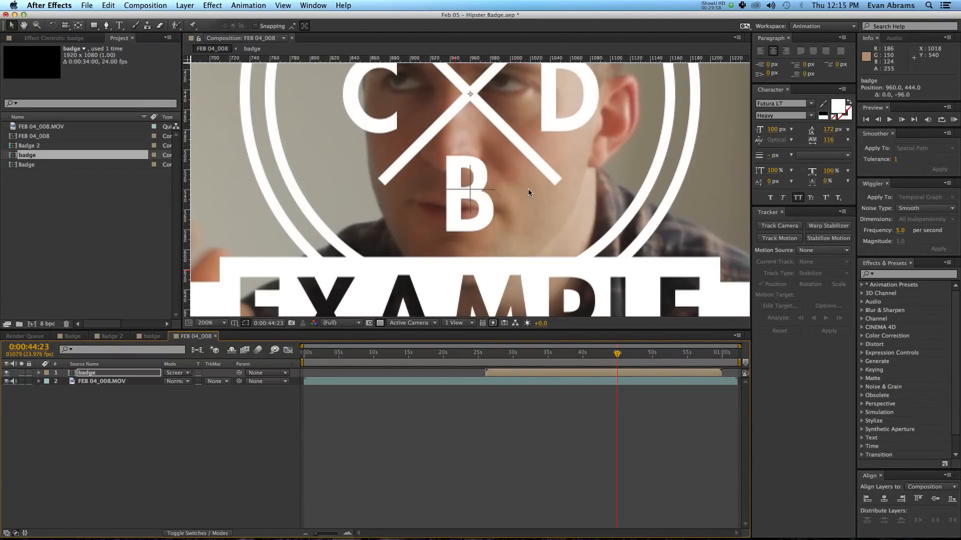
pyautogui.press(',')
pyautogui.press(',')
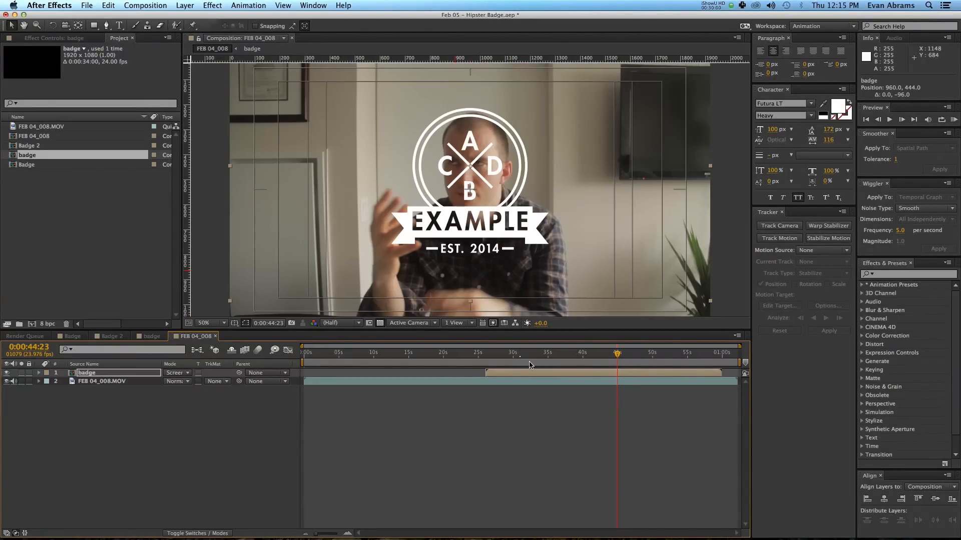
# - Preview the badge over the footage from the start of the badge layer
pyautogui.moveTo(531, 365); pyautogui.dragTo(611, 358)
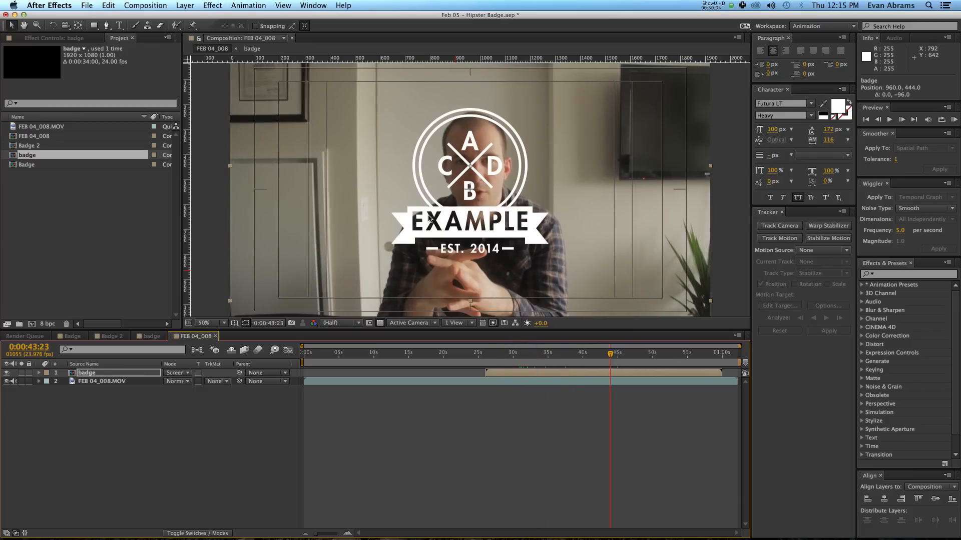
pyautogui.moveTo(502, 356); pyautogui.dragTo(490, 359)
pyautogui.press('space')
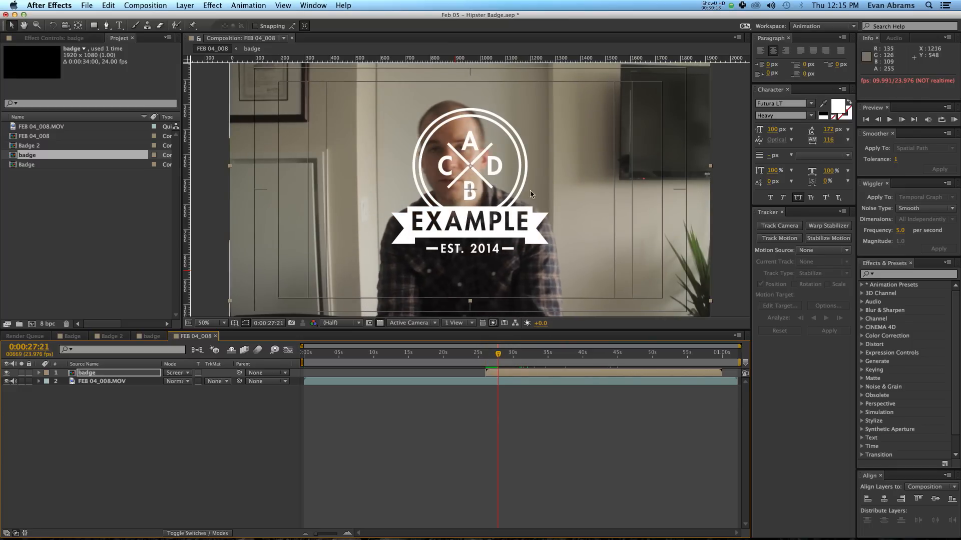
pyautogui.press('space')
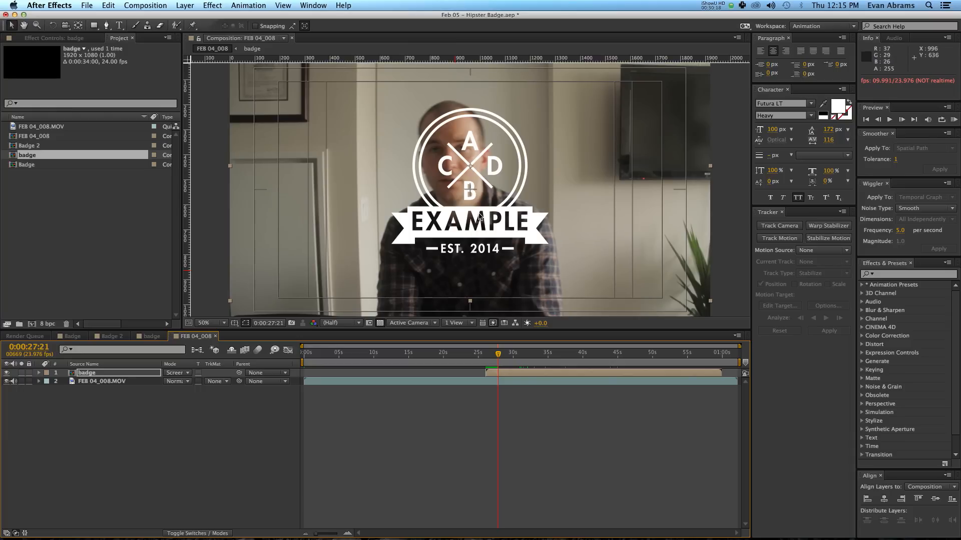
# - Create an adjustment layer and place it between the badge layer and the footage
pyautogui.click(239, 404)
pyautogui.rightClick(224, 412)
pyautogui.moveTo(235, 417)
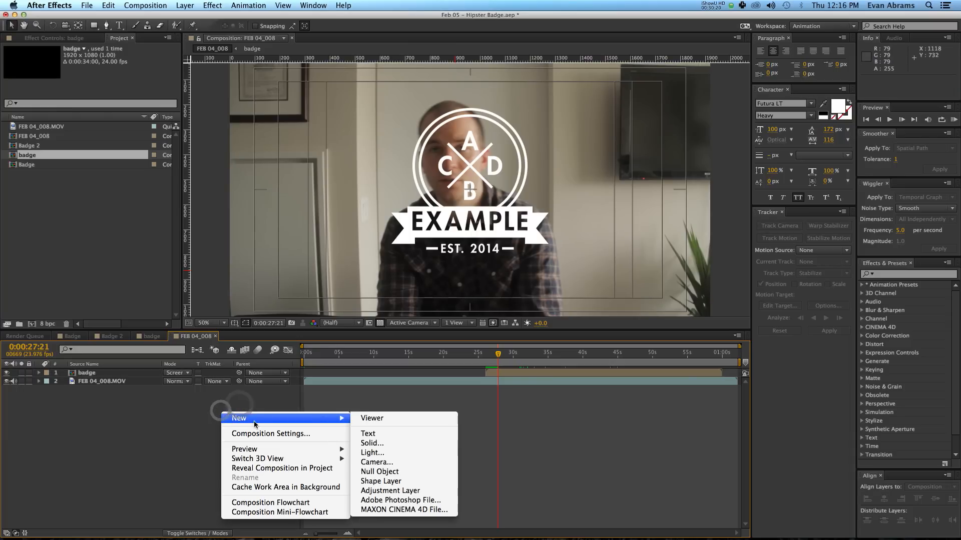
pyautogui.click(403, 490)
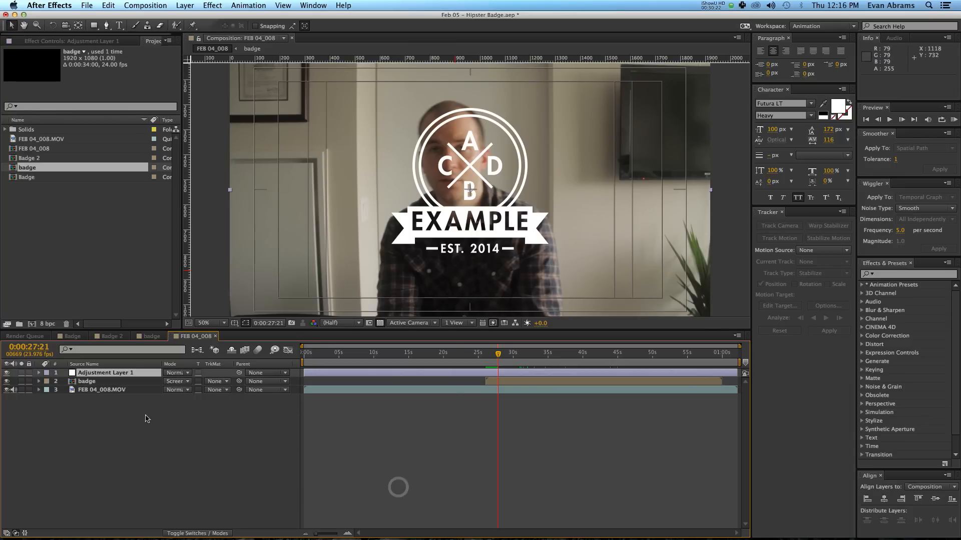
pyautogui.moveTo(86, 373); pyautogui.dragTo(111, 385)
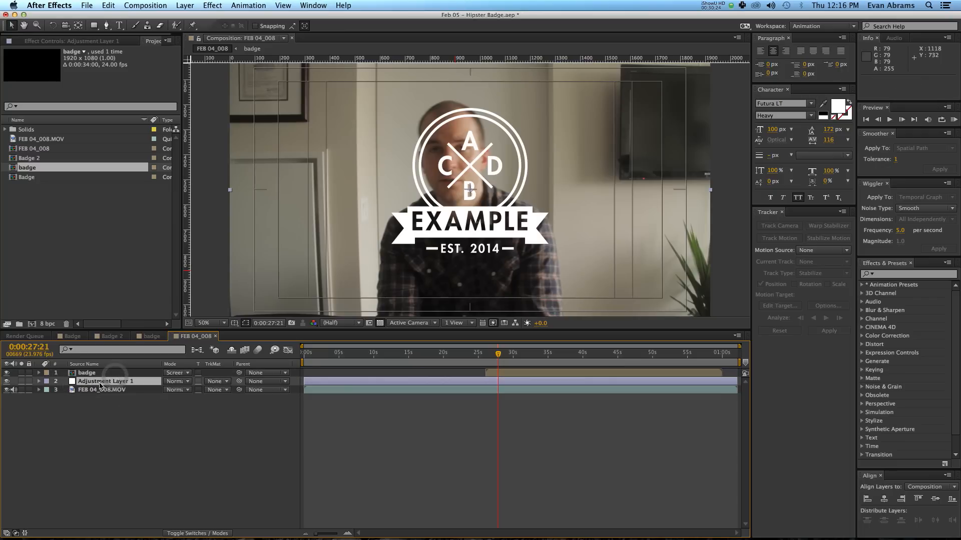
# - Apply Fast Blur to the adjustment layer with Repeat Edge Pixels enabled and Blurriness set to 25
pyautogui.click(909, 273)
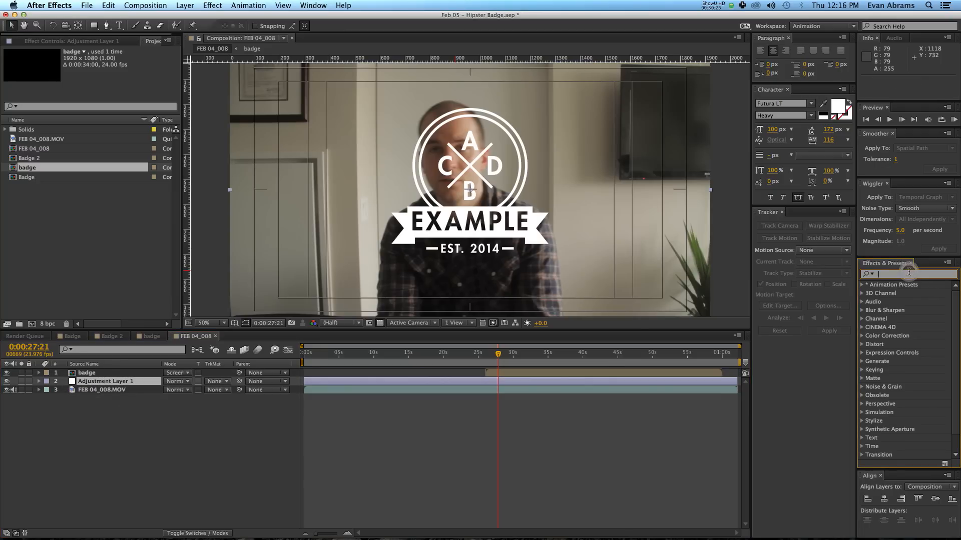
pyautogui.write('fast')
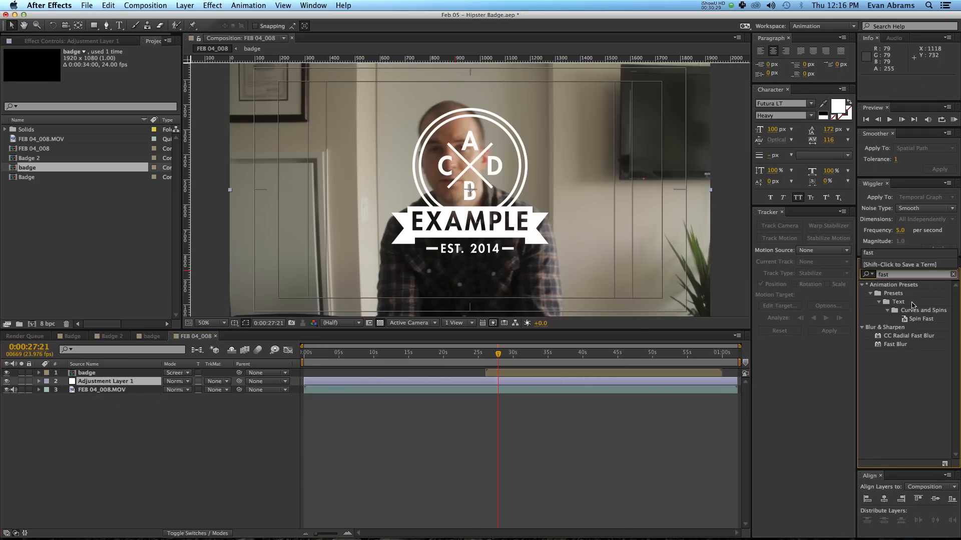
pyautogui.doubleClick(896, 344)
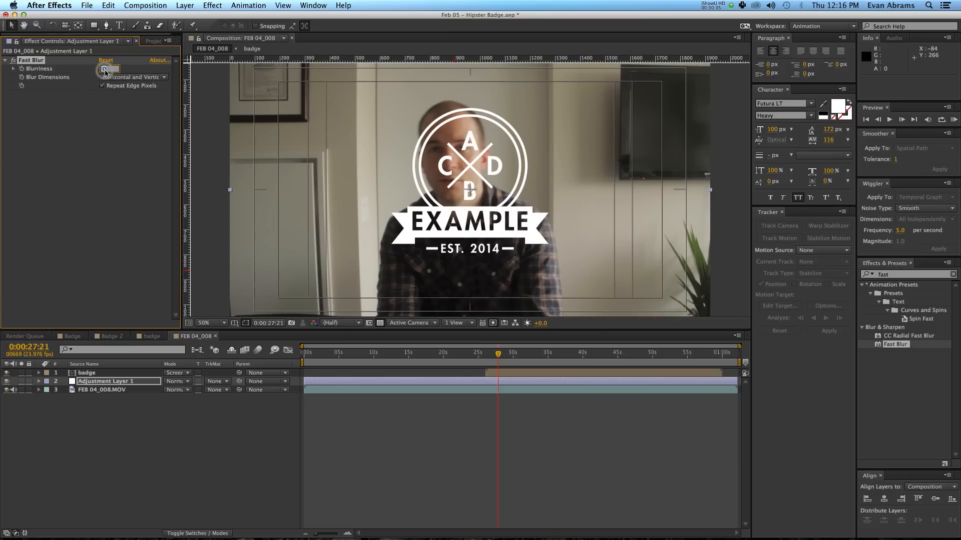
pyautogui.write('5')
pyautogui.press('Return')
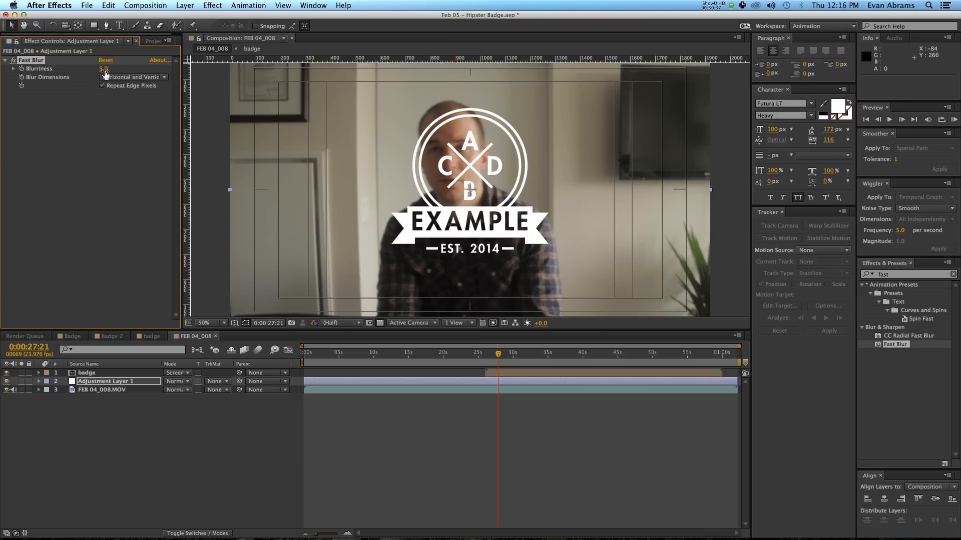
pyautogui.moveTo(105, 72); pyautogui.dragTo(130, 73)
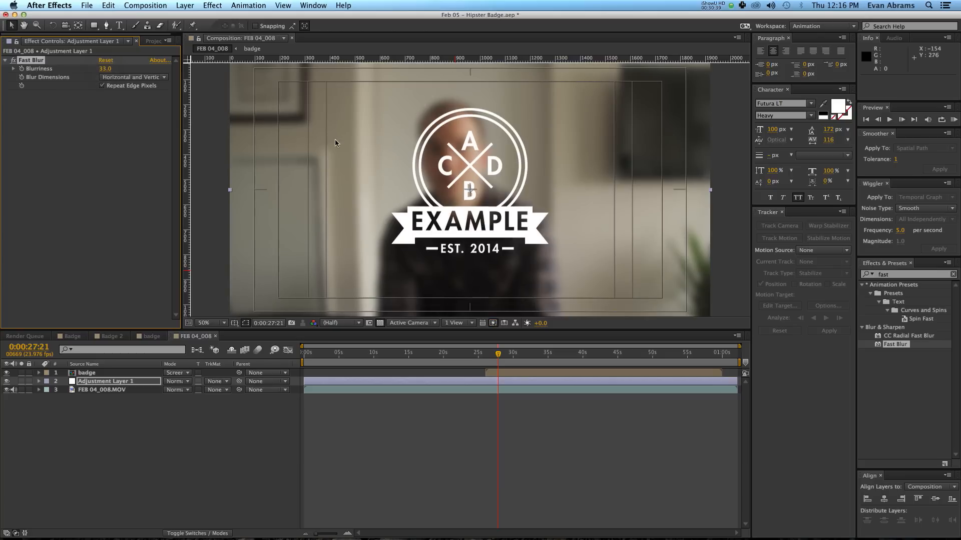
pyautogui.write('25')
pyautogui.press('Return')
pyautogui.click(490, 425)
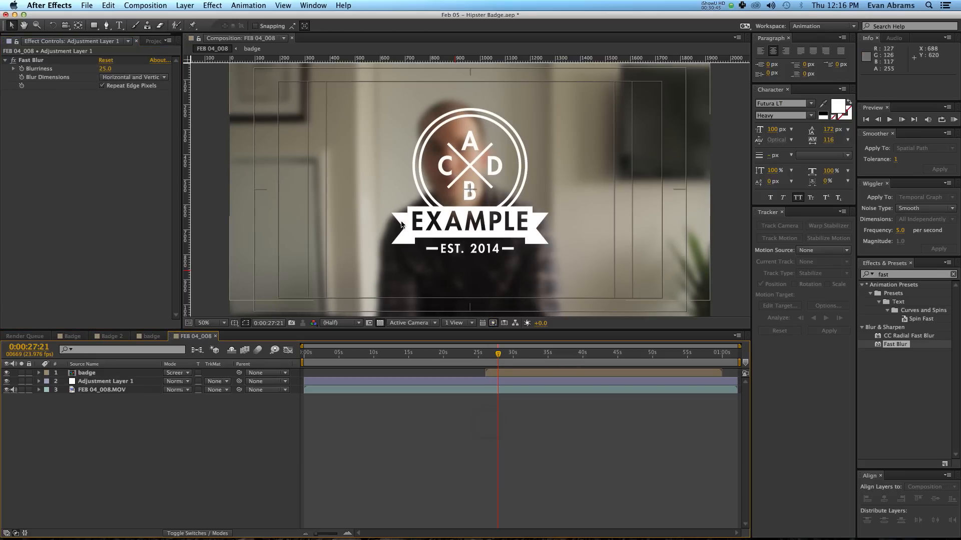
# - Apply Fast Blur to the badge layer with a Blurriness of 1
pyautogui.click(497, 374)
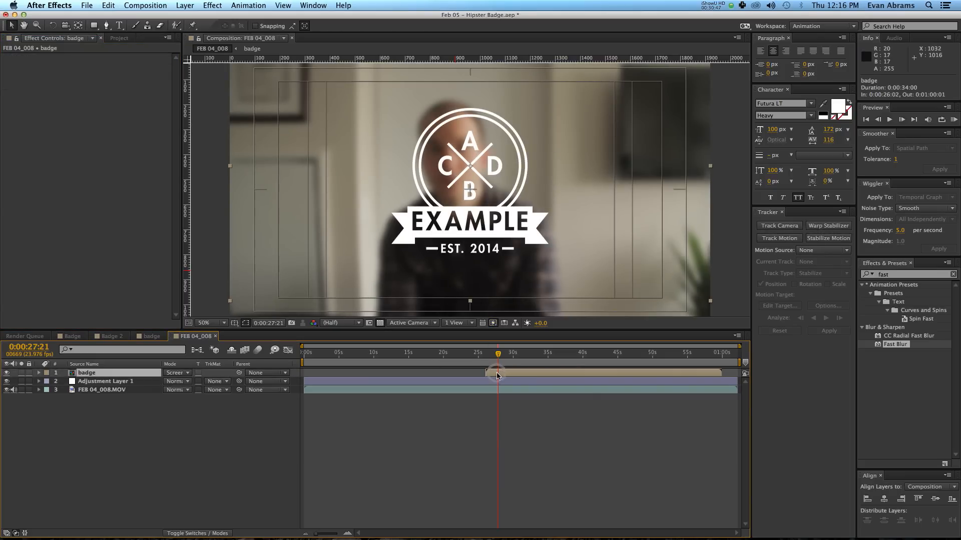
pyautogui.doubleClick(894, 344)
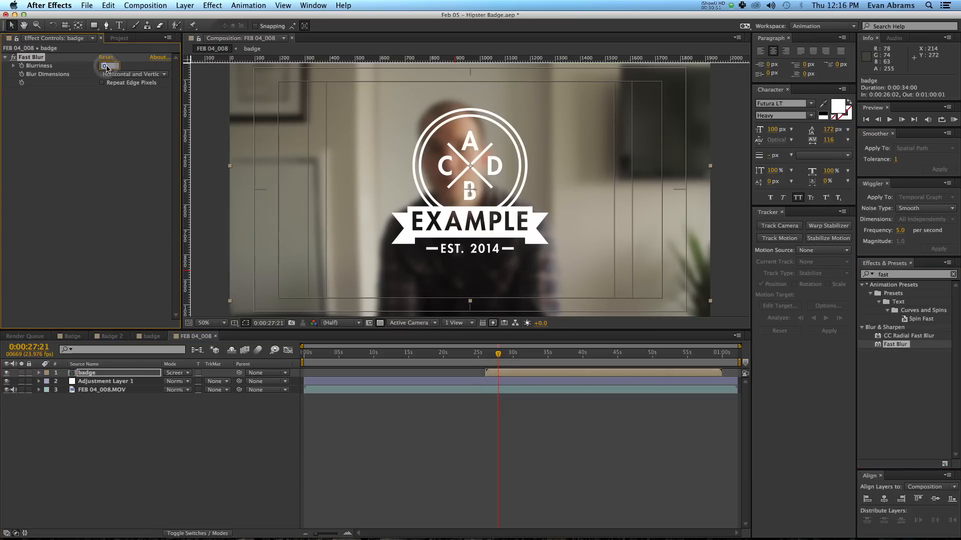
pyautogui.write('1')
pyautogui.press('Return')
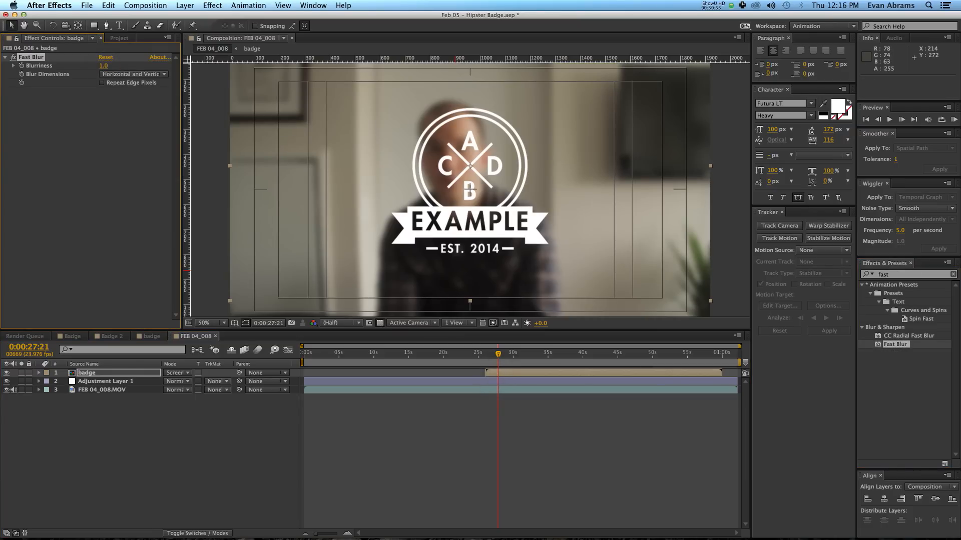
# - Duplicate the badge layer, set the copy's Fast Blur Blurriness to 2, and inspect the letter edges up close
pyautogui.click(518, 376)
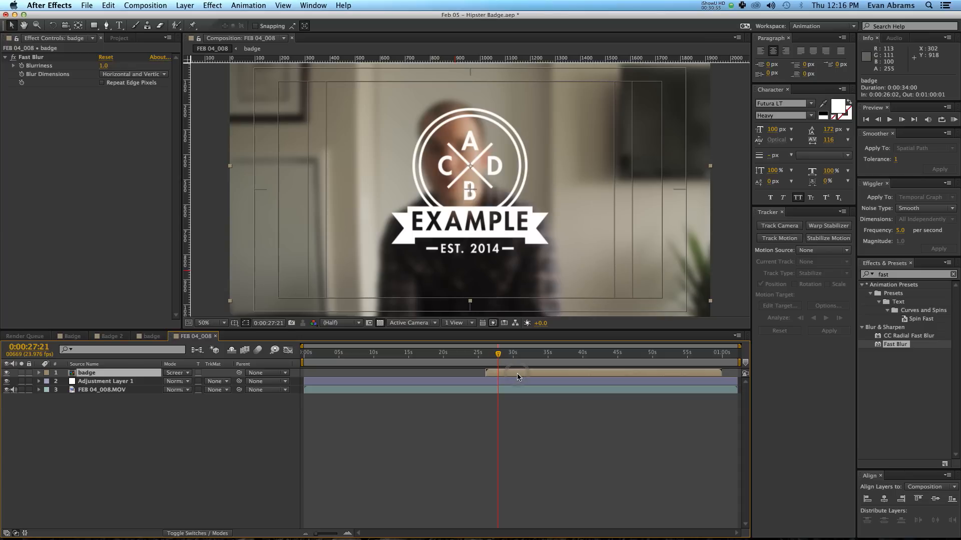
pyautogui.press('super+d')
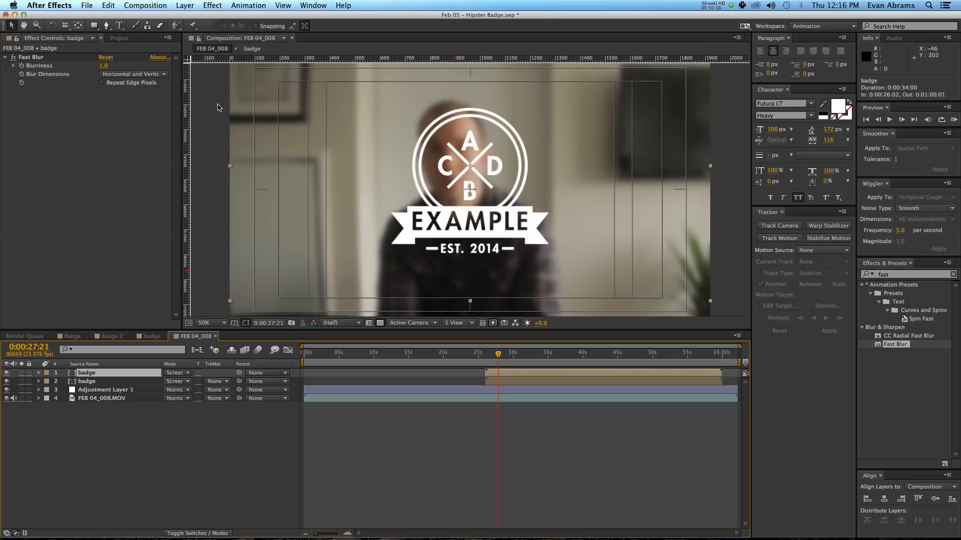
pyautogui.click(106, 66)
pyautogui.click(106, 67)
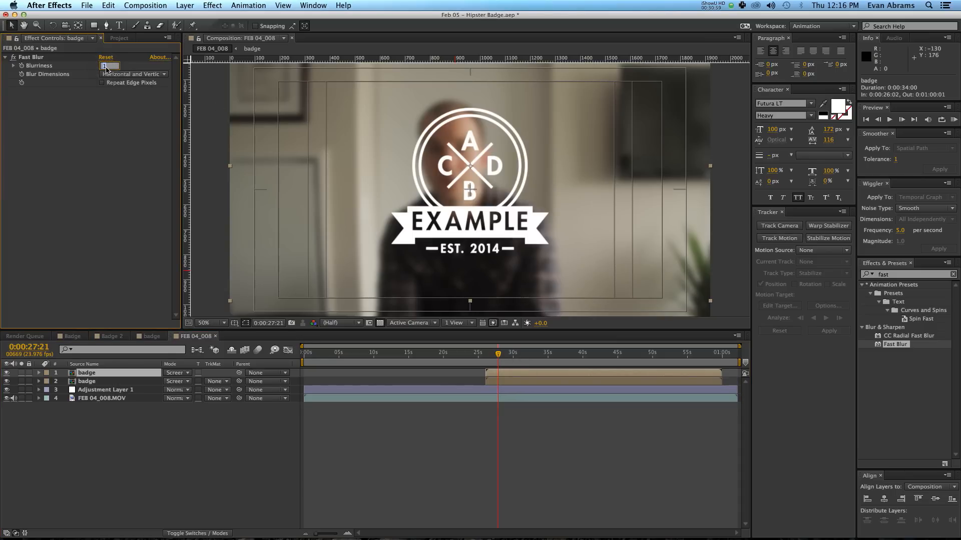
pyautogui.press('Return')
pyautogui.press('.')
pyautogui.press('.')
pyautogui.press('.')
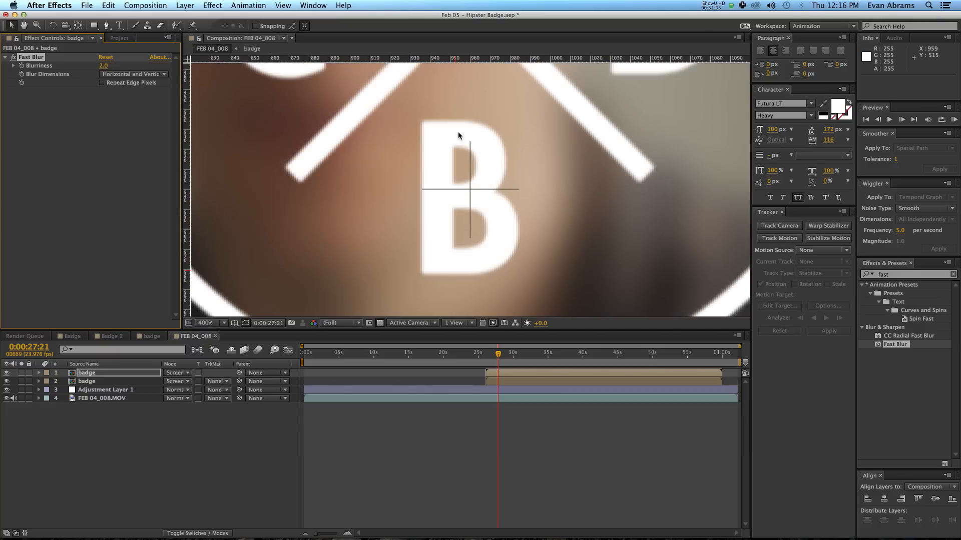
pyautogui.press(',')
pyautogui.press(',')
pyautogui.press(',')
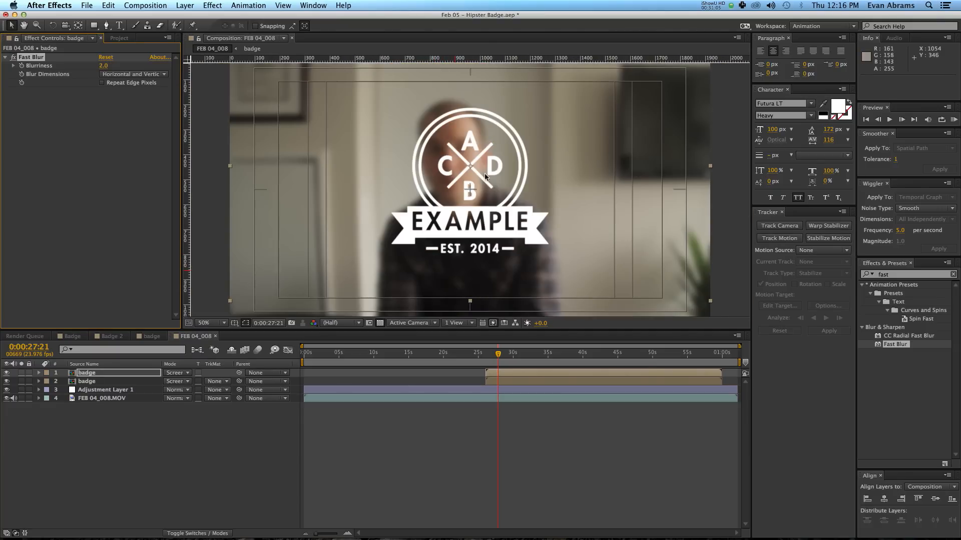
pyautogui.keyDown('shift'); pyautogui.click(497, 381); pyautogui.keyUp('shift')
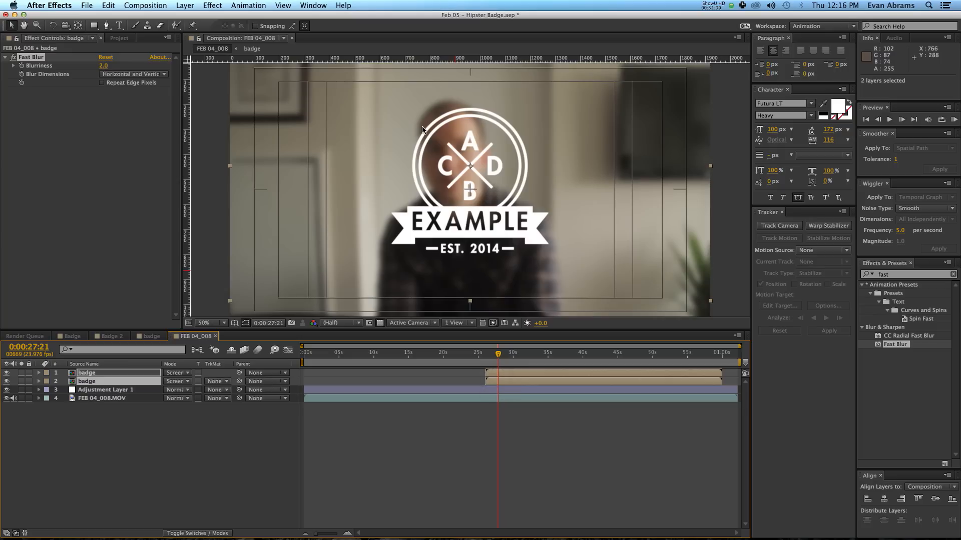
pyautogui.press('.')
pyautogui.press(',')
pyautogui.press('r')
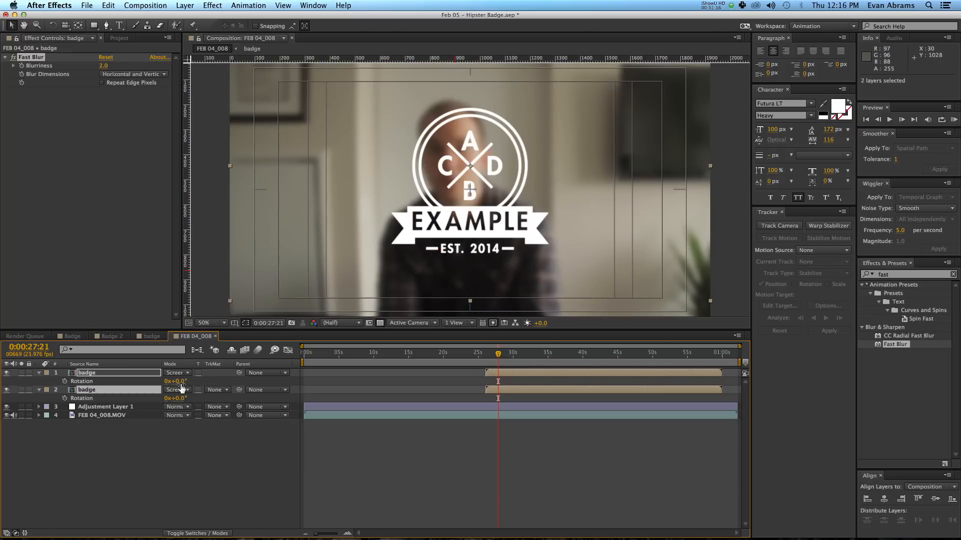
pyautogui.click(181, 383)
# - Reveal the opacity of both badge layers and set it to 75%
pyautogui.click(133, 388)
pyautogui.click(131, 373)
pyautogui.press('t')
pyautogui.click(174, 382)
pyautogui.keyDown('shift'); pyautogui.click(145, 390); pyautogui.keyUp('shift')
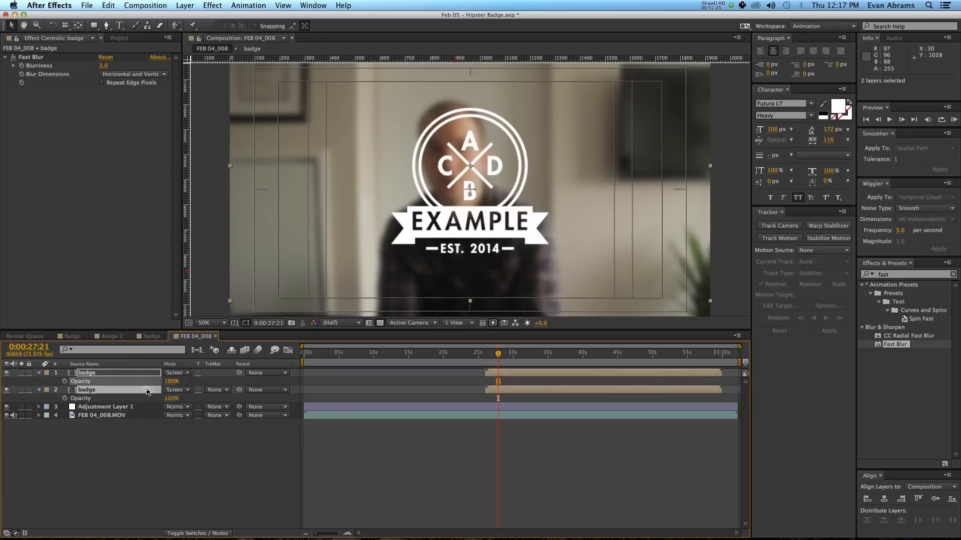
pyautogui.moveTo(169, 382)
pyautogui.mouseDown()
pyautogui.moveTo(159, 382)
pyautogui.moveTo(164, 398)
pyautogui.mouseUp()
pyautogui.keyDown('shift'); pyautogui.click(139, 398); pyautogui.keyUp('shift')
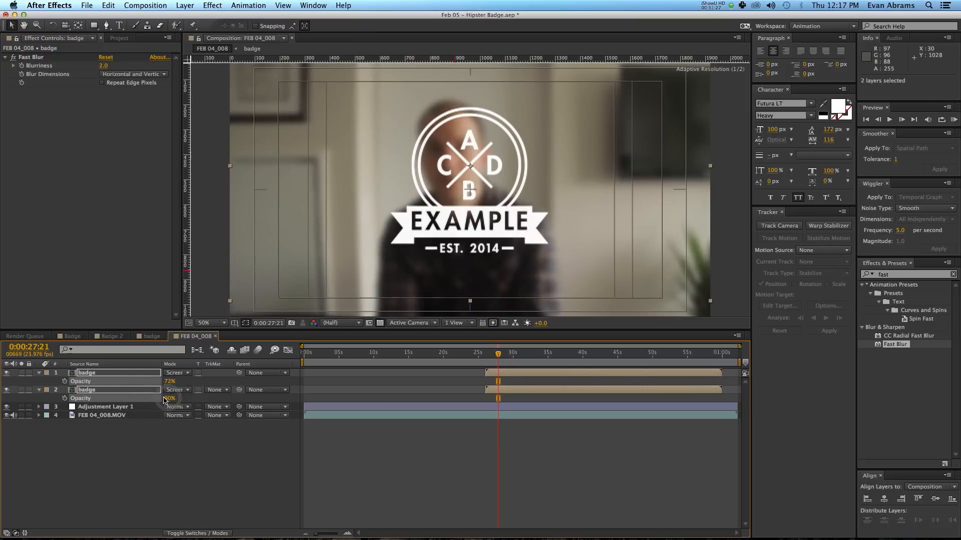
pyautogui.write('75')
pyautogui.press('Return')
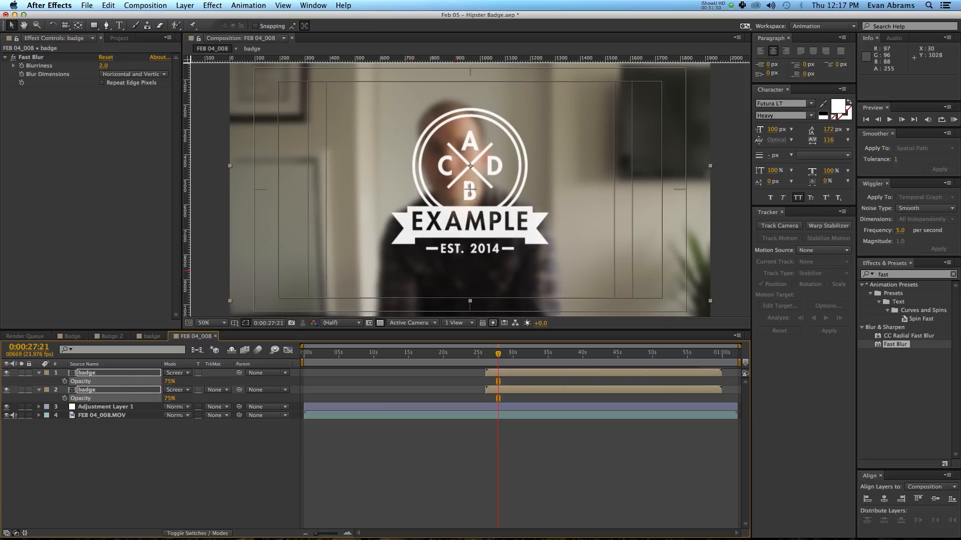
# - Inspect the badge over the footage up close and lower both badge layers' opacity to 70%
pyautogui.click(323, 430)
pyautogui.press('.')
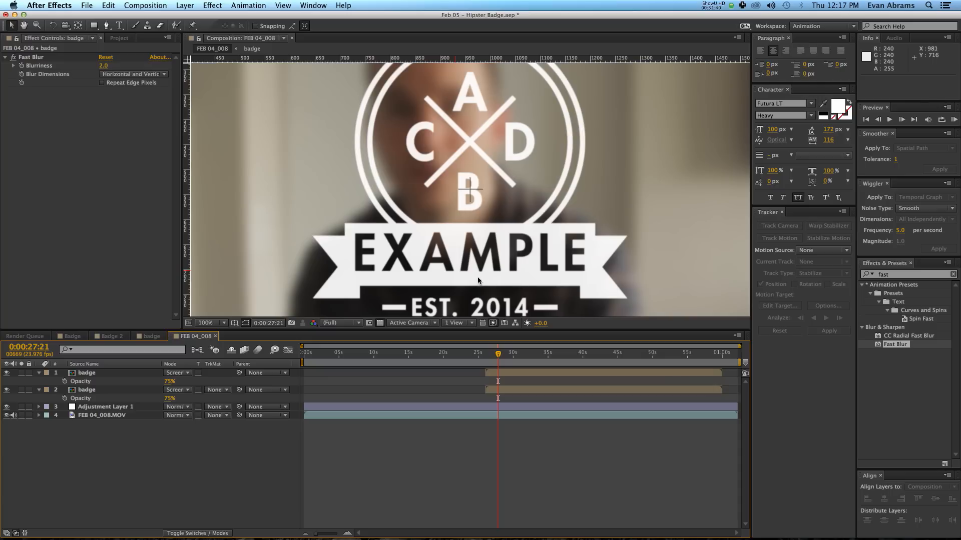
pyautogui.click(91, 399)
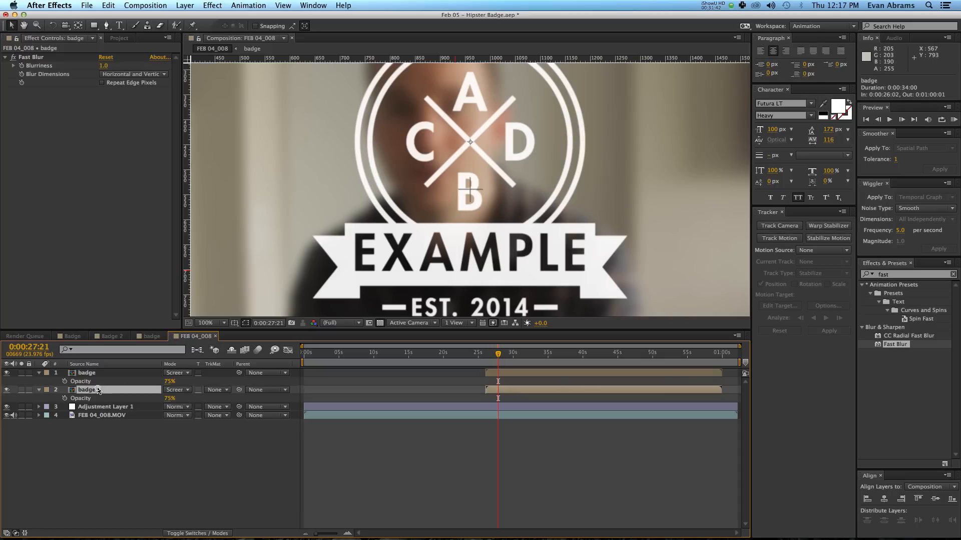
pyautogui.keyDown('shift'); pyautogui.click(93, 382); pyautogui.keyUp('shift')
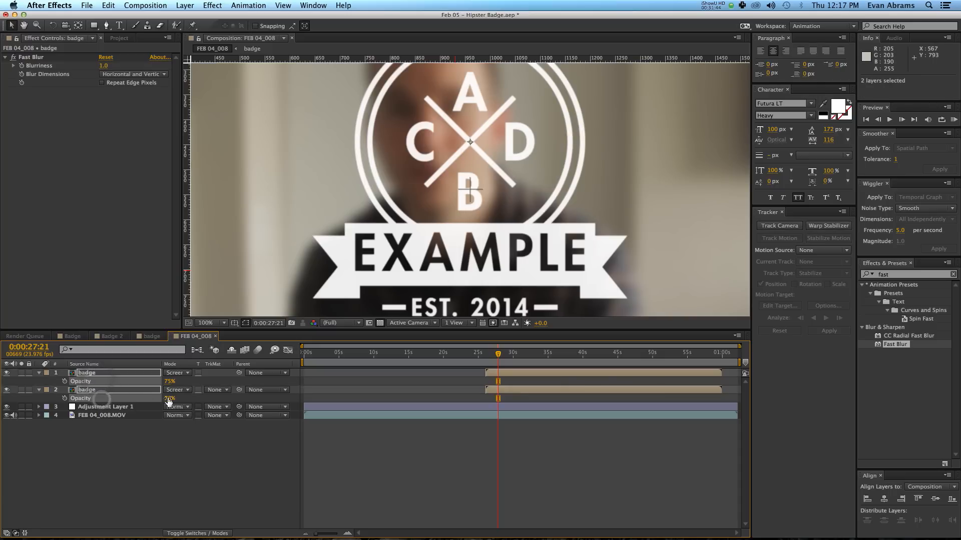
pyautogui.moveTo(169, 398); pyautogui.dragTo(165, 399)
pyautogui.click(317, 469)
pyautogui.scroll(-1, 490, 221)
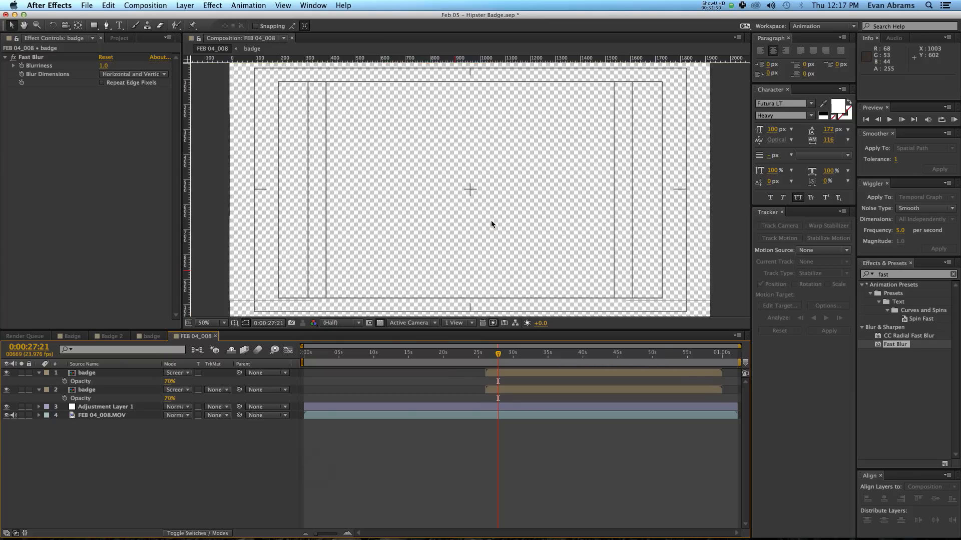
# - Preview the badge animation over the blurred footage twice, starting near 26 seconds, with both badge layers selected for the second playback
pyautogui.click(488, 354)
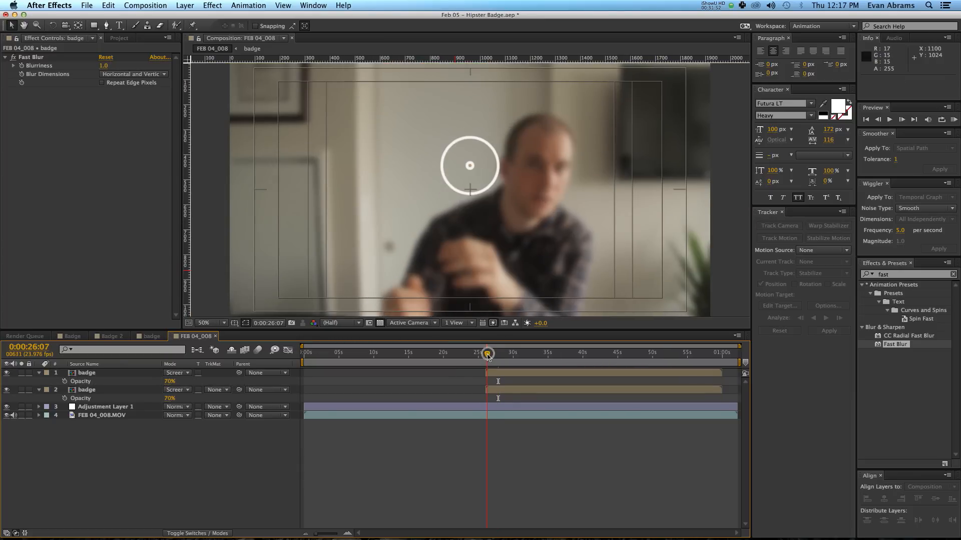
pyautogui.press('space')
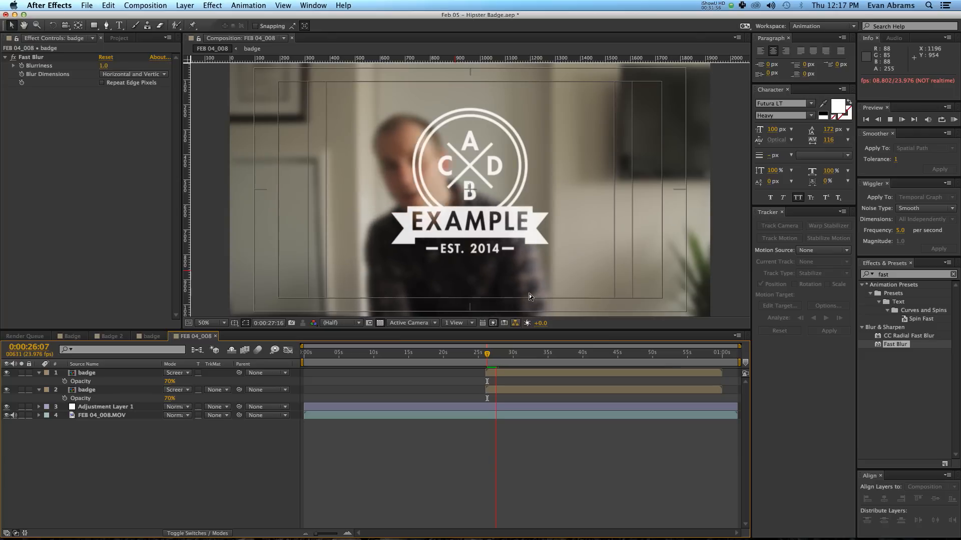
pyautogui.press('space')
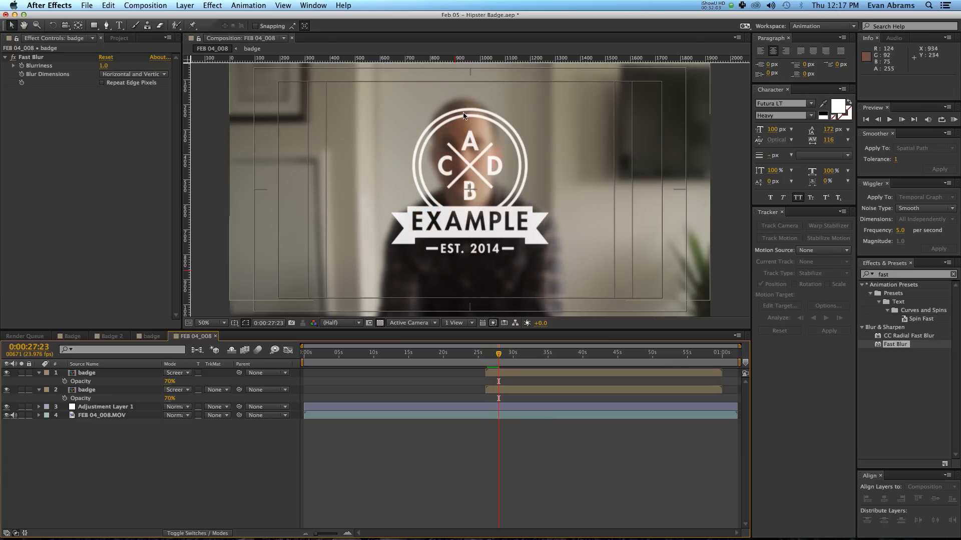
pyautogui.click(471, 406)
pyautogui.click(521, 389)
pyautogui.keyDown('shift'); pyautogui.click(521, 374); pyautogui.keyUp('shift')
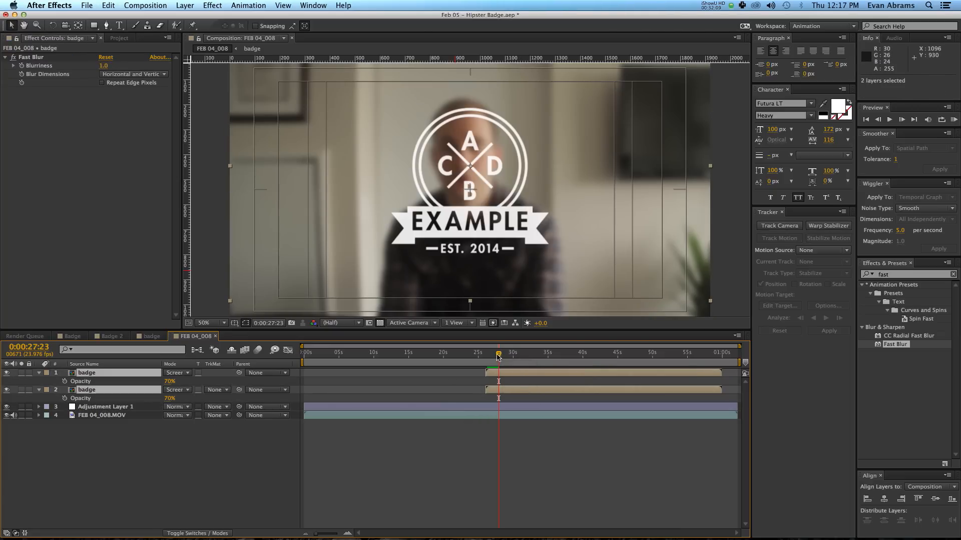
pyautogui.moveTo(499, 354); pyautogui.dragTo(488, 356)
pyautogui.press('space')
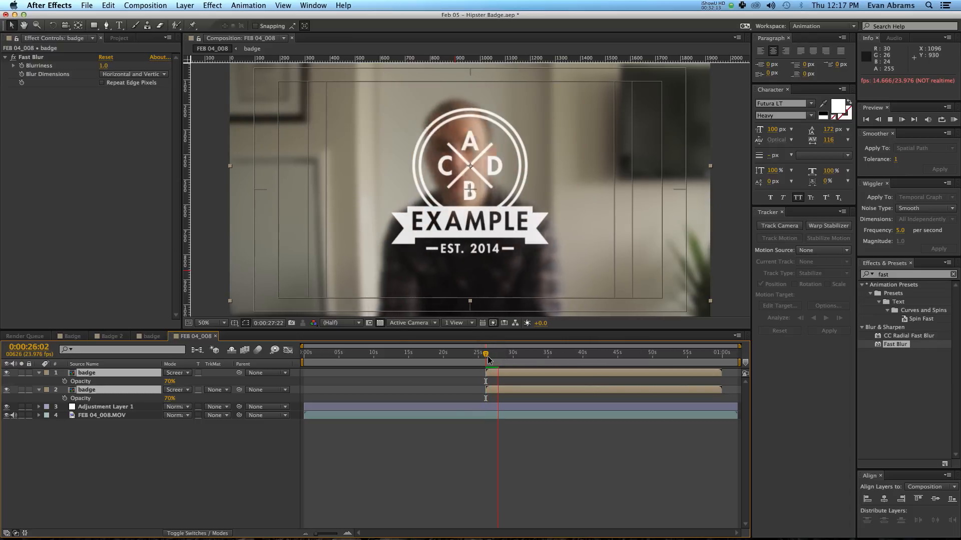
pyautogui.press('space')
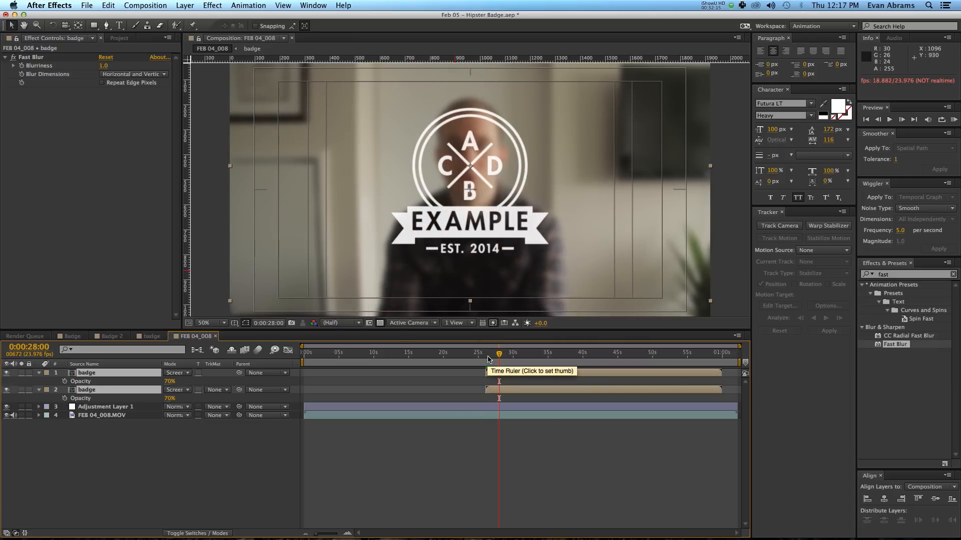